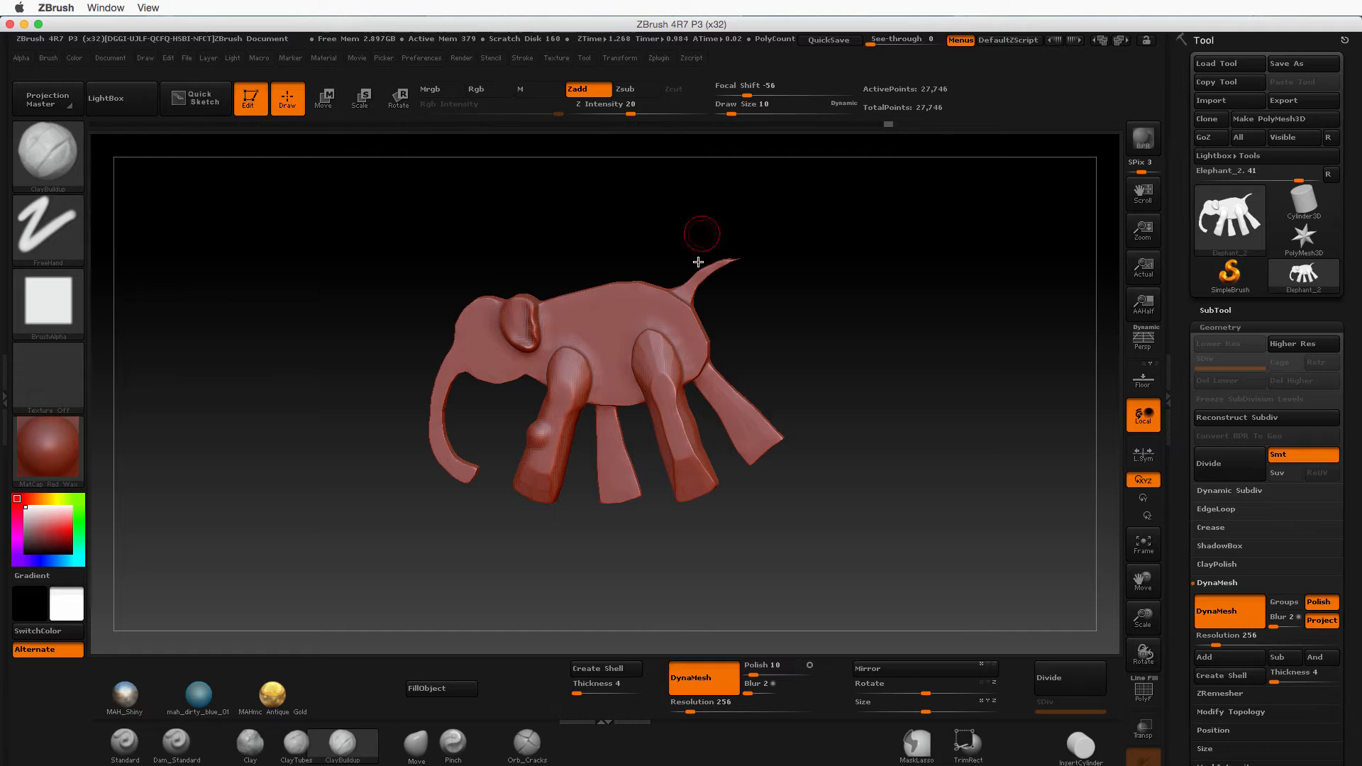
pyautogui.moveTo(700, 228); pyautogui.dragTo(715, 261)
pyautogui.moveTo(879, 403); pyautogui.dragTo(857, 449)
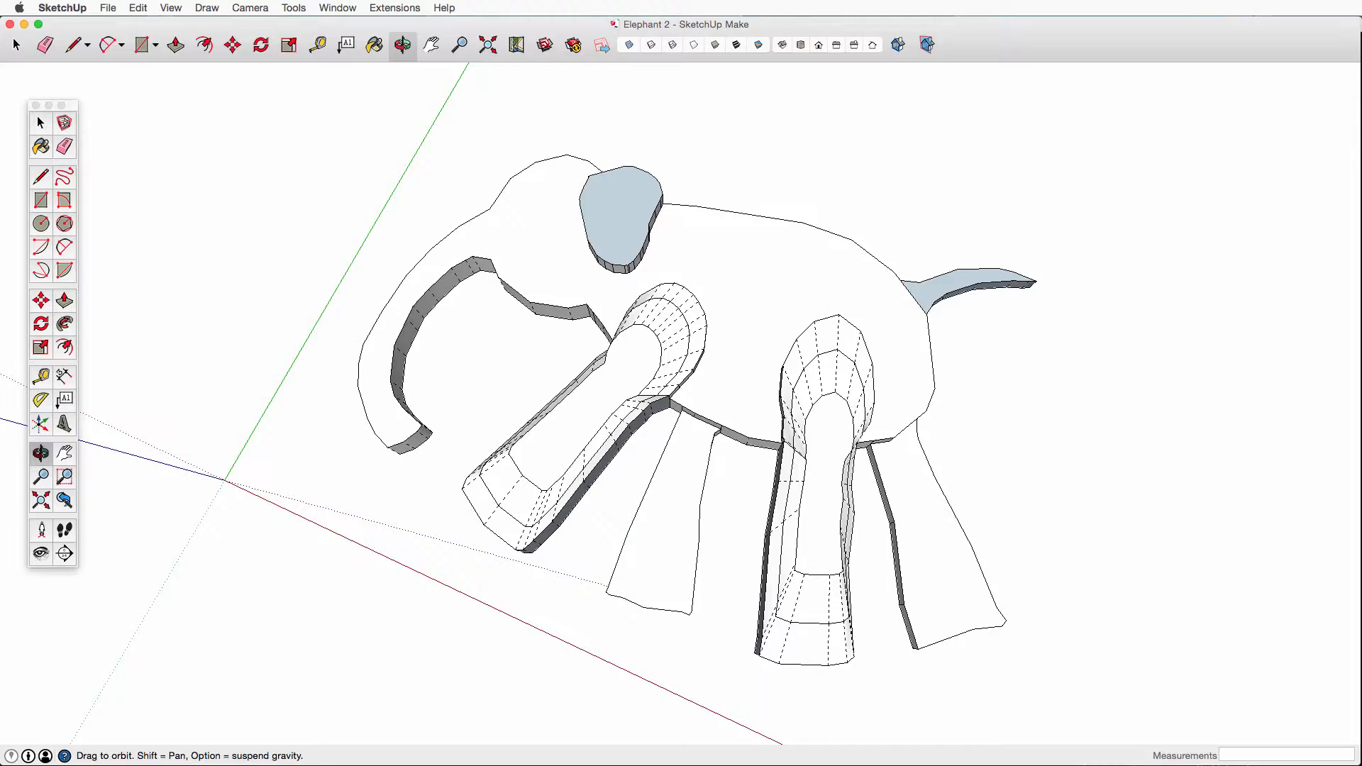
pyautogui.moveTo(994, 474)
pyautogui.mouseDown()
pyautogui.moveTo(1027, 310)
pyautogui.moveTo(1036, 535)
pyautogui.moveTo(1000, 313)
pyautogui.moveTo(1003, 627)
pyautogui.moveTo(1020, 440)
pyautogui.moveTo(1028, 541)
pyautogui.mouseUp()
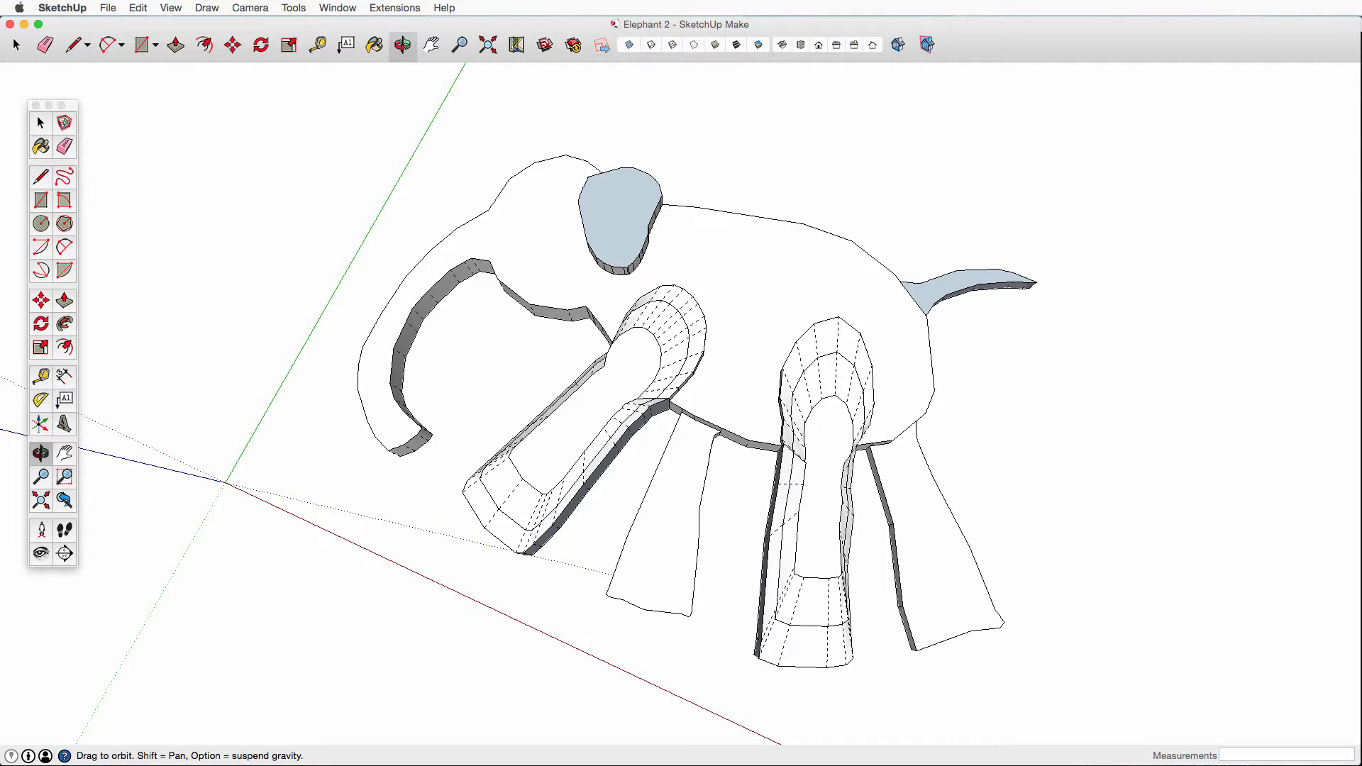
# Step: Switch to Chrome, look through the SketchUp pages, and show the SketchUp Make product page in an enlarged window
pyautogui.moveTo(622, 510)
pyautogui.mouseDown()
pyautogui.moveTo(988, 413)
pyautogui.moveTo(787, 73)
pyautogui.moveTo(661, 34)
pyautogui.mouseUp()
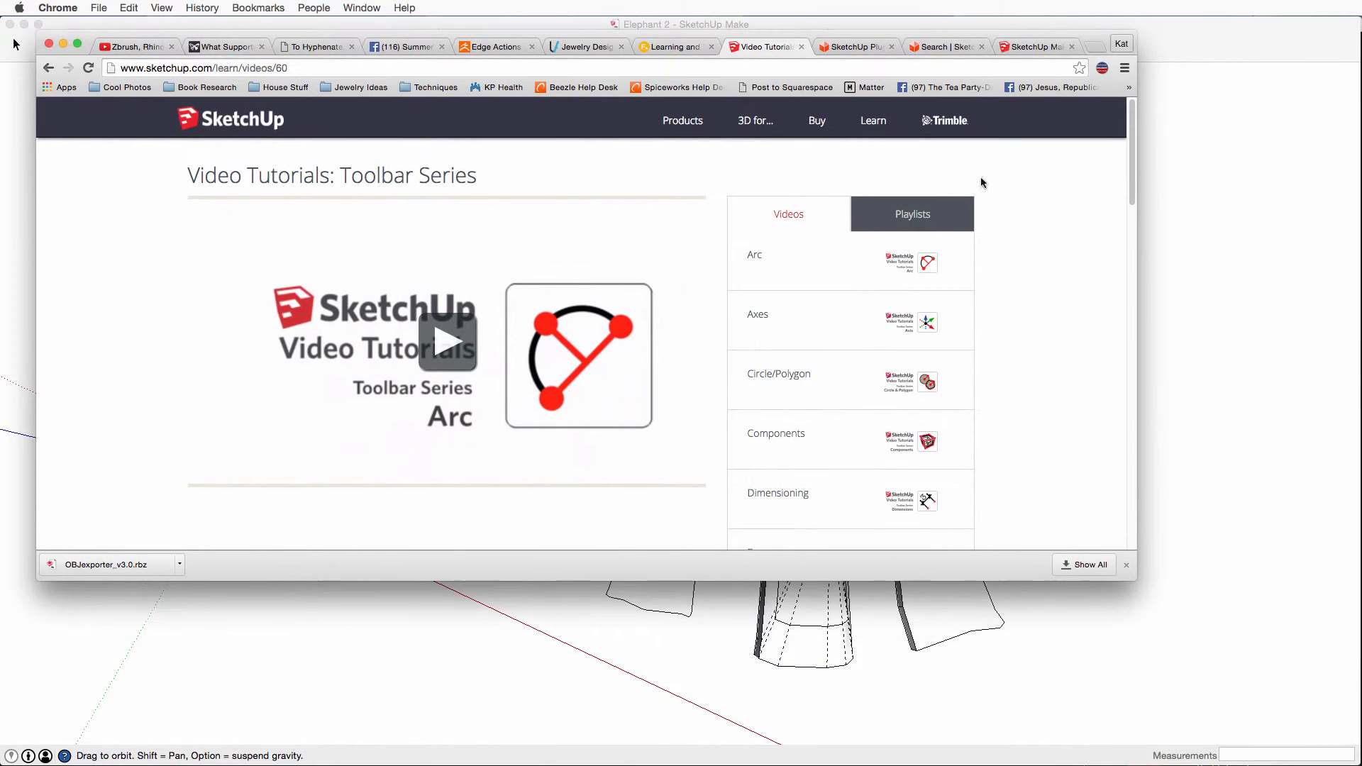
pyautogui.click(854, 48)
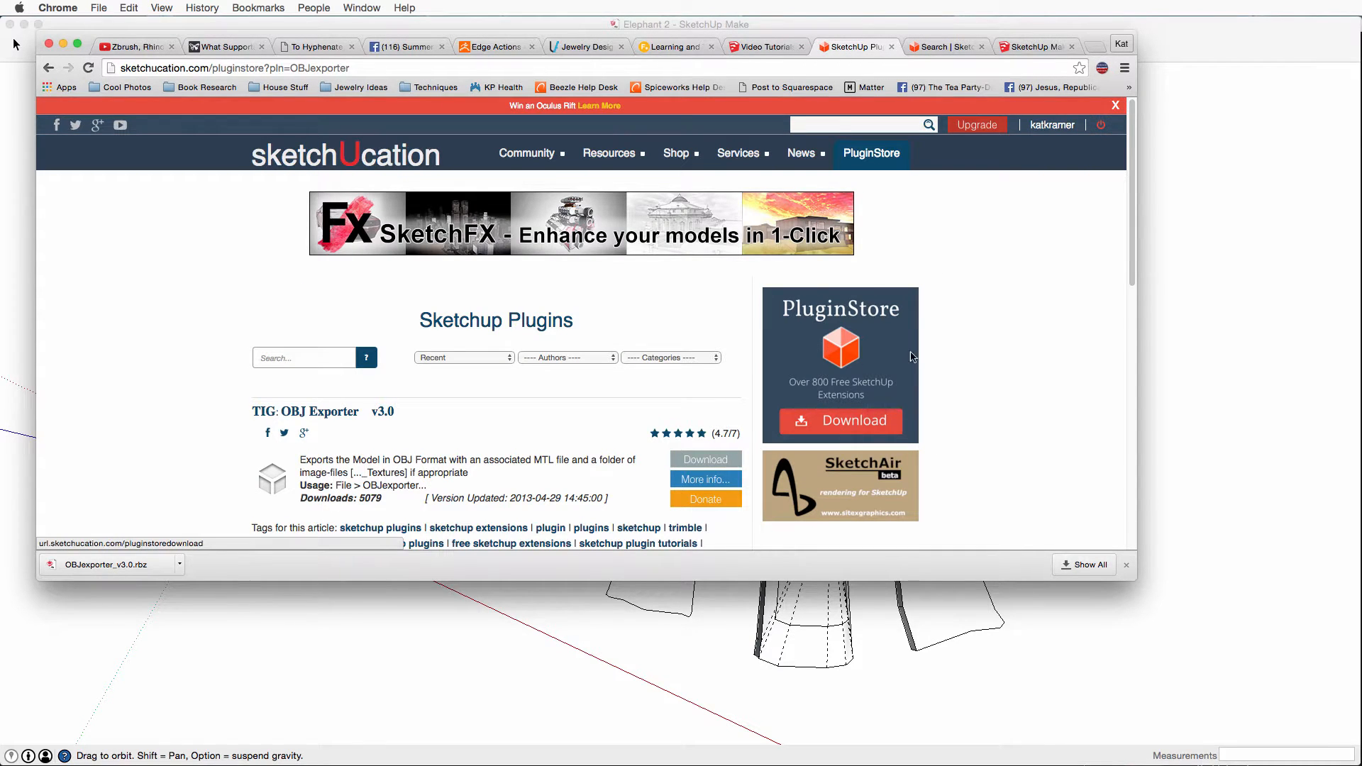
pyautogui.click(1002, 47)
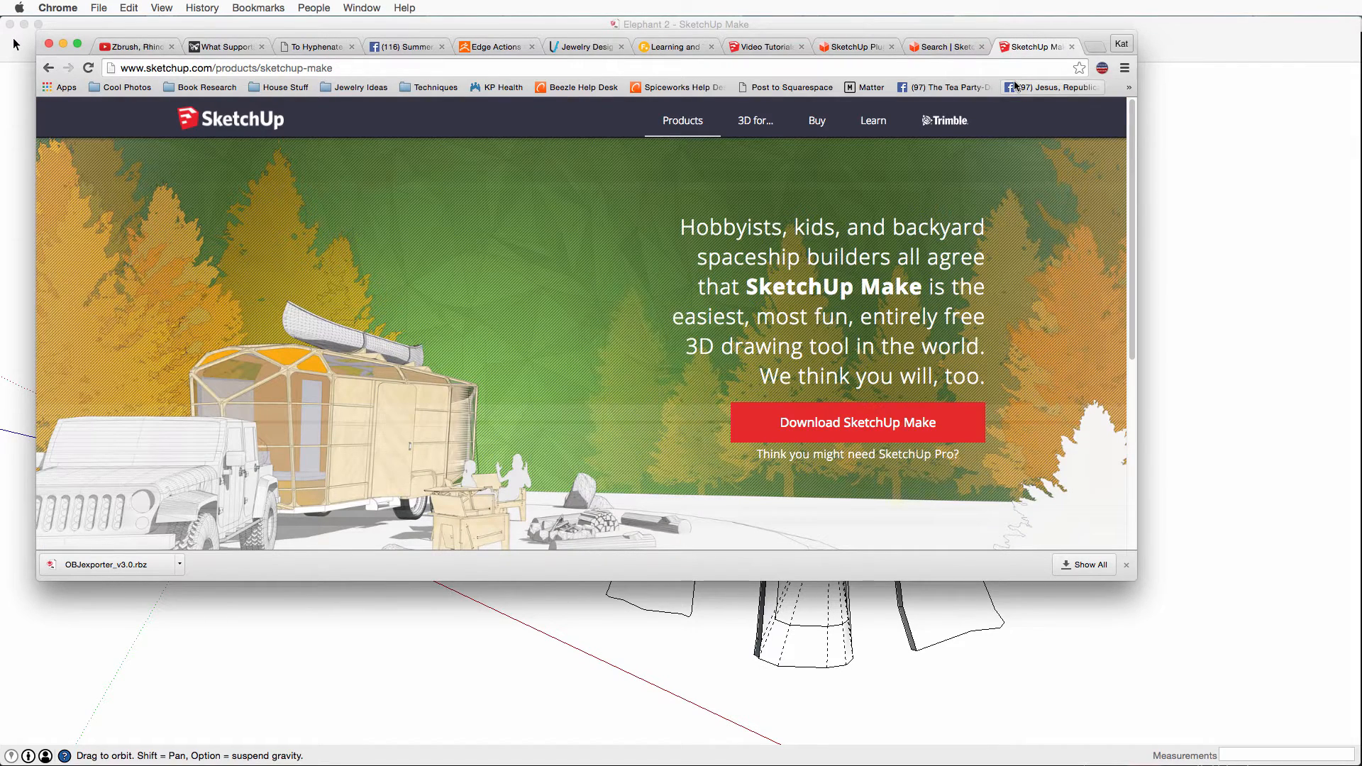
pyautogui.moveTo(1136, 580); pyautogui.dragTo(1153, 745)
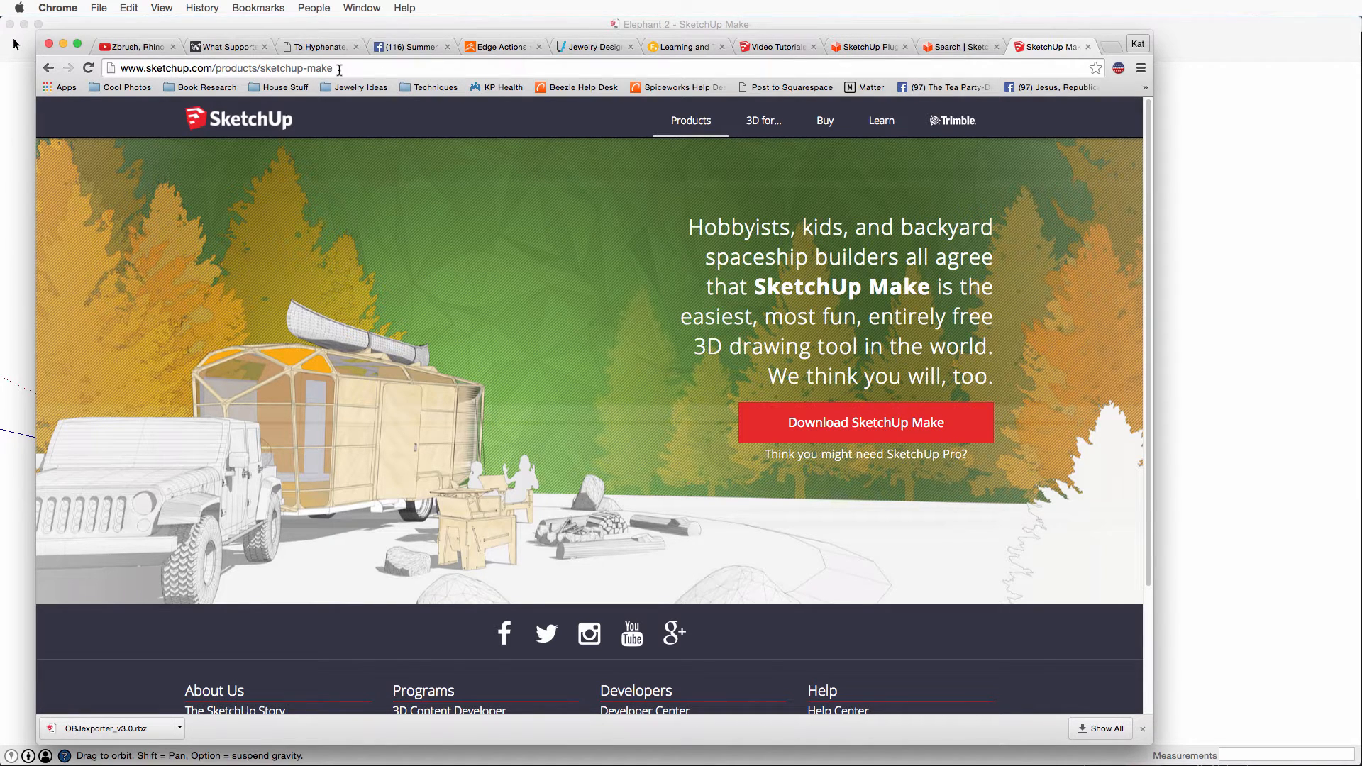
# Step: Review the TIG OBJ Exporter v3.0 plugin page and the Toolbar Series video tutorials list, and return to SketchUp
pyautogui.click(862, 46)
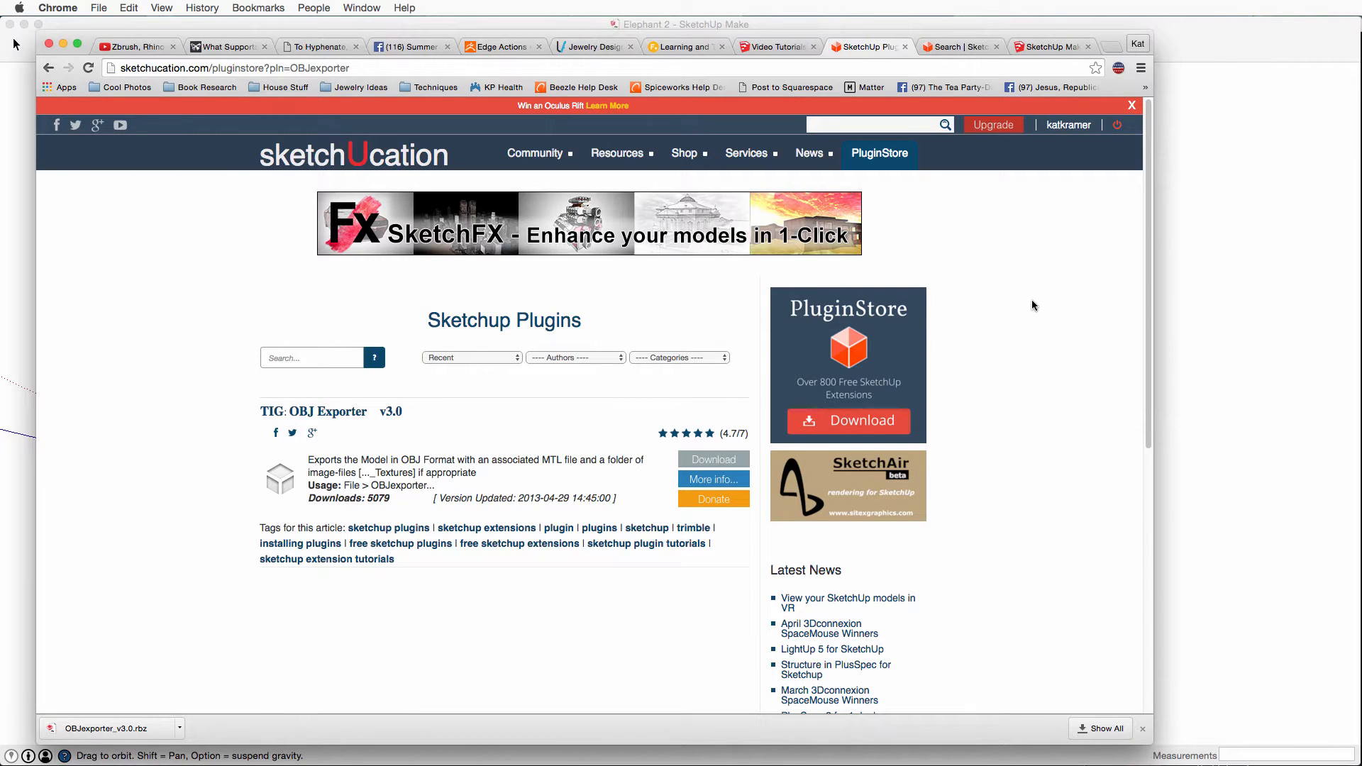
pyautogui.click(763, 48)
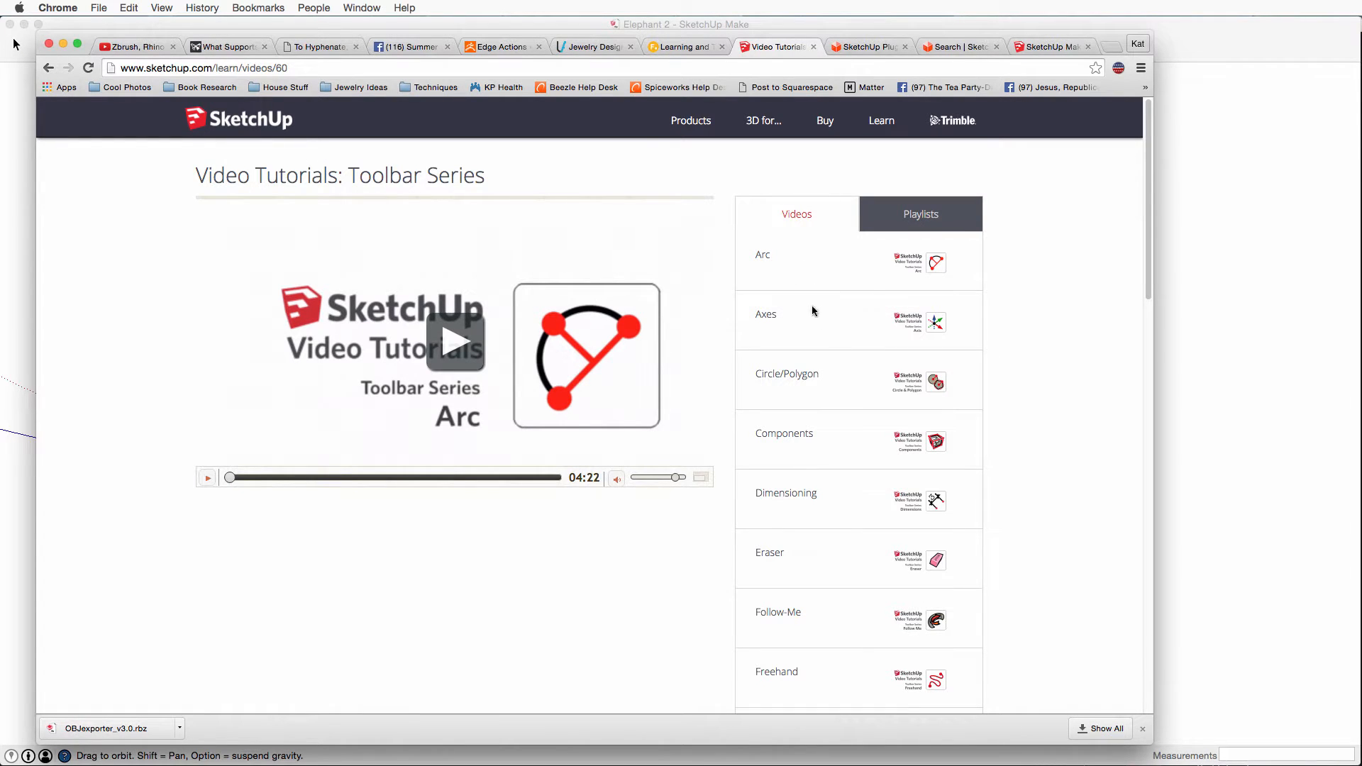
pyautogui.scroll(-5, 825, 561)
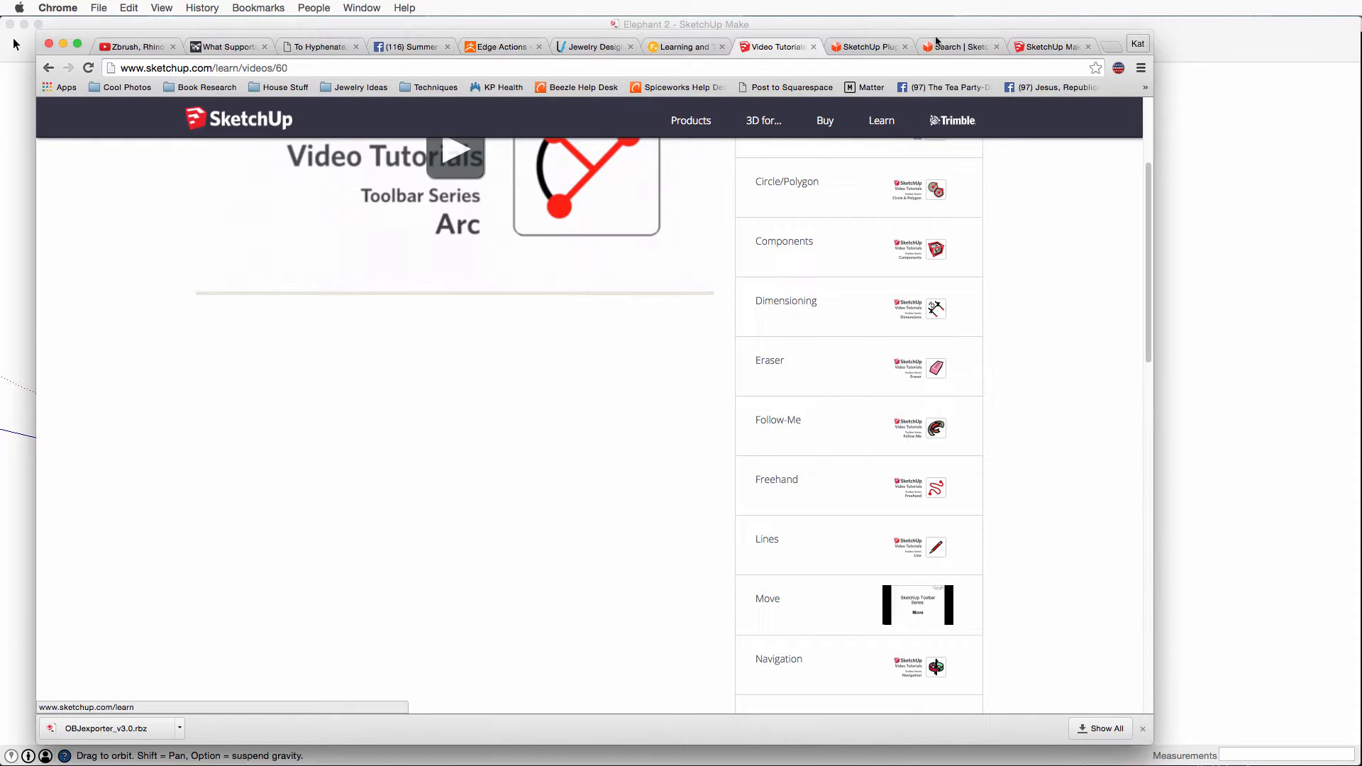
pyautogui.moveTo(938, 32)
pyautogui.mouseDown()
pyautogui.moveTo(733, 229)
pyautogui.moveTo(19, 329)
pyautogui.moveTo(2, 384)
pyautogui.moveTo(1, 509)
pyautogui.moveTo(596, 383)
pyautogui.moveTo(1088, 54)
pyautogui.moveTo(1084, 30)
pyautogui.mouseUp()
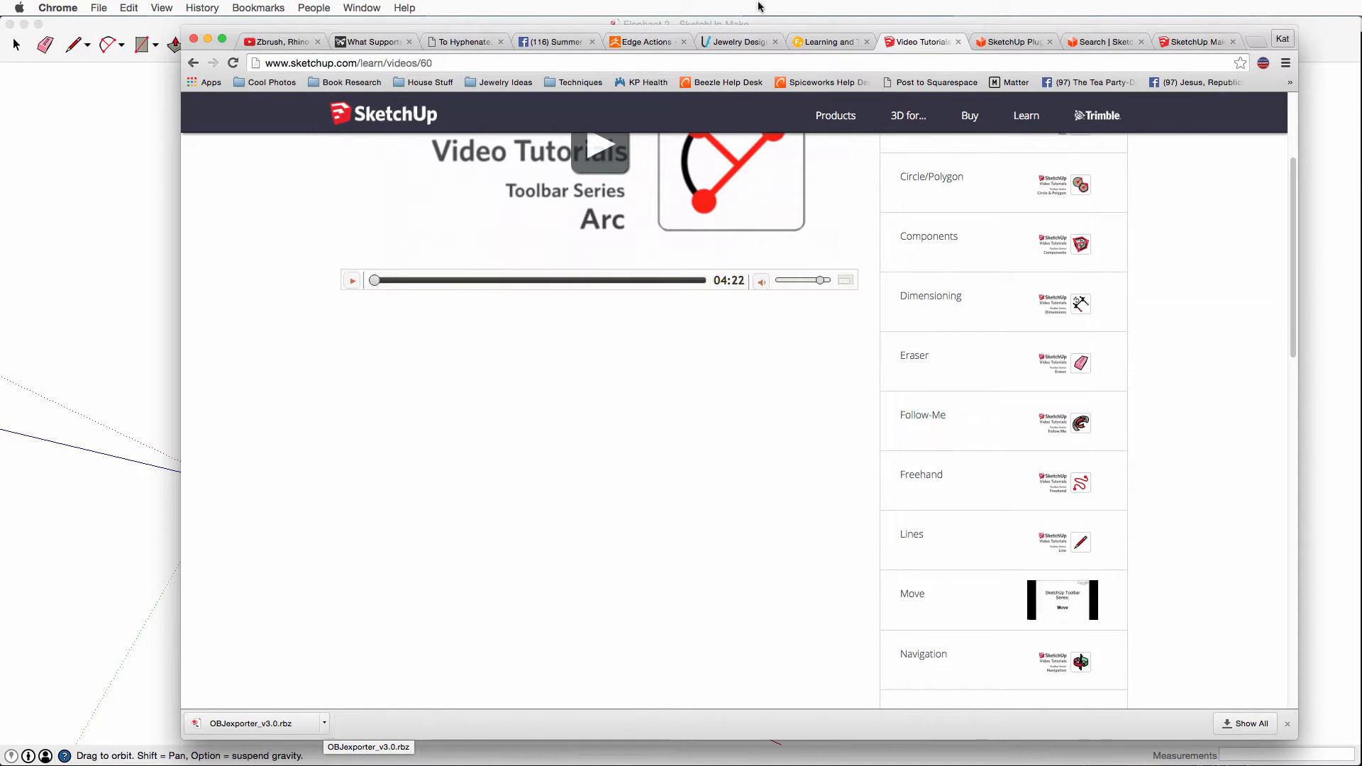
pyautogui.press('super+m')
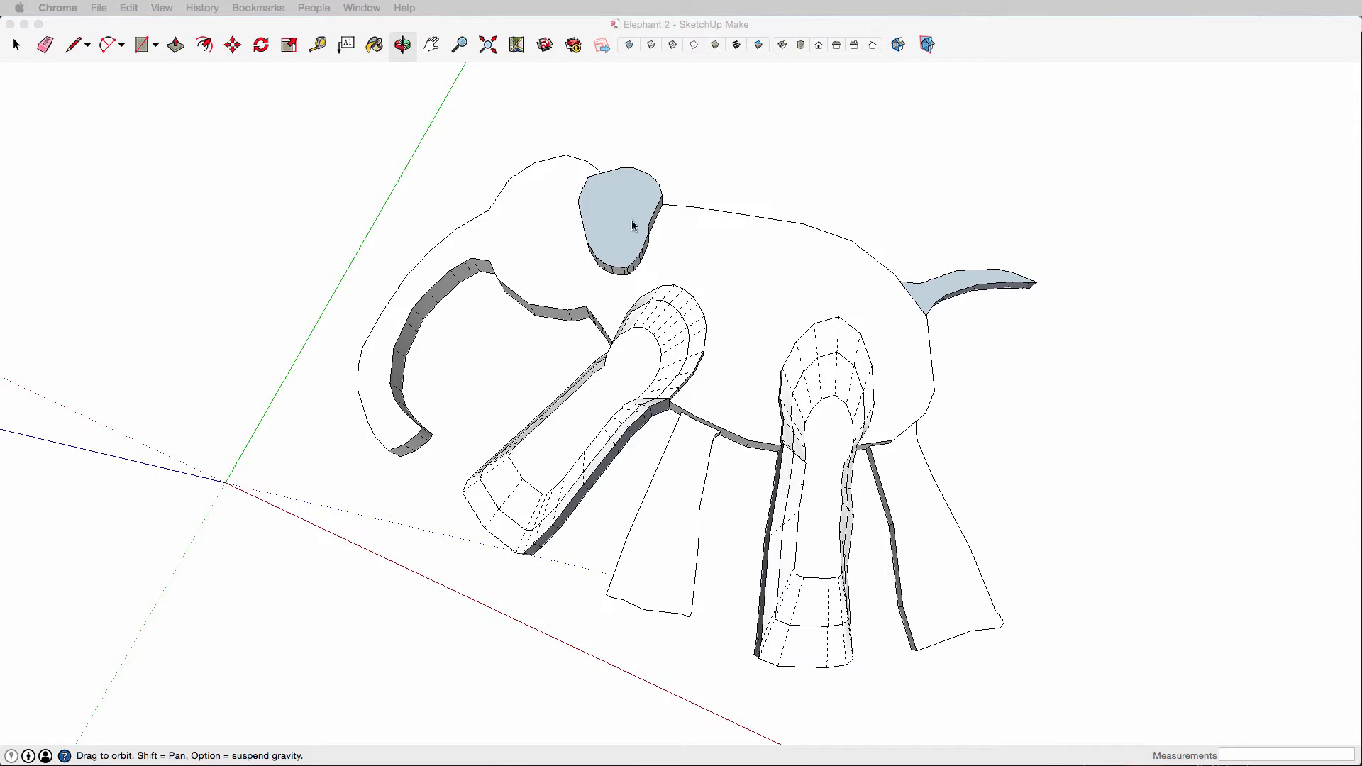
pyautogui.click(905, 114)
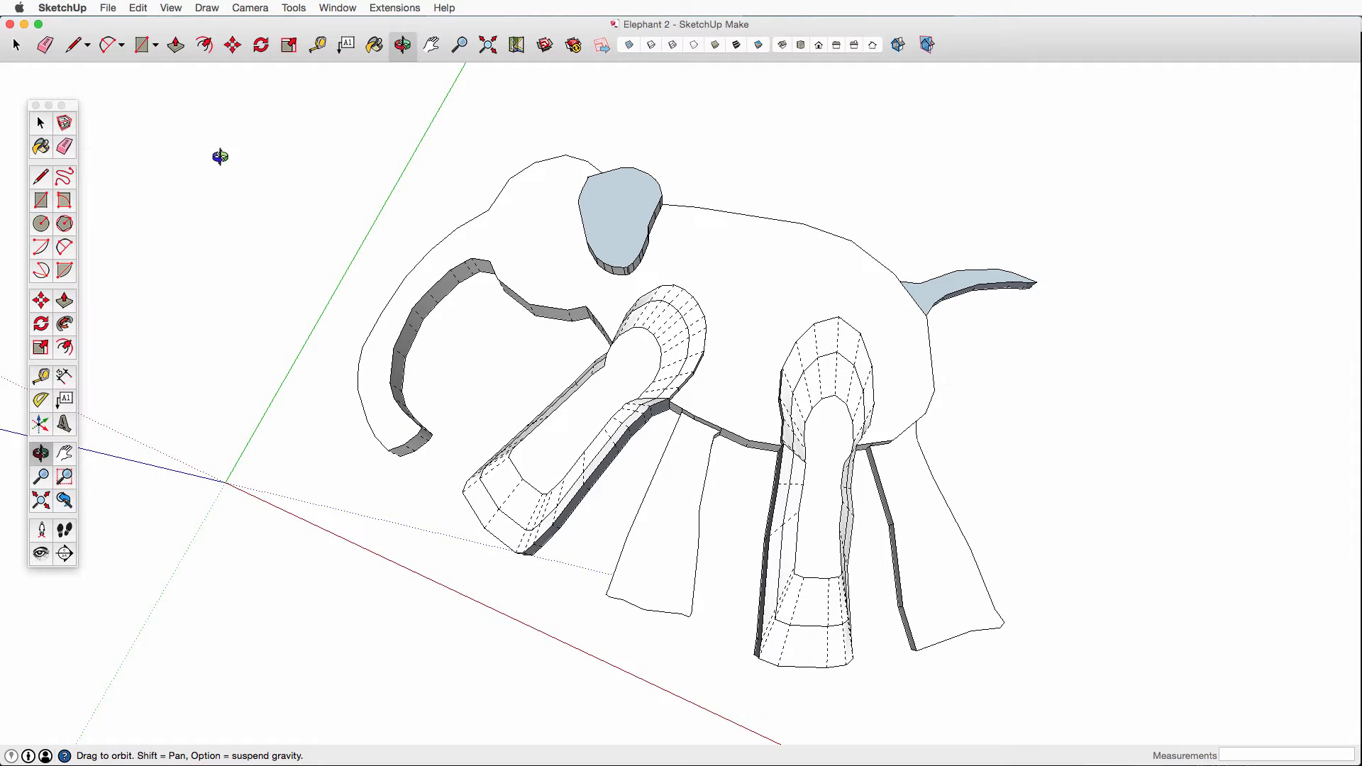
# Step: Select OBJexporter_v3.0.rbz from the Desktop as the extension to install, and cancel the installation
pyautogui.click(78, 7)
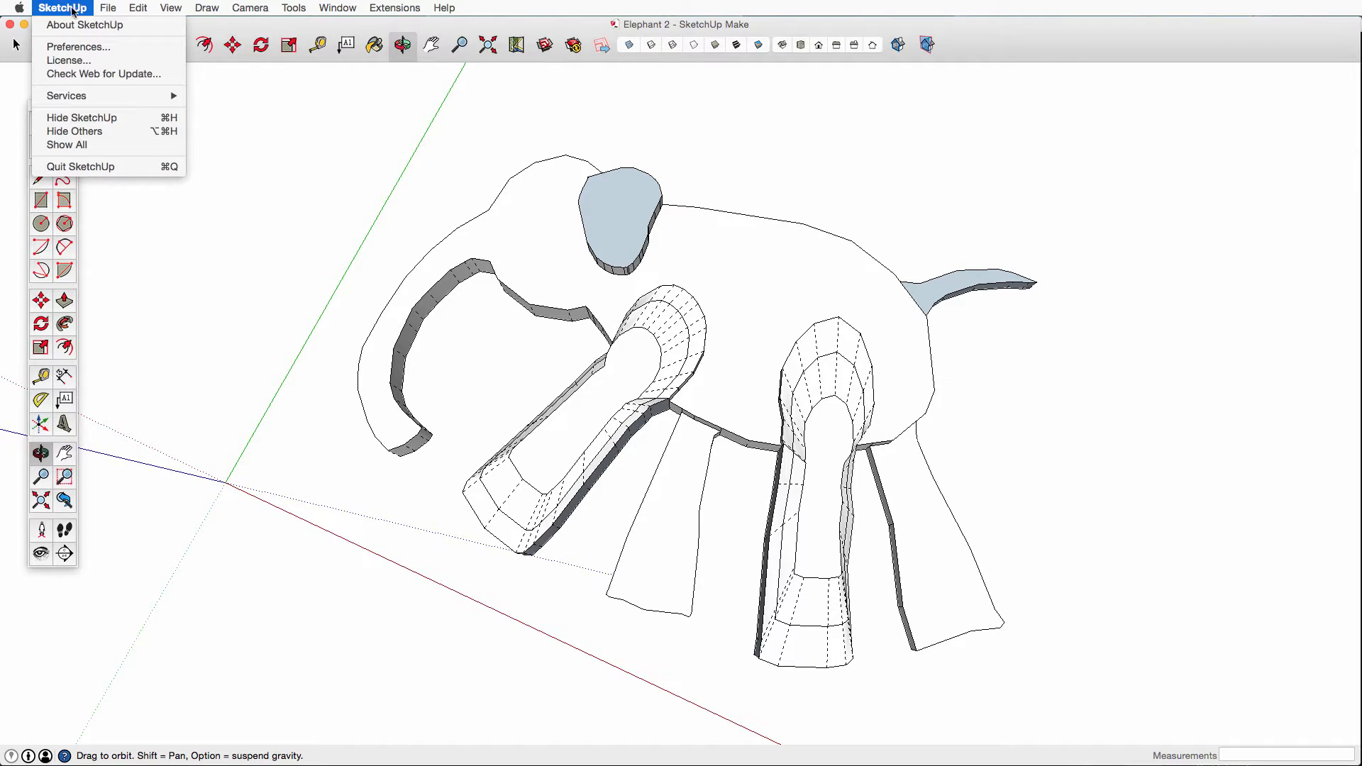
pyautogui.click(76, 50)
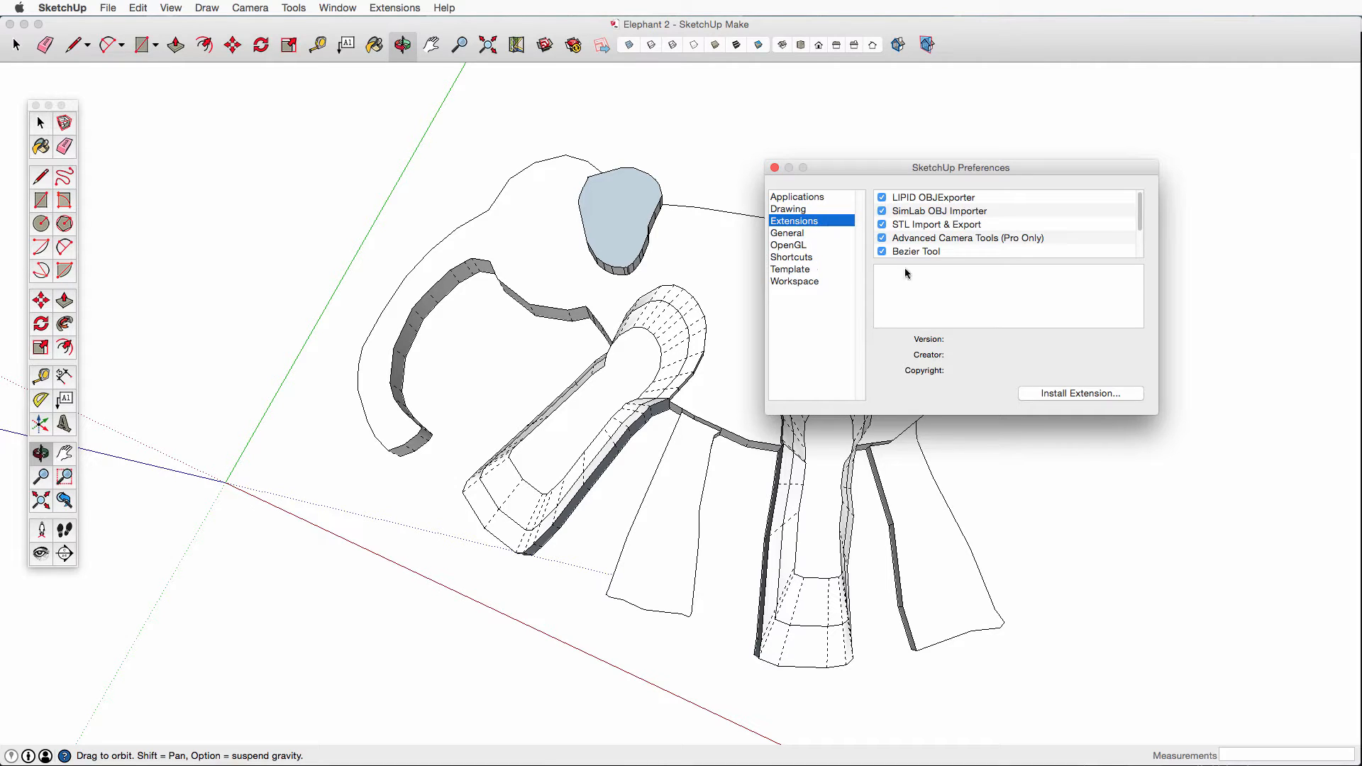
pyautogui.click(1077, 394)
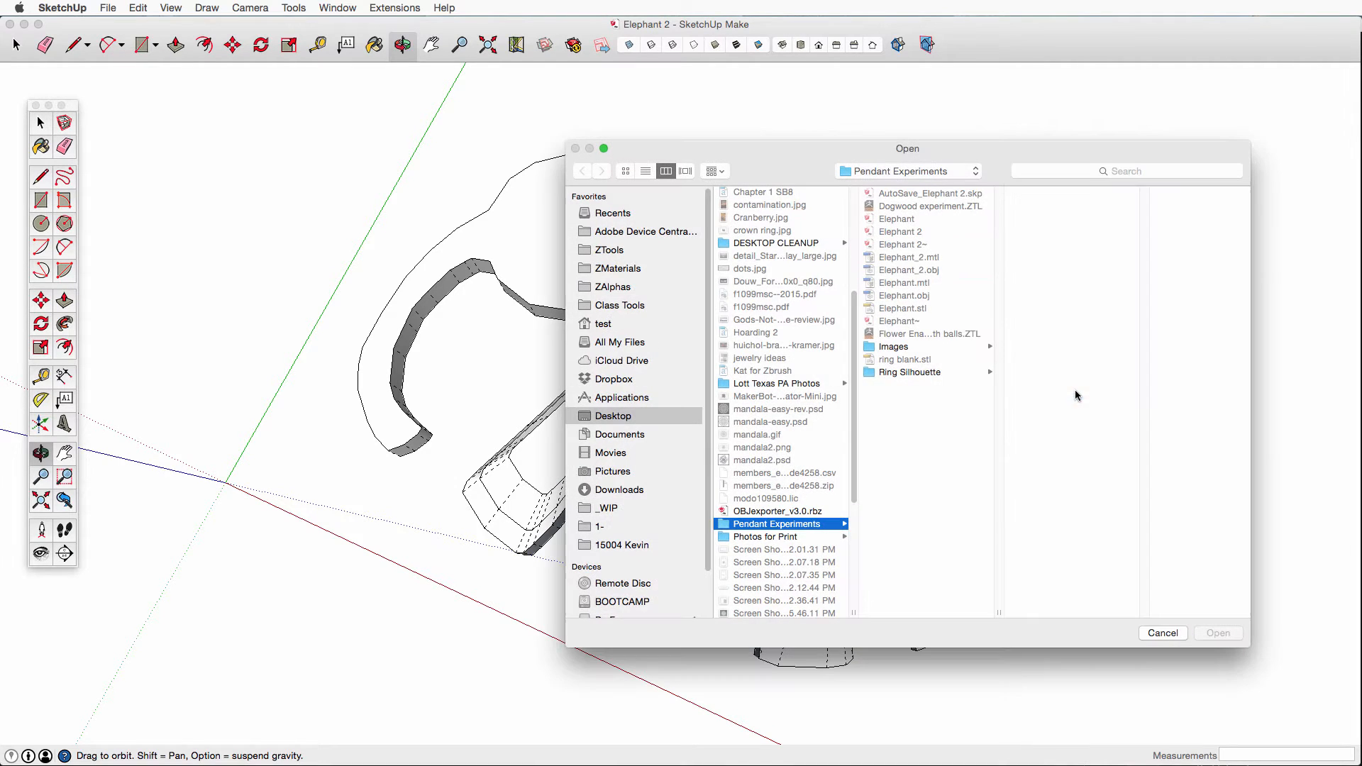
pyautogui.click(746, 511)
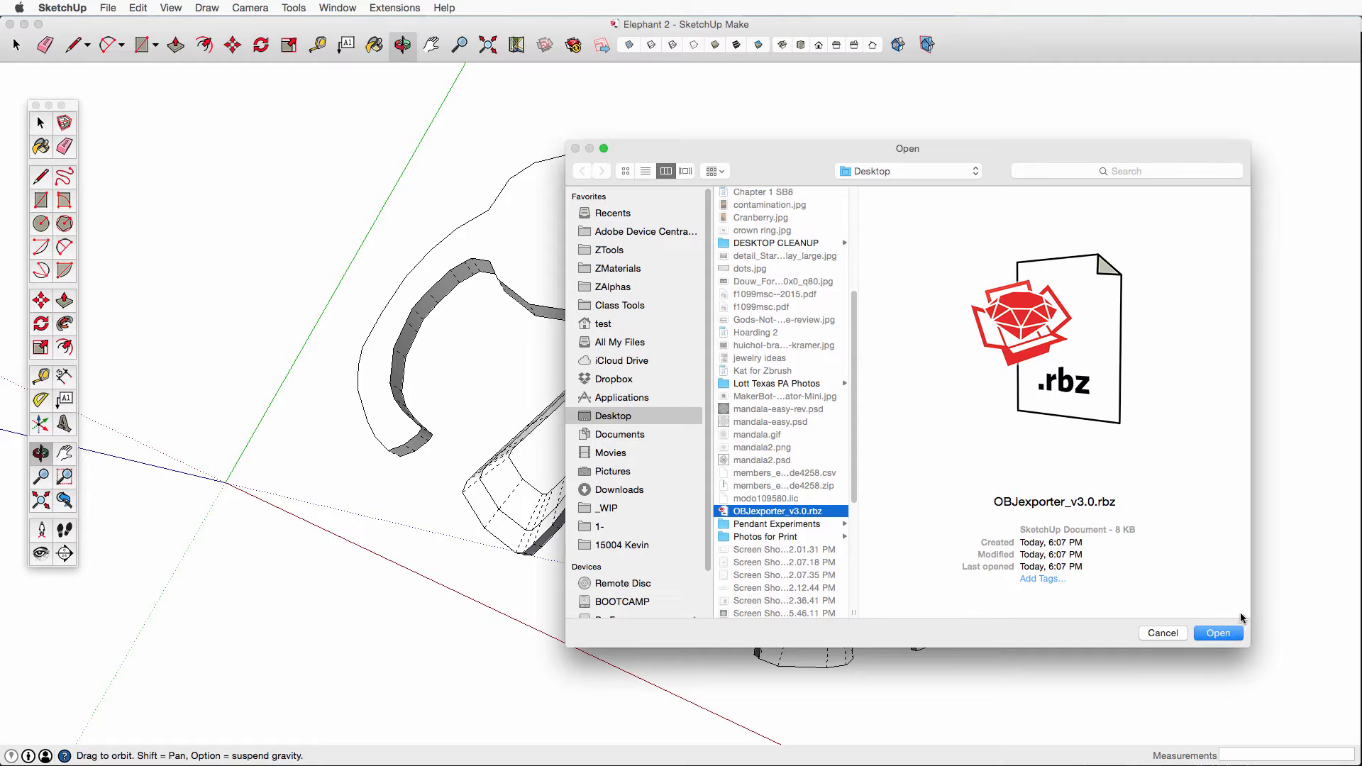
pyautogui.click(1162, 636)
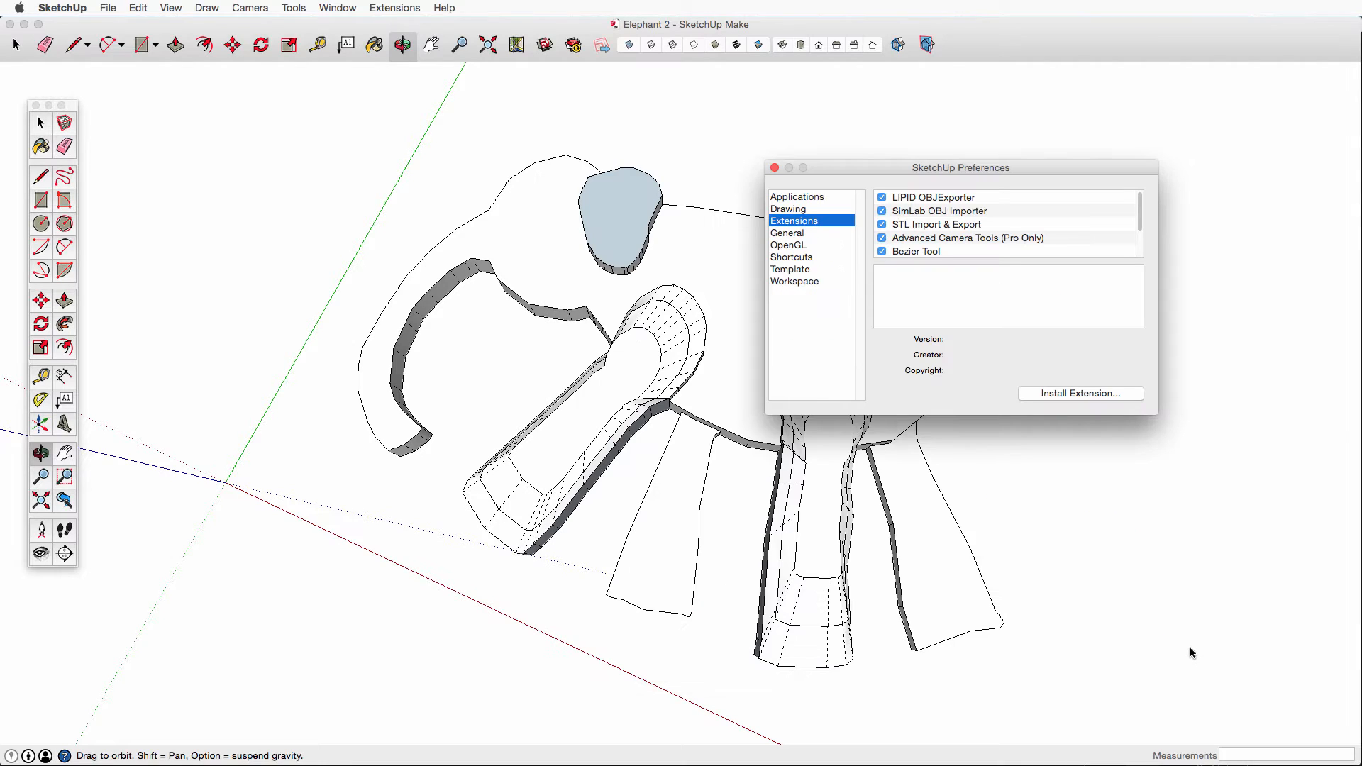
pyautogui.click(775, 167)
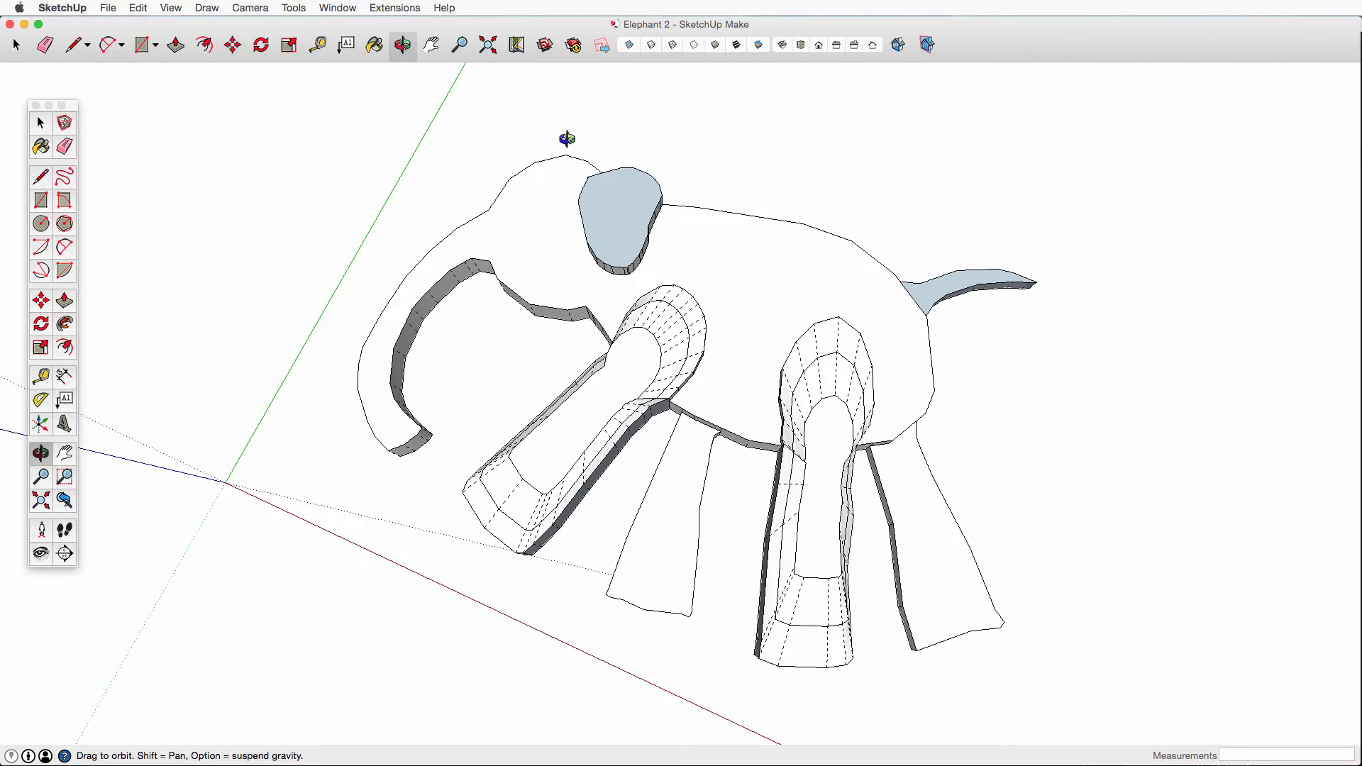
pyautogui.click(107, 8)
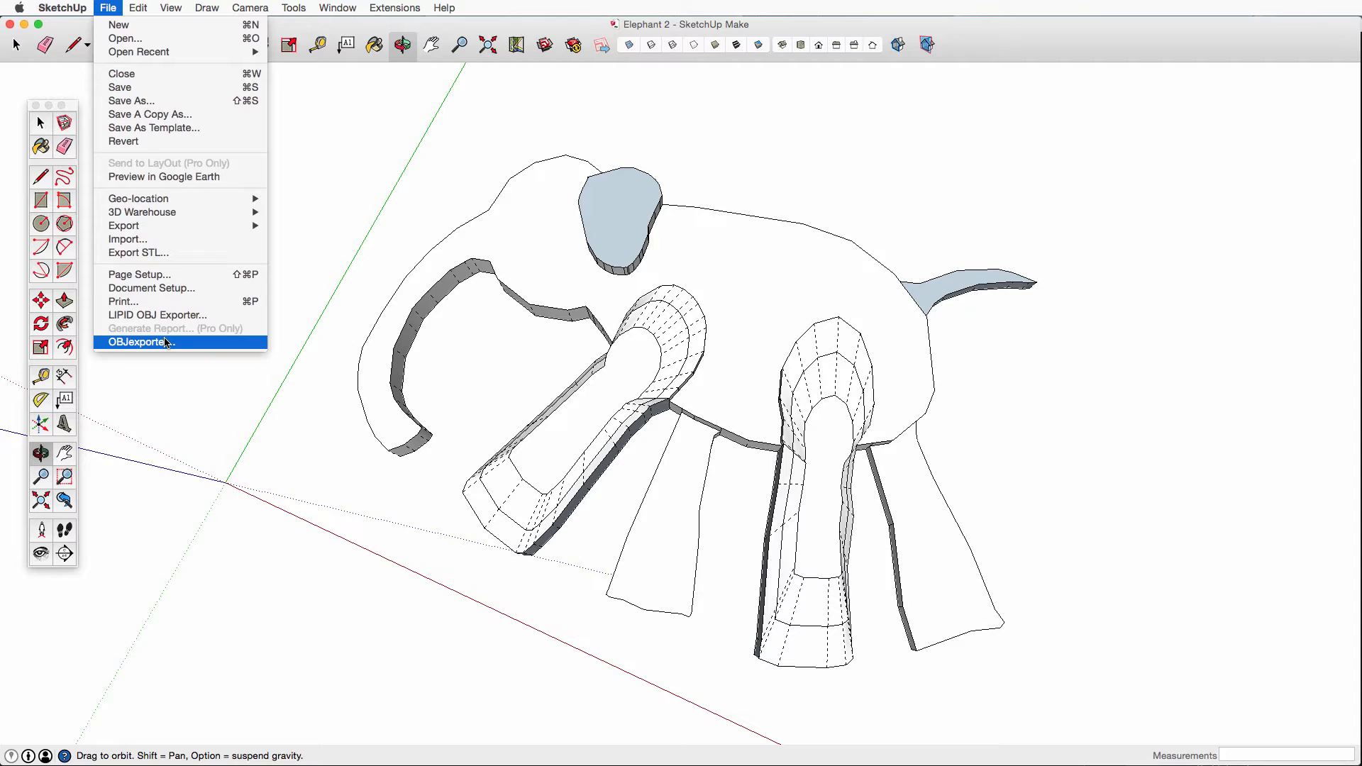
pyautogui.click(172, 363)
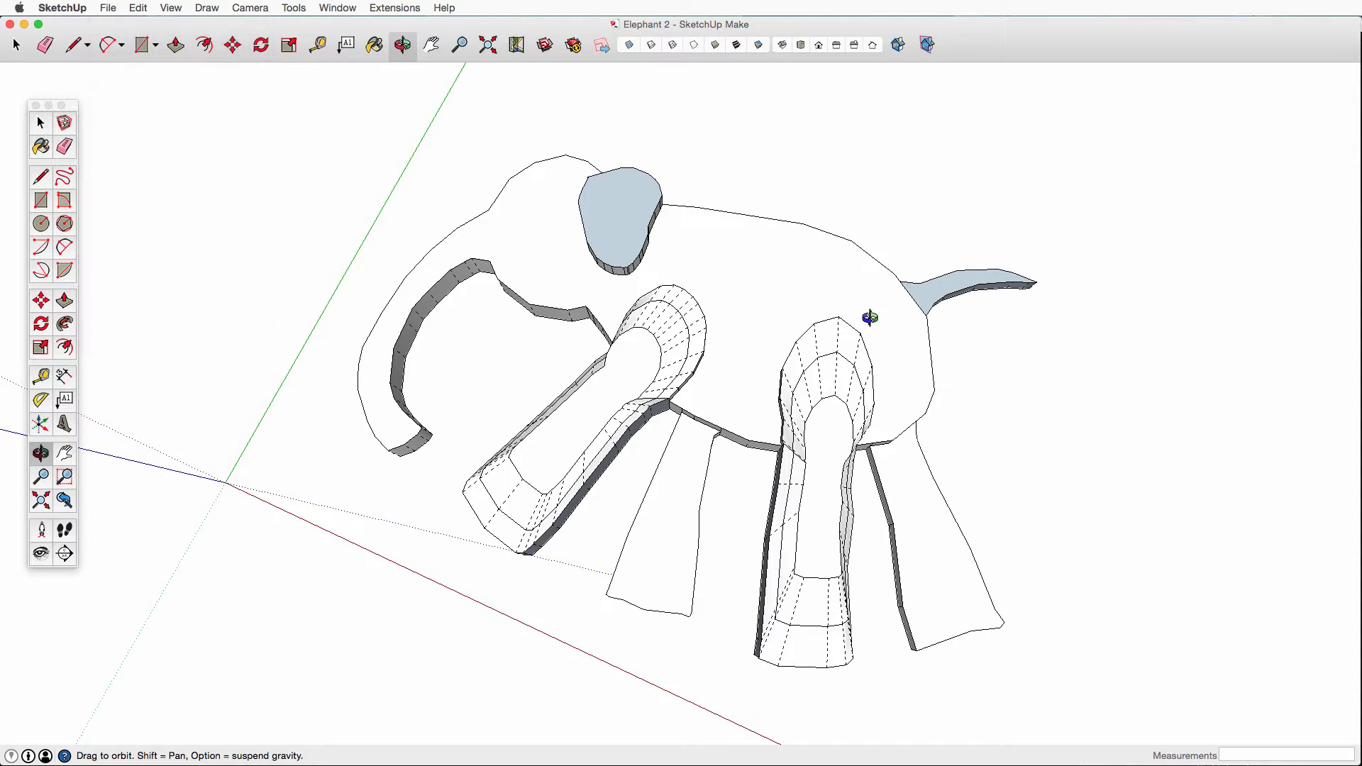
pyautogui.moveTo(1021, 477); pyautogui.dragTo(1111, 282)
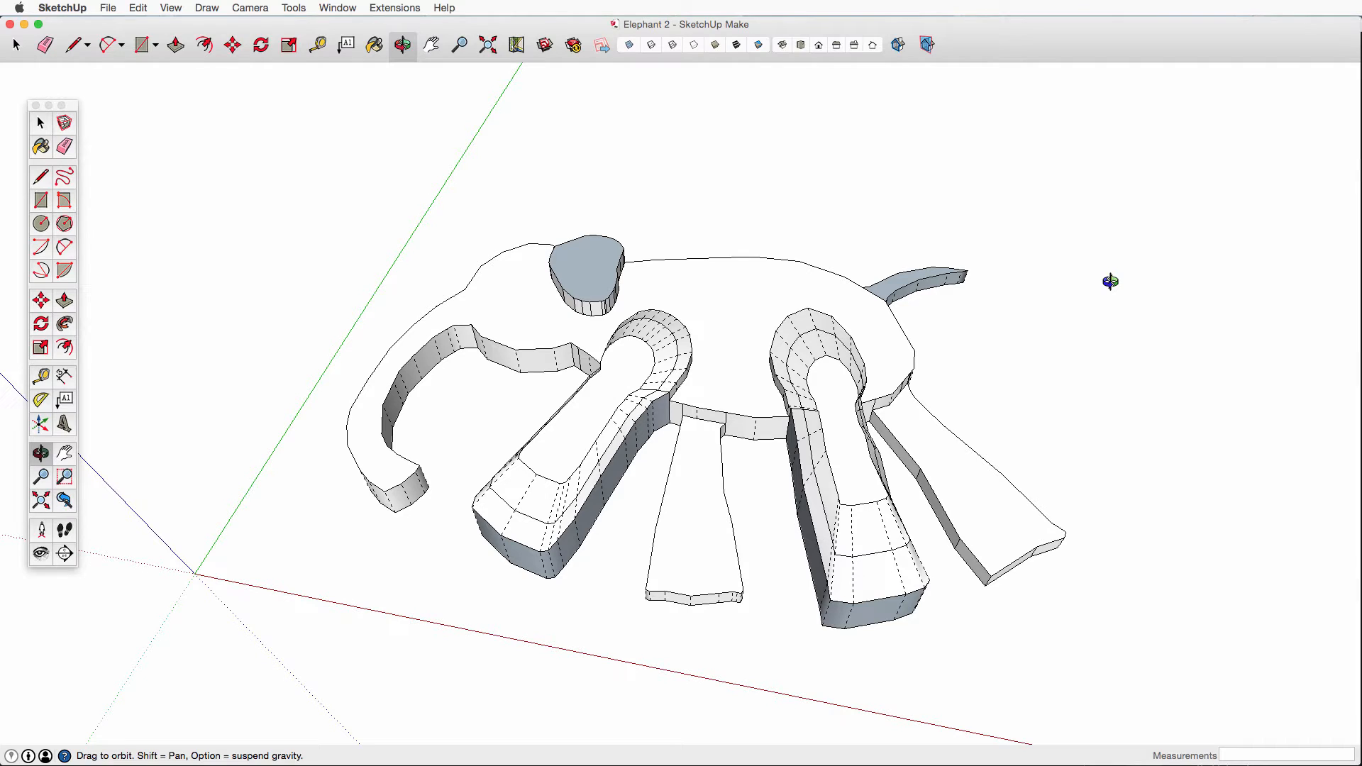
pyautogui.moveTo(1113, 277); pyautogui.dragTo(1104, 298)
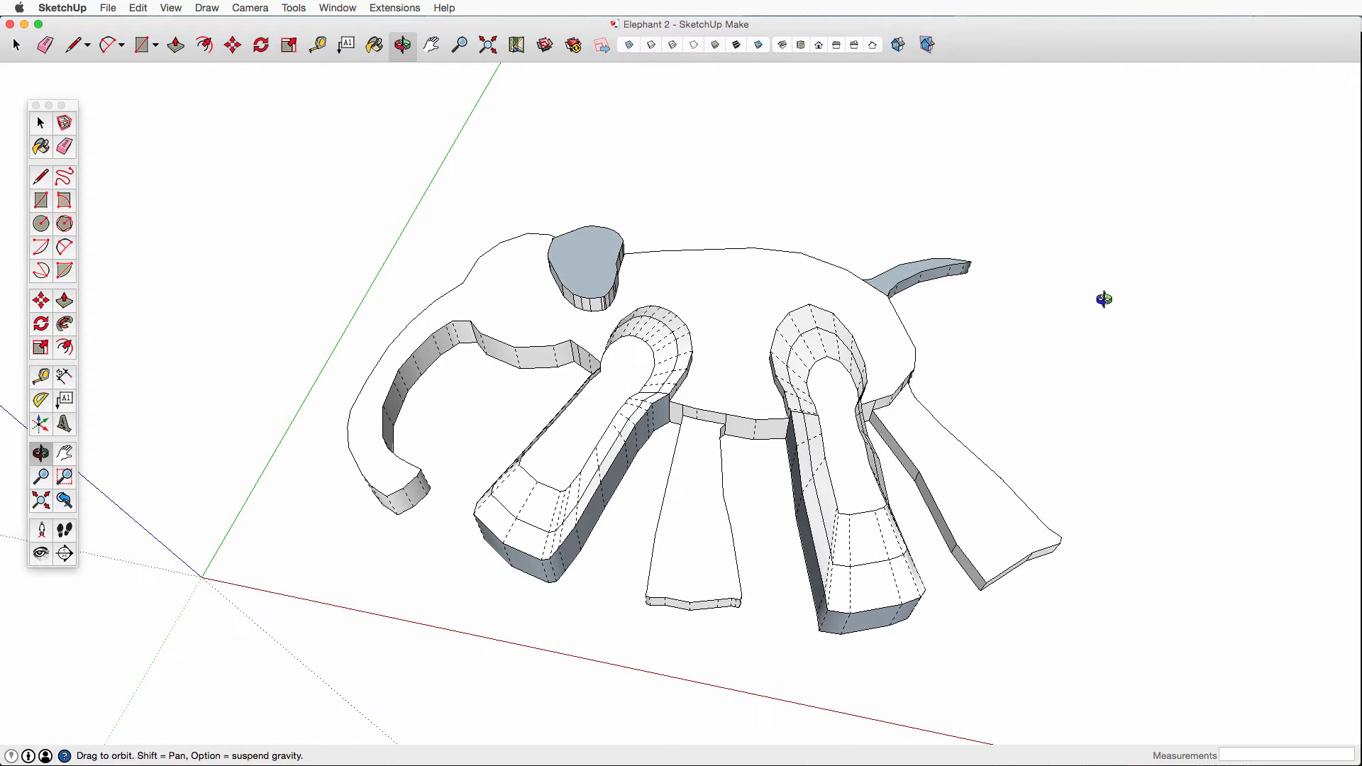
# Step: Delete the entire elephant model, including its legs, ear, trunk and tail, to leave an empty drawing
pyautogui.press('space')
pyautogui.moveTo(273, 154); pyautogui.dragTo(1146, 718)
pyautogui.press('Delete')
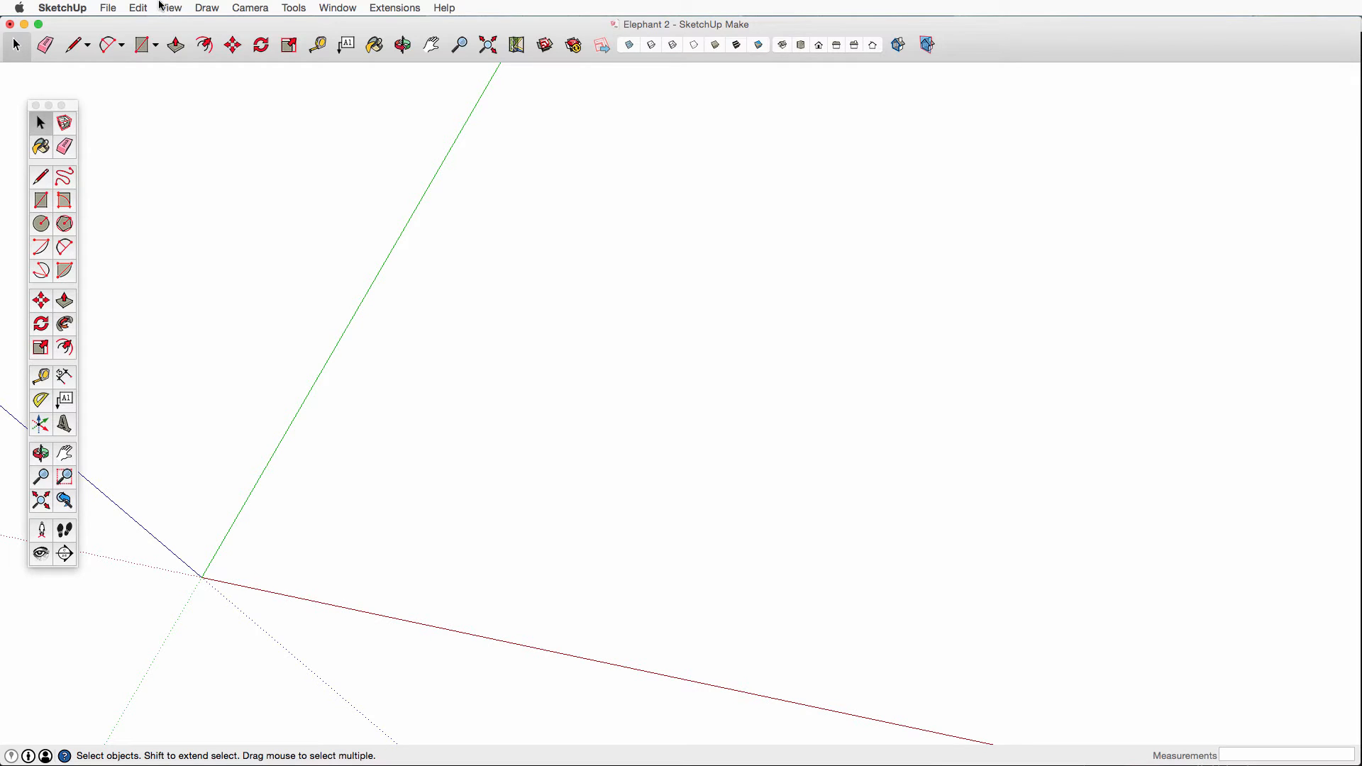
pyautogui.click(163, 7)
pyautogui.moveTo(170, 25)
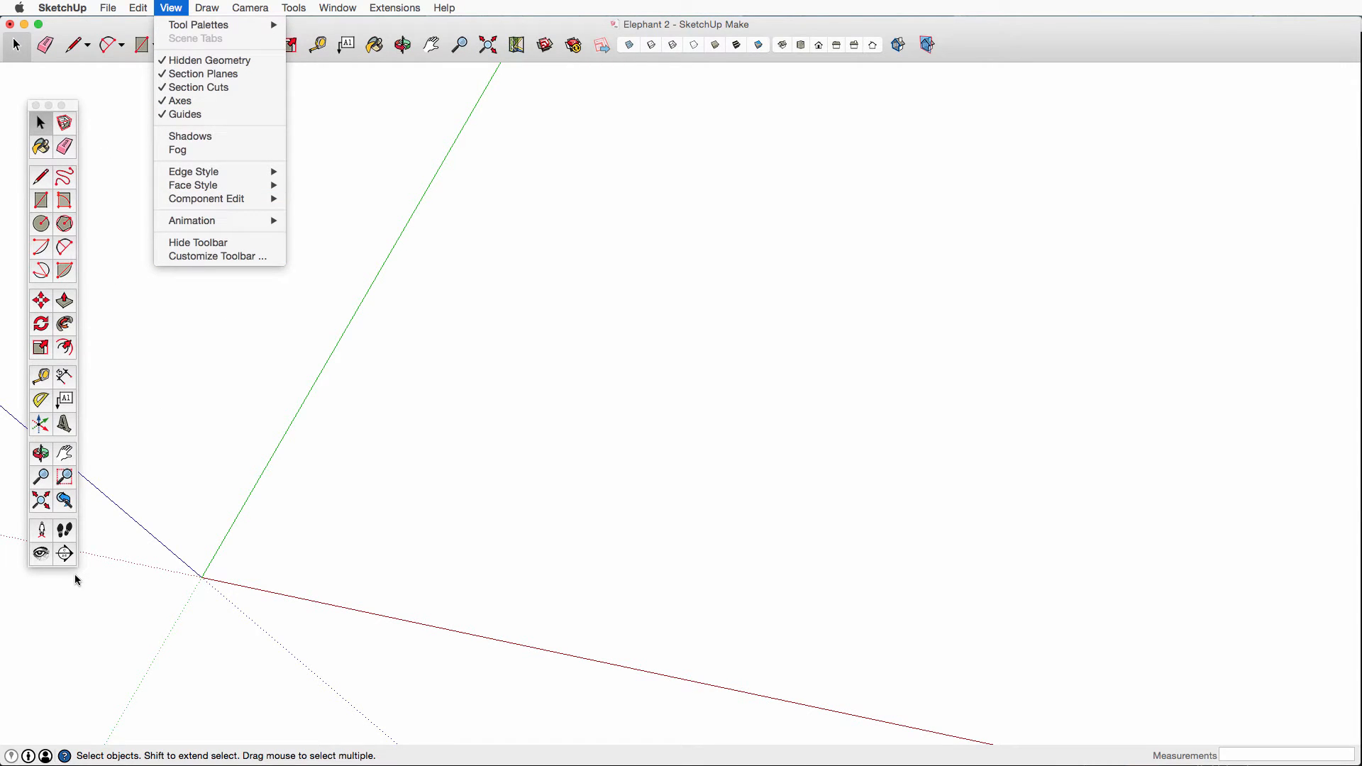
pyautogui.click(279, 444)
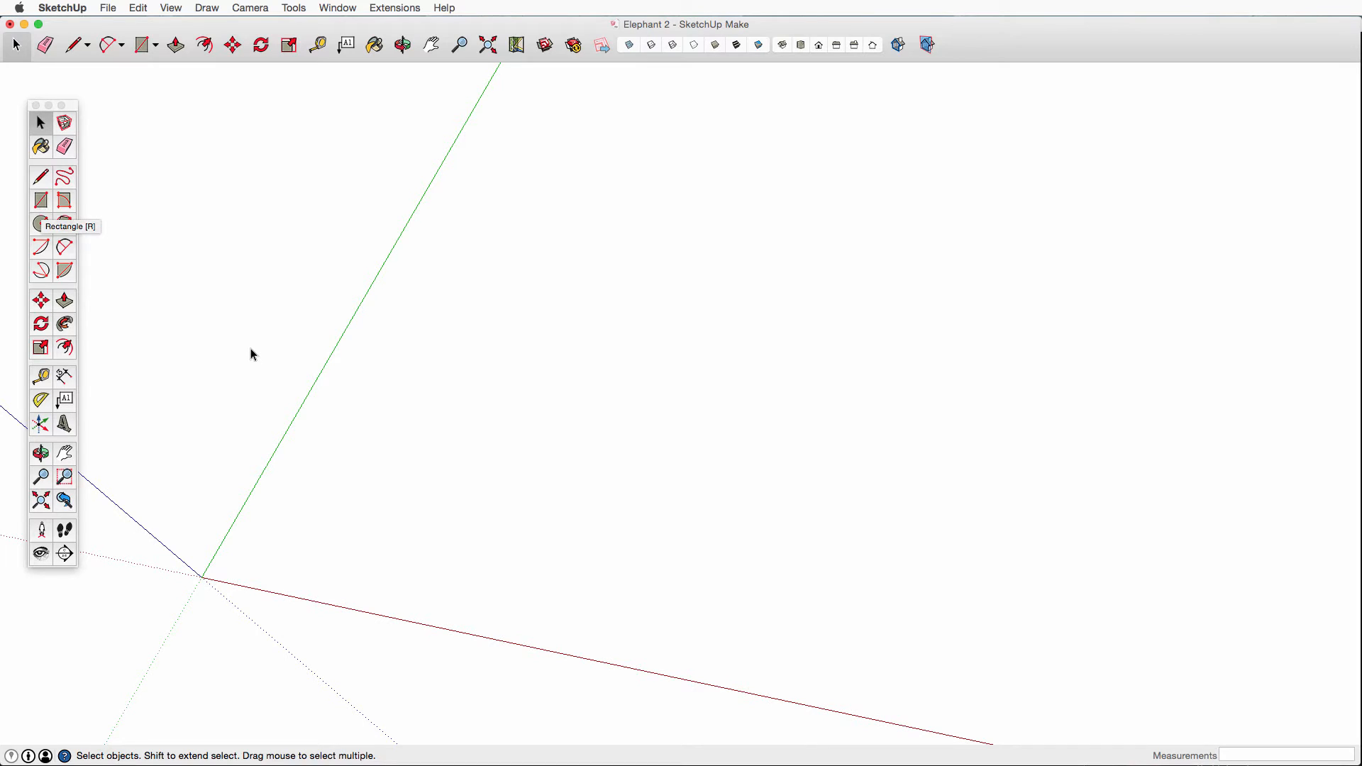
# Step: Draw a rectangle about 11 7/16" by 11 3/4" on the ground plane near the origin
pyautogui.press('r')
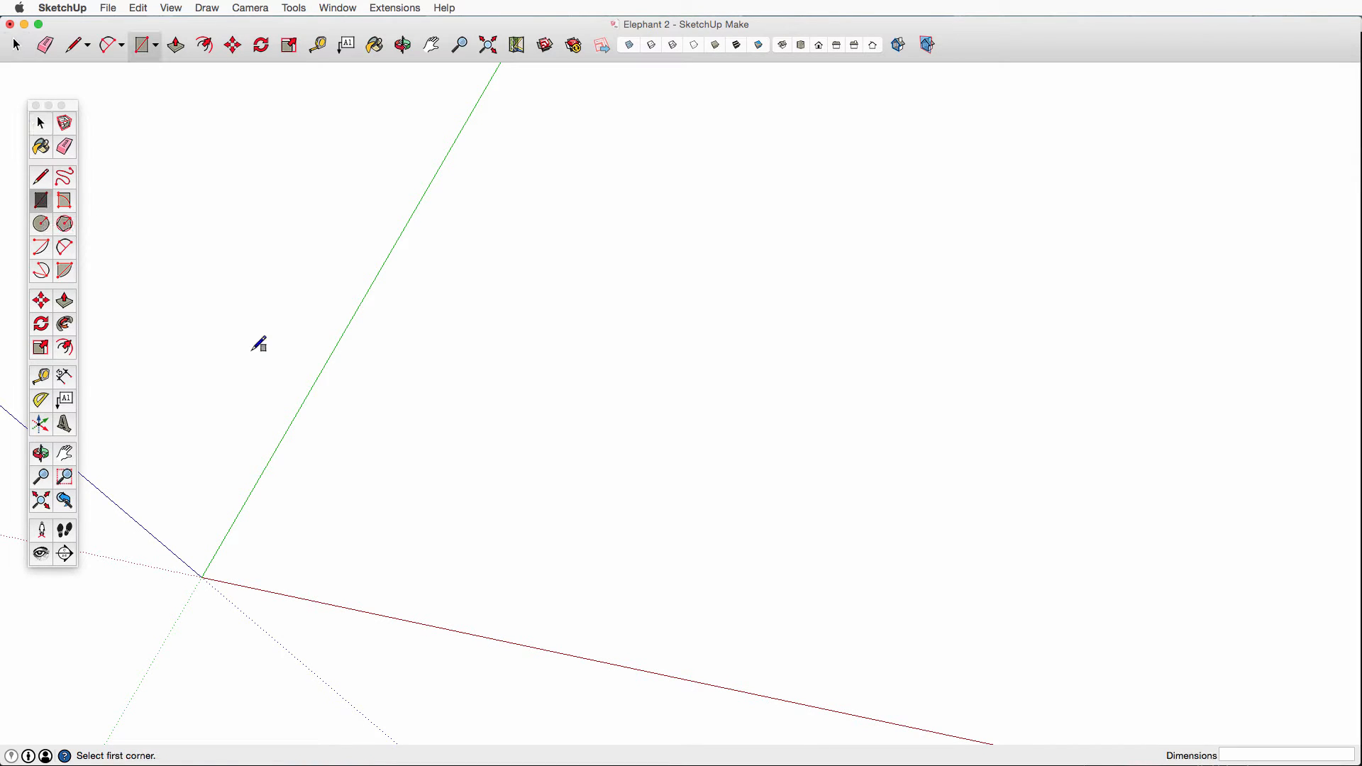
pyautogui.click(277, 531)
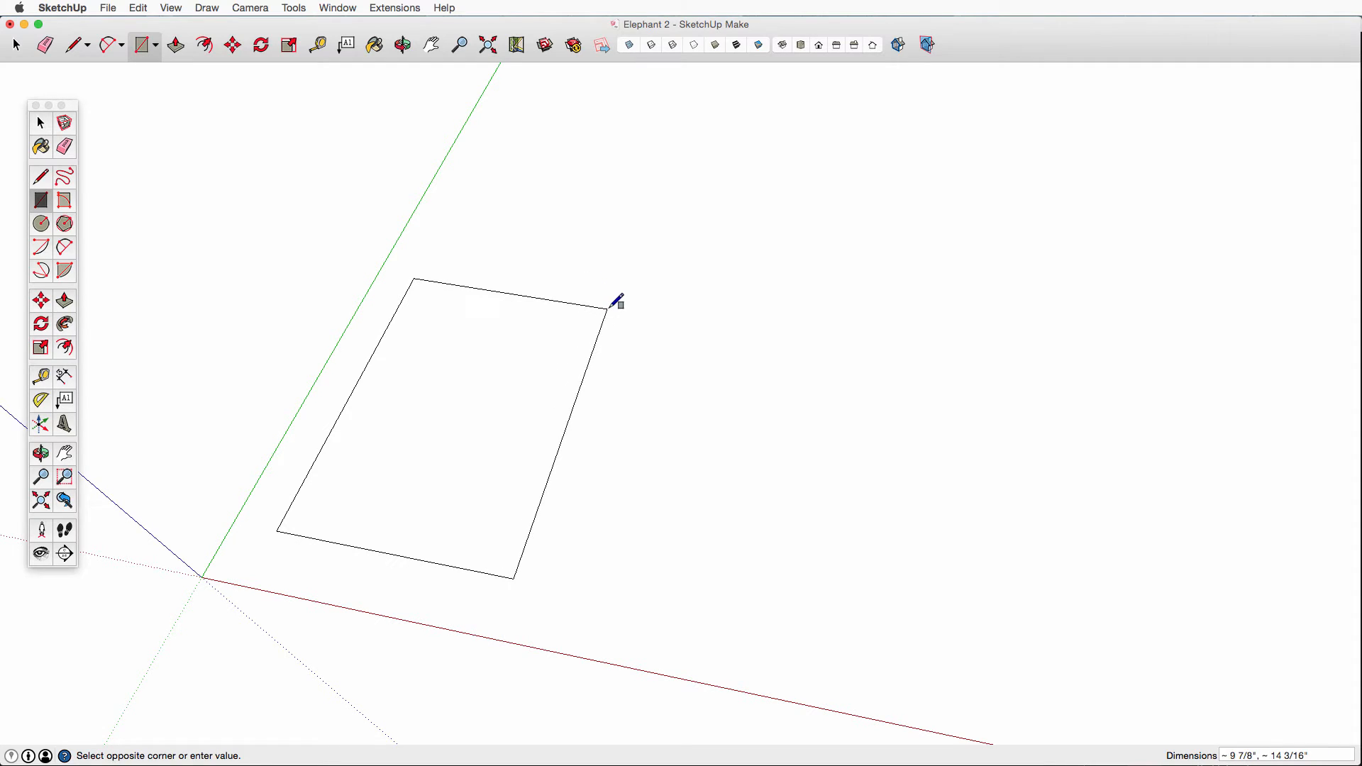
pyautogui.click(624, 353)
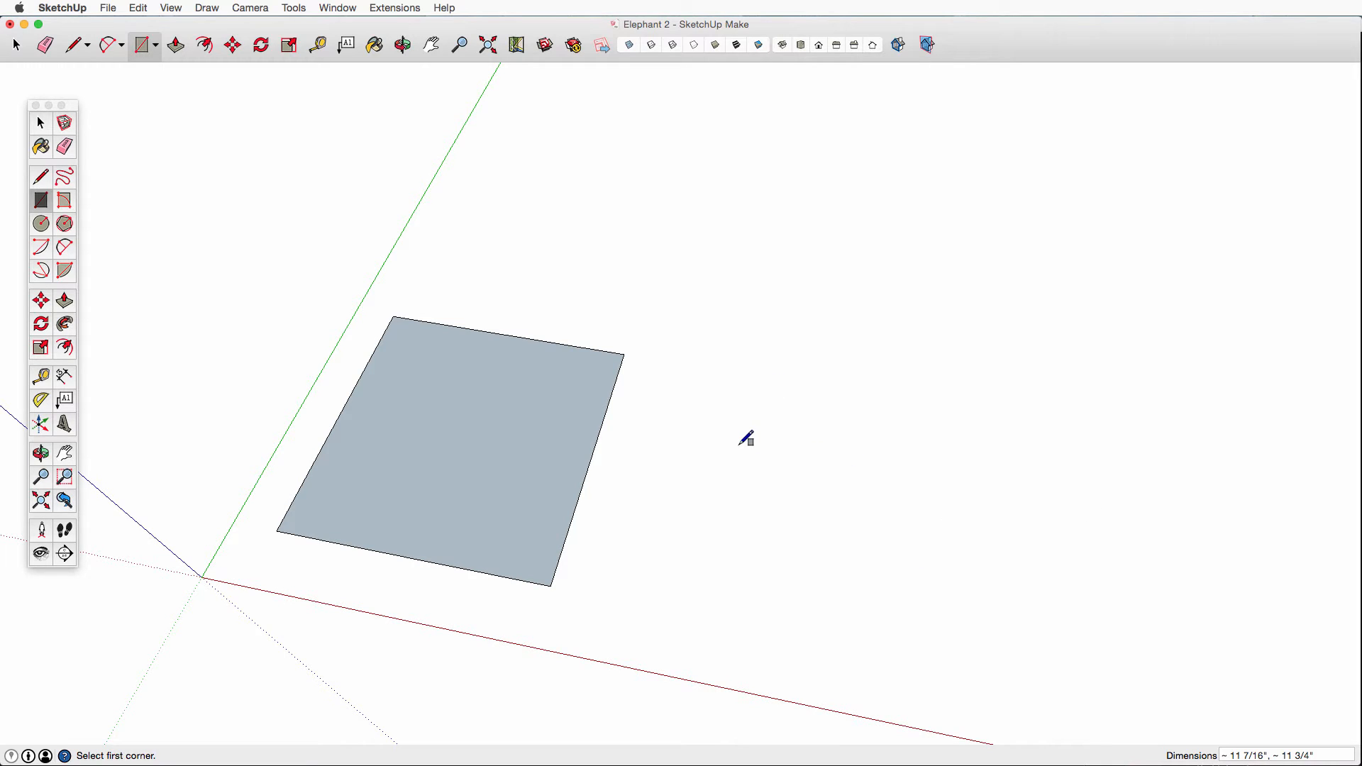
# Step: Try drawing a 12 by 12 inch square beside the first rectangle twice, undoing each attempt
pyautogui.click(714, 485)
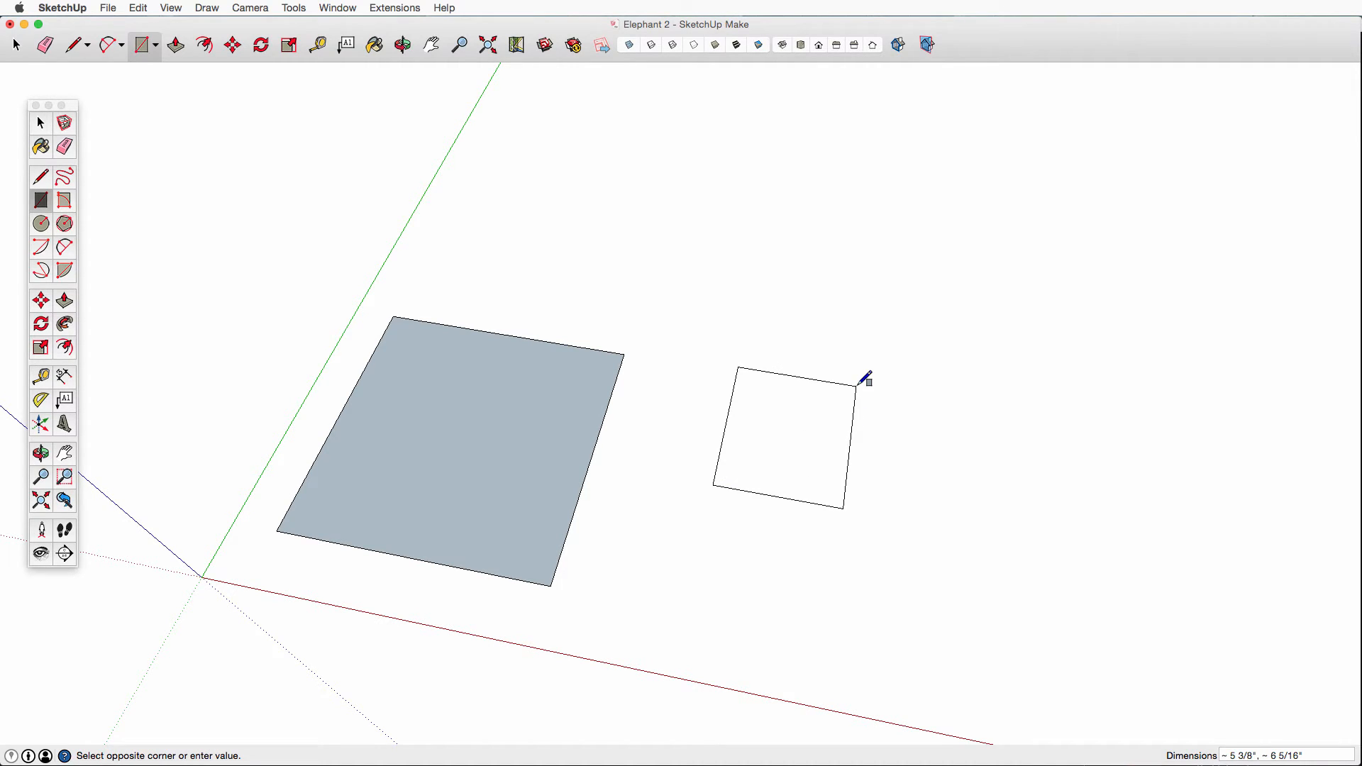
pyautogui.write('12,12')
pyautogui.press('Return')
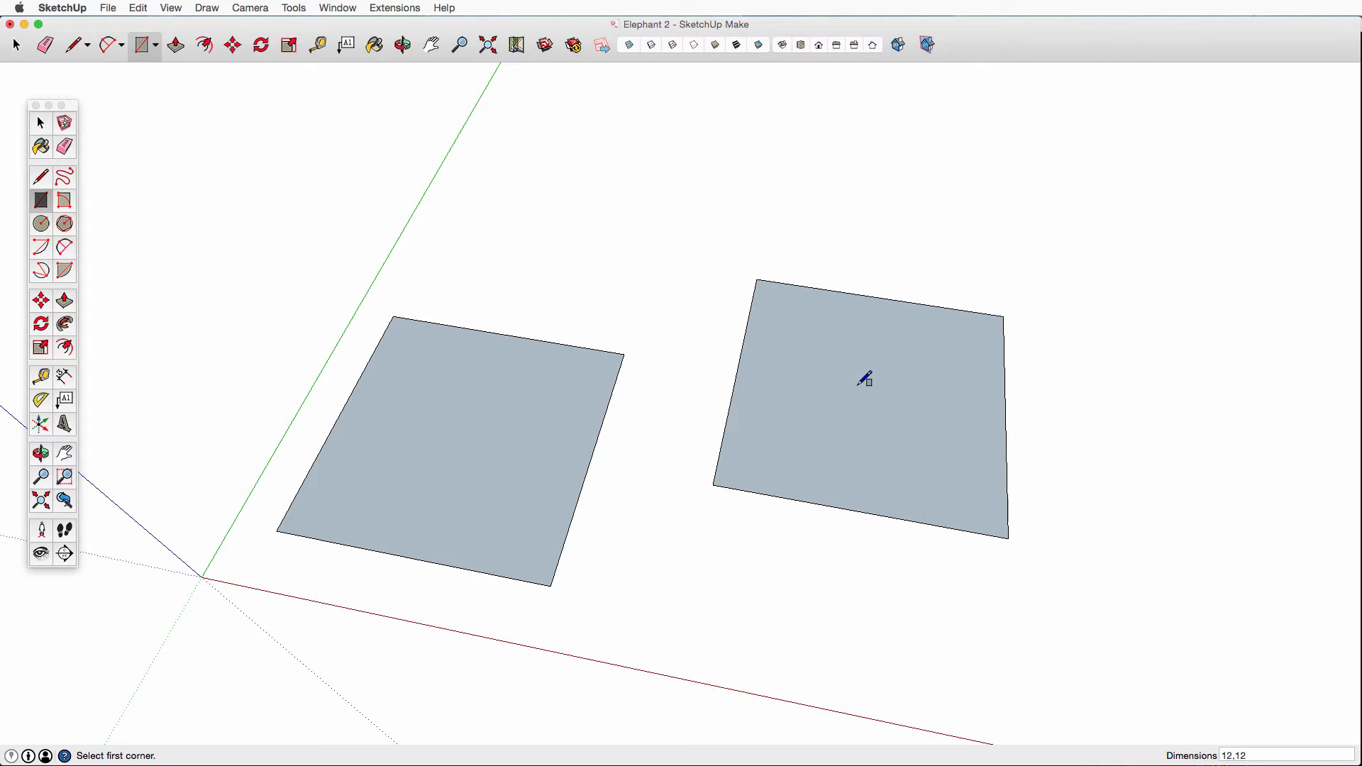
pyautogui.press('super+z')
pyautogui.click(683, 476)
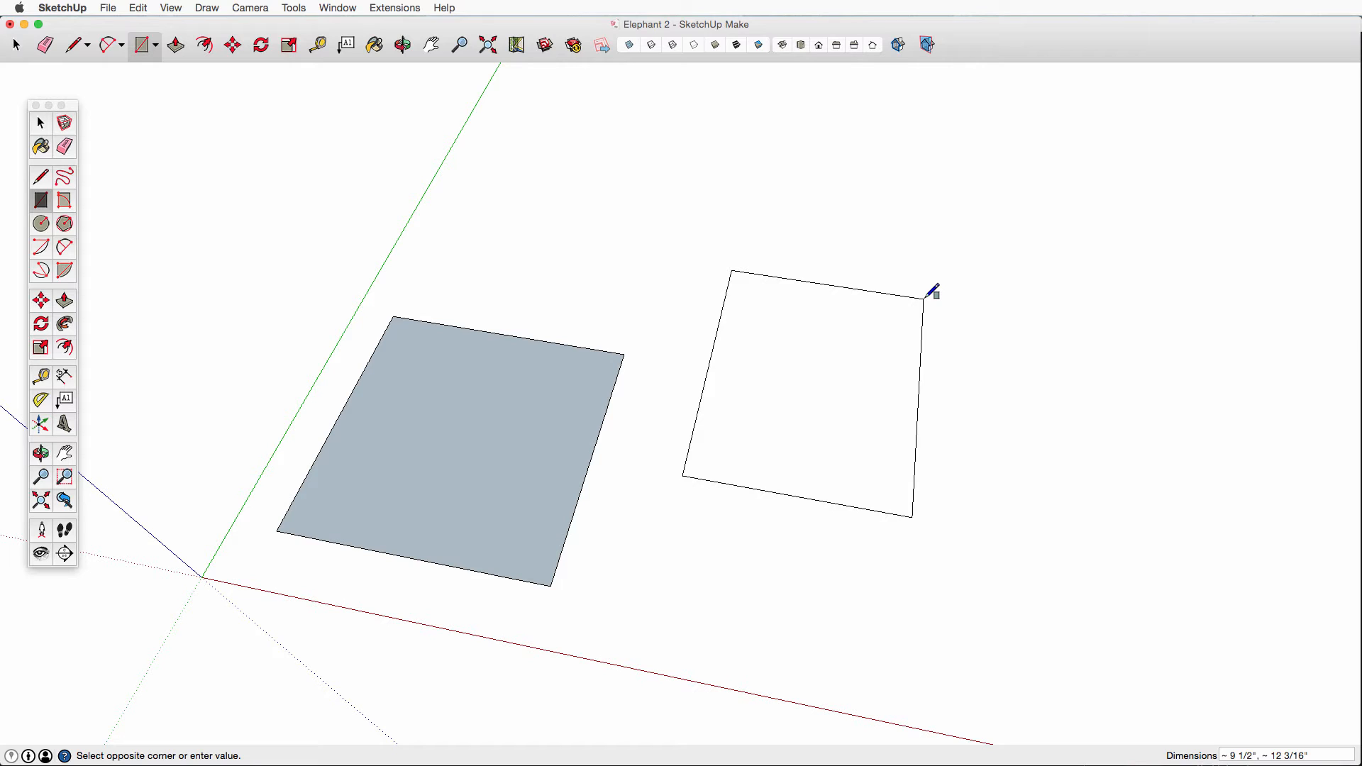
pyautogui.write('12,12')
pyautogui.press('Return')
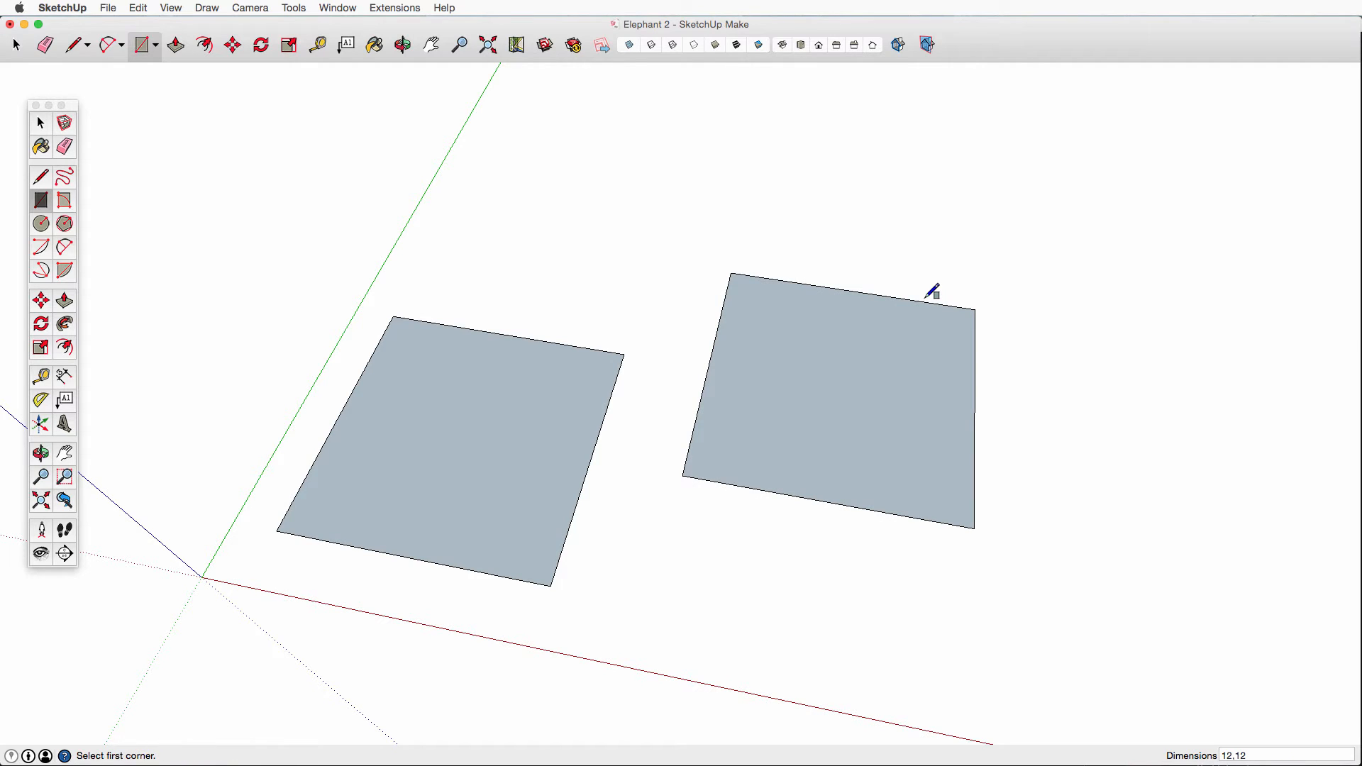
pyautogui.press('super+z')
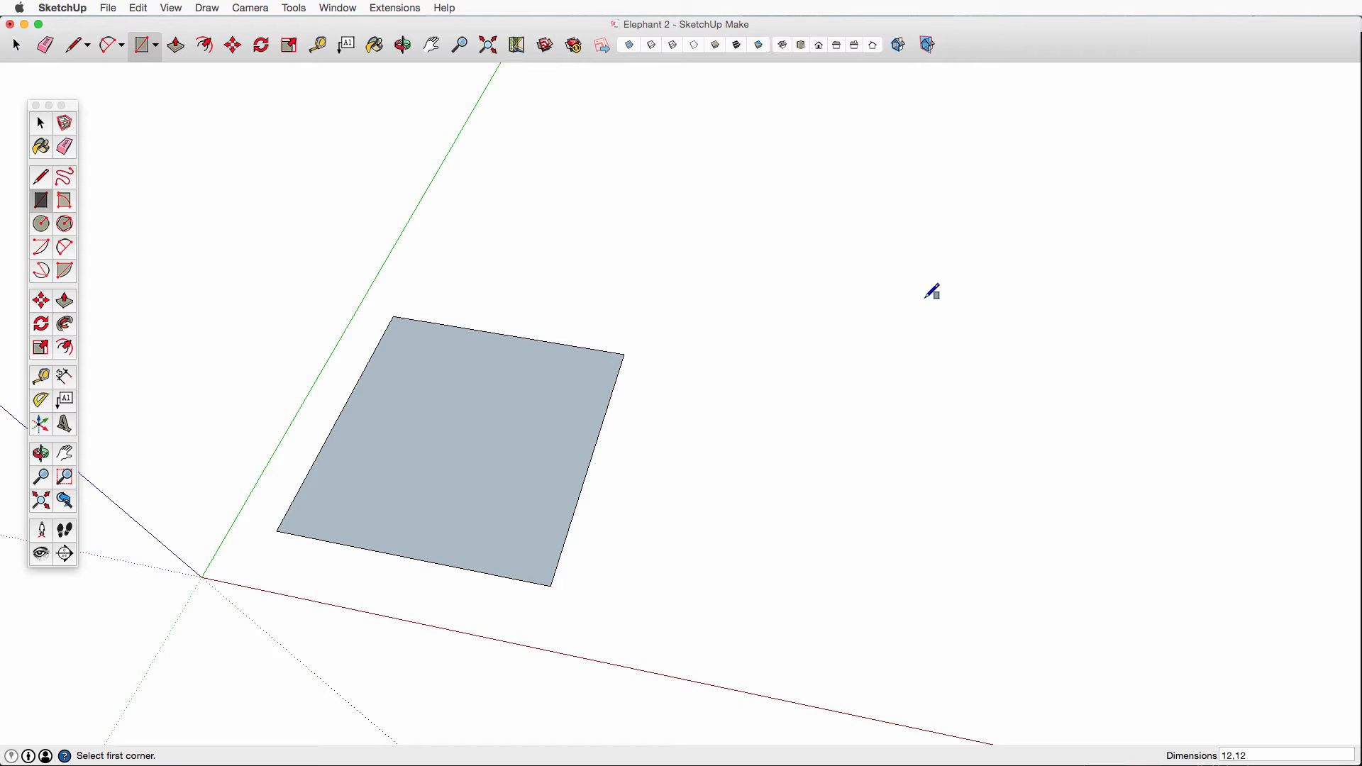
# Step: Push/Pull the rectangle's face upward about 6 11/16" to form a box
pyautogui.click(64, 302)
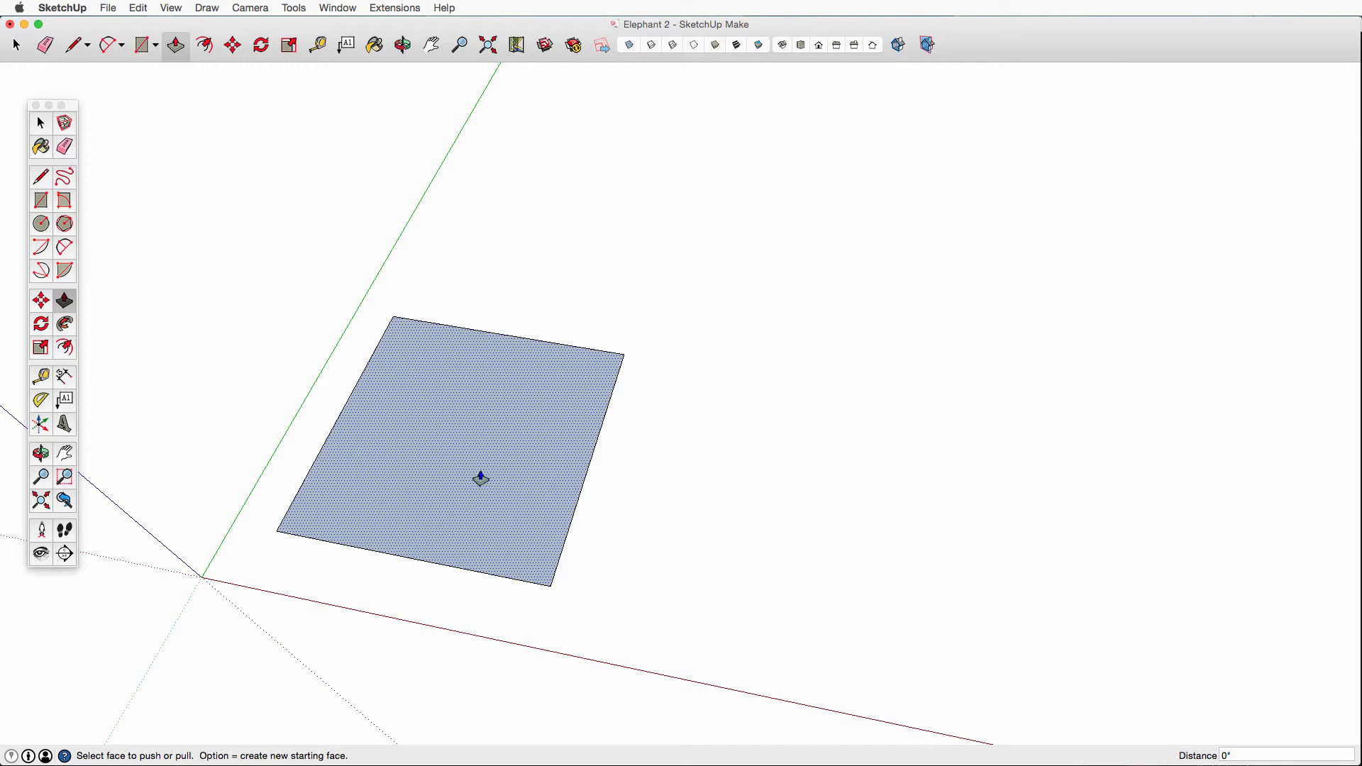
pyautogui.moveTo(491, 478); pyautogui.dragTo(488, 372)
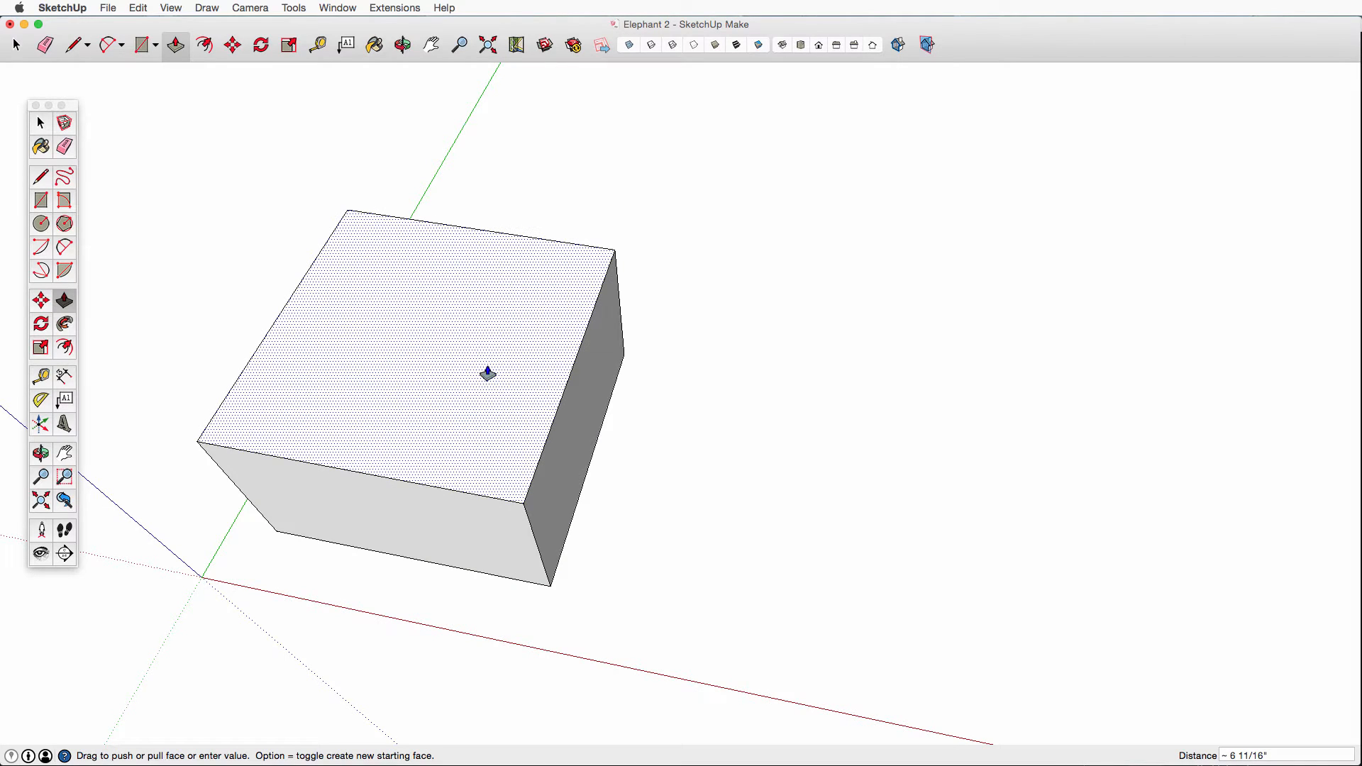
# Step: Set the box's Push/Pull height to 8 inches
pyautogui.press('Return')
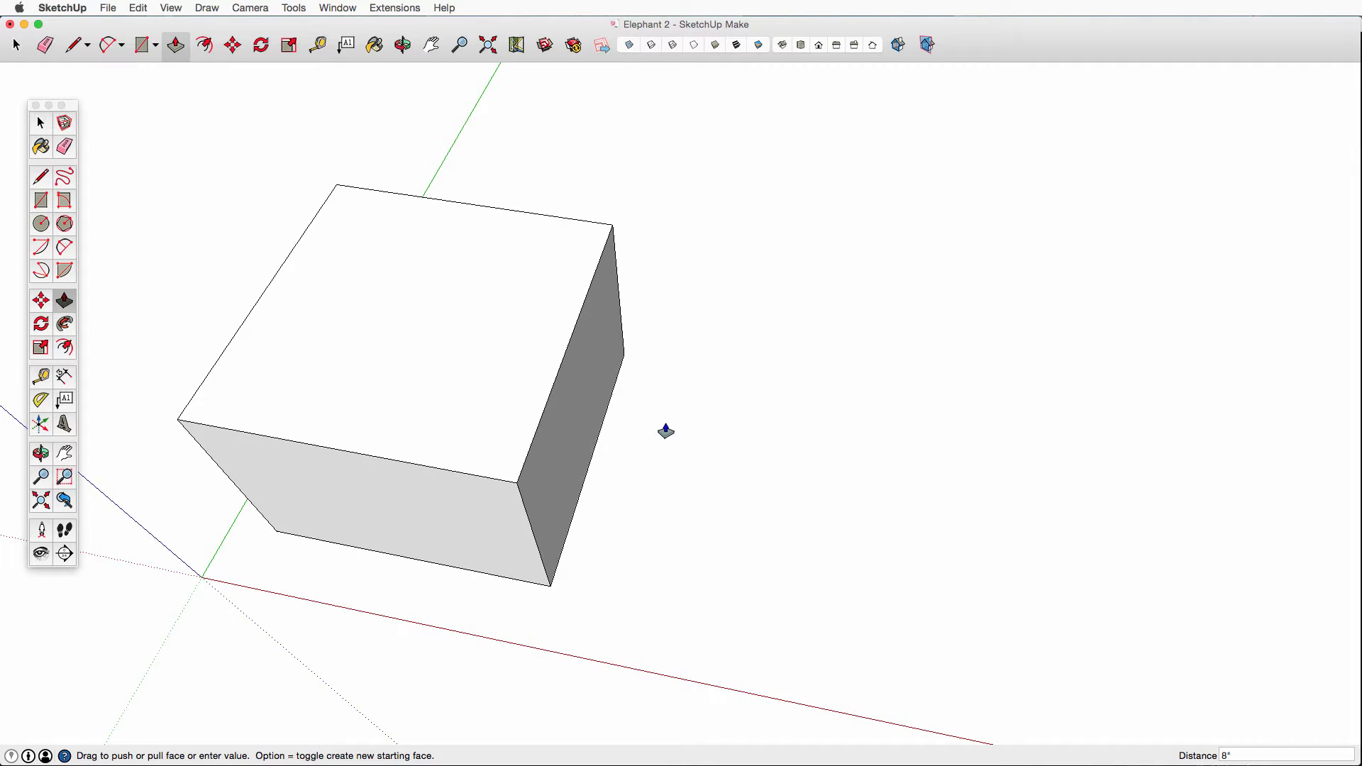
# Step: Orbit around the box and examine its side and top faces from close up and from farther away
pyautogui.click(40, 452)
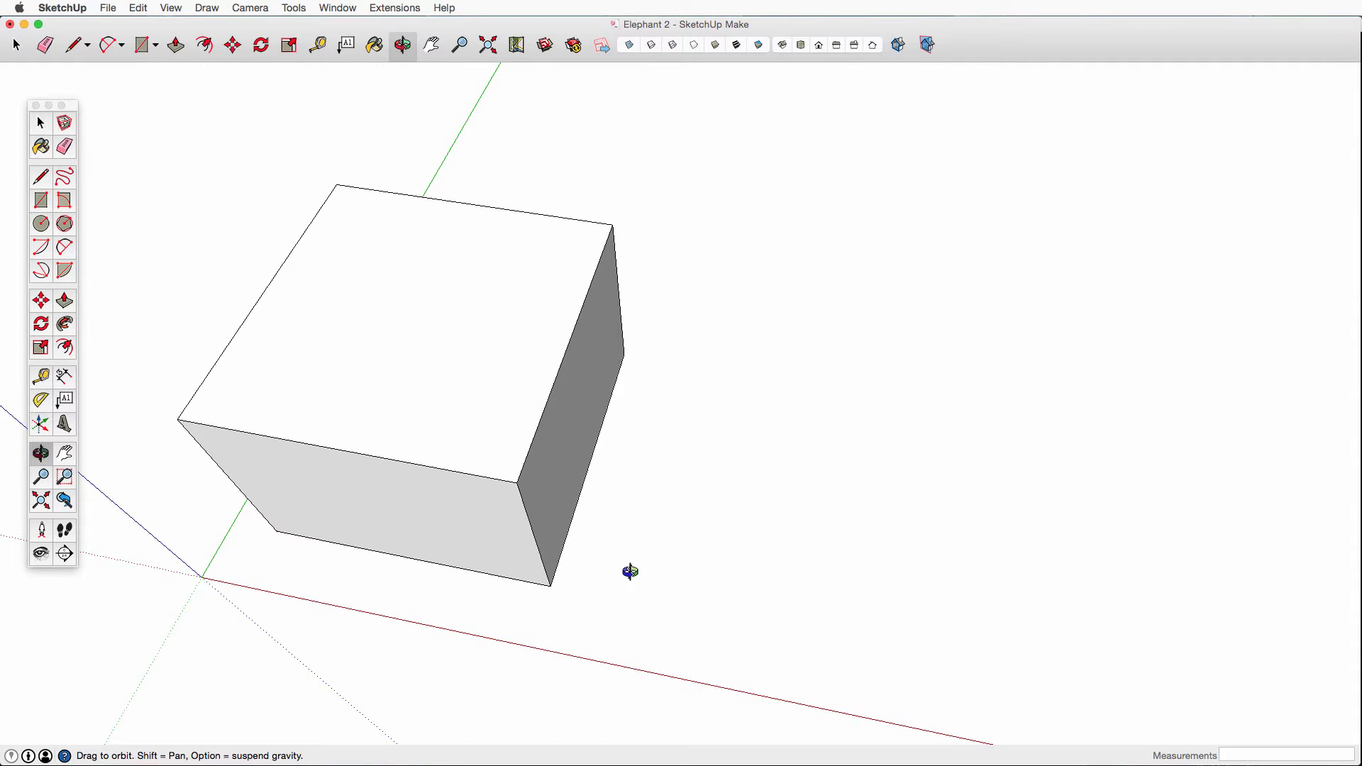
pyautogui.moveTo(630, 572); pyautogui.dragTo(327, 389)
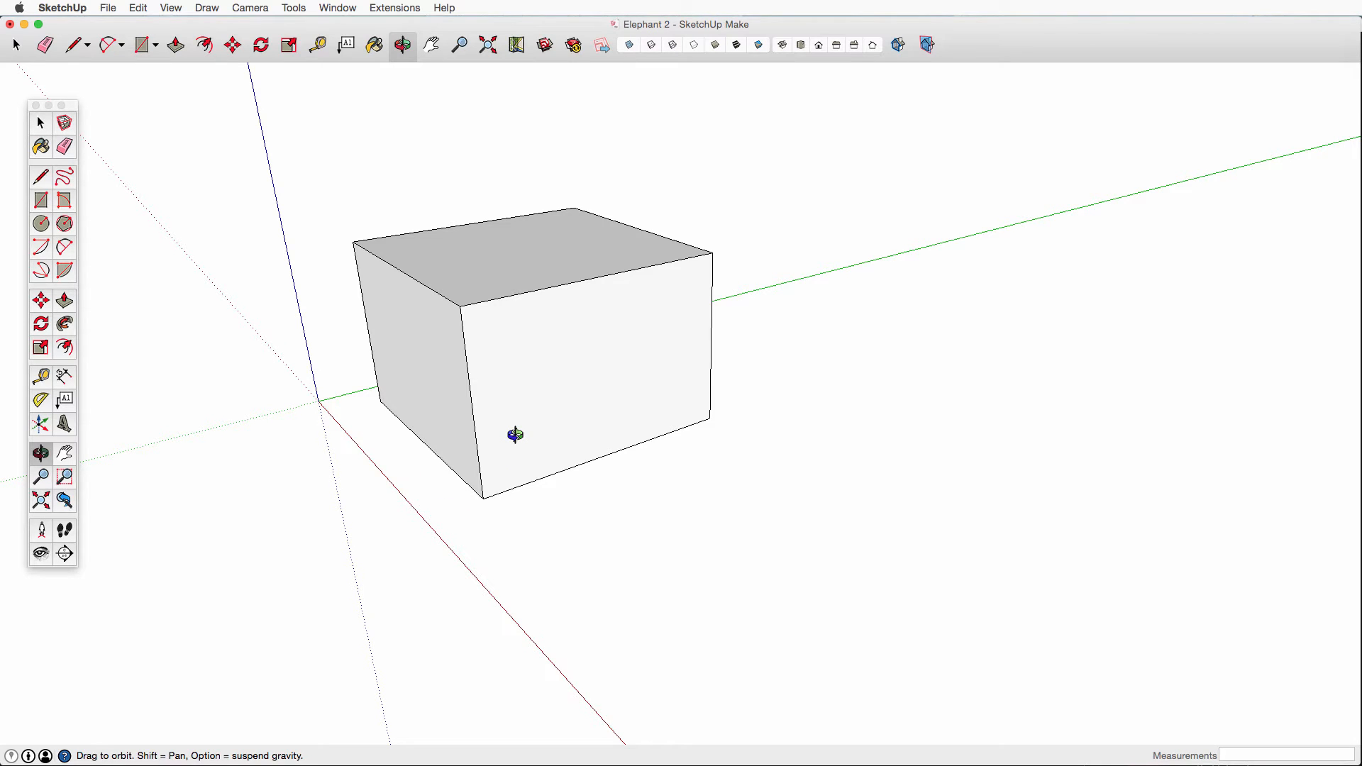
pyautogui.moveTo(312, 469); pyautogui.dragTo(574, 510)
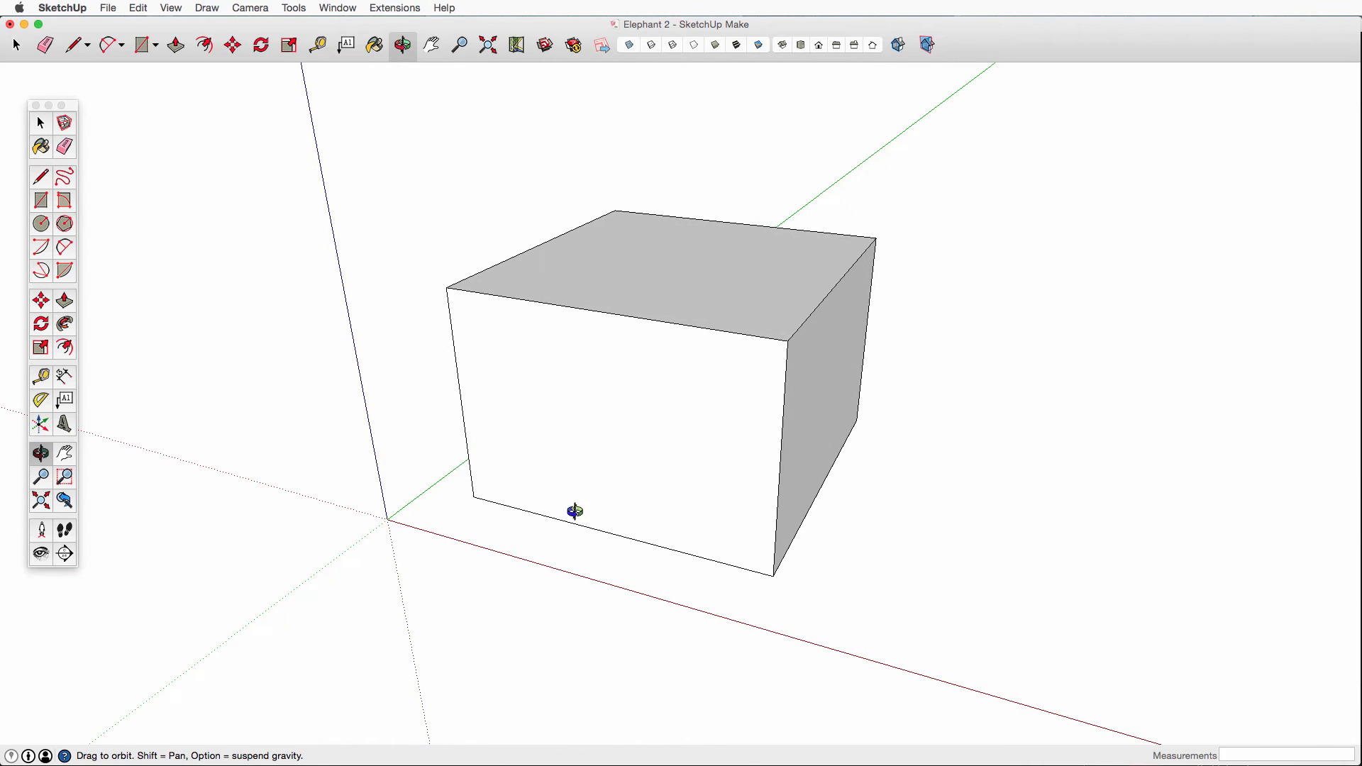
pyautogui.scroll(5, 676, 370)
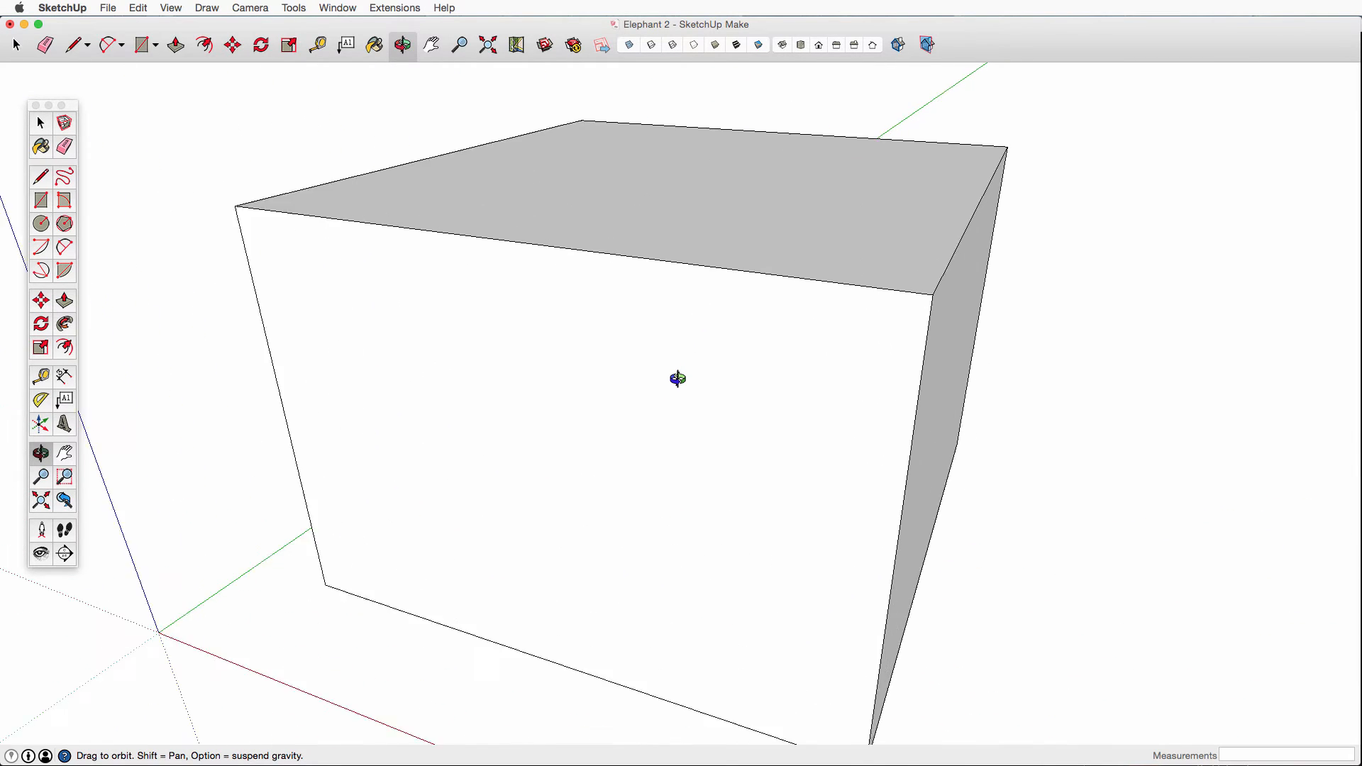
pyautogui.scroll(-3, 678, 379)
pyautogui.scroll(-3, 678, 378)
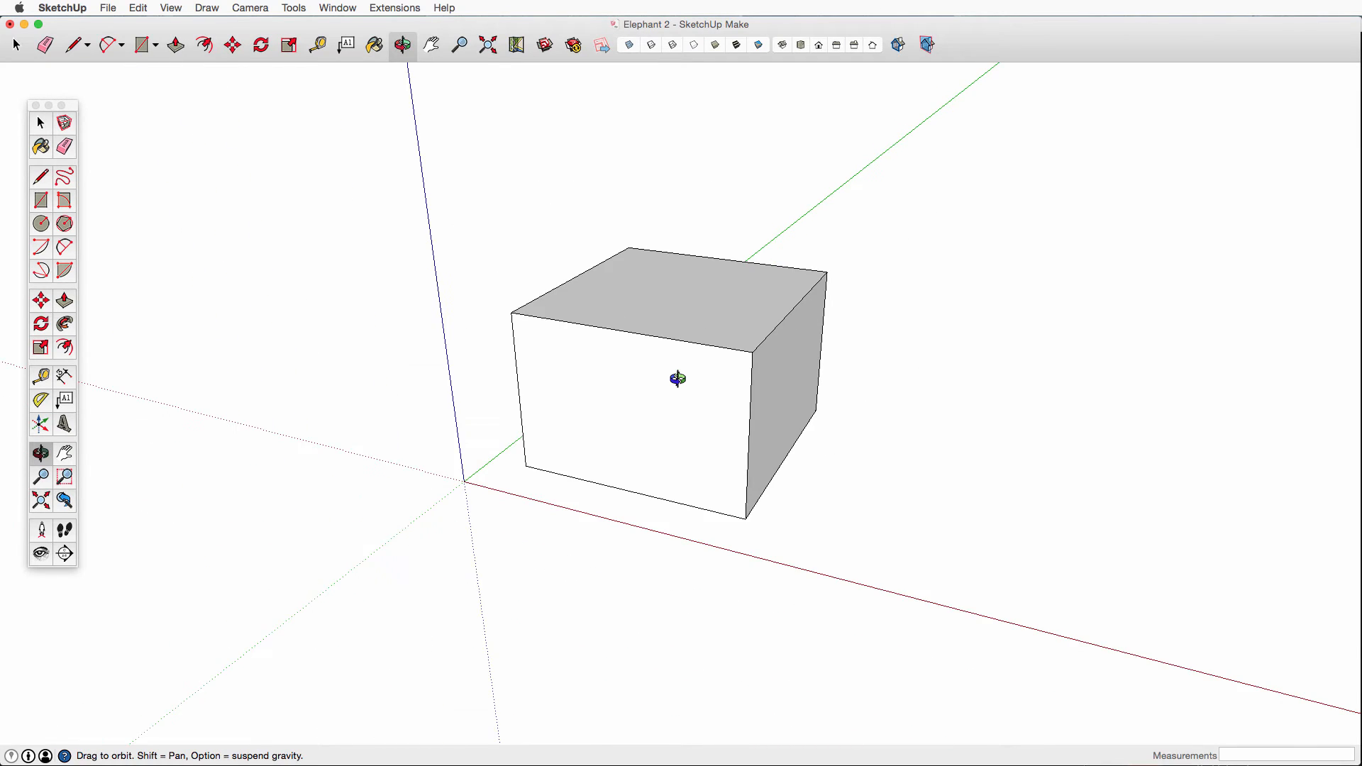
pyautogui.scroll(-3, 678, 379)
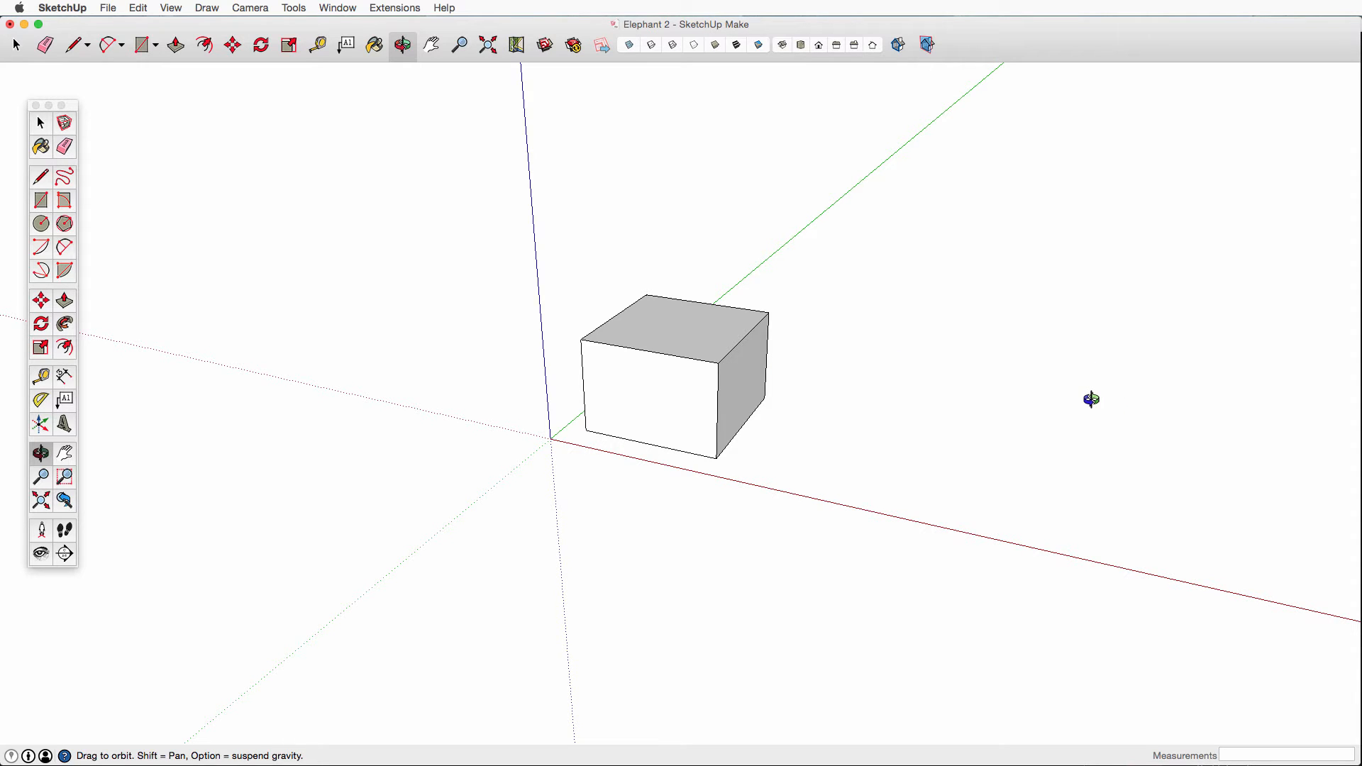
# Step: Compare zooming in and out centred on empty space beside the box with zooming centred on the box itself
pyautogui.scroll(5, 1024, 402)
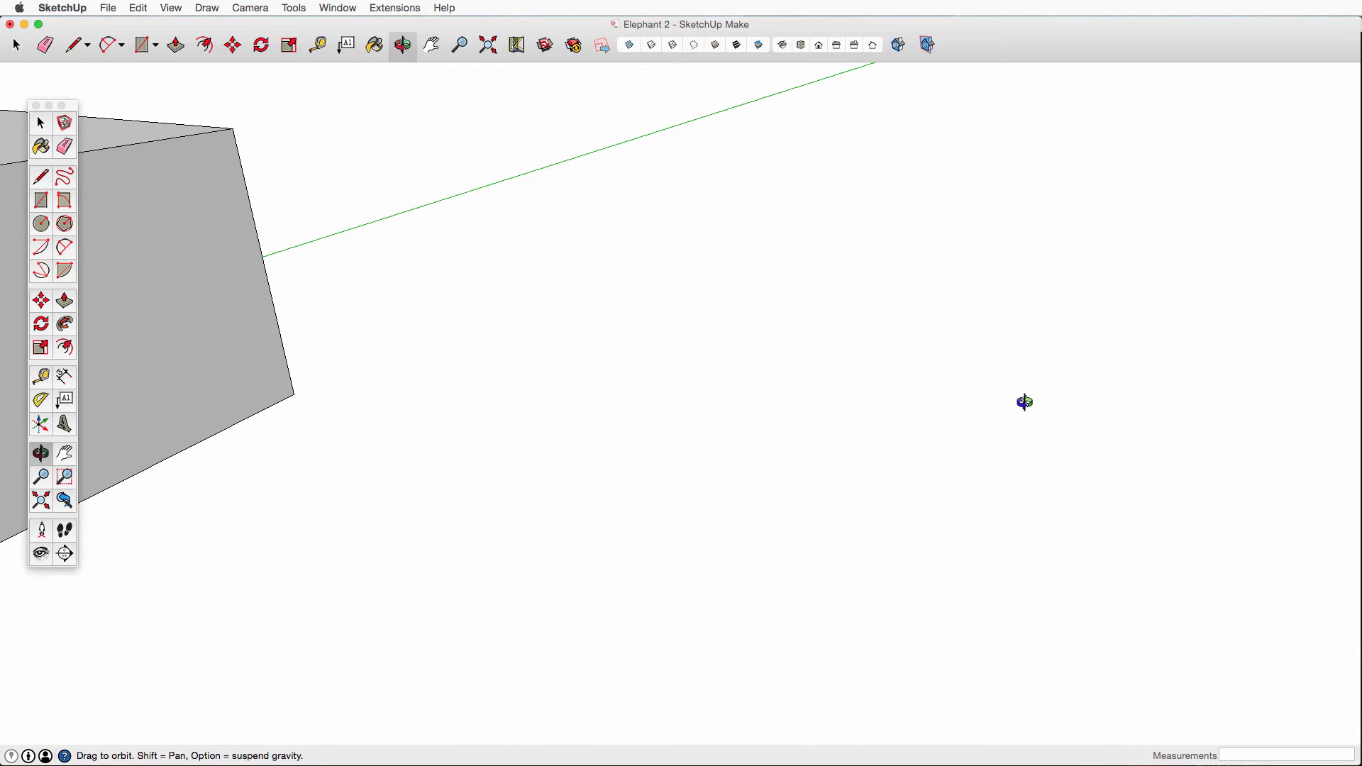
pyautogui.scroll(-3, 1024, 401)
pyautogui.scroll(8, 1024, 401)
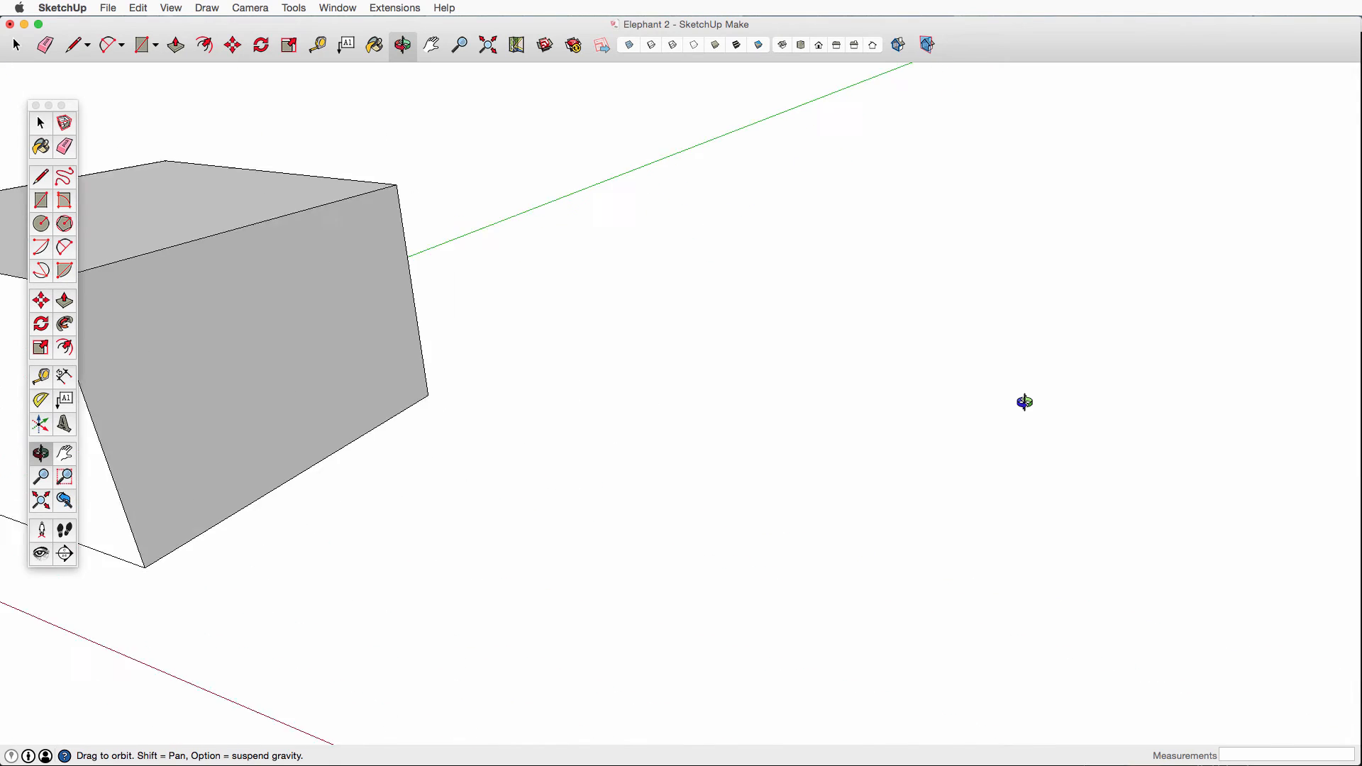
pyautogui.scroll(-10, 1024, 401)
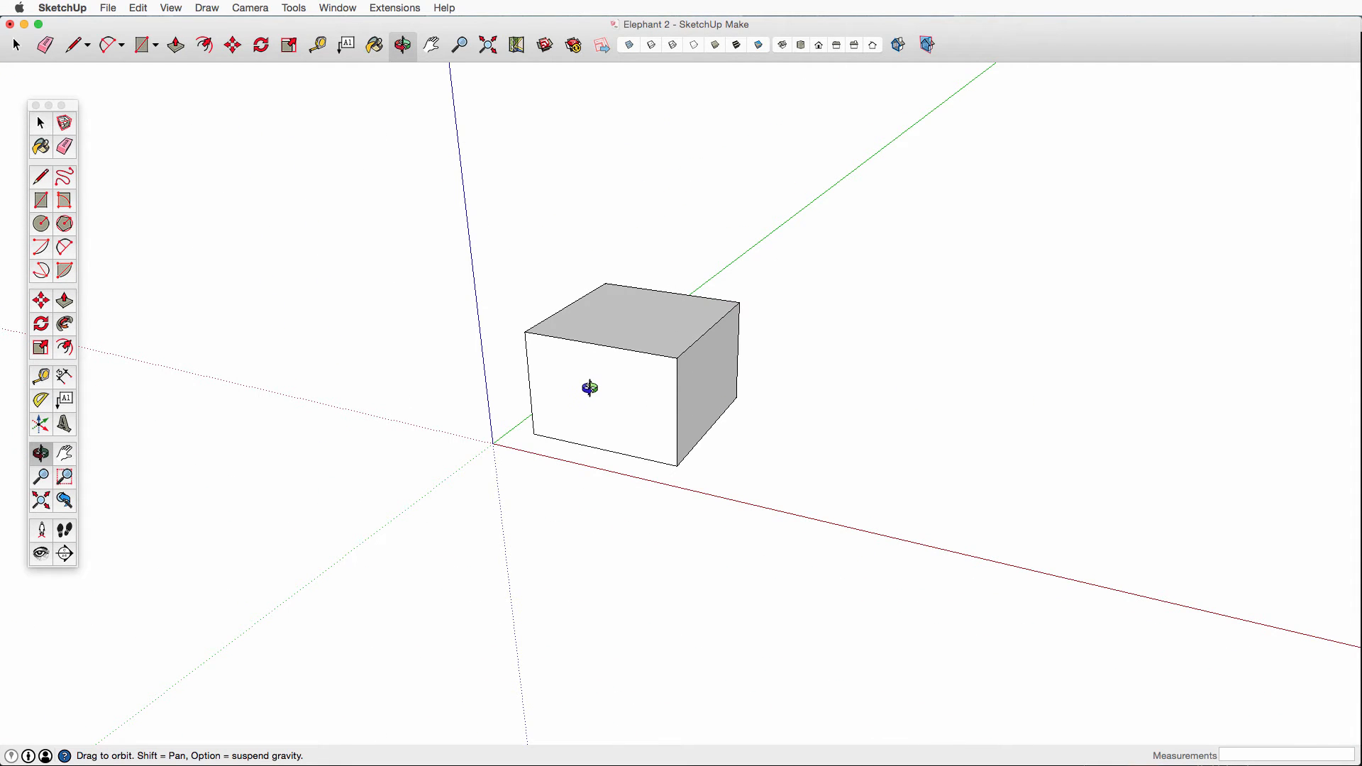
pyautogui.scroll(6, 586, 389)
pyautogui.scroll(2, 590, 387)
pyautogui.scroll(-6, 589, 387)
pyautogui.scroll(7, 590, 387)
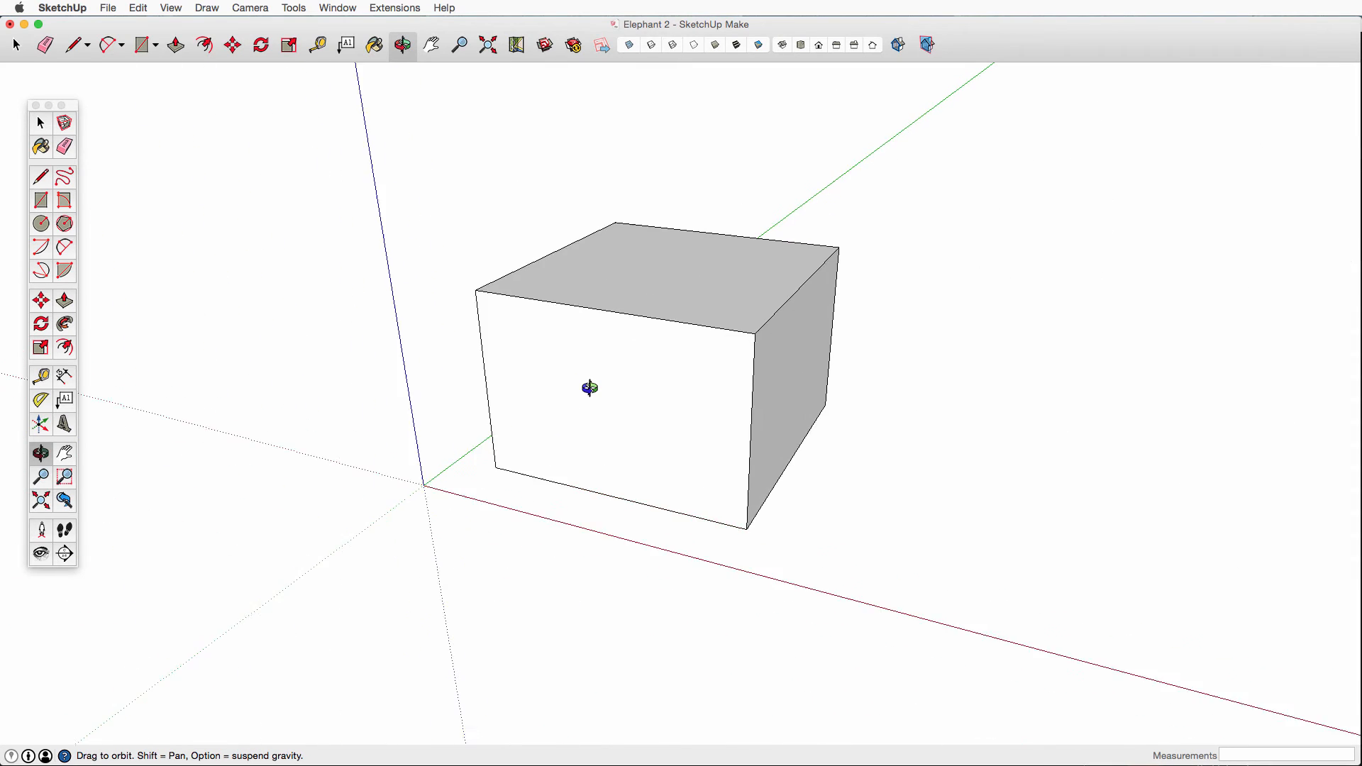
pyautogui.scroll(-8, 589, 387)
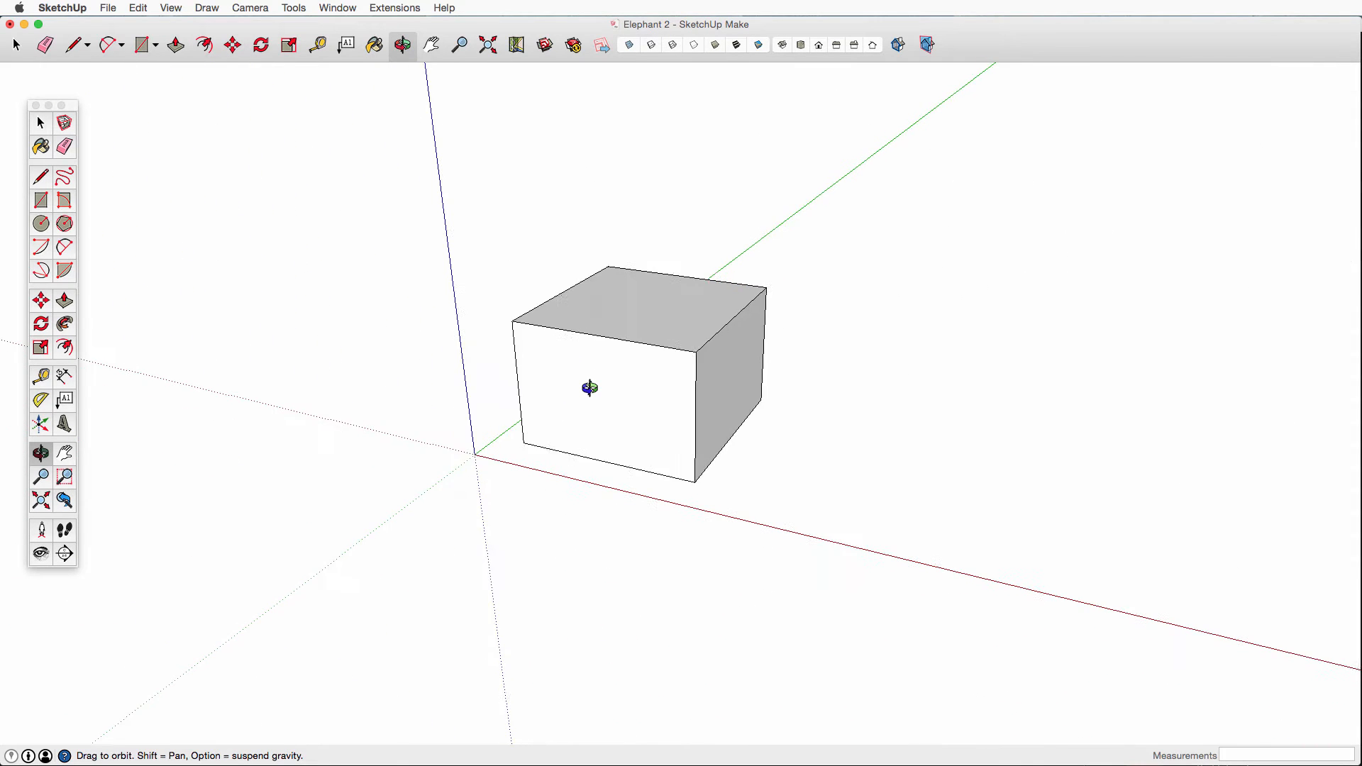
pyautogui.scroll(6, 188, 403)
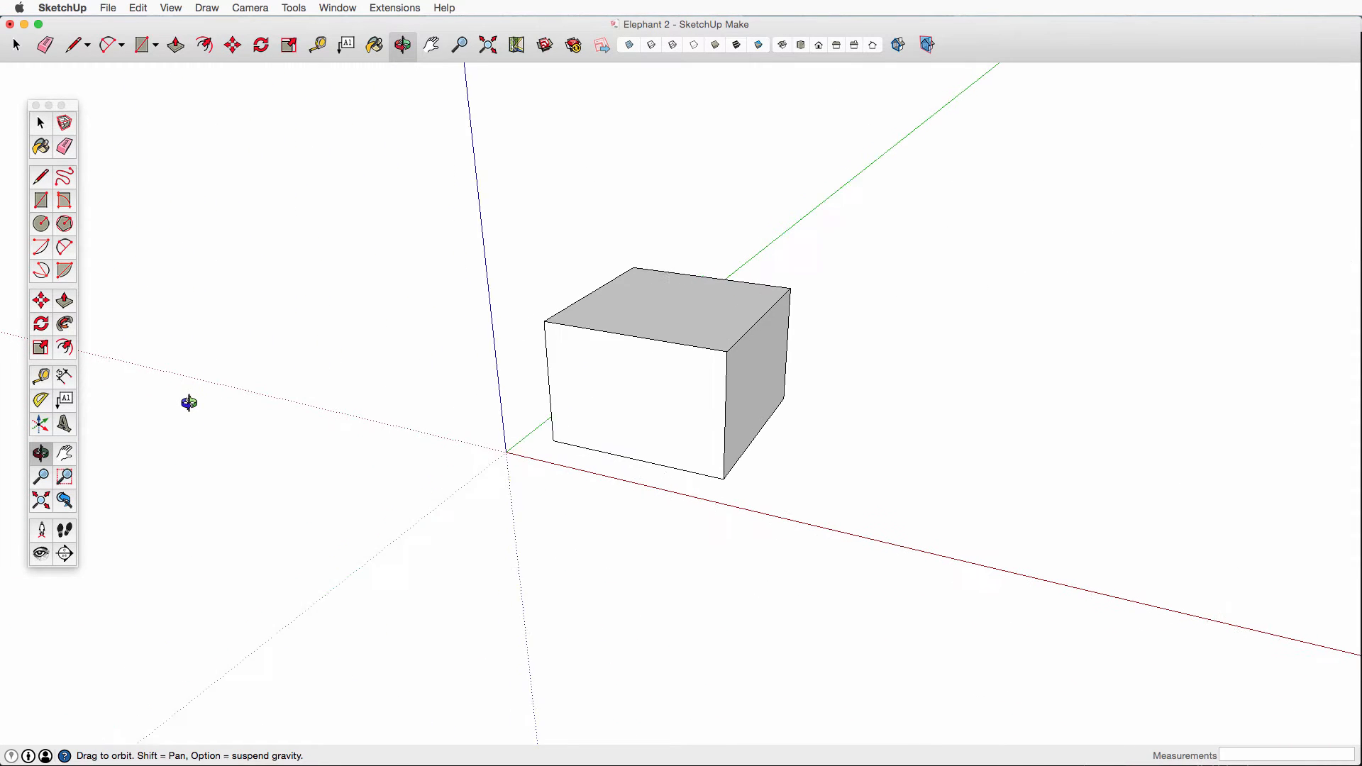
pyautogui.scroll(-6, 189, 403)
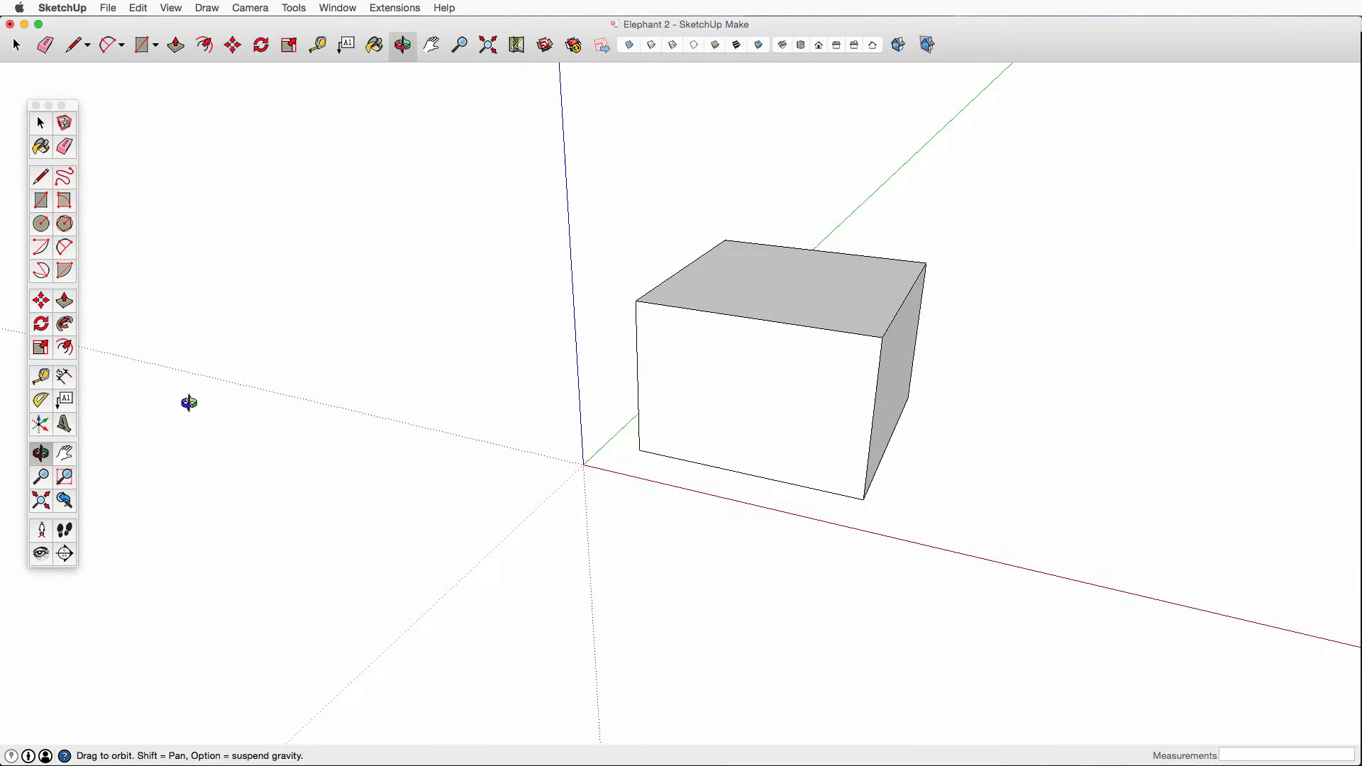
pyautogui.scroll(6, 189, 403)
pyautogui.scroll(-6, 188, 403)
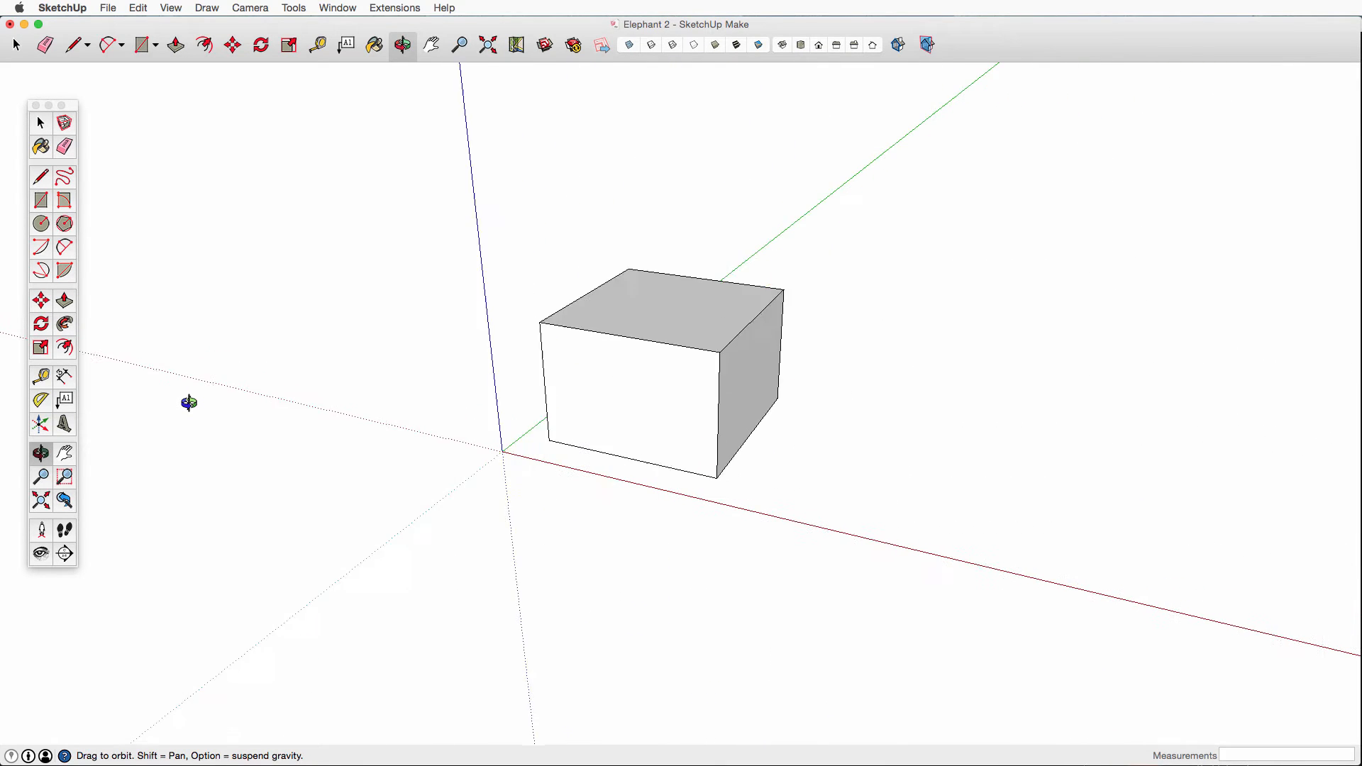
pyautogui.scroll(3, 560, 390)
pyautogui.scroll(3, 561, 391)
pyautogui.scroll(-3, 561, 391)
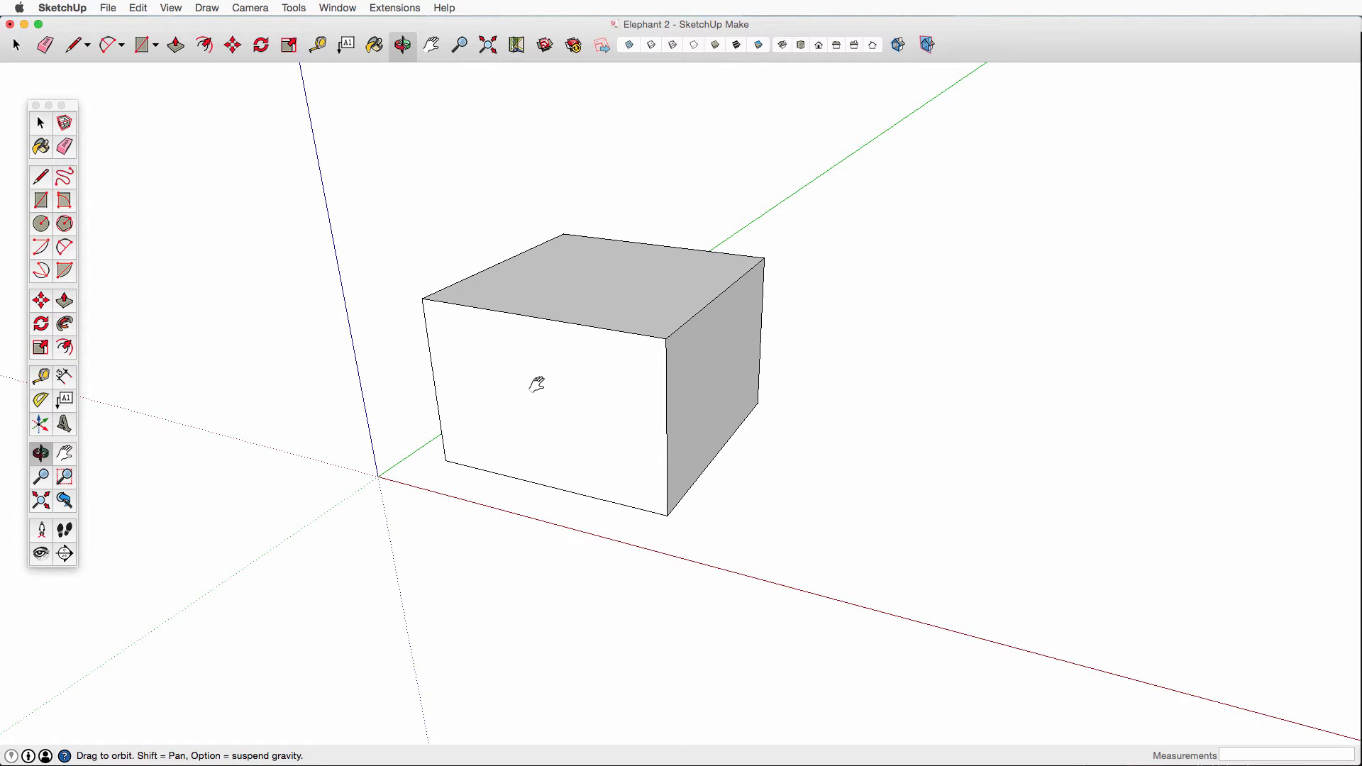
# Step: Pan and orbit the view to examine the box's front corner and its two adjoining side faces
pyautogui.keyDown('shift'); pyautogui.moveTo(576, 377); pyautogui.dragTo(611, 435); pyautogui.keyUp('shift')
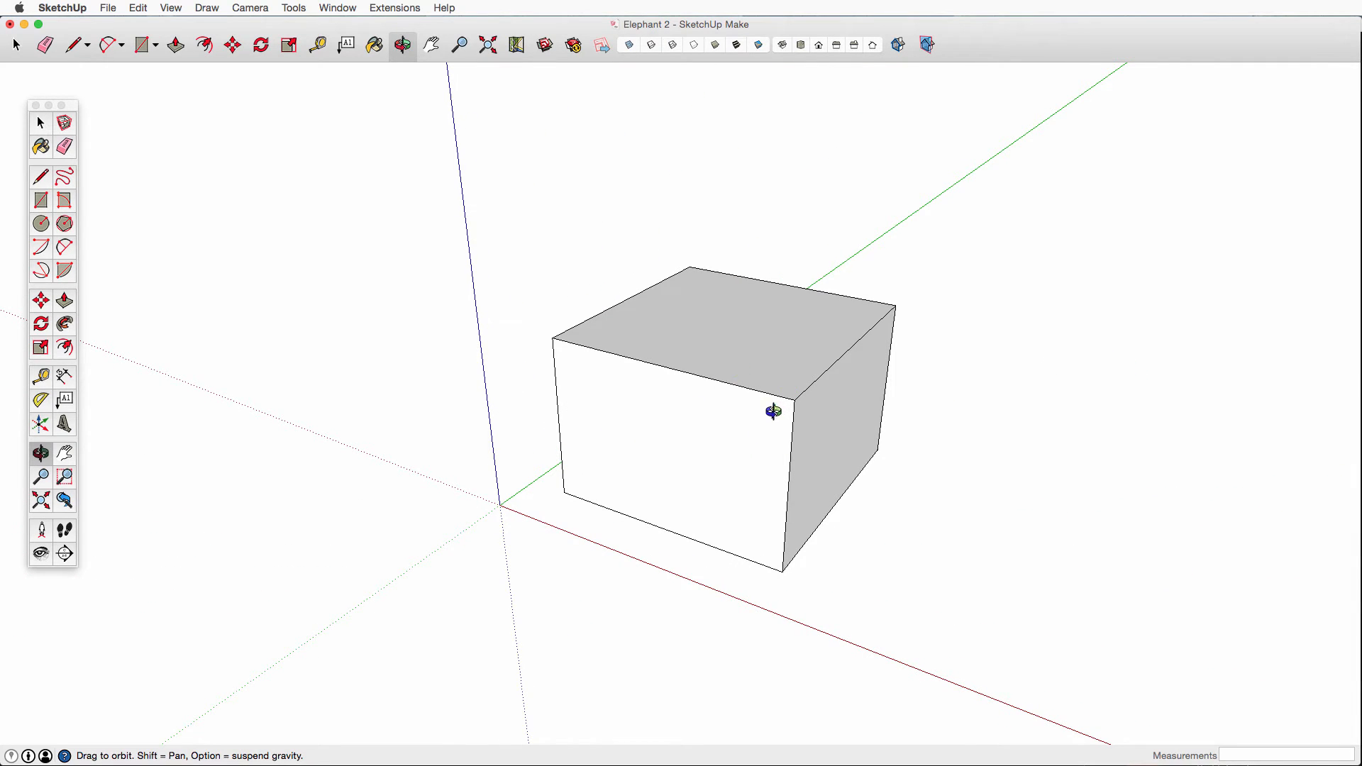
pyautogui.moveTo(773, 411); pyautogui.dragTo(681, 450)
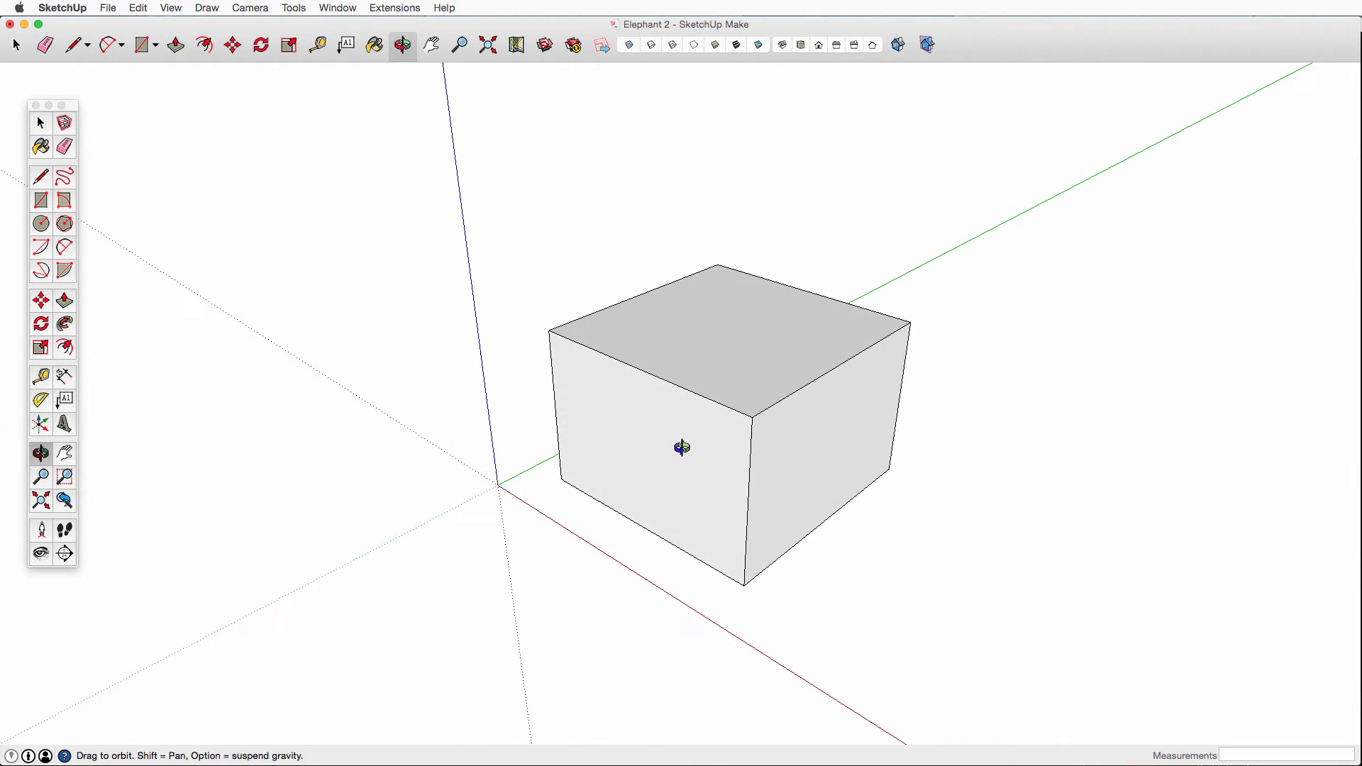
pyautogui.moveTo(1174, 406)
pyautogui.mouseDown()
pyautogui.moveTo(593, 411)
pyautogui.moveTo(1171, 395)
pyautogui.mouseUp()
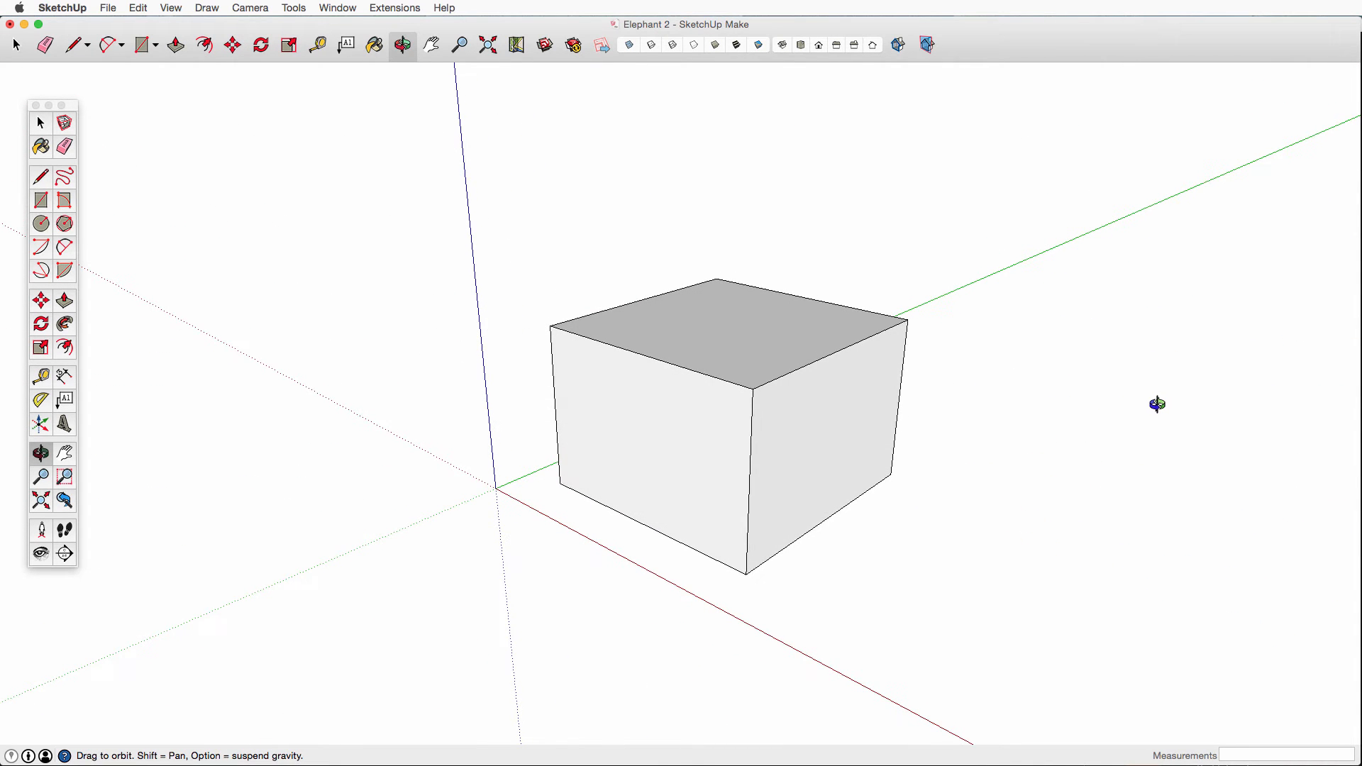
pyautogui.moveTo(1034, 405); pyautogui.dragTo(896, 414)
pyautogui.scroll(5, 624, 441)
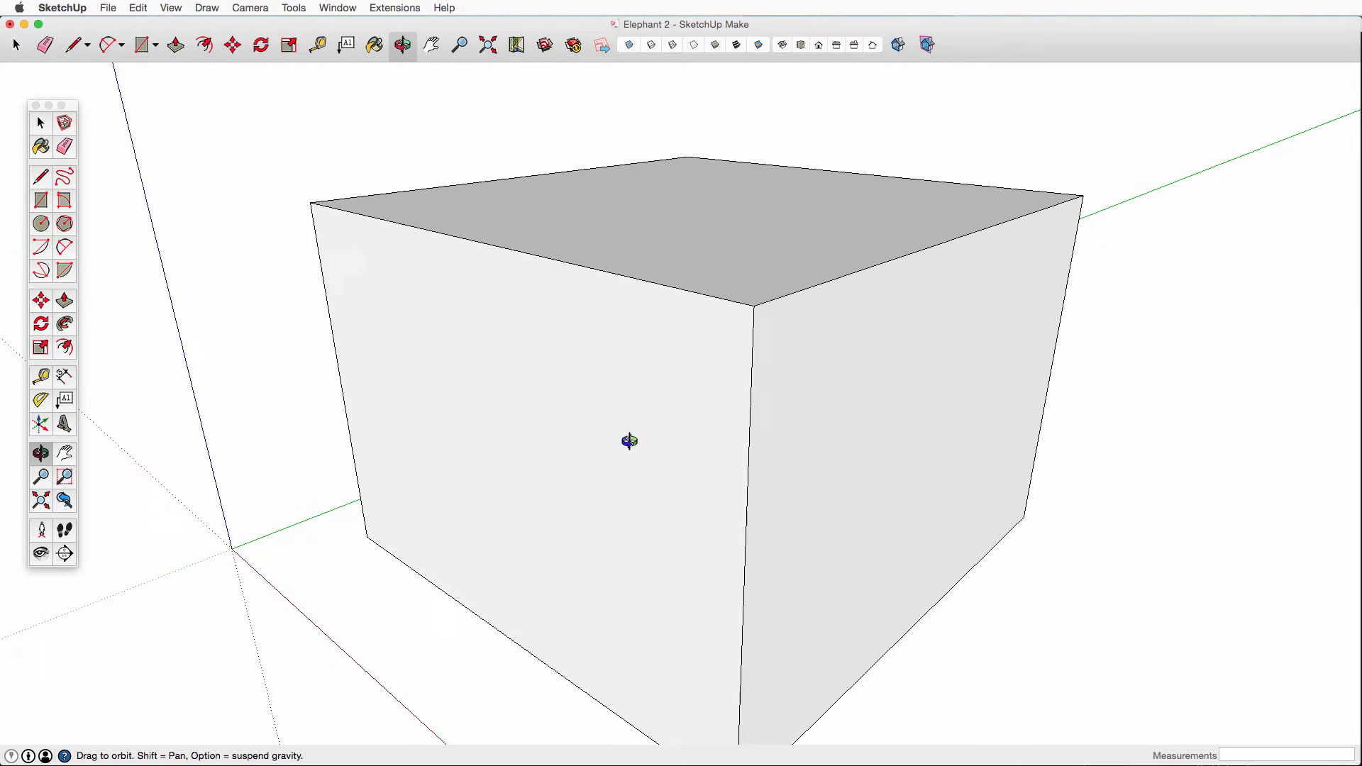
pyautogui.scroll(-4, 629, 441)
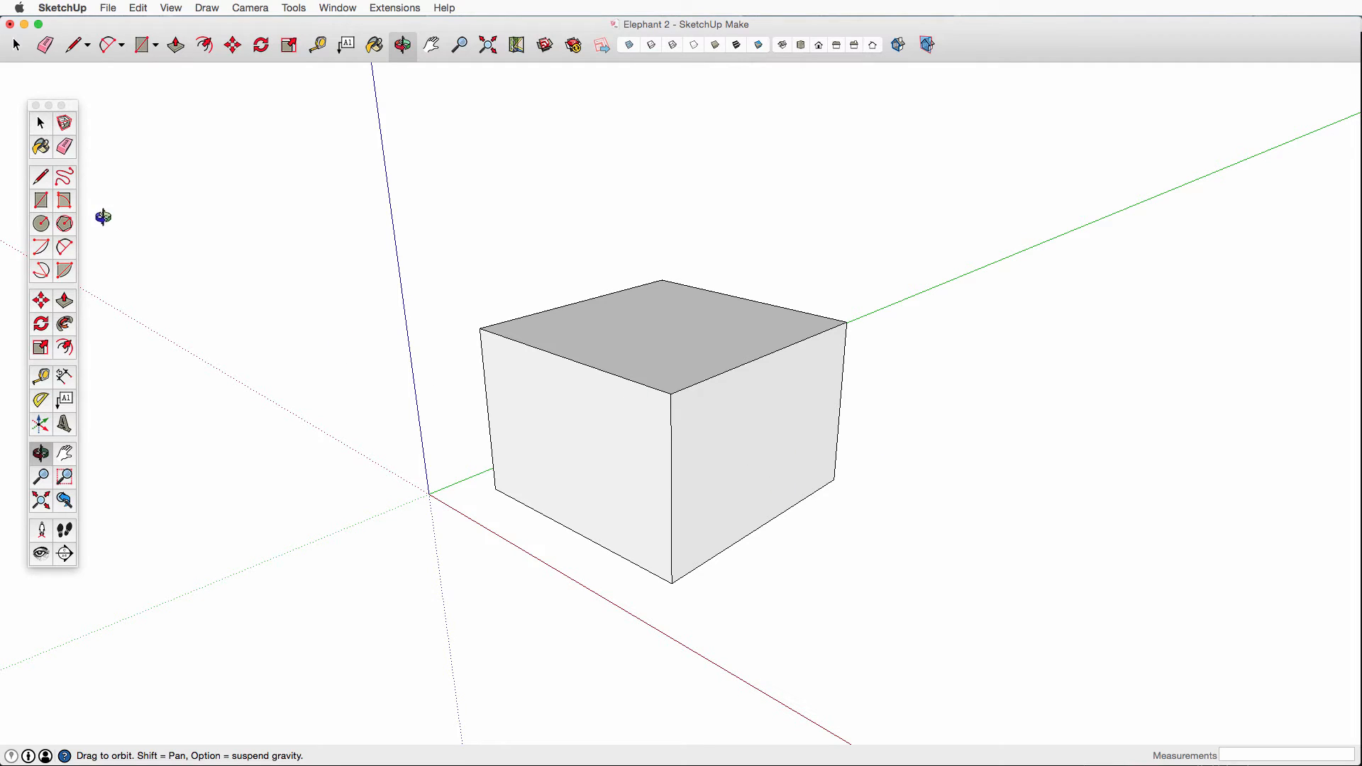
# Step: Examine the box from different angles and distances while alternating between the Rectangle and Orbit tools
pyautogui.click(41, 201)
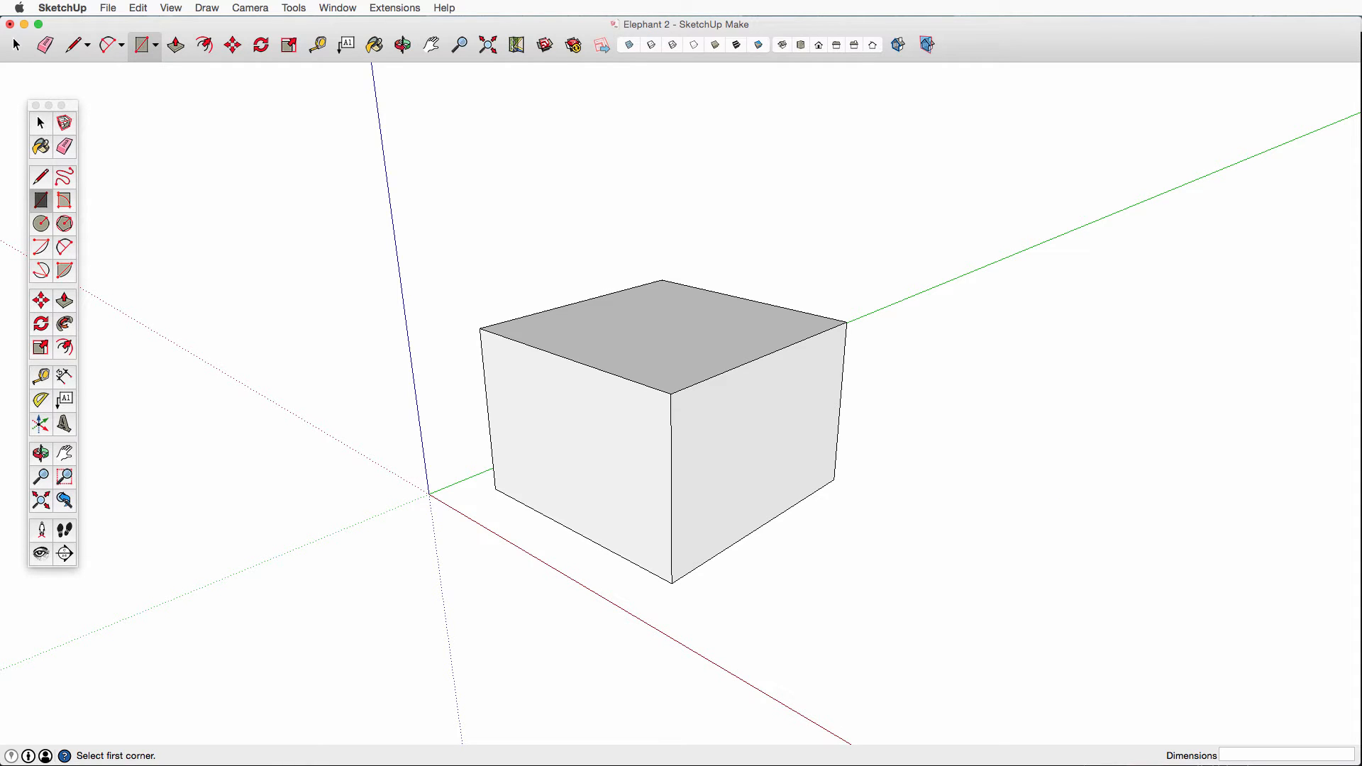
pyautogui.moveTo(700, 432); pyautogui.dragTo(630, 515, button='middle')
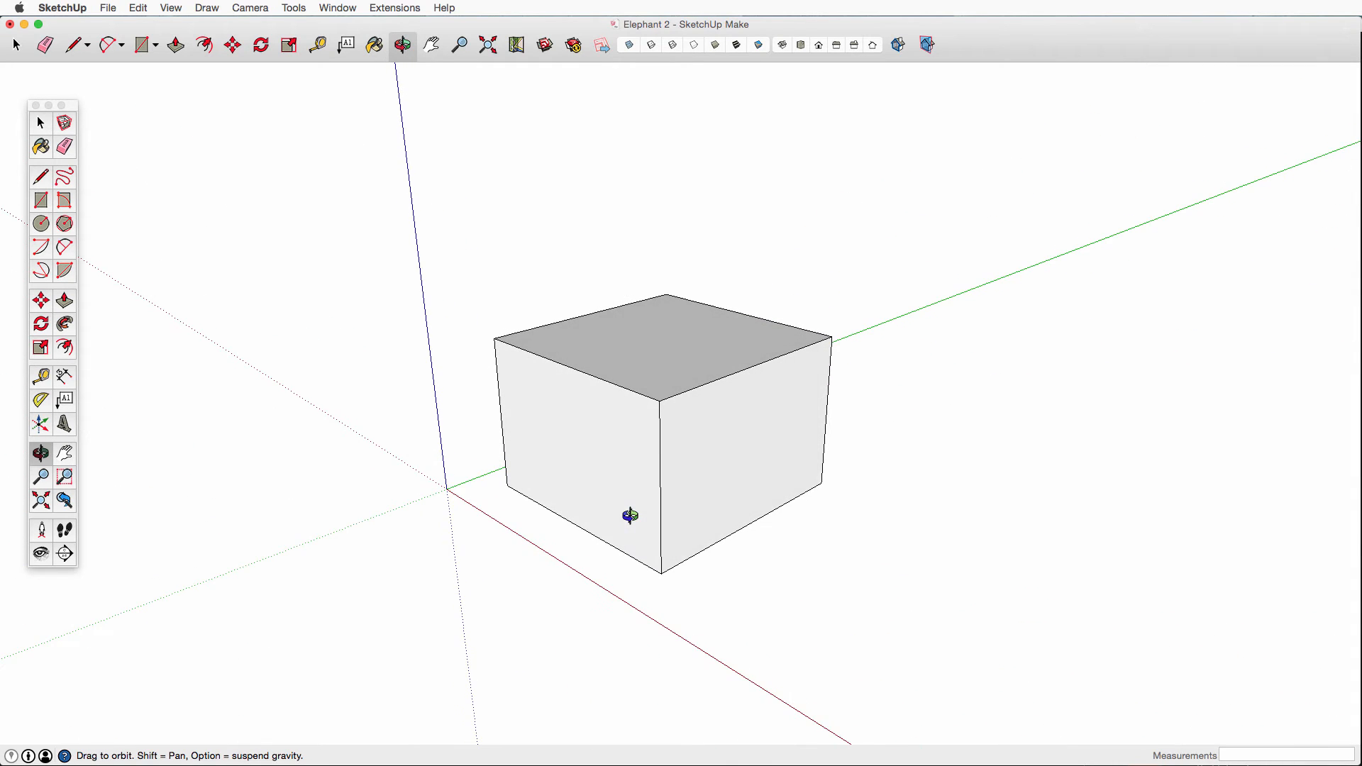
pyautogui.press('r')
pyautogui.scroll(5, 642, 483)
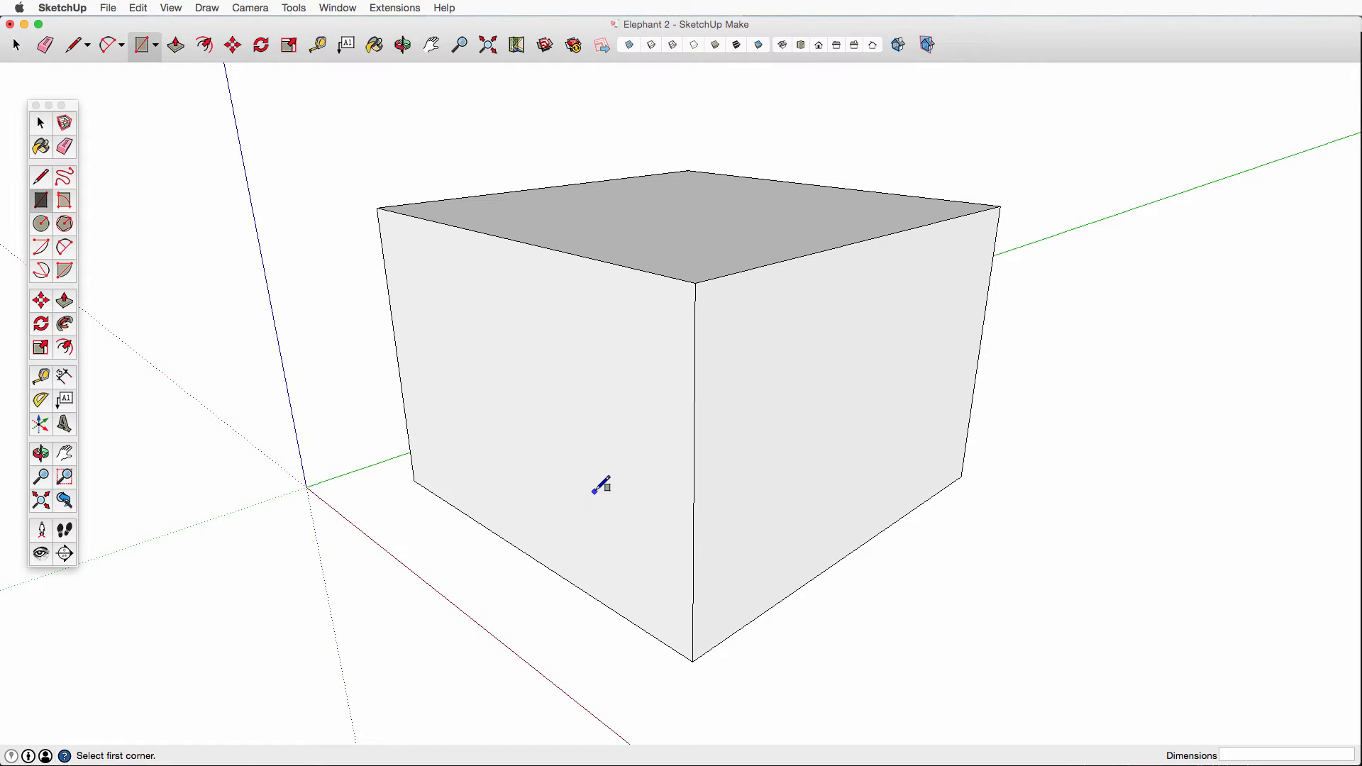
pyautogui.scroll(-5, 600, 486)
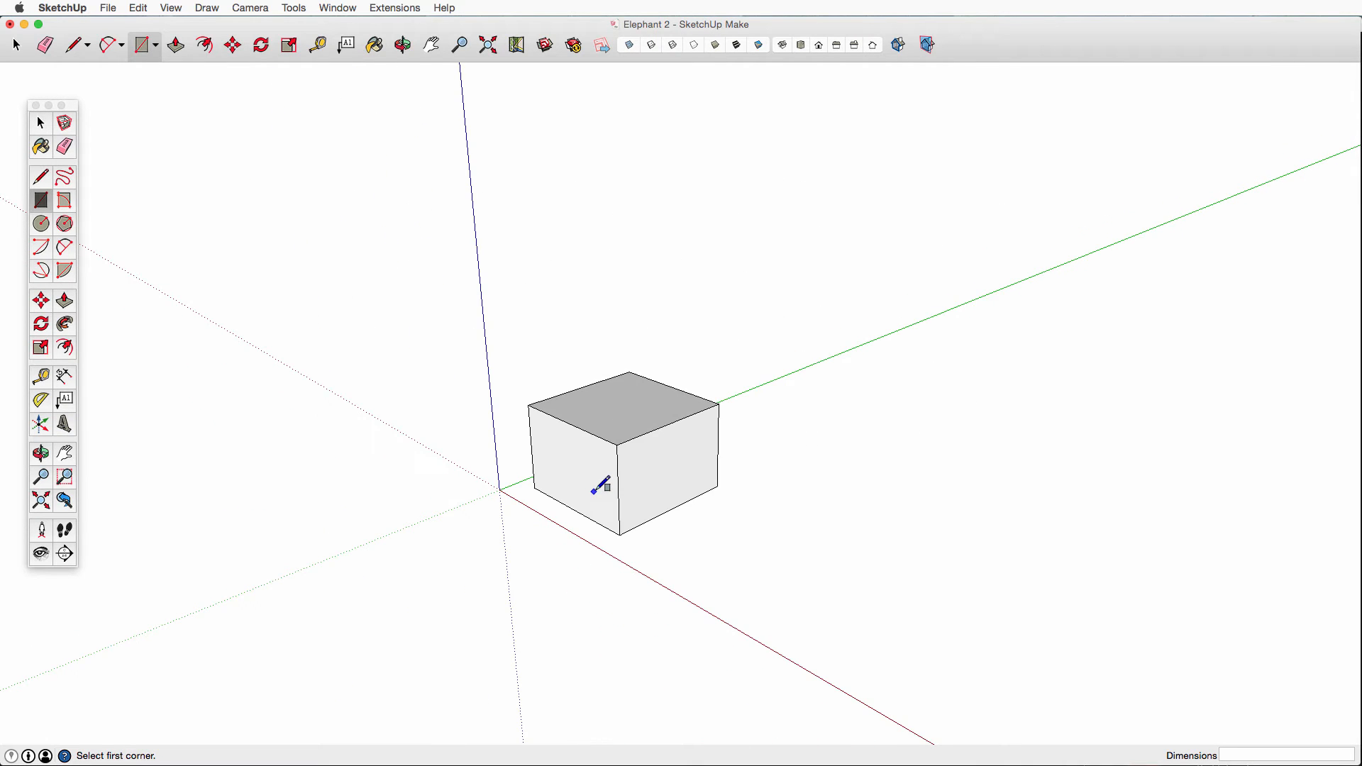
pyautogui.press('o')
pyautogui.moveTo(556, 464); pyautogui.dragTo(854, 580)
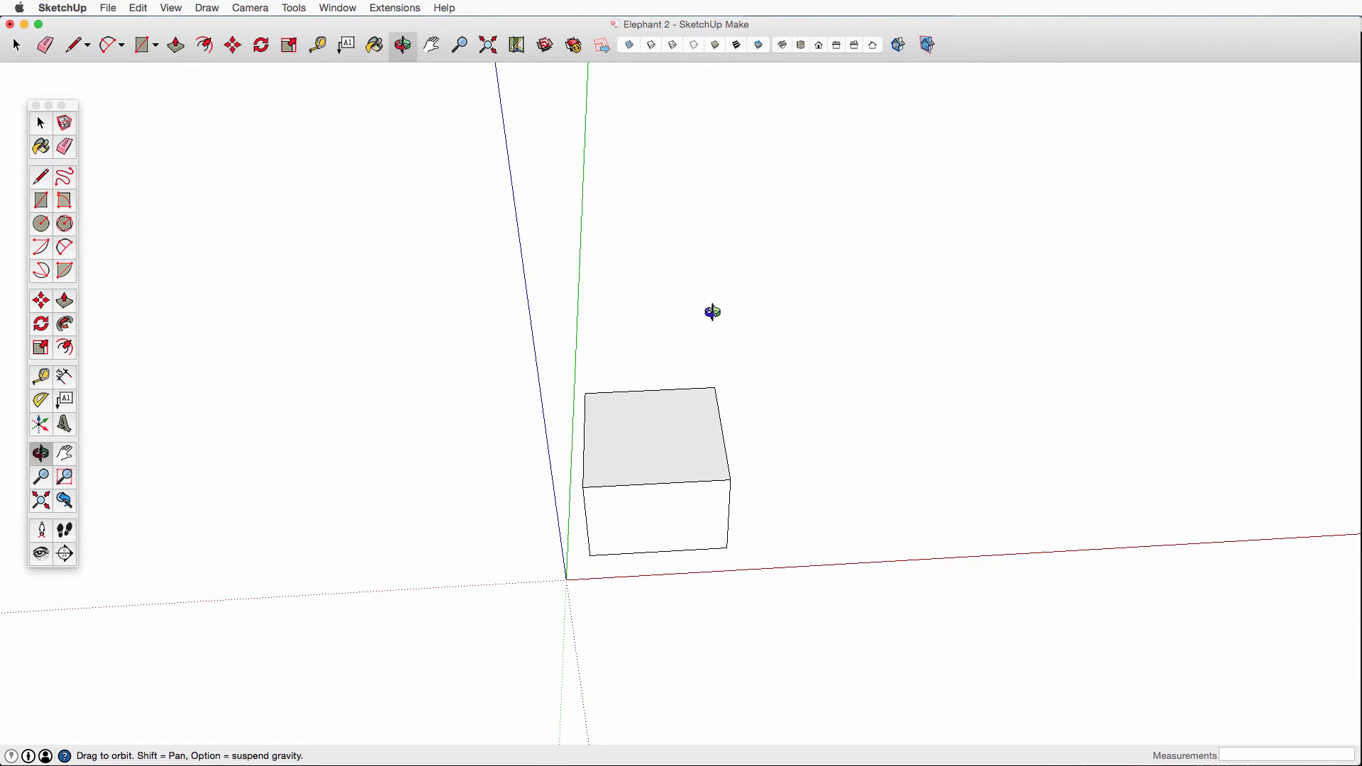
pyautogui.moveTo(712, 313); pyautogui.dragTo(637, 297)
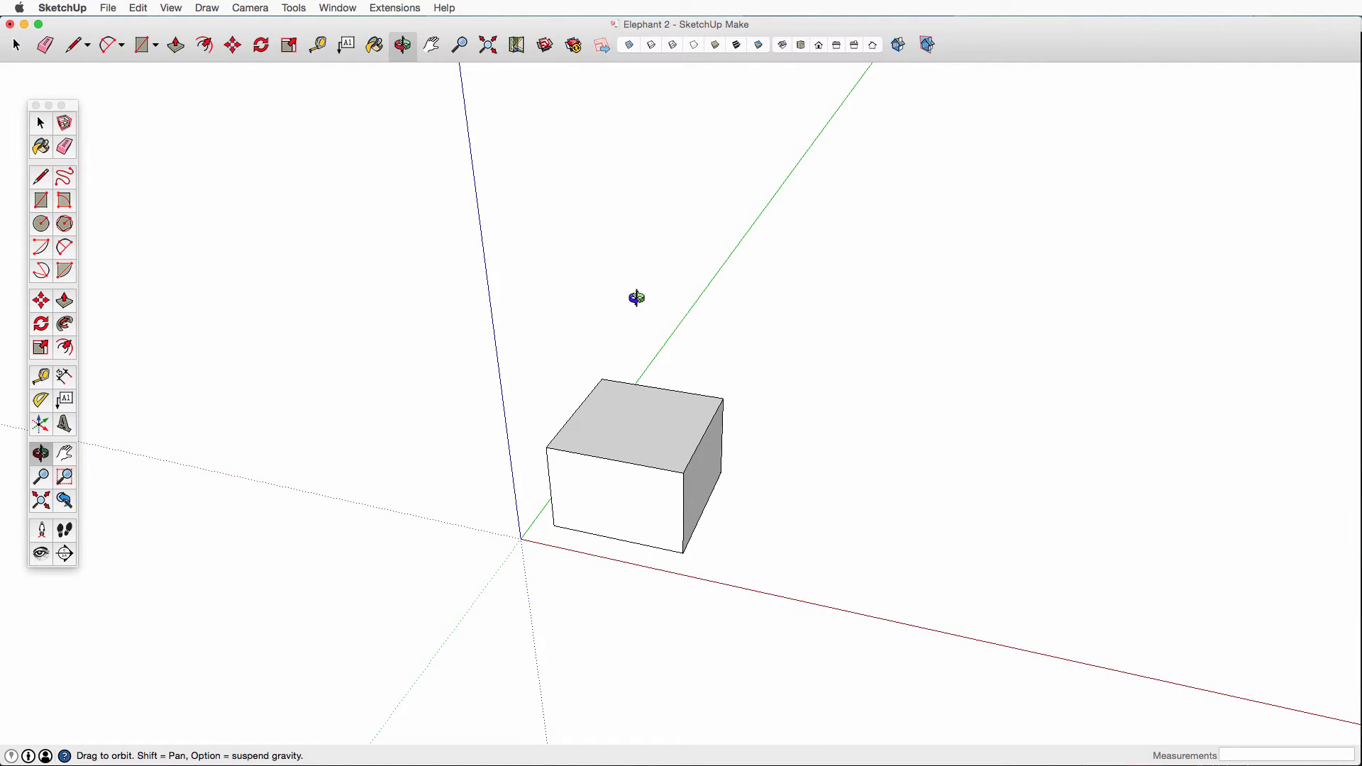
# Step: Select the whole box first with an enclosing selection window and again as connected geometry, clearing the selection each time
pyautogui.press('space')
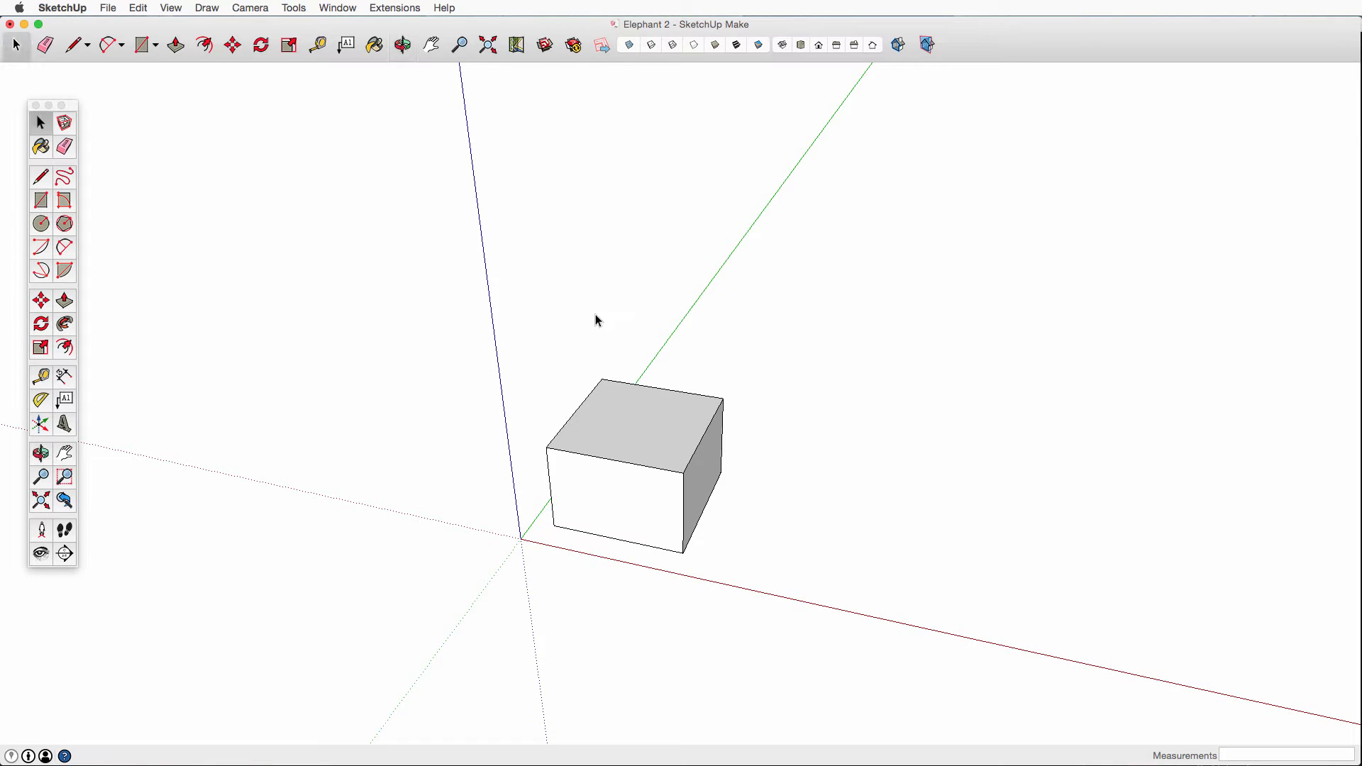
pyautogui.moveTo(435, 286); pyautogui.dragTo(866, 628)
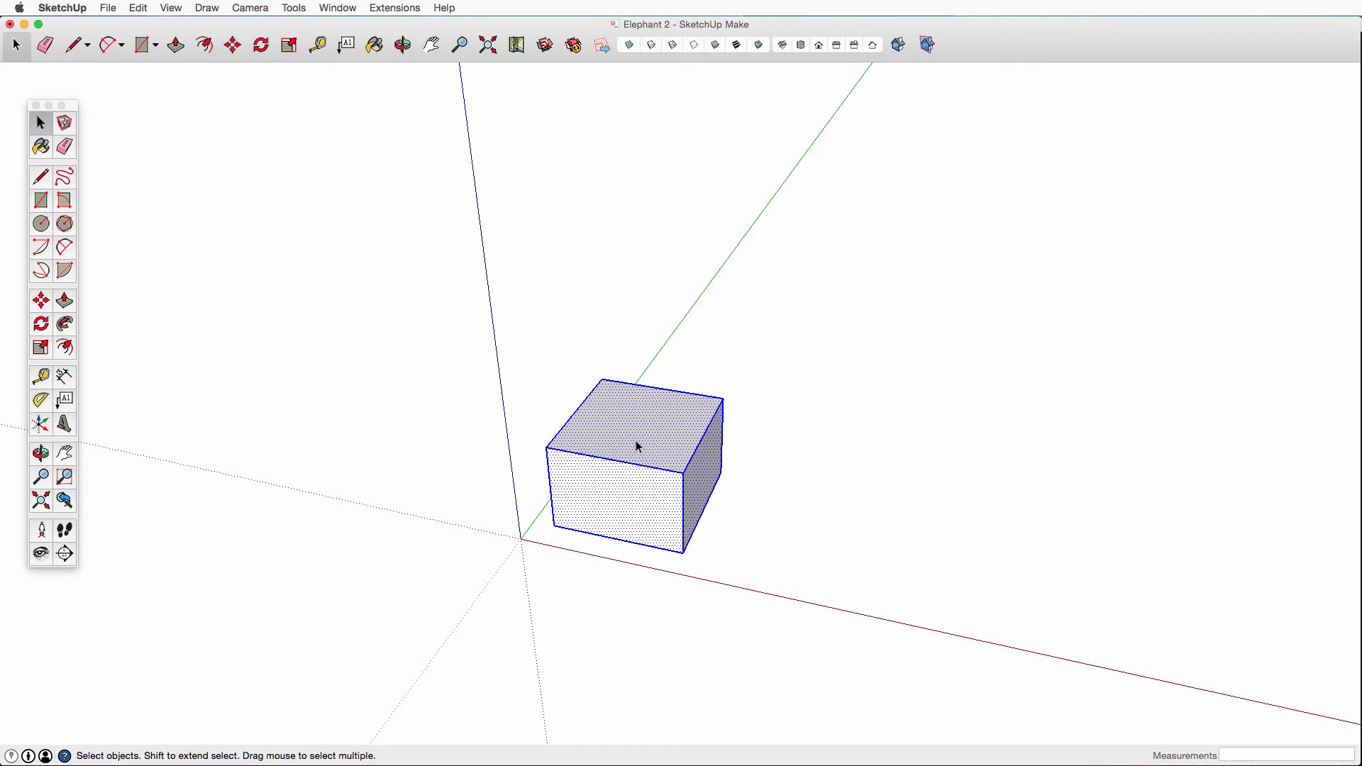
pyautogui.click(777, 509)
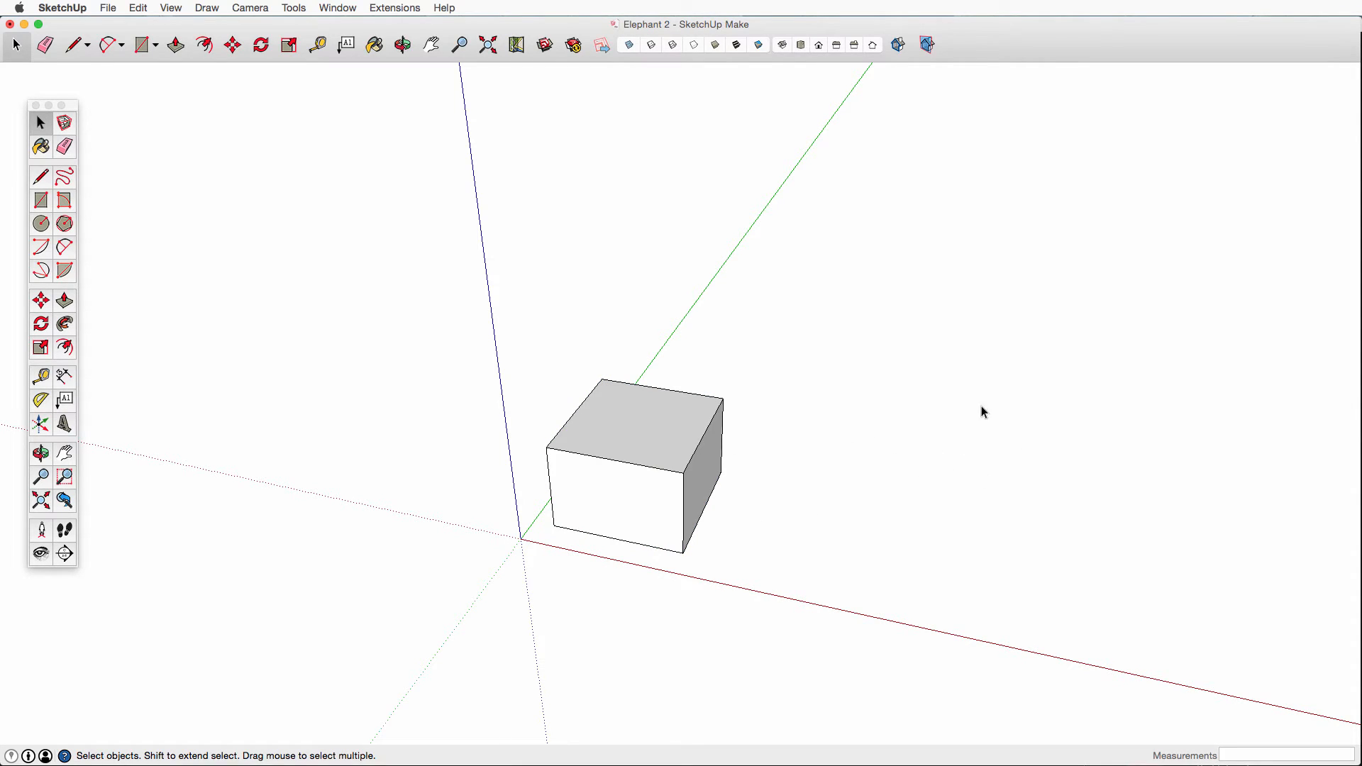
pyautogui.tripleClick(619, 489)
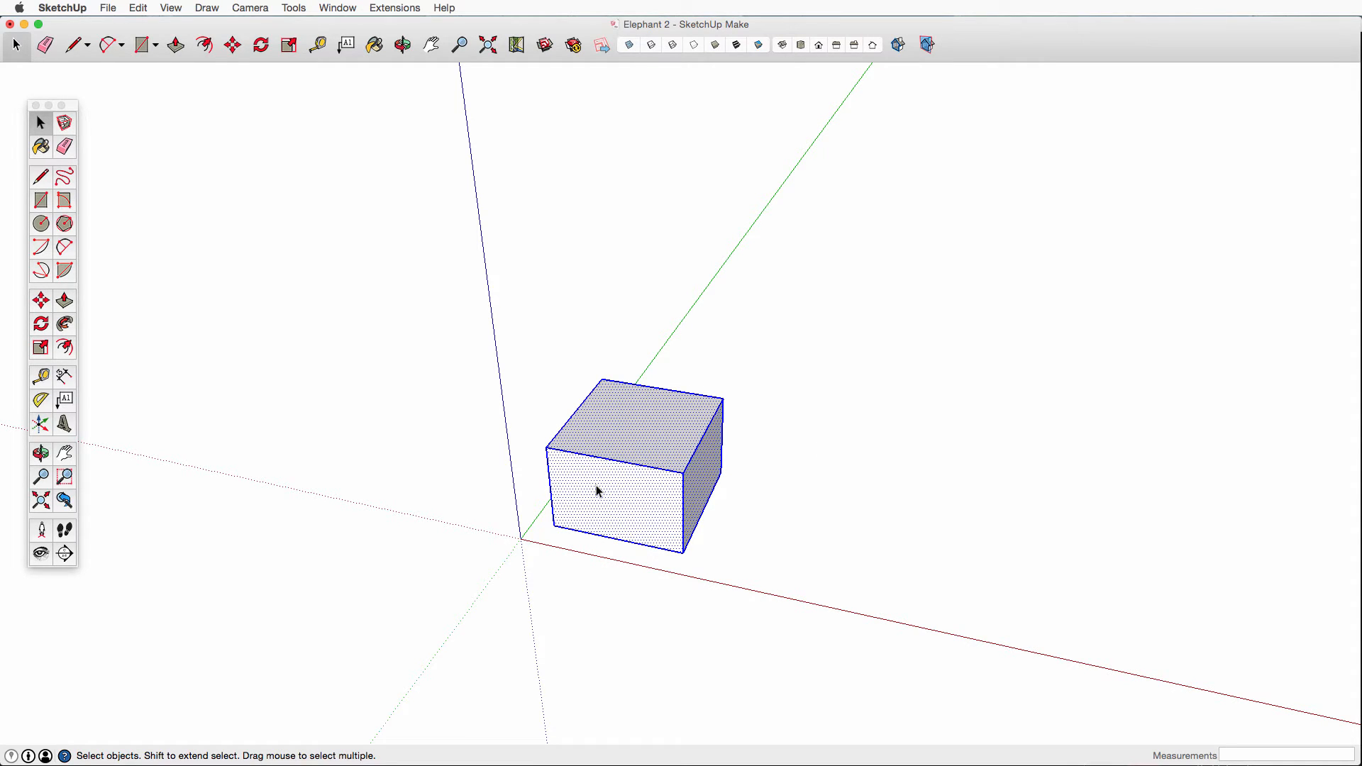
pyautogui.click(813, 467)
# Step: Select only the box's edges nearest the vertical axis with a partial left-to-right selection window, and clear the selection
pyautogui.moveTo(492, 344); pyautogui.dragTo(620, 576)
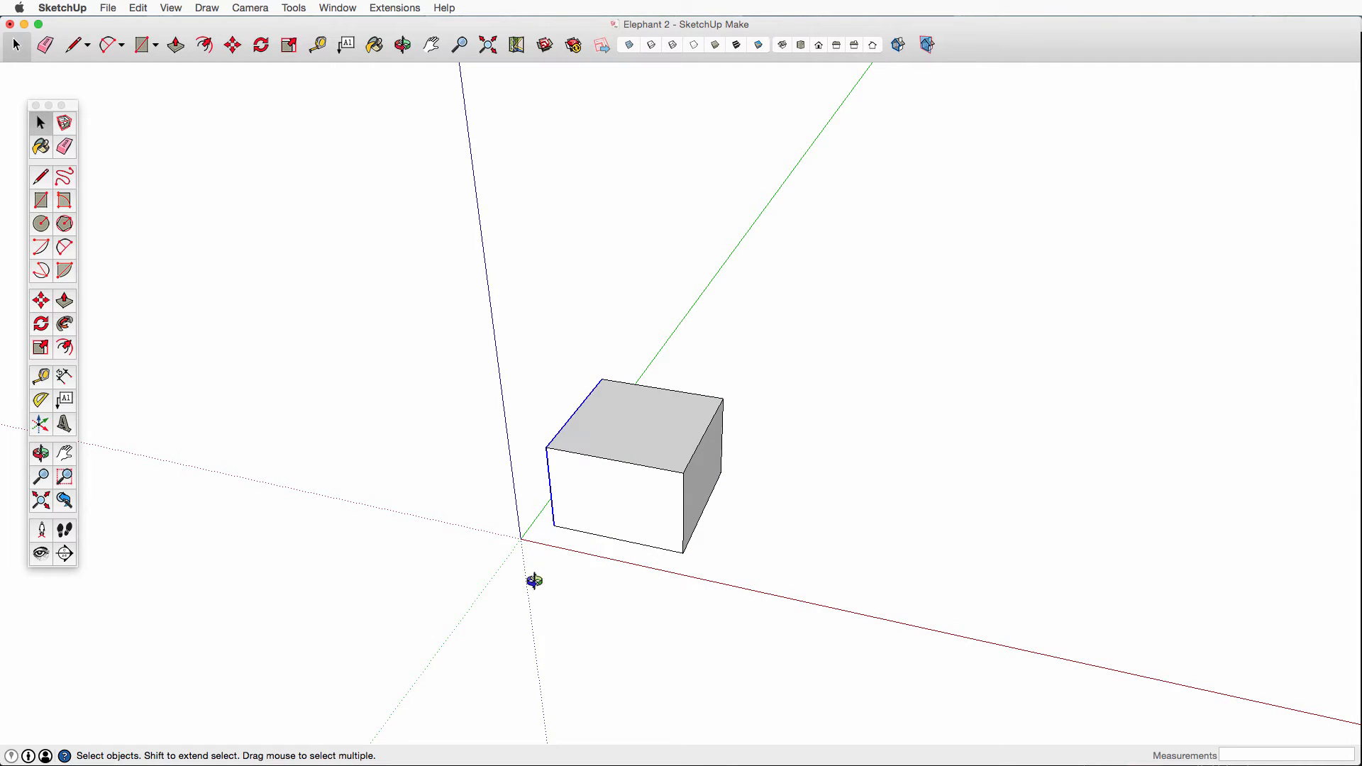
pyautogui.moveTo(534, 581); pyautogui.dragTo(411, 556, button='middle')
pyautogui.click(912, 610)
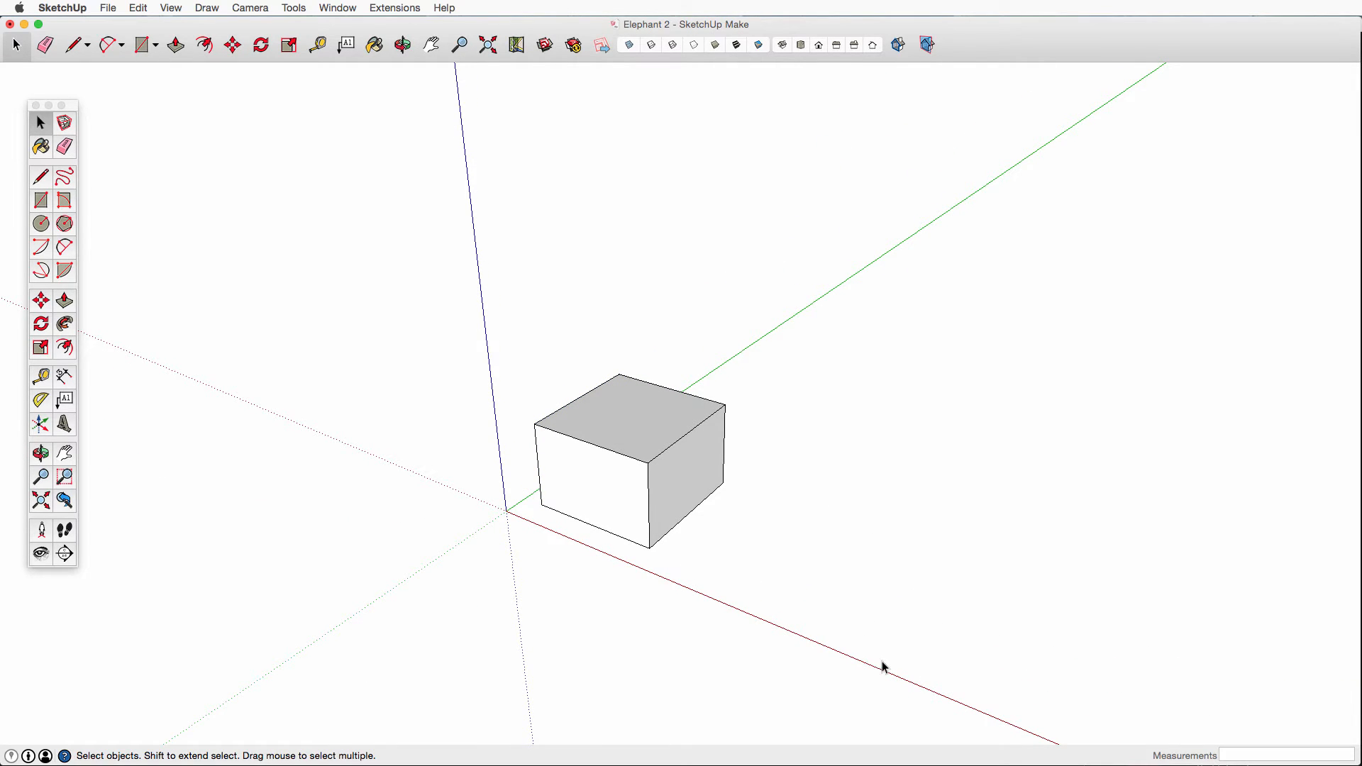
# Step: Select all box faces and edges touched by a right-to-left crossing window, and clear the selection
pyautogui.moveTo(882, 662); pyautogui.dragTo(679, 470)
pyautogui.moveTo(644, 383); pyautogui.dragTo(636, 363)
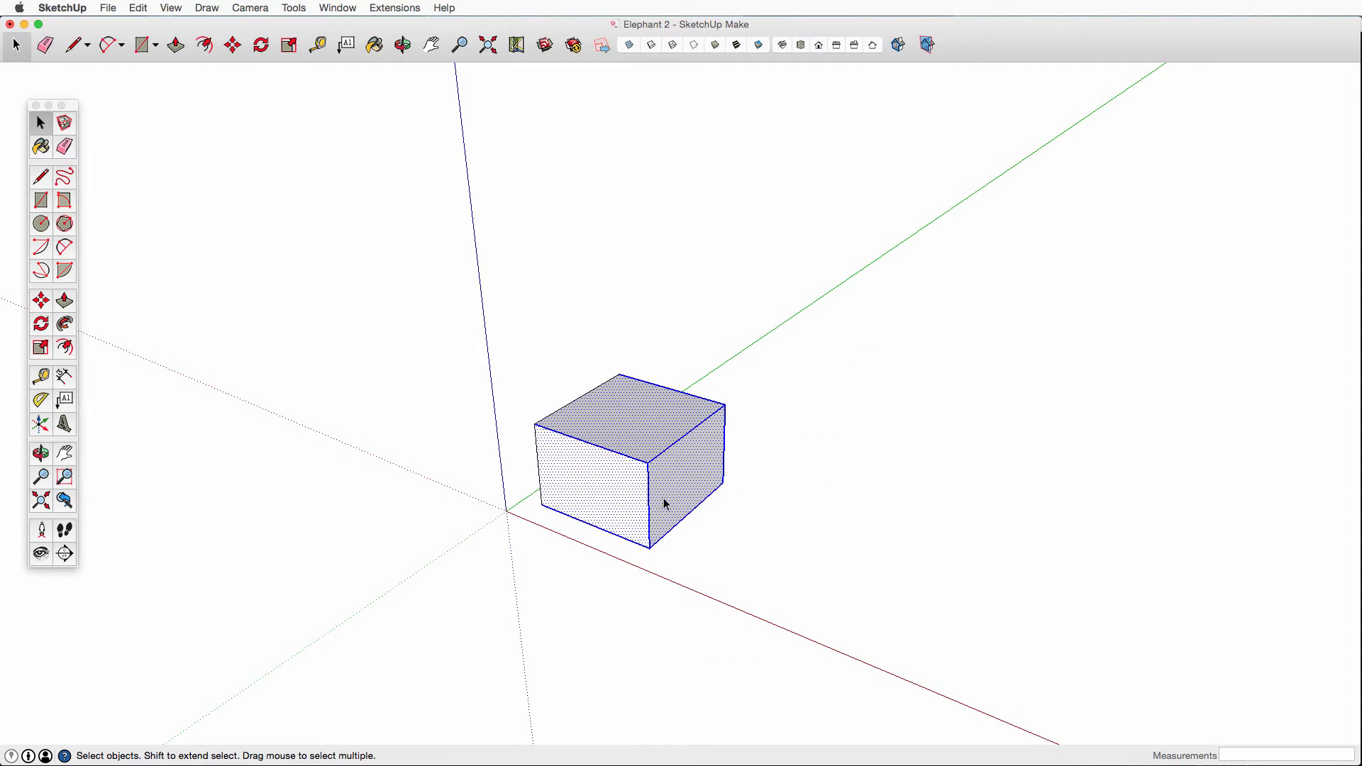
pyautogui.click(834, 641)
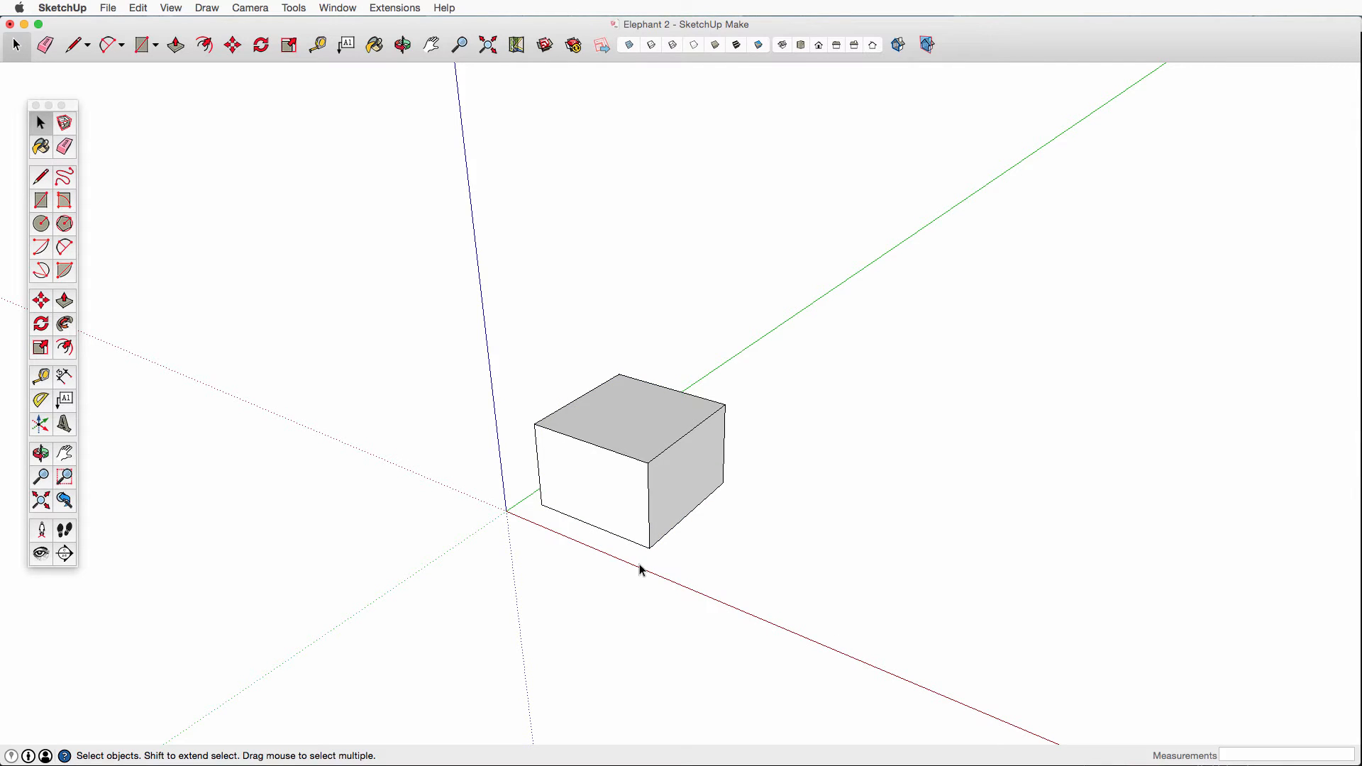
# Step: Select the geometry meeting at the box's front lower corner with a crossing window, test enclosing windows around a vertical edge, and clear the selections
pyautogui.moveTo(638, 558); pyautogui.dragTo(626, 543)
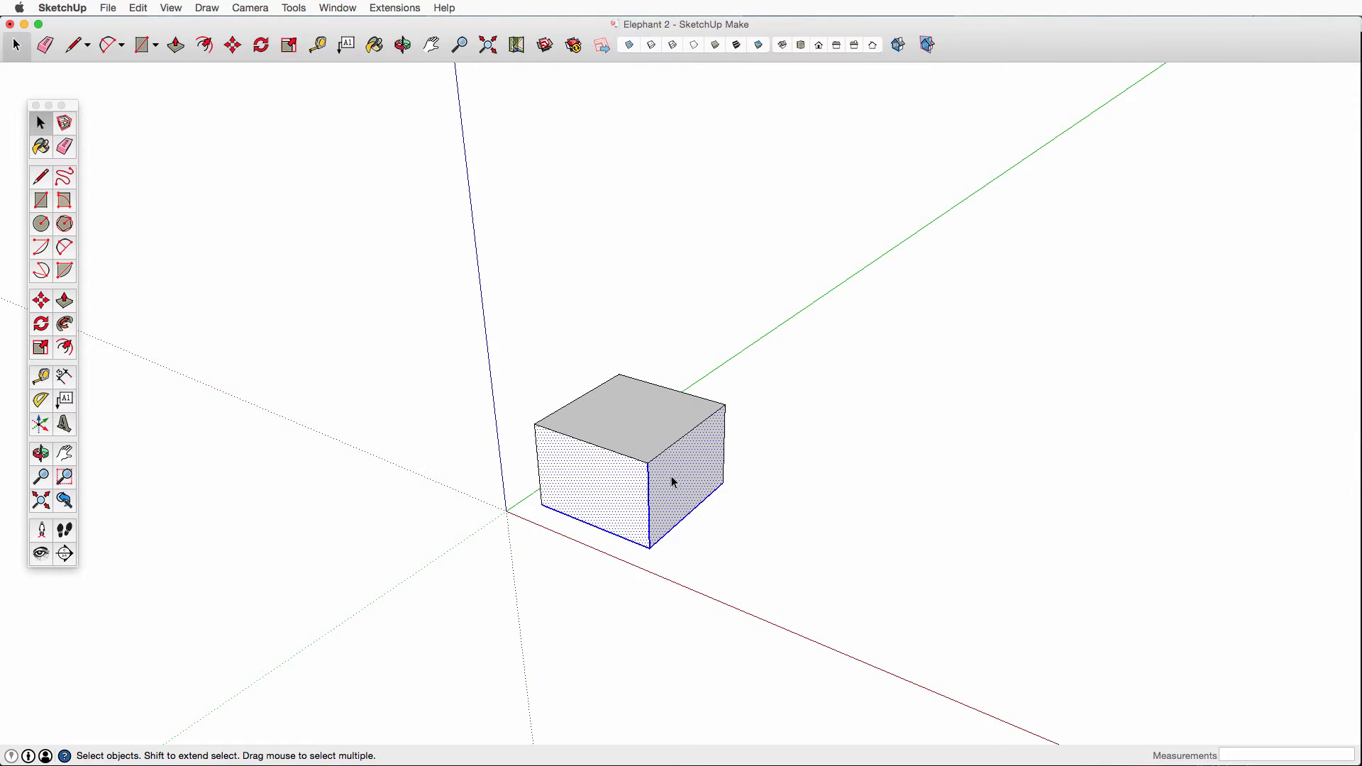
pyautogui.click(579, 627)
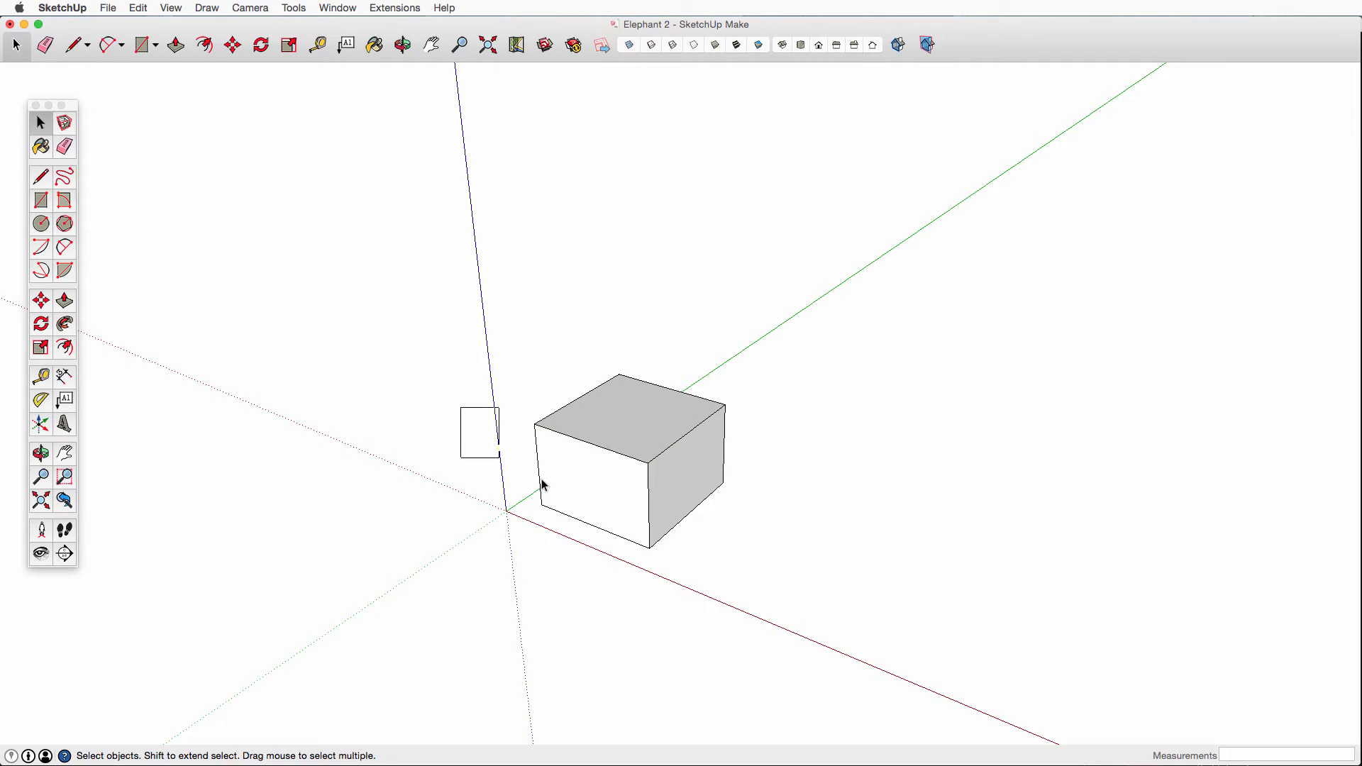
pyautogui.moveTo(542, 485); pyautogui.dragTo(586, 567)
pyautogui.moveTo(465, 388); pyautogui.dragTo(552, 532)
pyautogui.click(525, 555)
# Step: Delete the whole box as connected geometry and switch the camera to the Top standard view
pyautogui.tripleClick(637, 419)
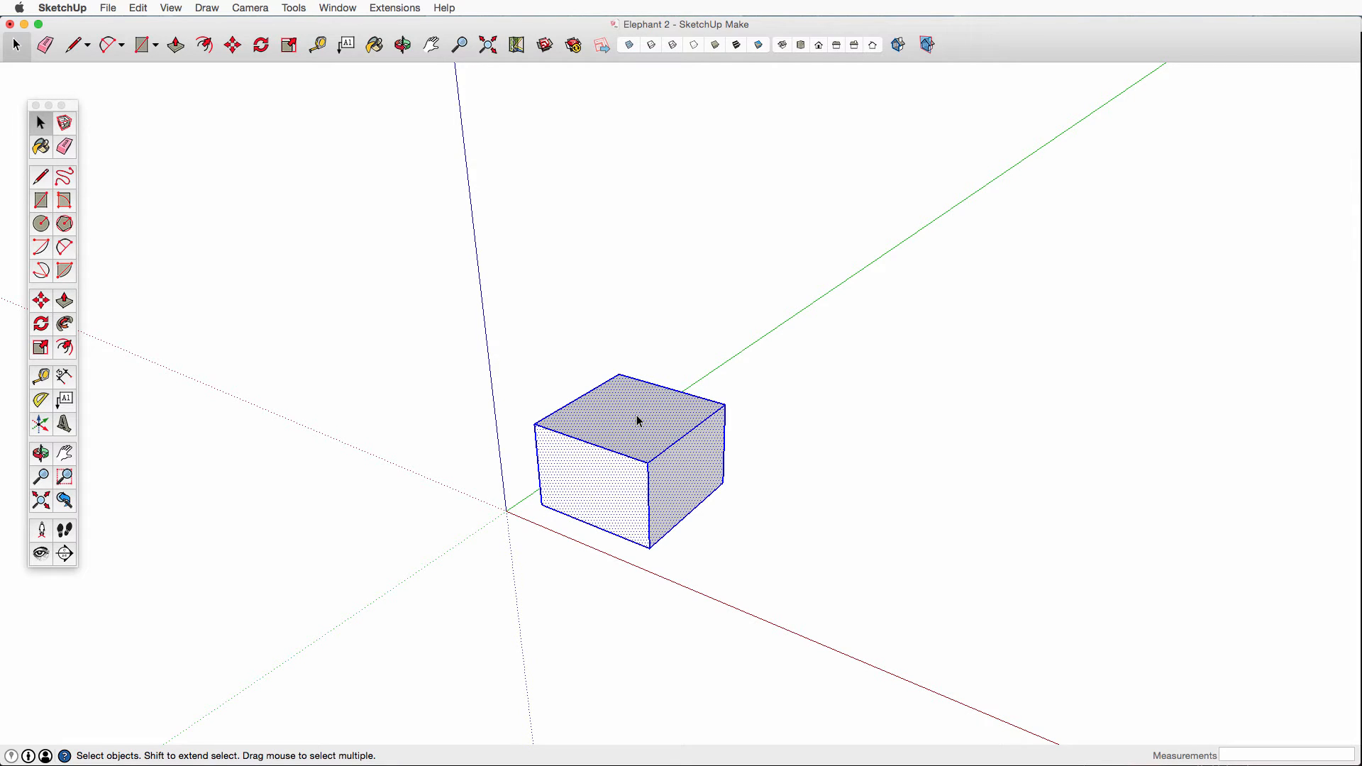
pyautogui.press('Delete')
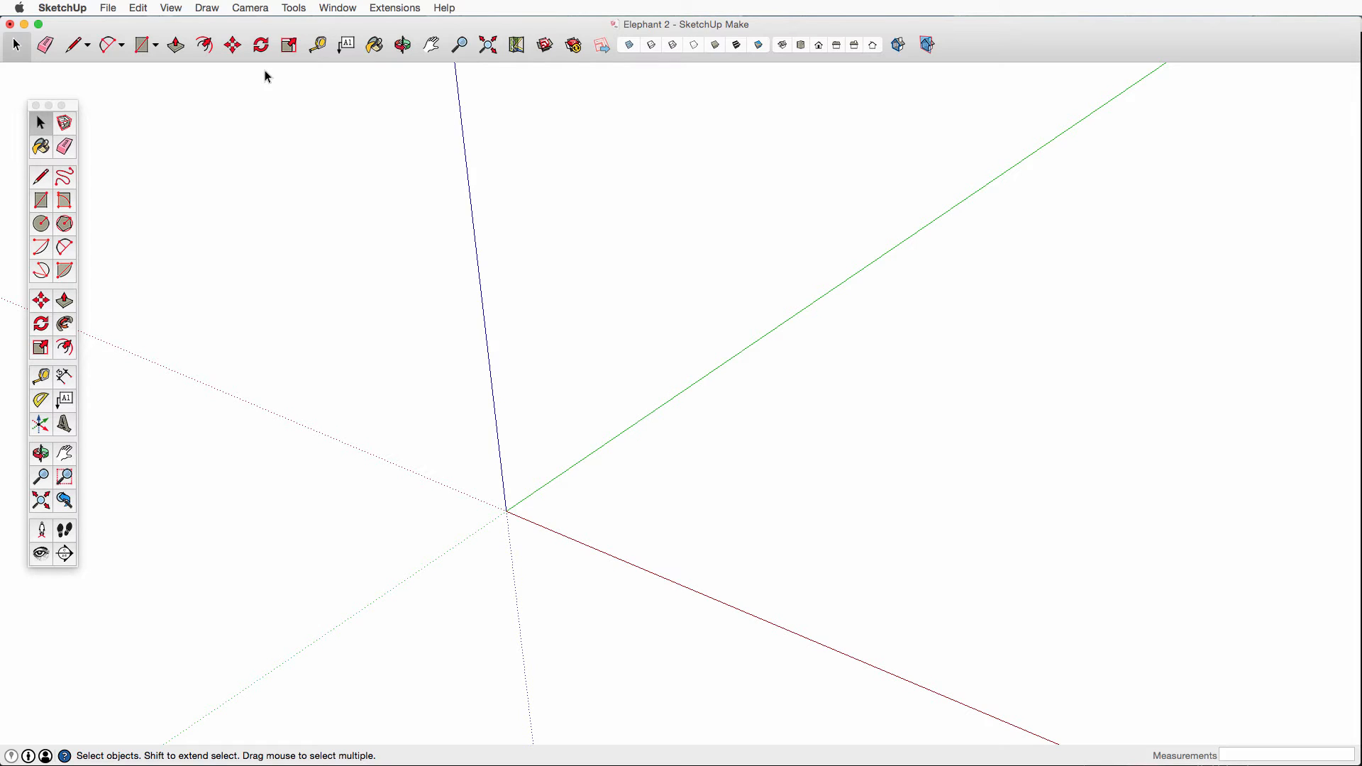
pyautogui.click(248, 7)
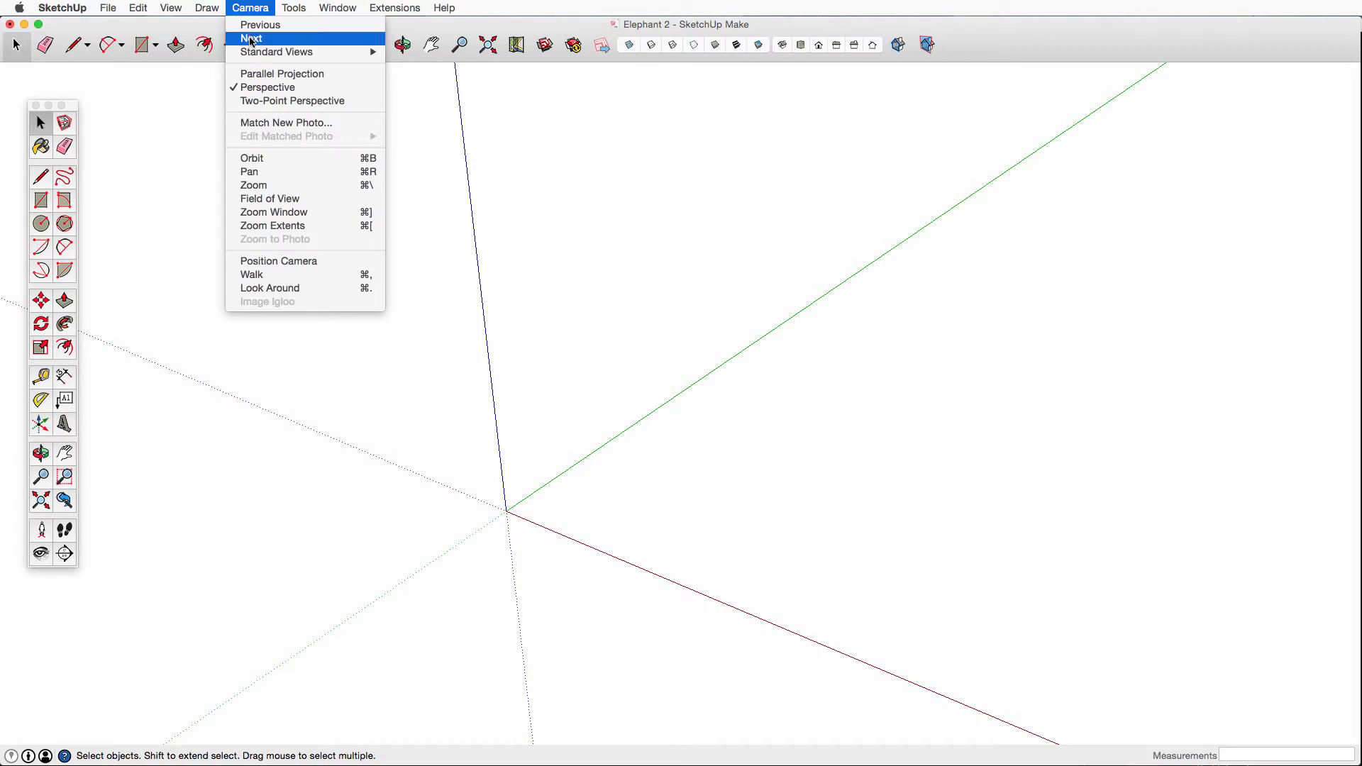
pyautogui.moveTo(252, 55)
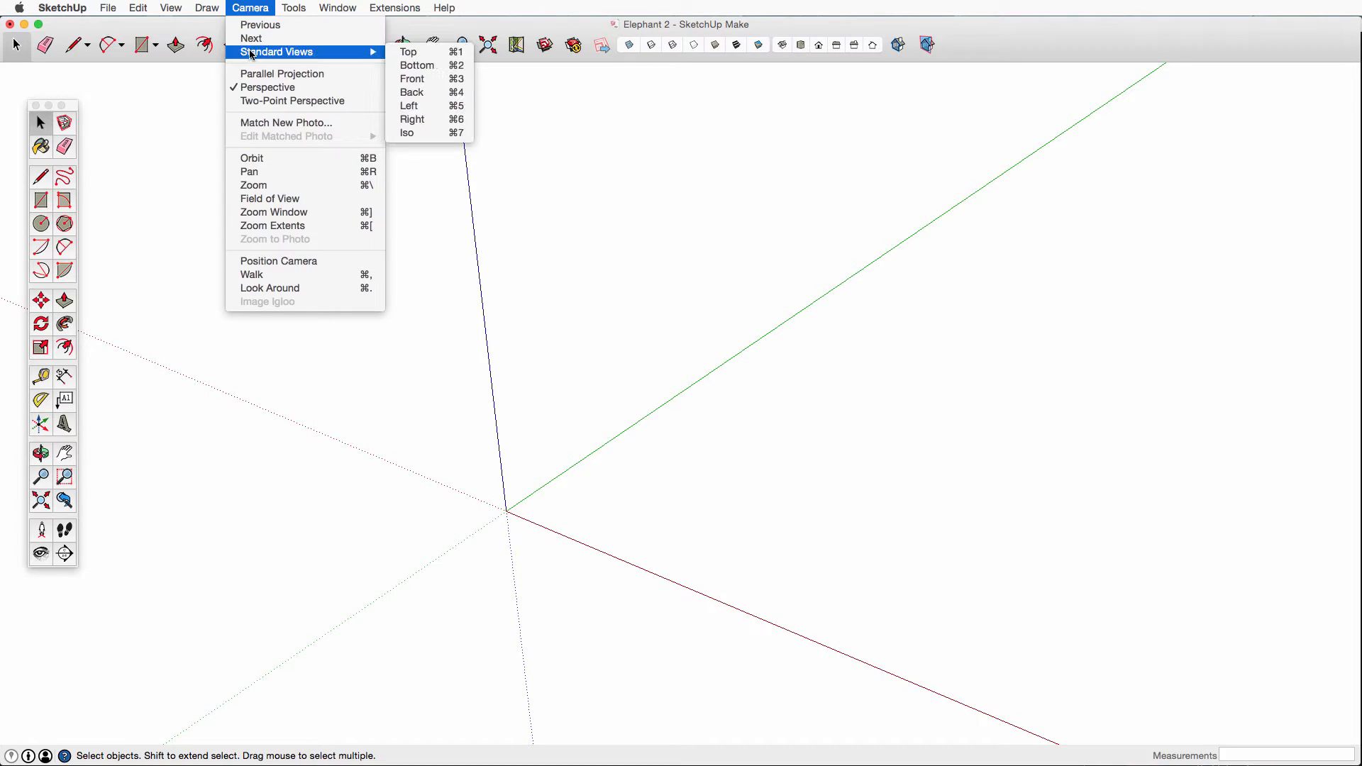
pyautogui.click(438, 54)
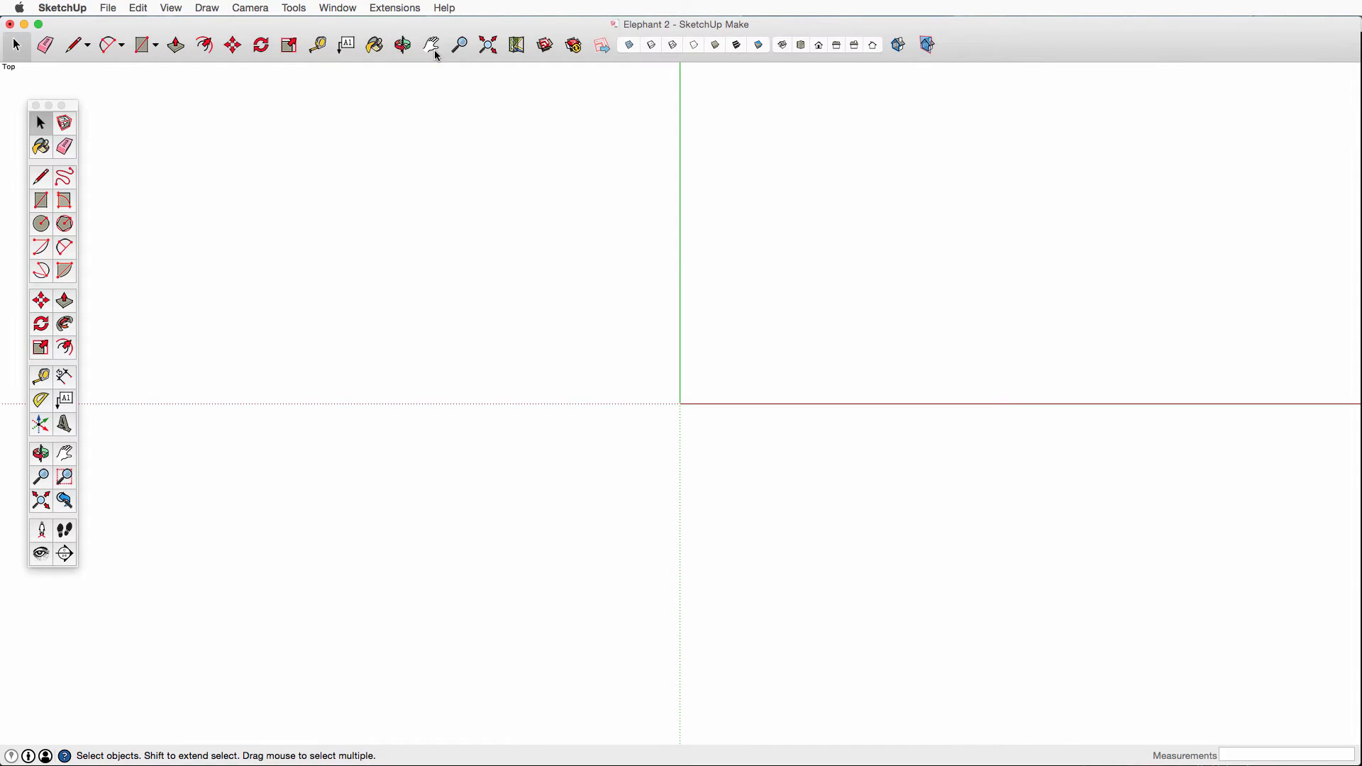
# Step: Examine the available standard camera views and the option for customizing the toolbar
pyautogui.click(294, 8)
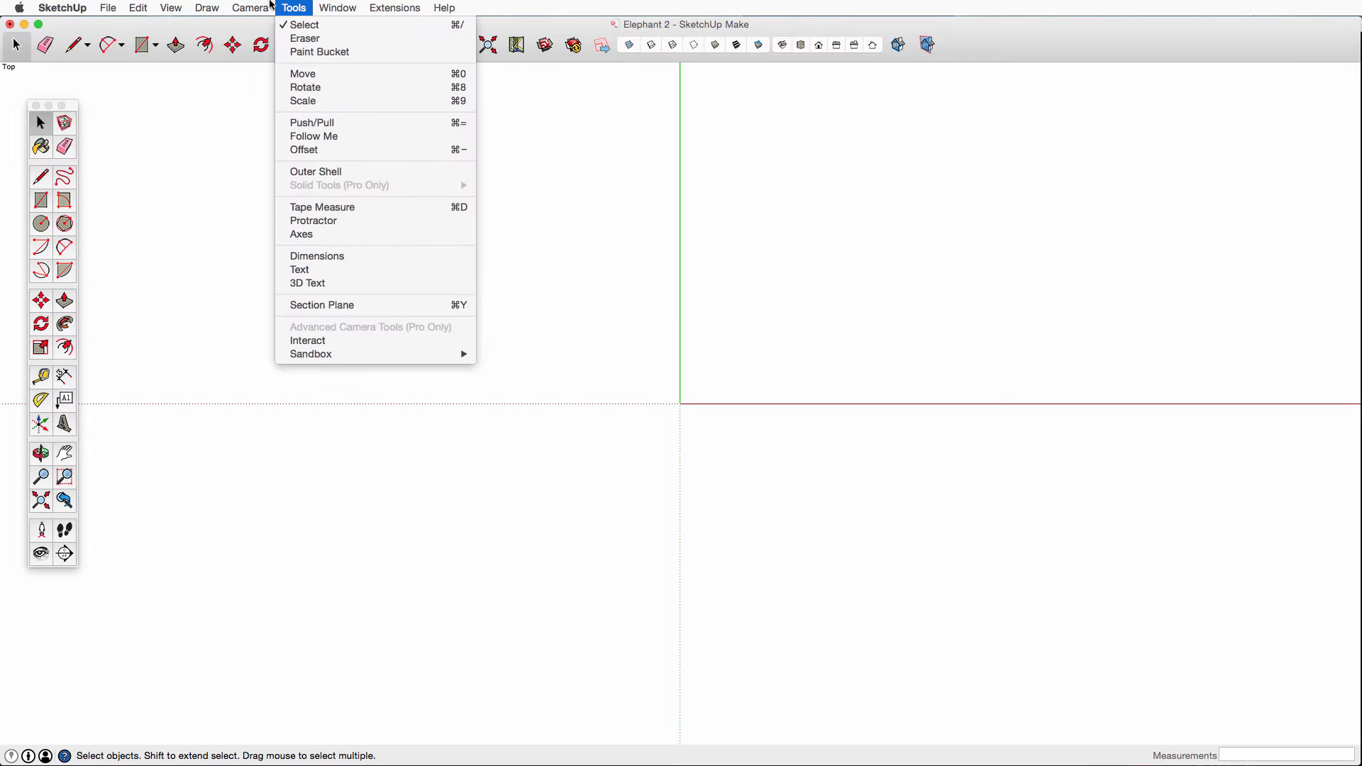
pyautogui.moveTo(252, 7)
pyautogui.moveTo(259, 52)
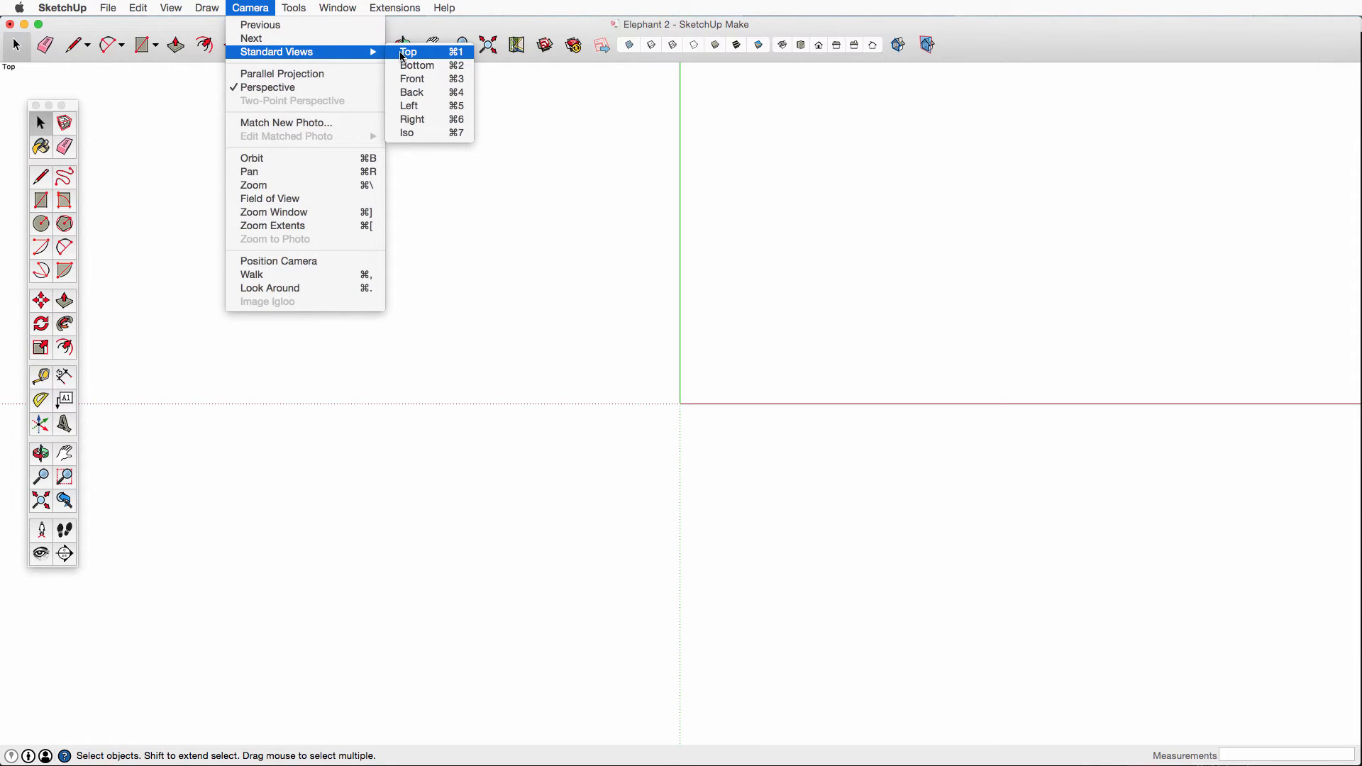
pyautogui.click(255, 6)
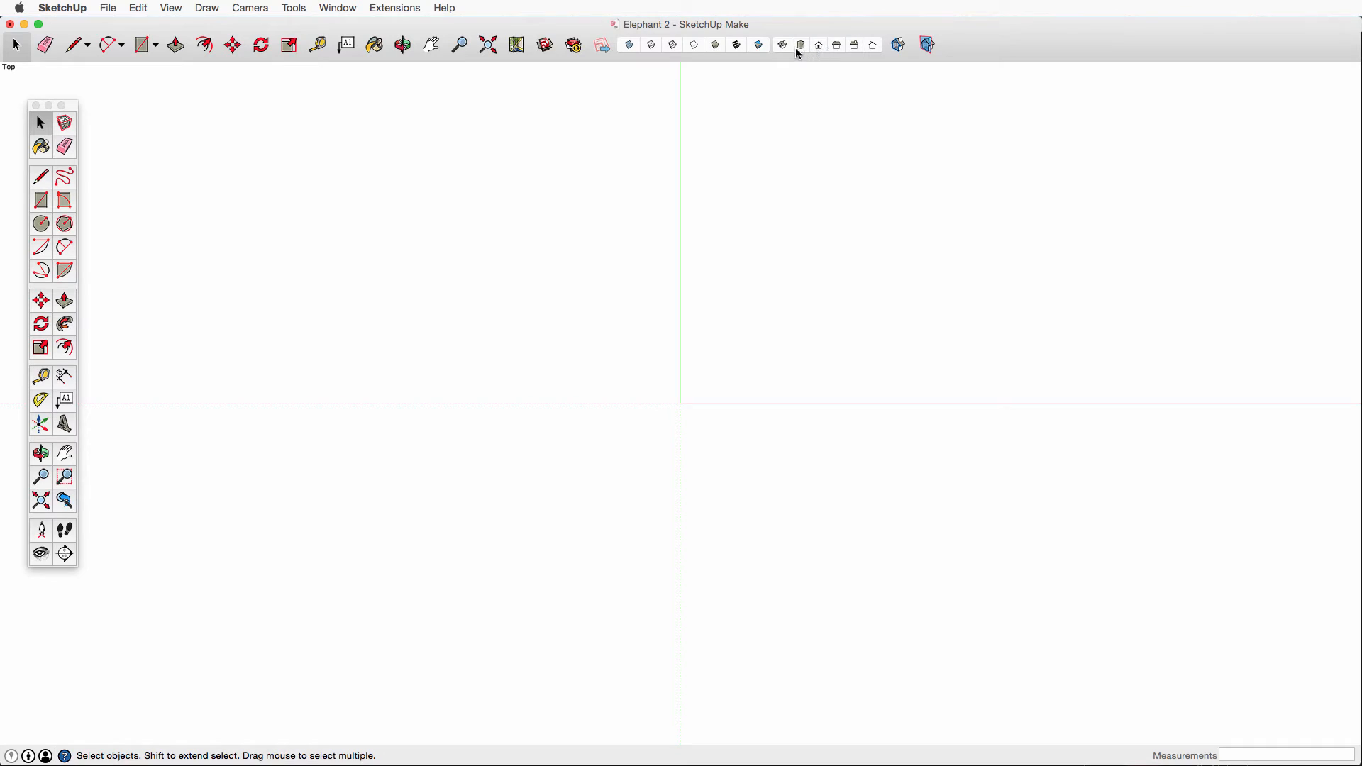
pyautogui.click(820, 46)
pyautogui.click(801, 46)
pyautogui.click(178, 7)
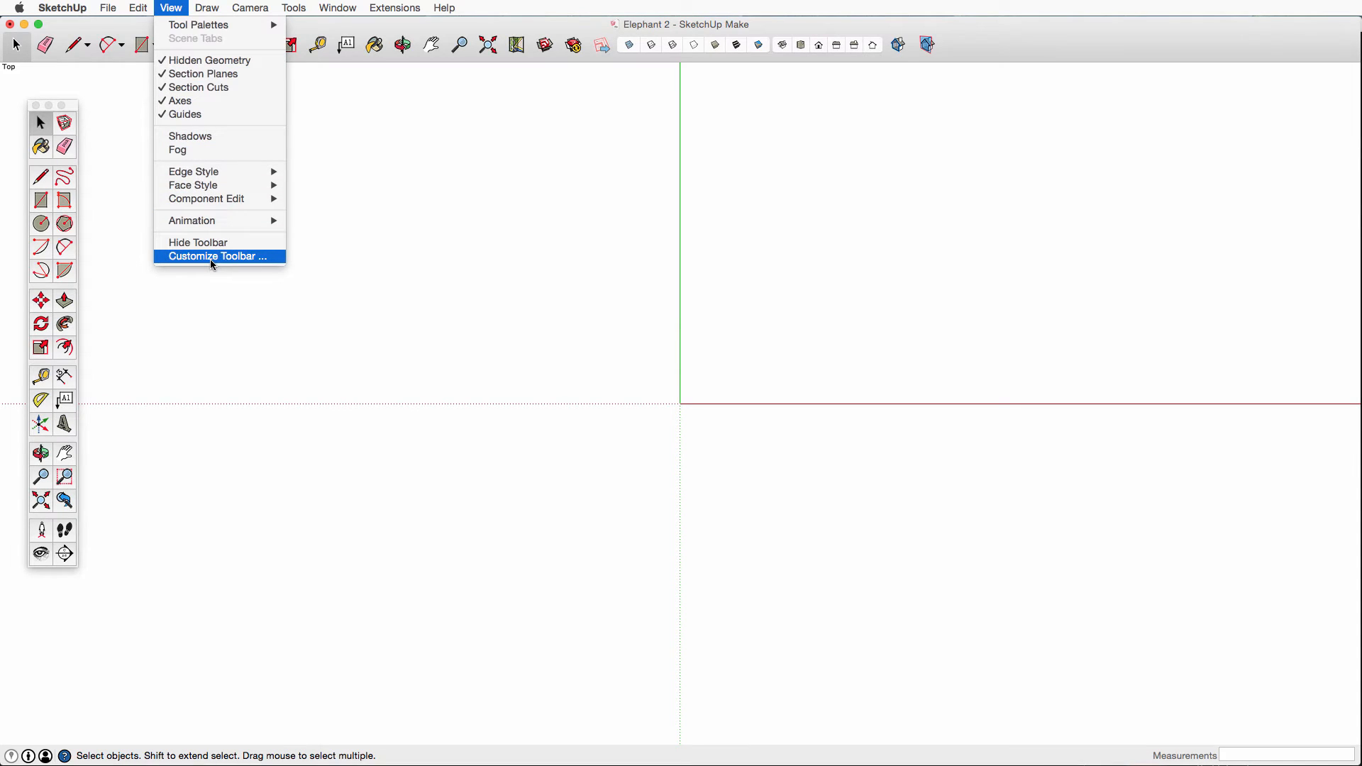
pyautogui.click(446, 259)
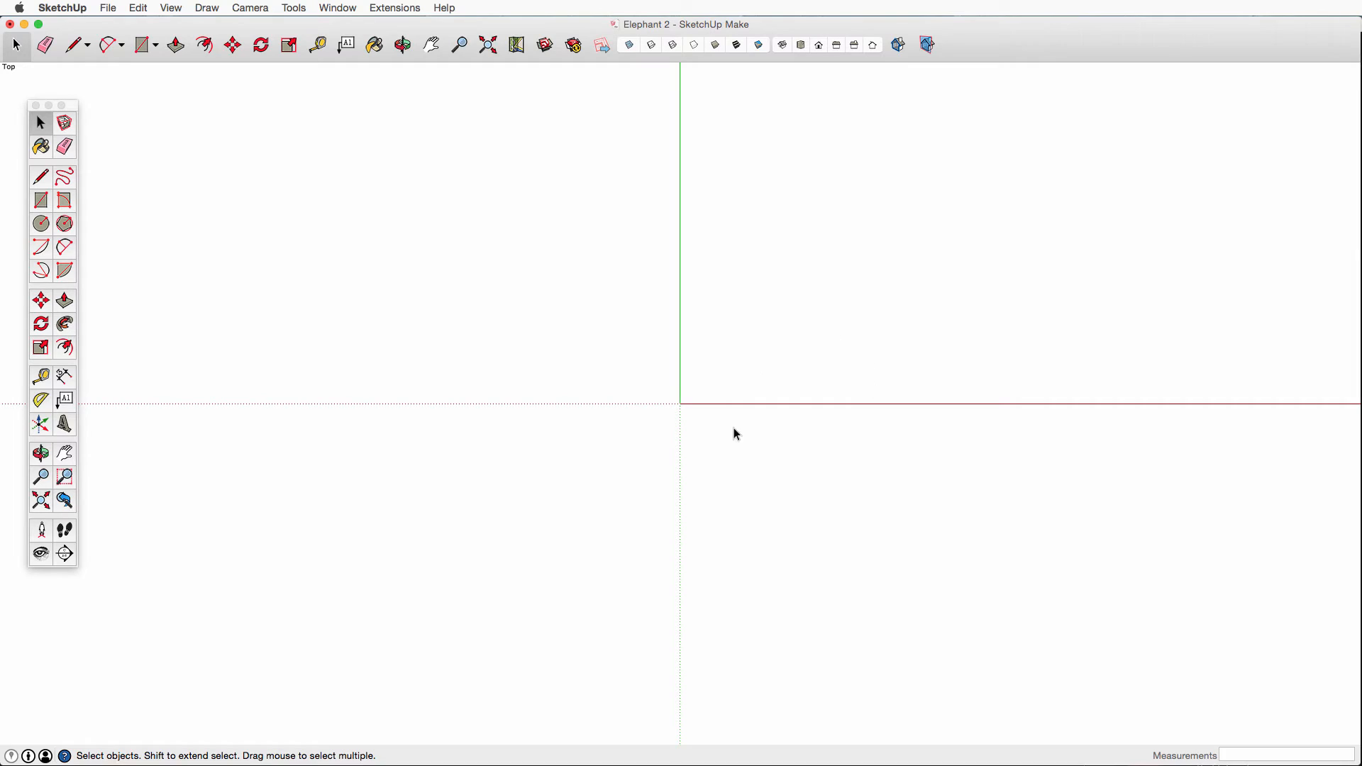
# Step: Pan the top view to make room between the red and green axes, and activate the Freehand tool
pyautogui.press('h')
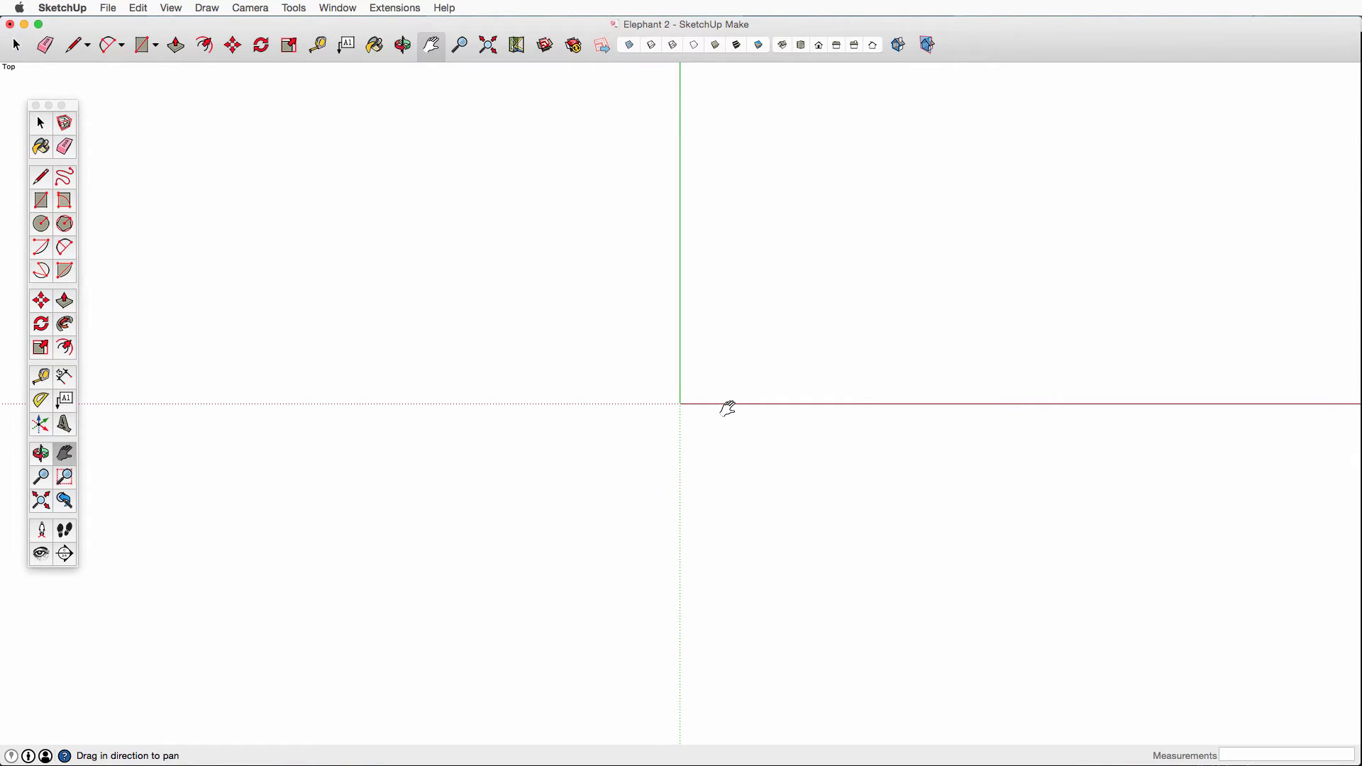
pyautogui.moveTo(845, 374); pyautogui.dragTo(342, 632)
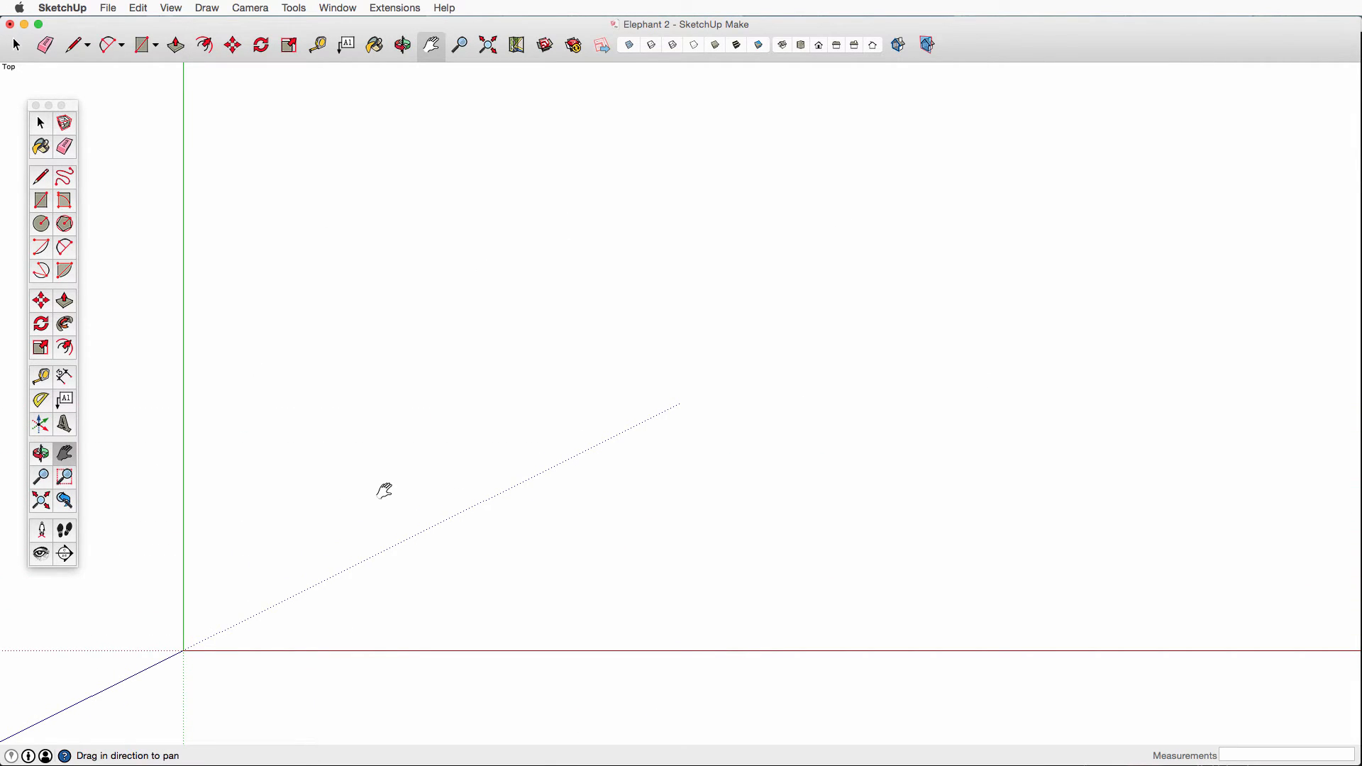
pyautogui.click(64, 177)
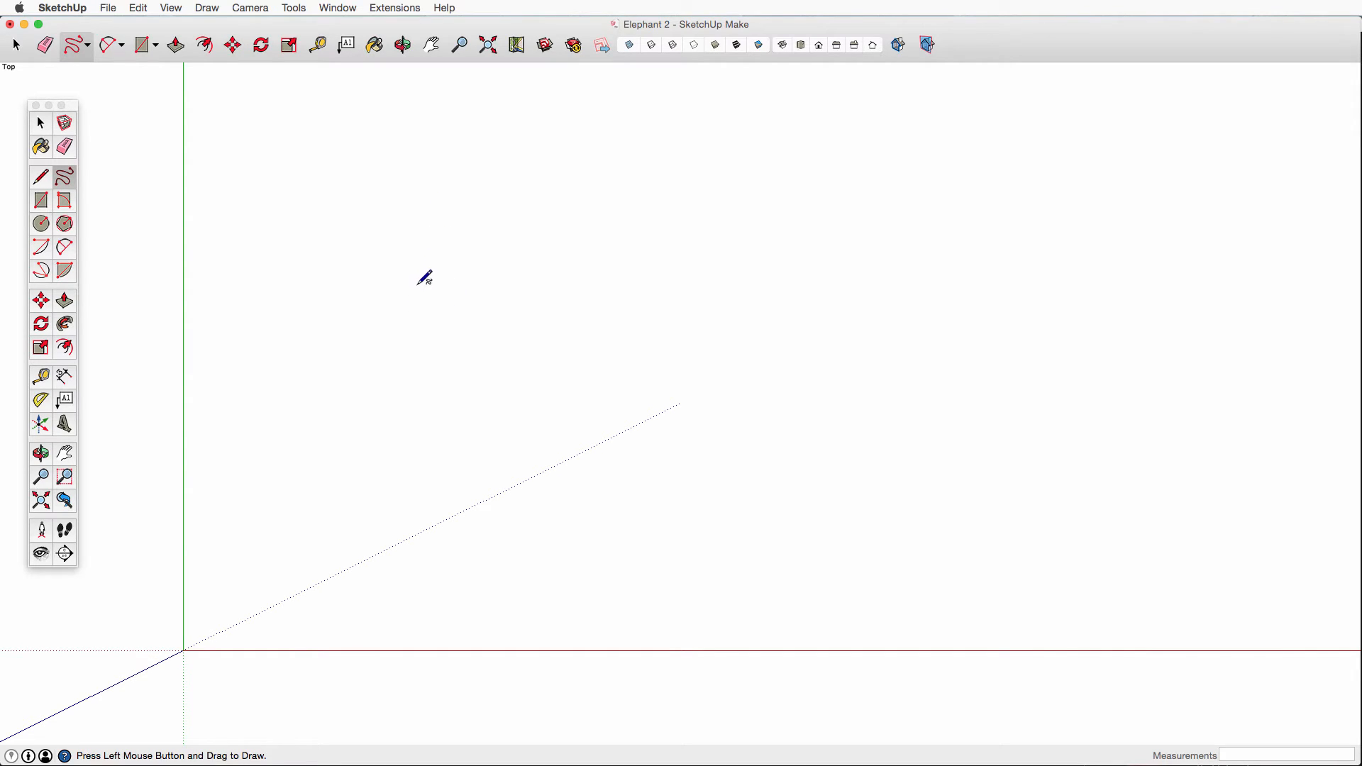
# Step: Try a closed and an open freehand circle between the red and green axes, undoing each one
pyautogui.moveTo(417, 286)
pyautogui.mouseDown()
pyautogui.moveTo(352, 279)
pyautogui.moveTo(325, 364)
pyautogui.moveTo(409, 417)
pyautogui.moveTo(460, 368)
pyautogui.moveTo(441, 307)
pyautogui.moveTo(417, 286)
pyautogui.mouseUp()
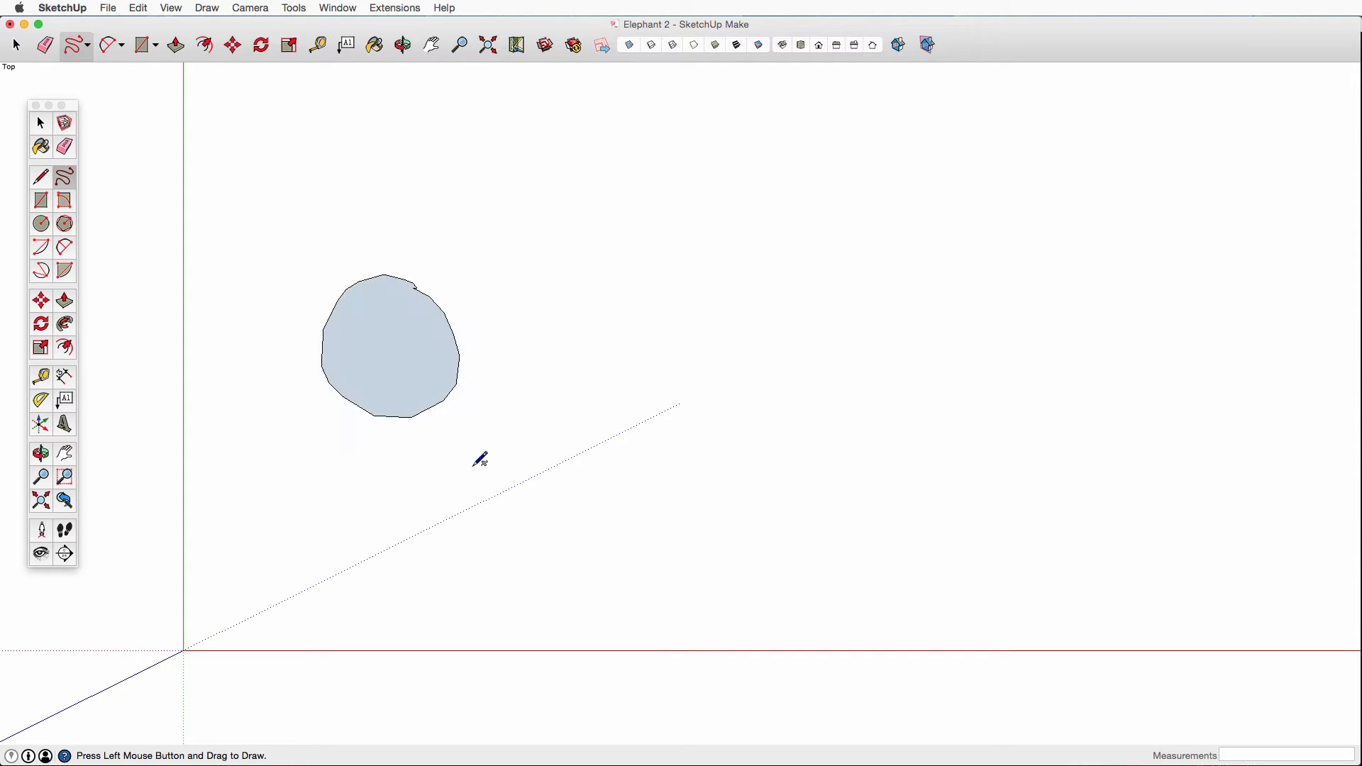
pyautogui.press('super+z')
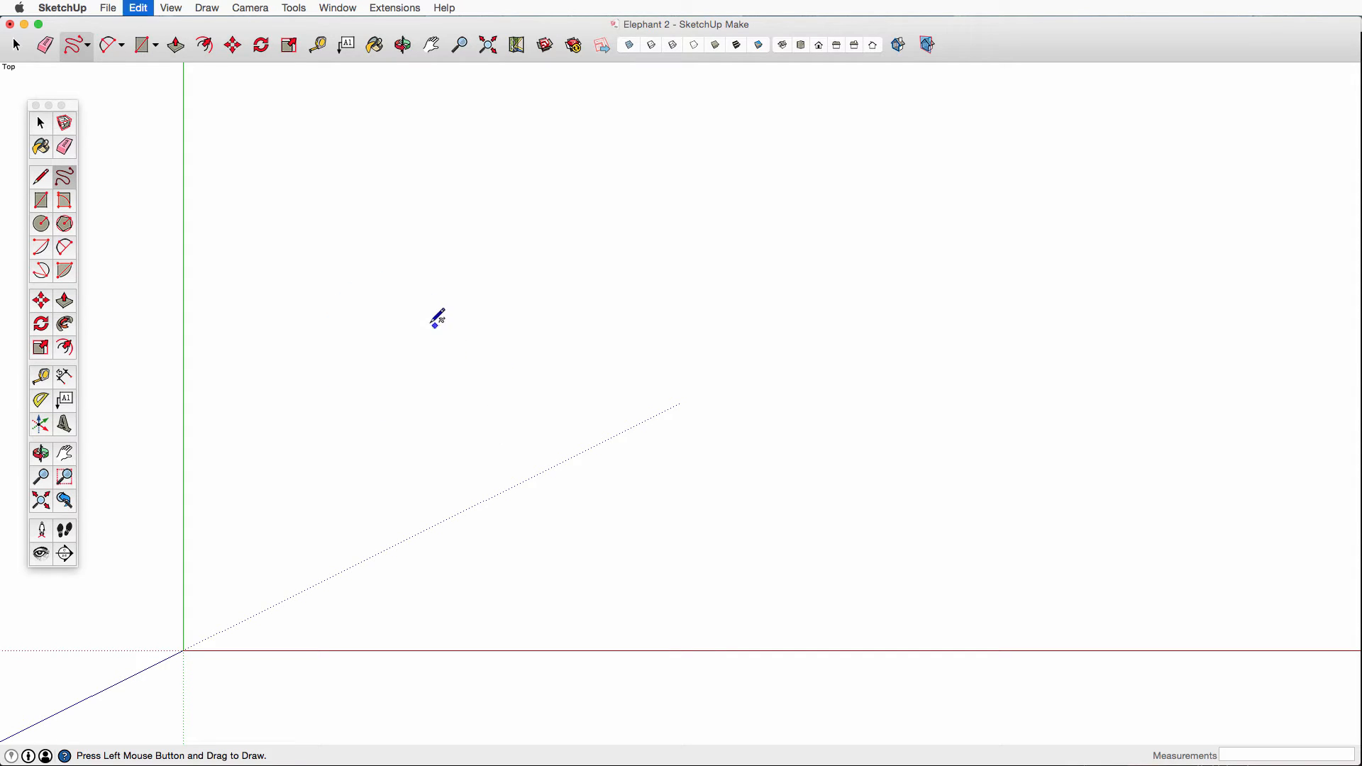
pyautogui.moveTo(383, 276)
pyautogui.mouseDown()
pyautogui.moveTo(315, 325)
pyautogui.moveTo(378, 419)
pyautogui.moveTo(459, 378)
pyautogui.moveTo(450, 313)
pyautogui.moveTo(417, 276)
pyautogui.moveTo(395, 277)
pyautogui.mouseUp()
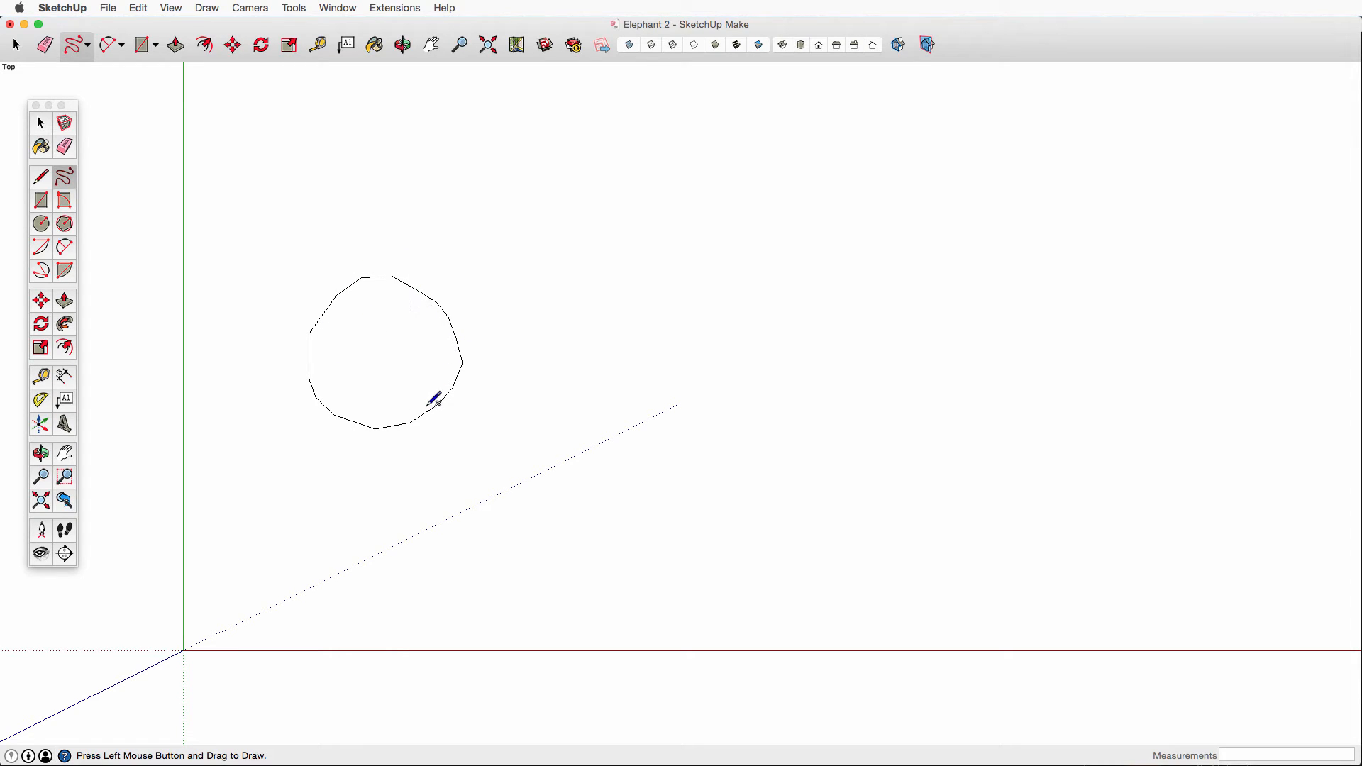
pyautogui.press('super+z')
# Step: Draw the elephant's head as a closed freehand outline, check its outline and face by selecting them separately, and clear the selection
pyautogui.moveTo(362, 283)
pyautogui.mouseDown()
pyautogui.moveTo(329, 292)
pyautogui.moveTo(324, 406)
pyautogui.moveTo(424, 434)
pyautogui.moveTo(470, 381)
pyautogui.moveTo(445, 323)
pyautogui.moveTo(398, 279)
pyautogui.moveTo(363, 282)
pyautogui.mouseUp()
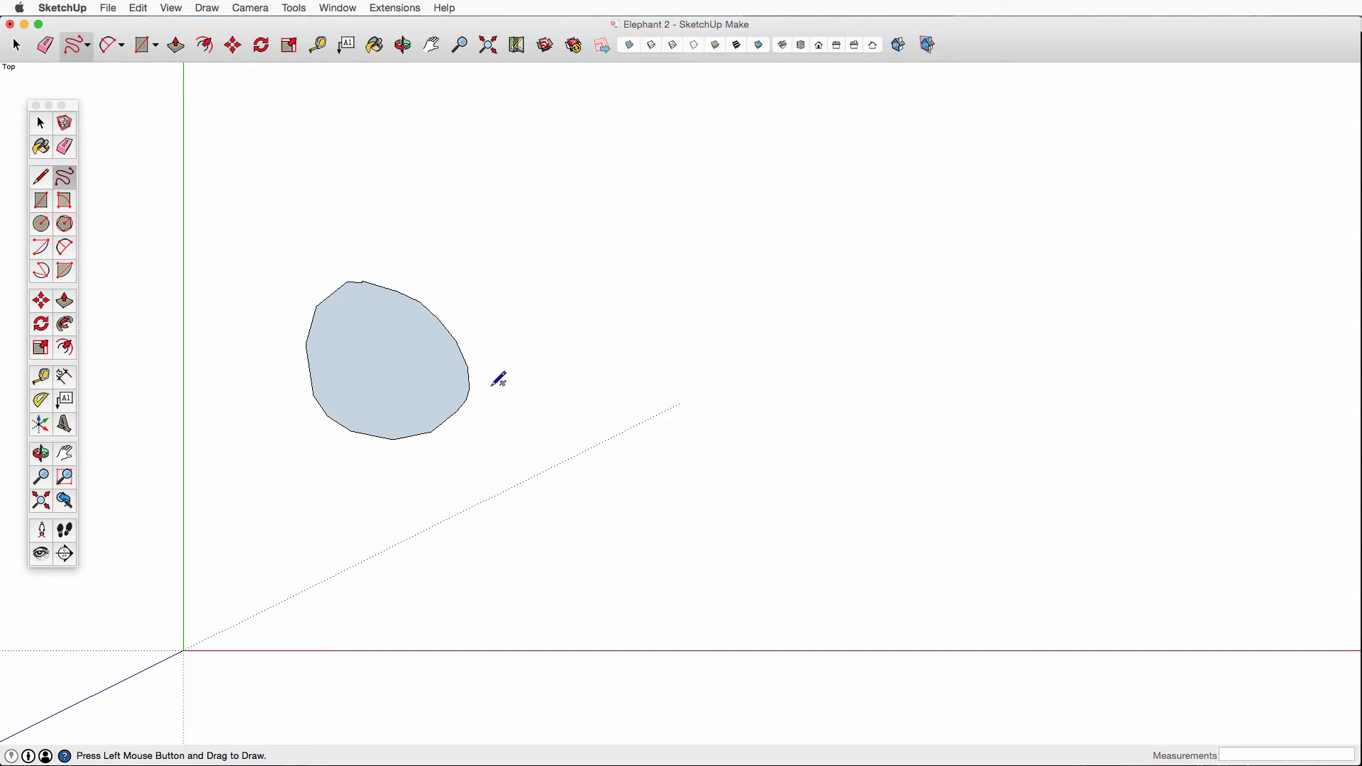
pyautogui.press('space')
pyautogui.click(450, 368)
pyautogui.click(452, 460)
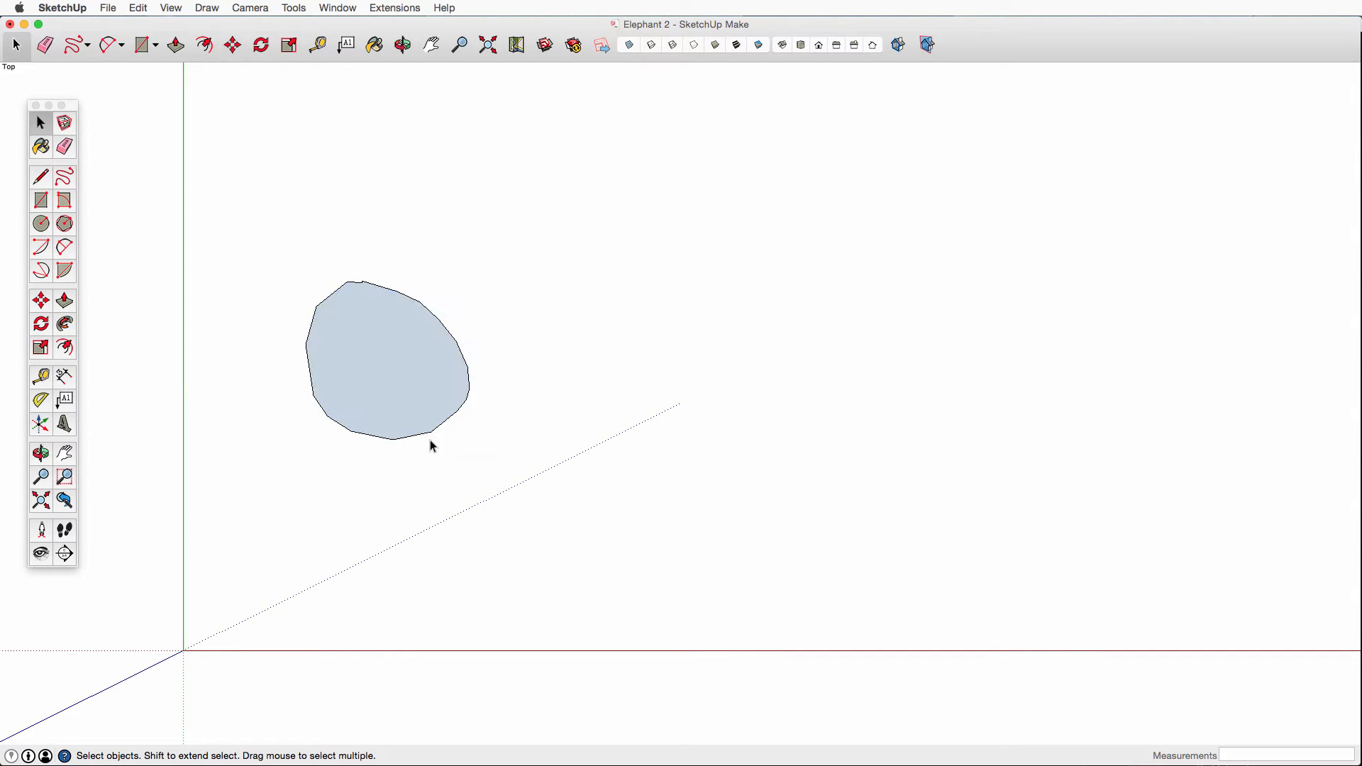
pyautogui.click(425, 434)
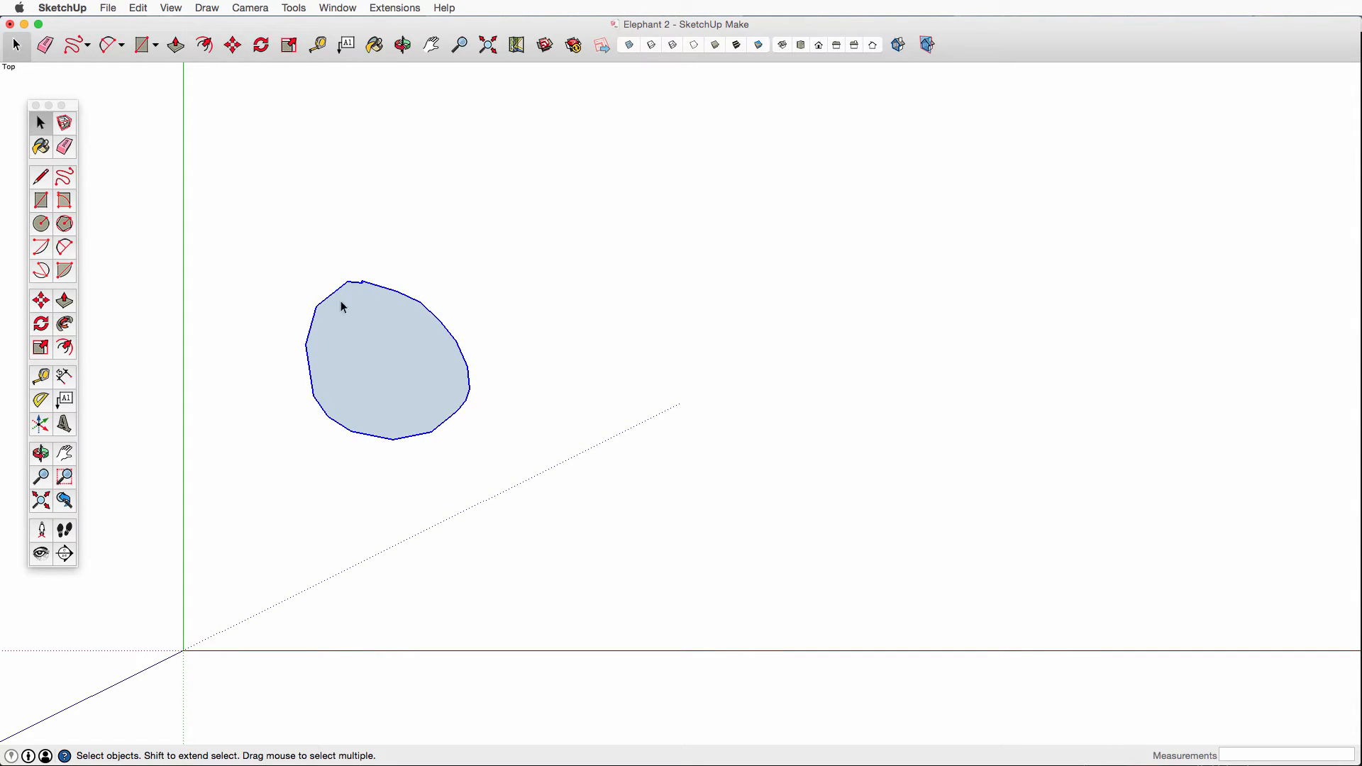
pyautogui.click(356, 338)
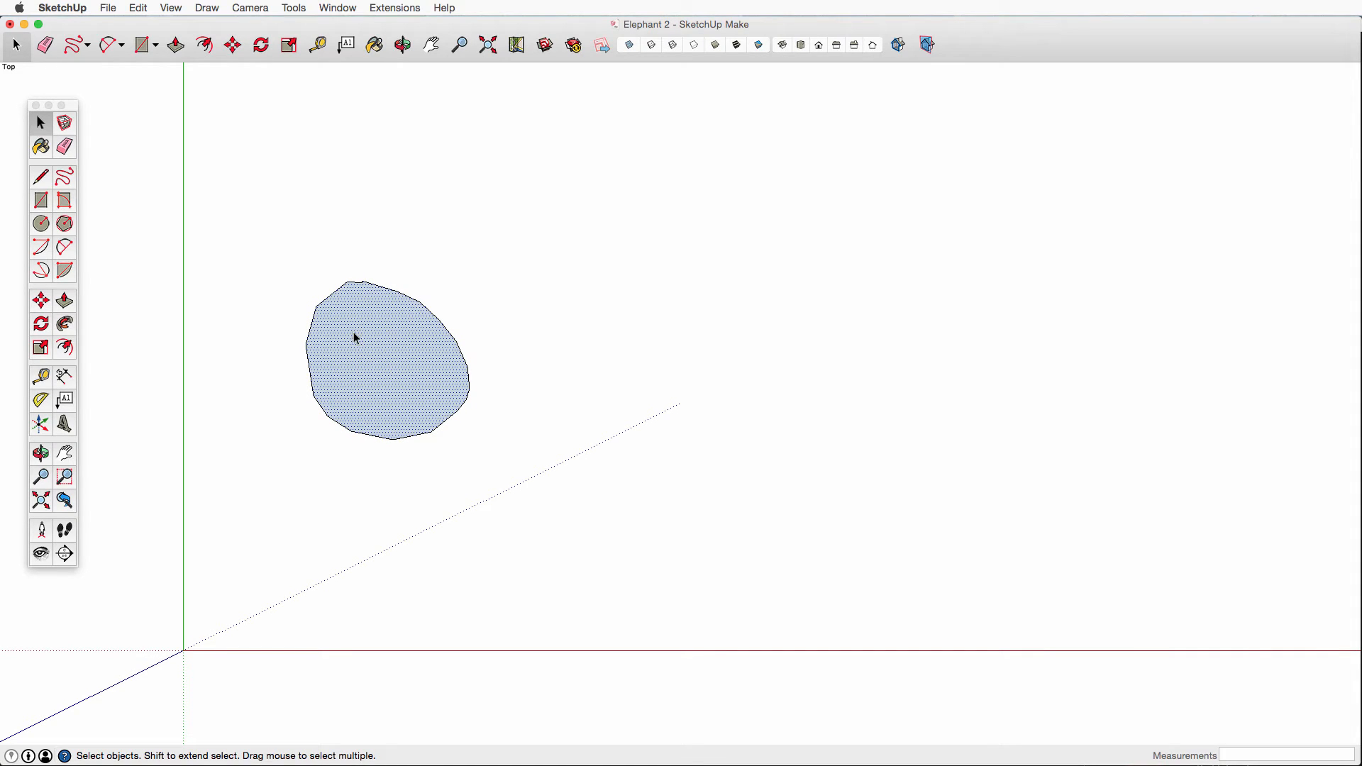
pyautogui.click(511, 388)
# Step: Draw the elephant's body as a freehand outline joined to the head, and add the near front leg overlapping the body
pyautogui.click(63, 177)
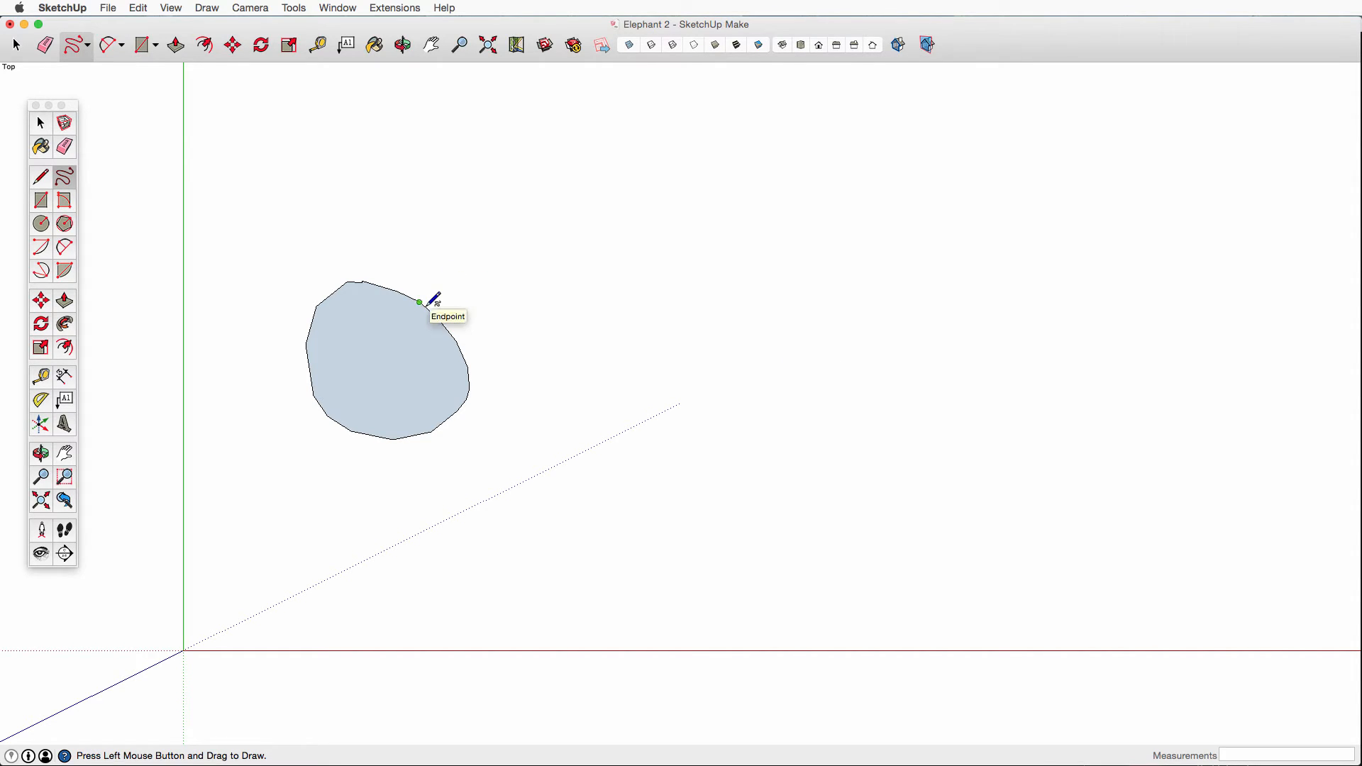
pyautogui.moveTo(426, 296)
pyautogui.mouseDown()
pyautogui.moveTo(536, 246)
pyautogui.moveTo(681, 312)
pyautogui.moveTo(635, 446)
pyautogui.moveTo(512, 461)
pyautogui.moveTo(433, 431)
pyautogui.mouseUp()
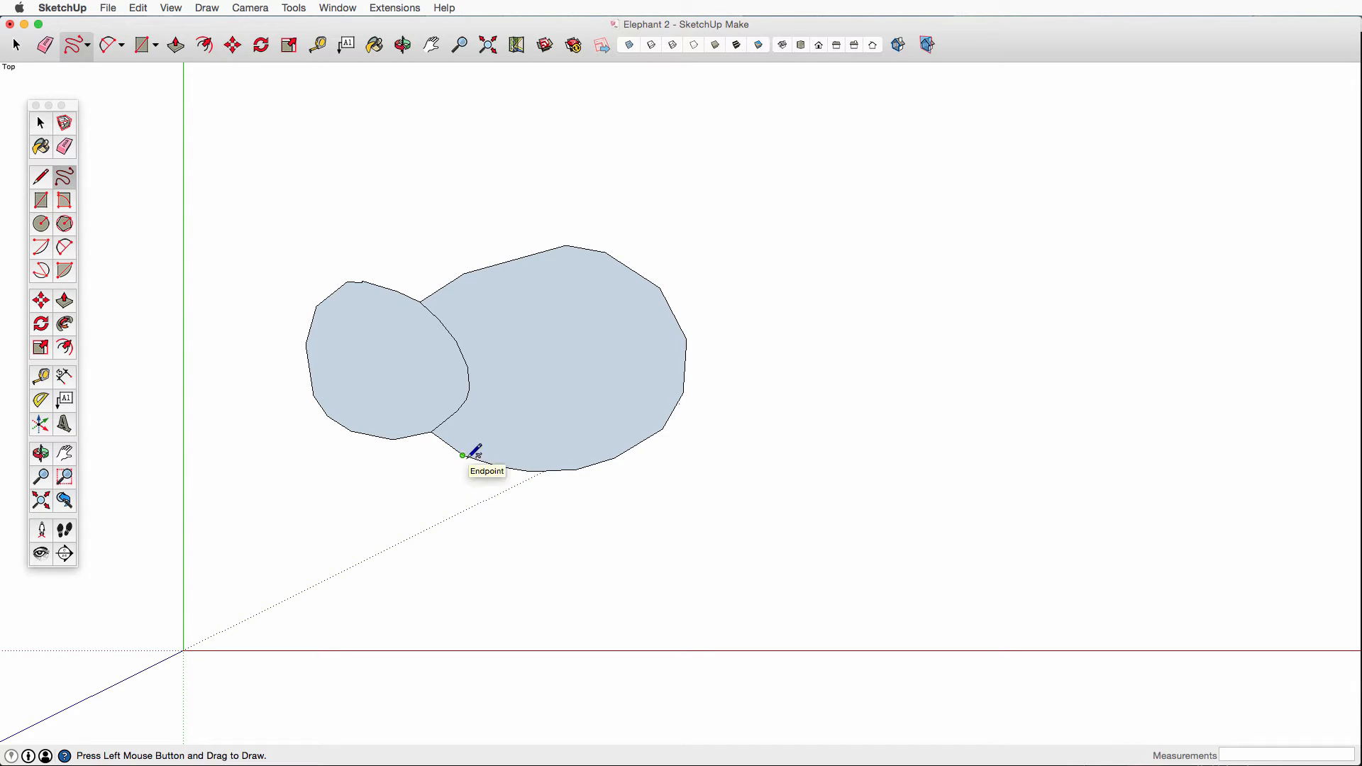
pyautogui.moveTo(464, 457)
pyautogui.mouseDown()
pyautogui.moveTo(430, 576)
pyautogui.moveTo(434, 596)
pyautogui.moveTo(479, 607)
pyautogui.moveTo(495, 601)
pyautogui.moveTo(531, 472)
pyautogui.mouseUp()
pyautogui.moveTo(494, 370); pyautogui.dragTo(466, 456)
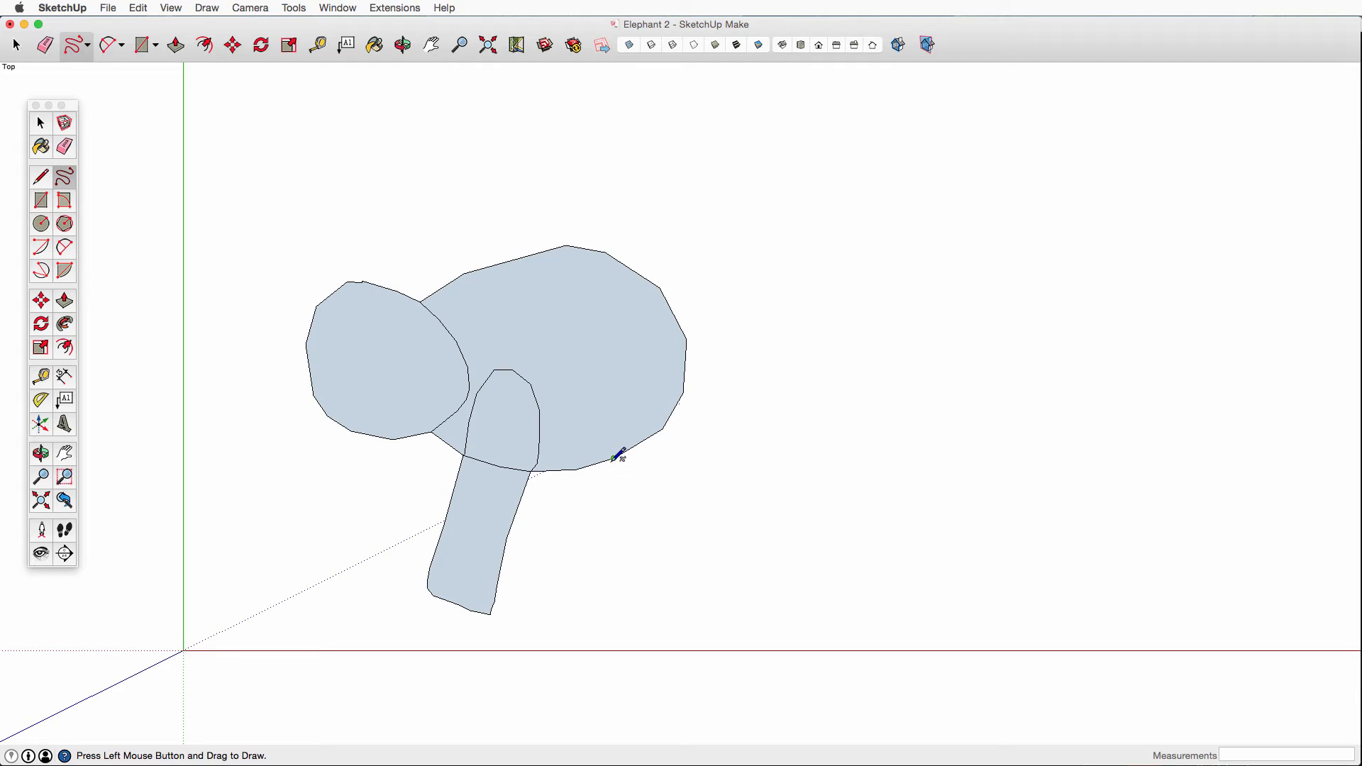
# Step: Draw the near hind leg overlapping the body and the two far legs starting at the body's outline, all freehand
pyautogui.moveTo(613, 460)
pyautogui.mouseDown()
pyautogui.moveTo(670, 578)
pyautogui.moveTo(716, 570)
pyautogui.moveTo(733, 552)
pyautogui.moveTo(667, 439)
pyautogui.moveTo(663, 373)
pyautogui.moveTo(596, 360)
pyautogui.moveTo(613, 462)
pyautogui.mouseUp()
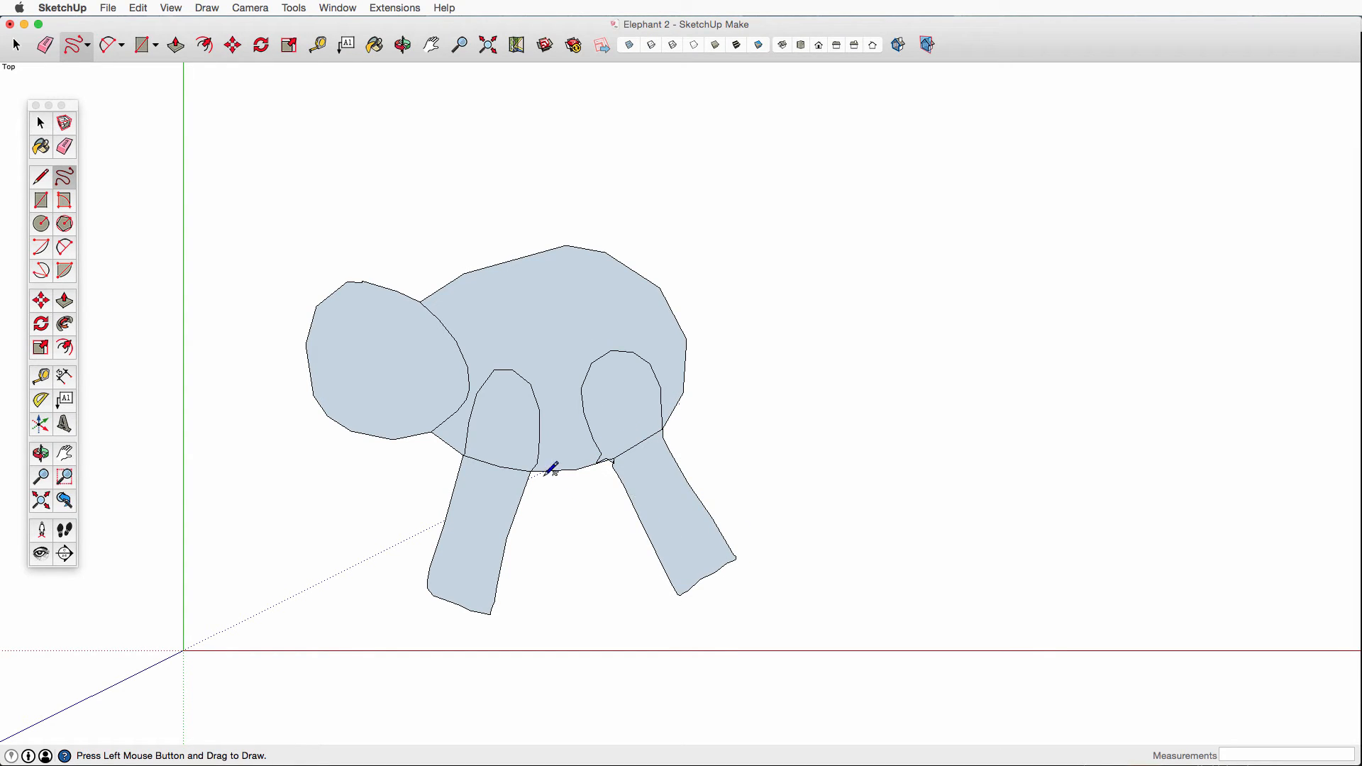
pyautogui.moveTo(540, 470)
pyautogui.mouseDown()
pyautogui.moveTo(568, 616)
pyautogui.moveTo(606, 605)
pyautogui.moveTo(577, 469)
pyautogui.mouseUp()
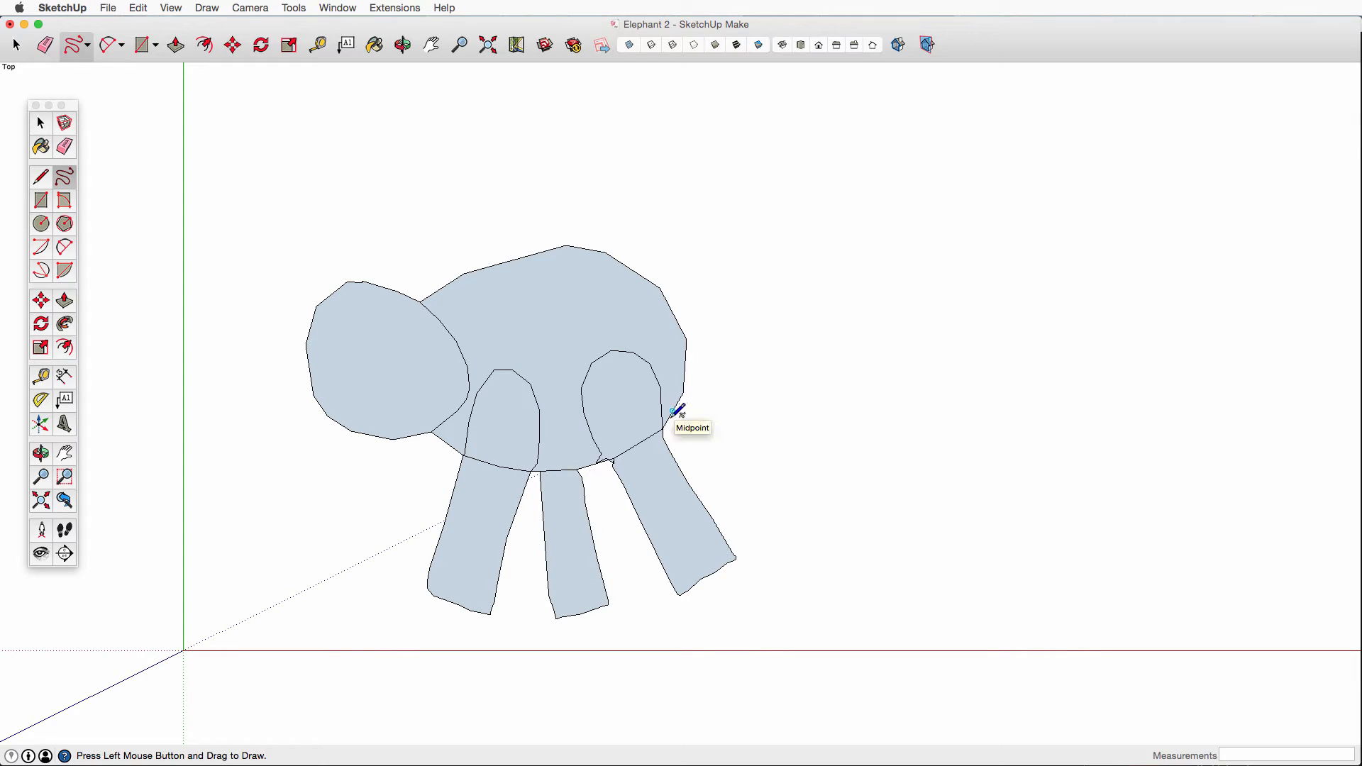
pyautogui.moveTo(693, 434)
pyautogui.mouseDown()
pyautogui.moveTo(783, 520)
pyautogui.moveTo(821, 471)
pyautogui.moveTo(687, 360)
pyautogui.mouseUp()
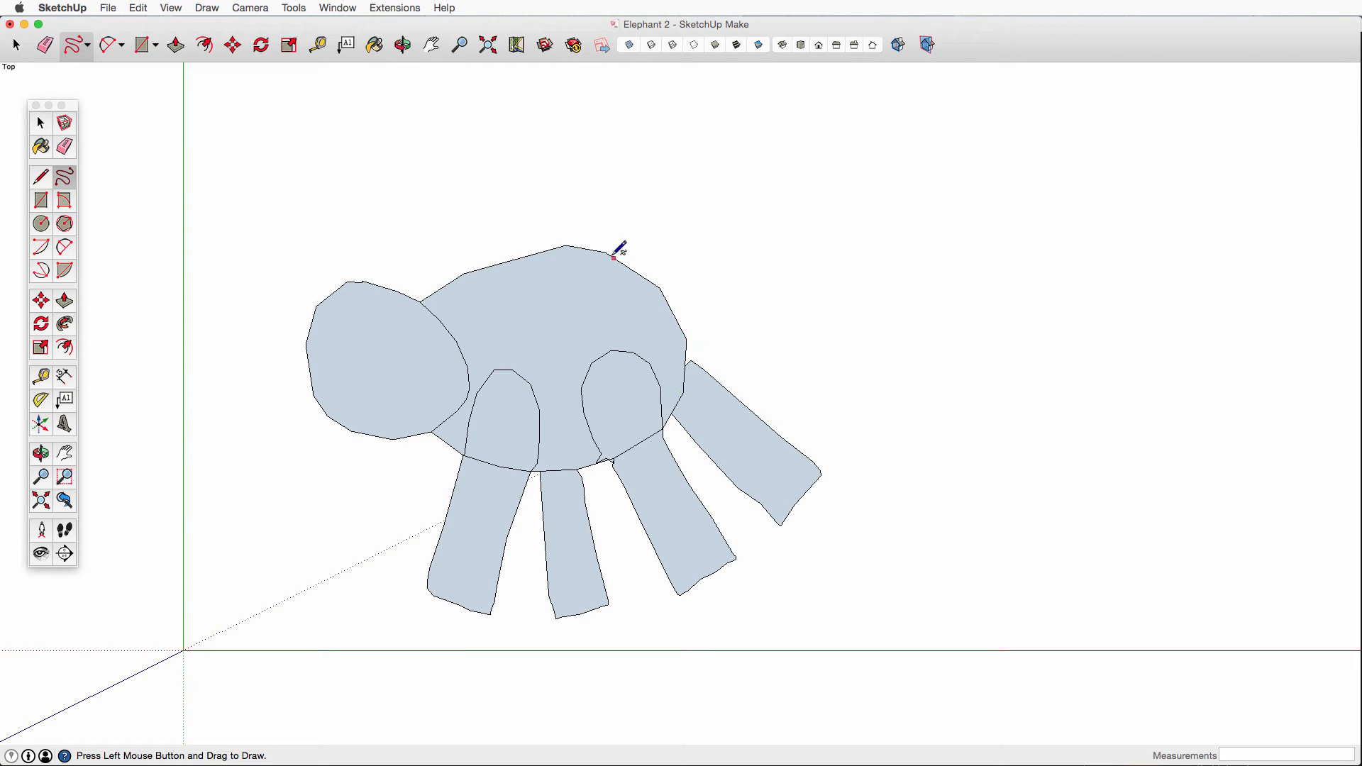
# Step: Draw a thin wavy tail on the elephant's rump and a long curved trunk on its head with Freehand
pyautogui.moveTo(632, 269)
pyautogui.mouseDown()
pyautogui.moveTo(674, 231)
pyautogui.moveTo(753, 208)
pyautogui.moveTo(651, 280)
pyautogui.mouseUp()
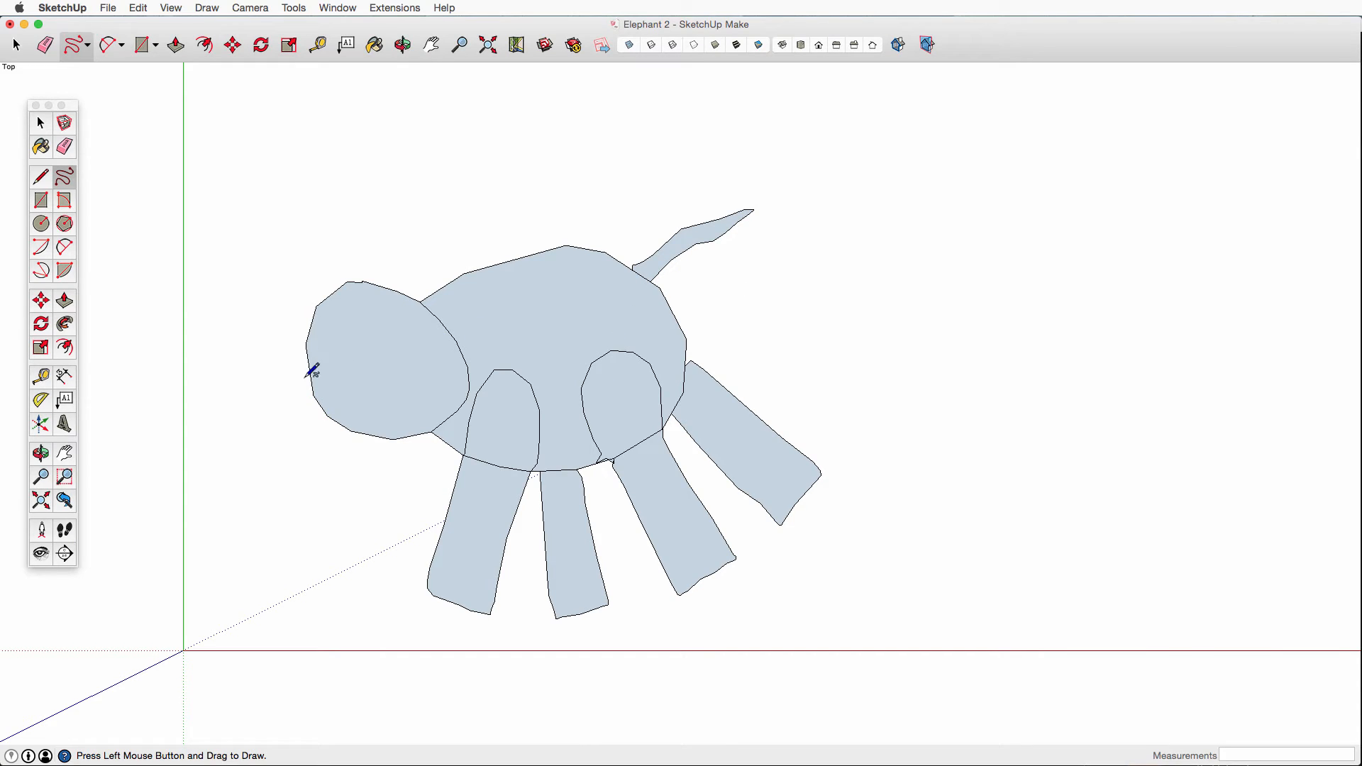
pyautogui.moveTo(305, 345)
pyautogui.mouseDown()
pyautogui.moveTo(274, 462)
pyautogui.moveTo(291, 536)
pyautogui.moveTo(361, 592)
pyautogui.moveTo(370, 570)
pyautogui.moveTo(305, 502)
pyautogui.moveTo(309, 416)
pyautogui.moveTo(328, 415)
pyautogui.mouseUp()
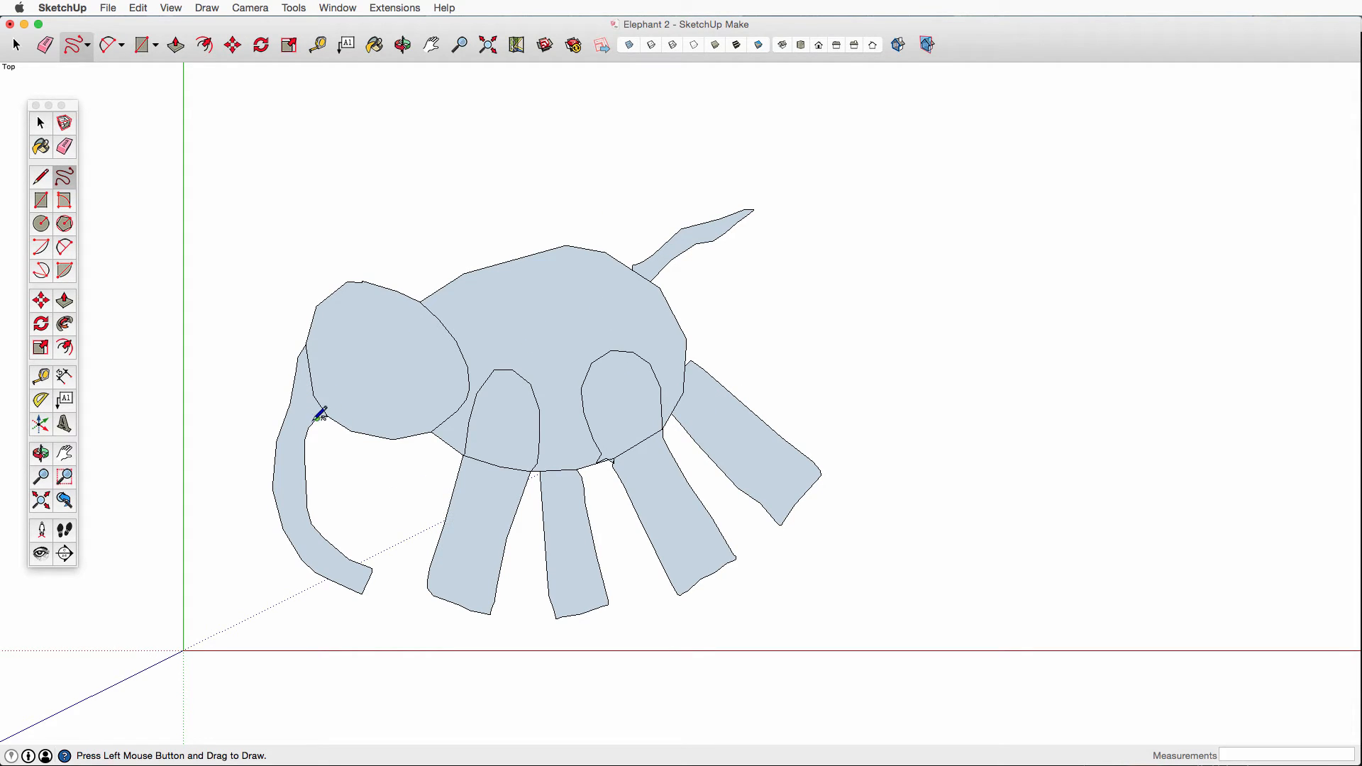
# Step: Erase the dividing edges between trunk and head, between head and body, and across the near front and hind legs
pyautogui.scroll(1, 320, 414)
pyautogui.scroll(3, 327, 420)
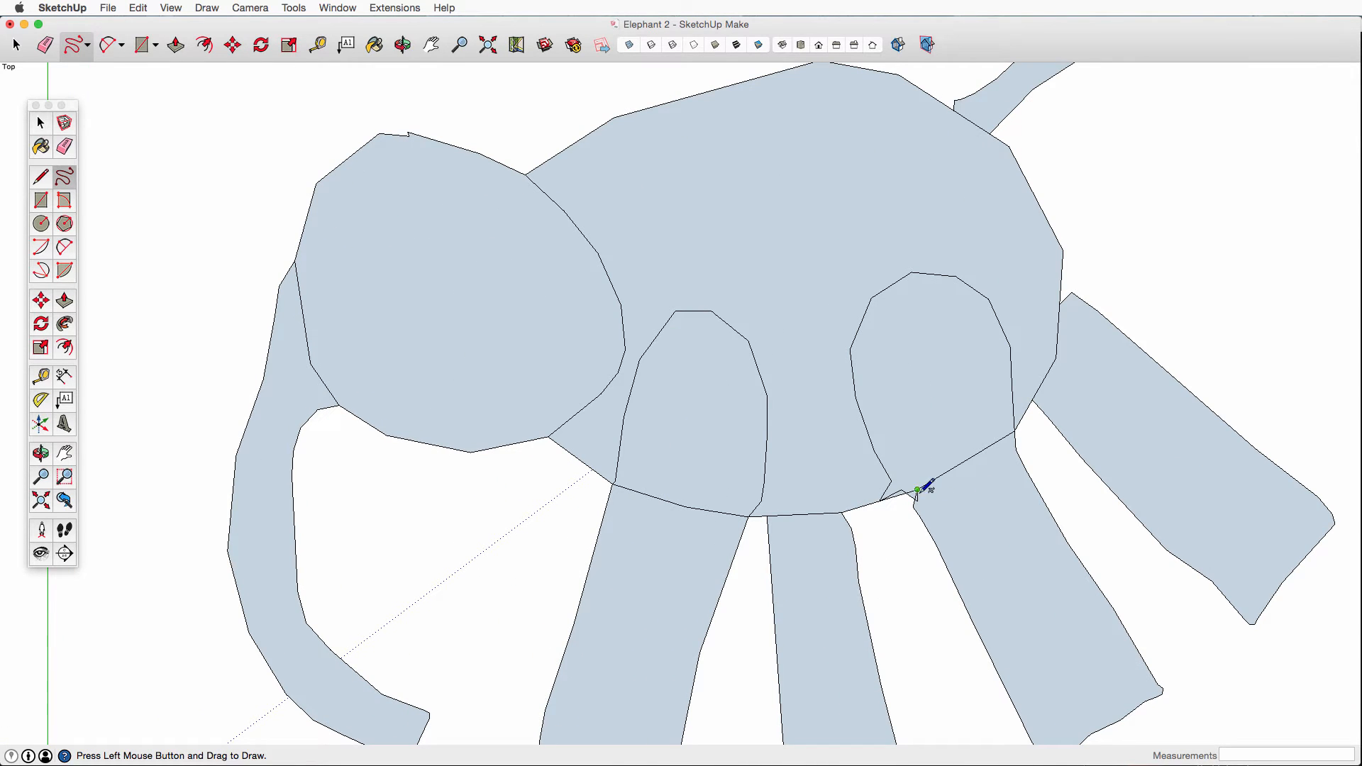
pyautogui.scroll(2, 323, 332)
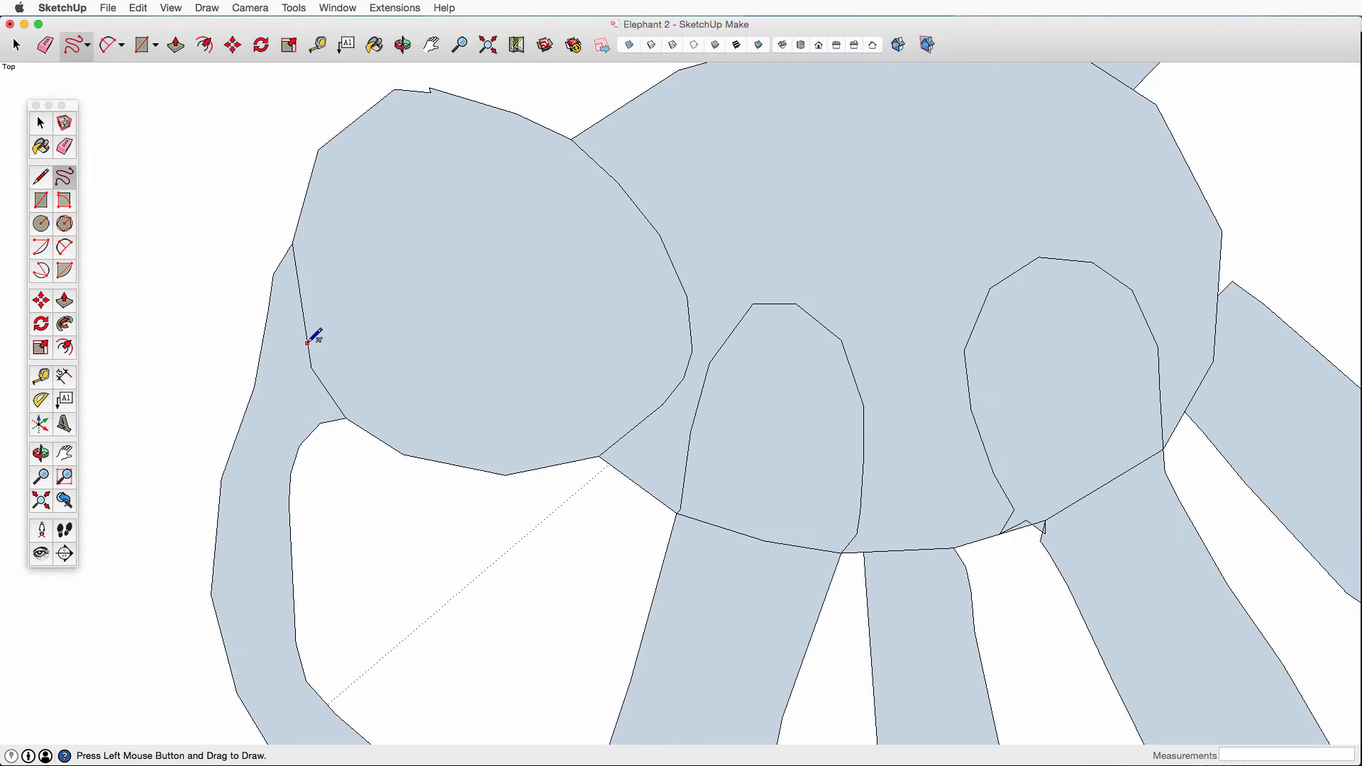
pyautogui.click(64, 149)
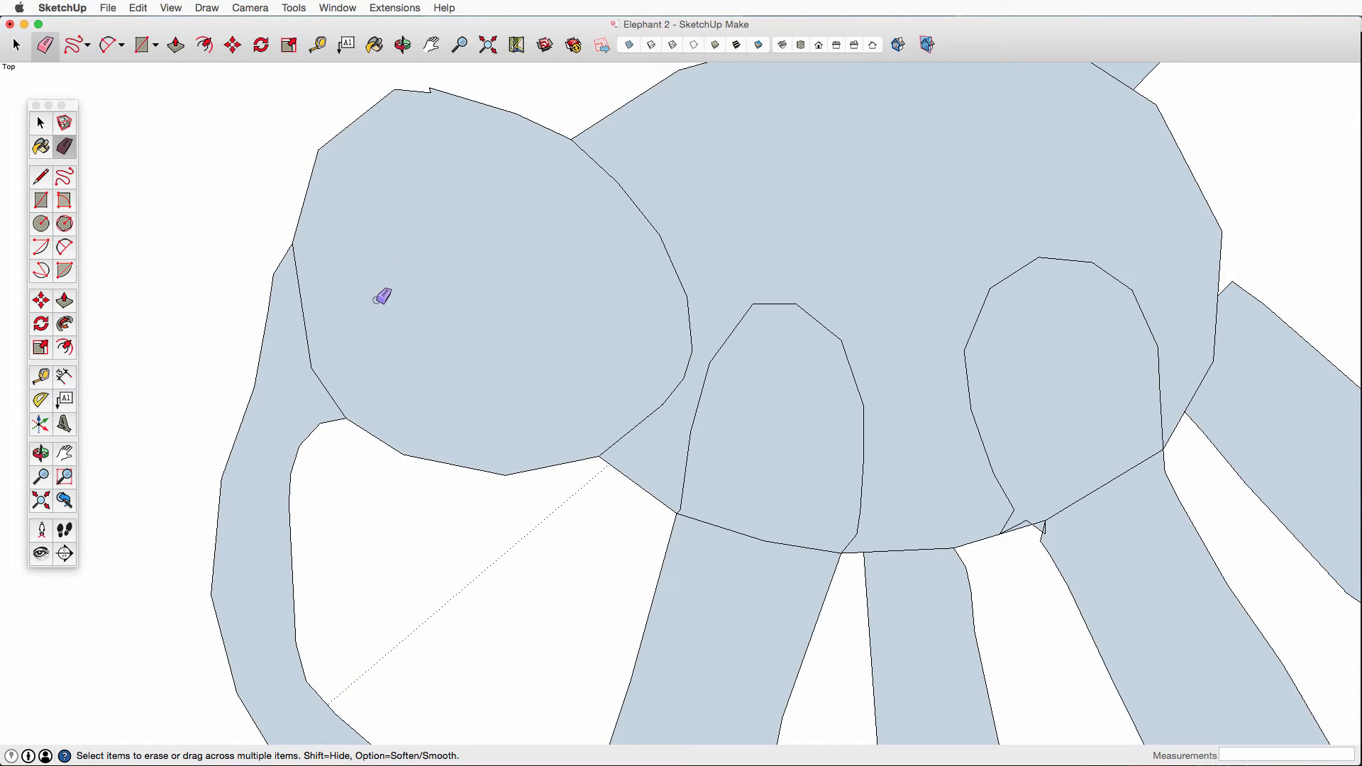
pyautogui.moveTo(301, 304); pyautogui.dragTo(303, 323)
pyautogui.moveTo(724, 528); pyautogui.dragTo(788, 543)
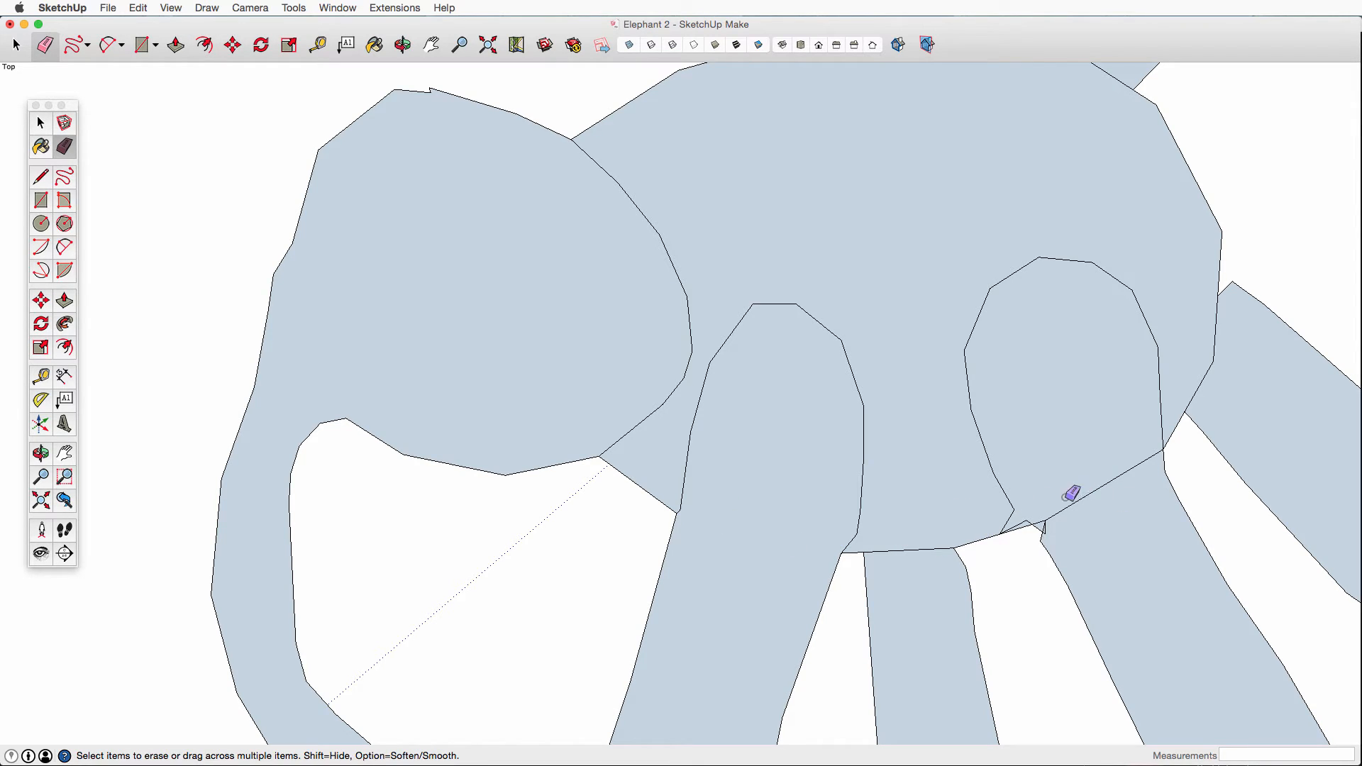
pyautogui.moveTo(1068, 508); pyautogui.dragTo(1078, 522)
pyautogui.click(686, 383)
pyautogui.press('o')
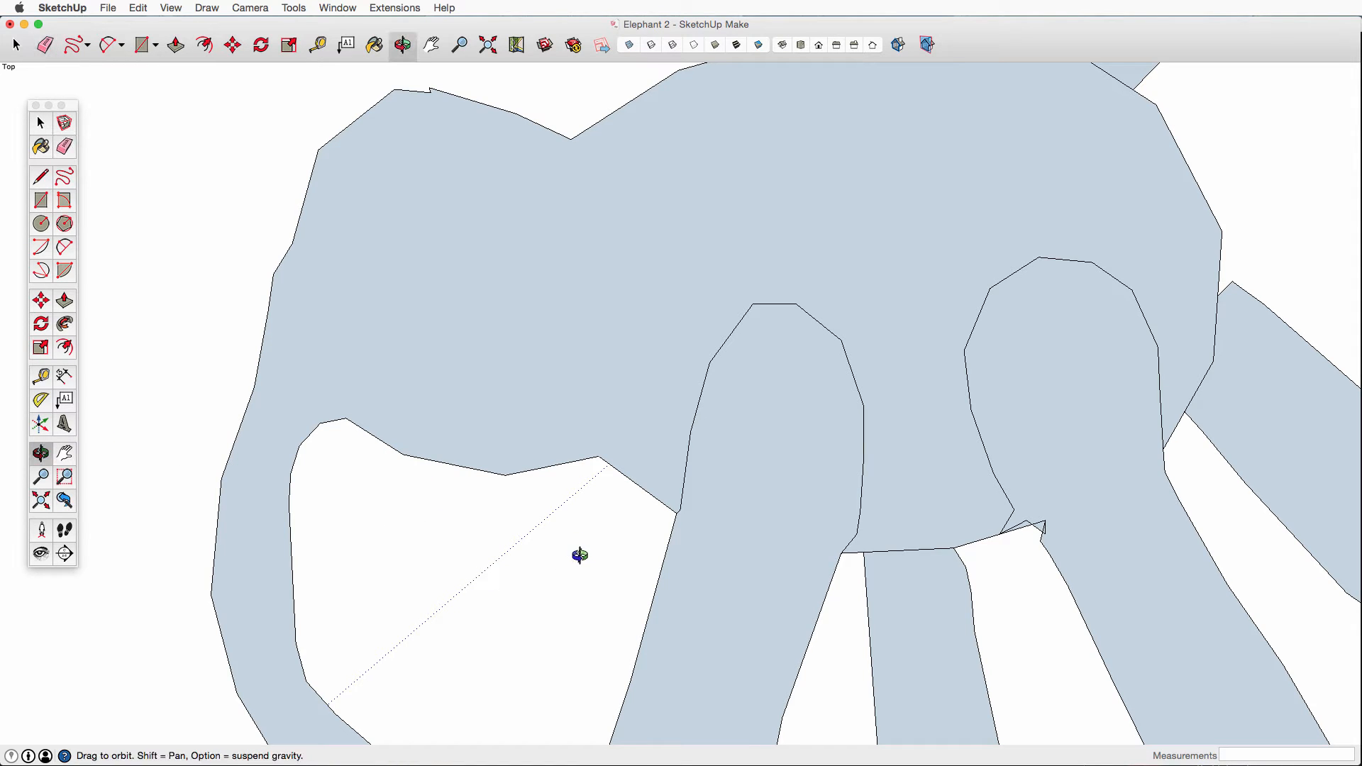
# Step: Join the belly edge to the near hind leg's front edge with a line about 1" long and erase the stray edges at that corner
pyautogui.moveTo(589, 565); pyautogui.dragTo(563, 578)
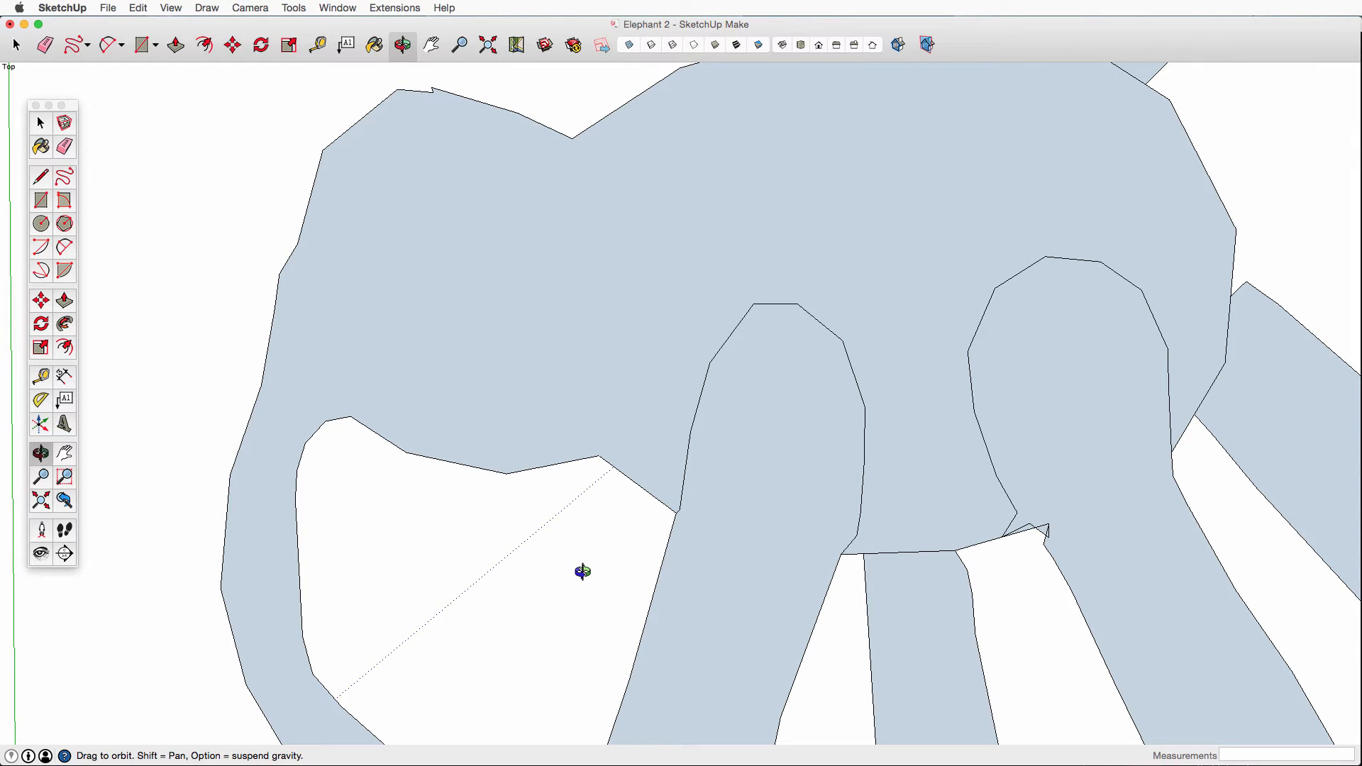
pyautogui.scroll(-3, 642, 560)
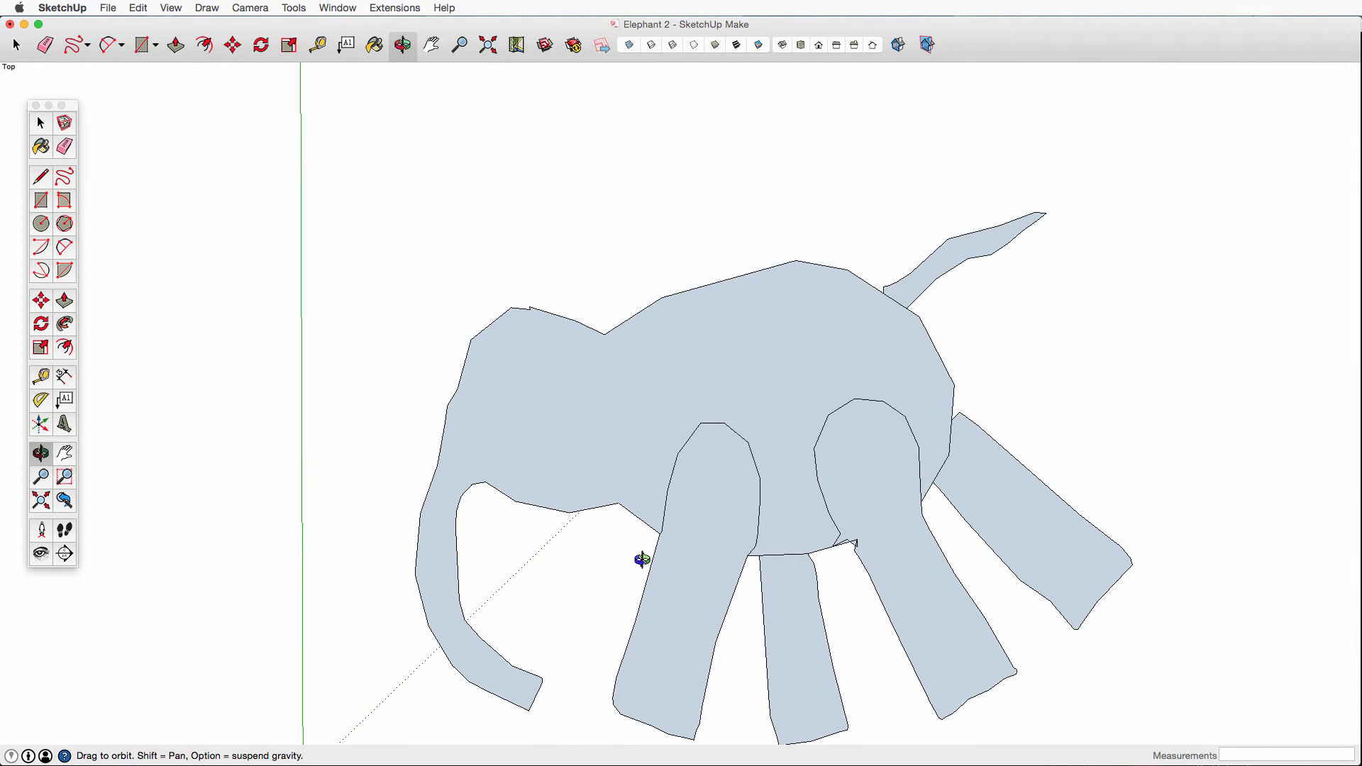
pyautogui.scroll(5, 860, 556)
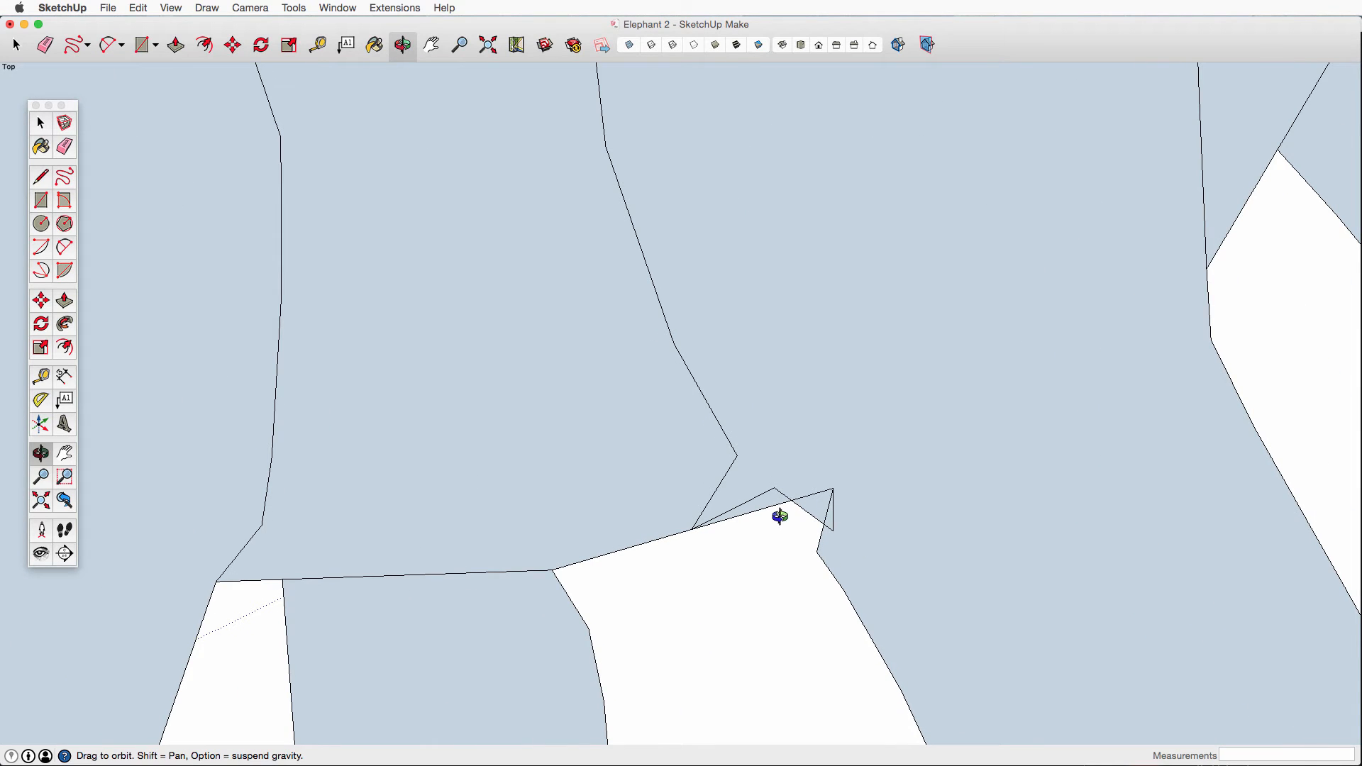
pyautogui.click(41, 177)
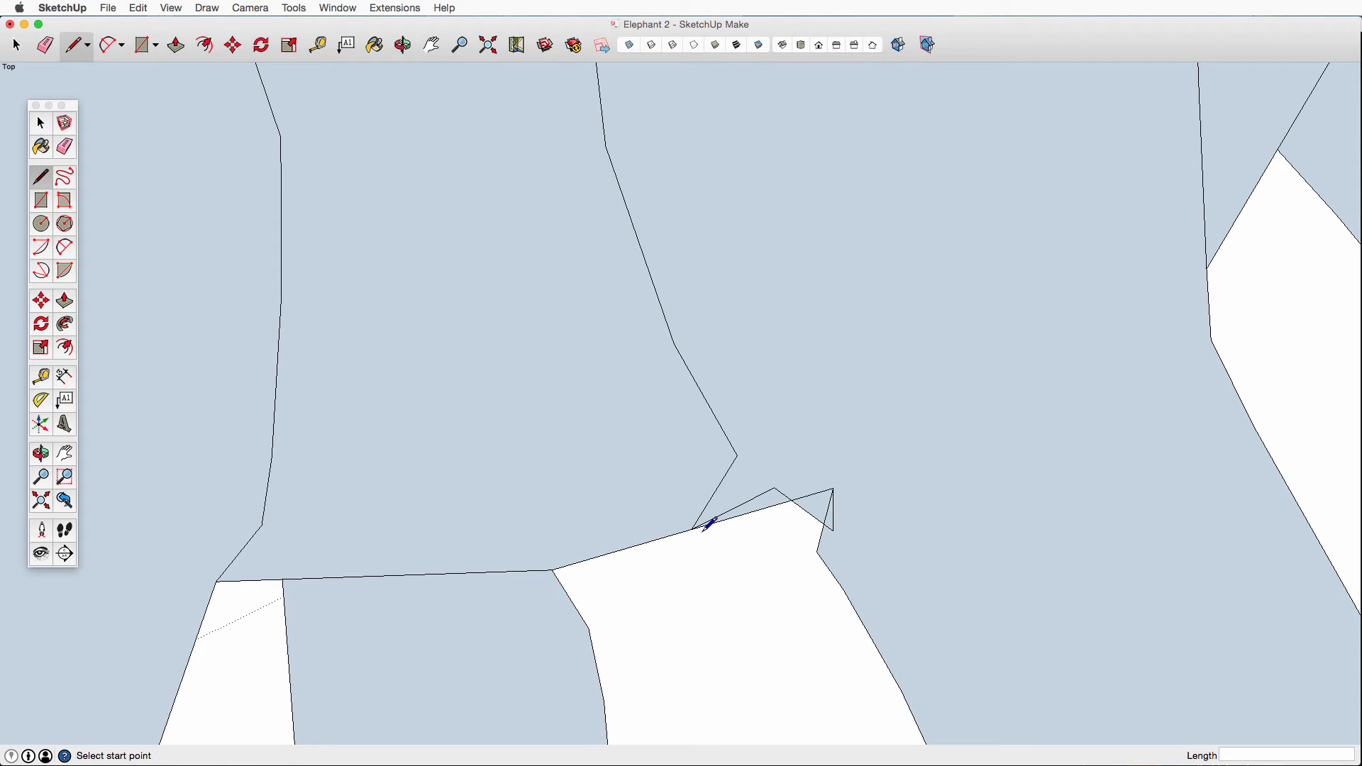
pyautogui.click(753, 510)
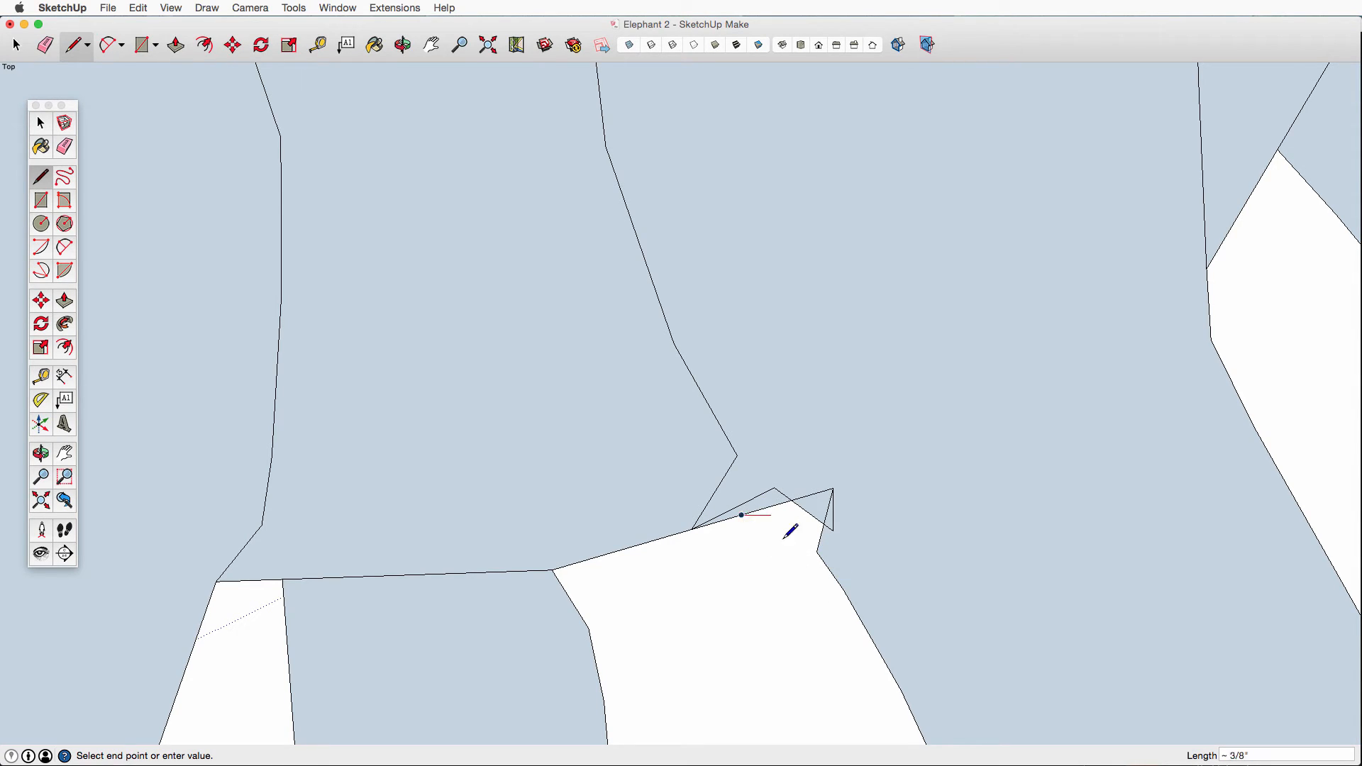
pyautogui.click(817, 552)
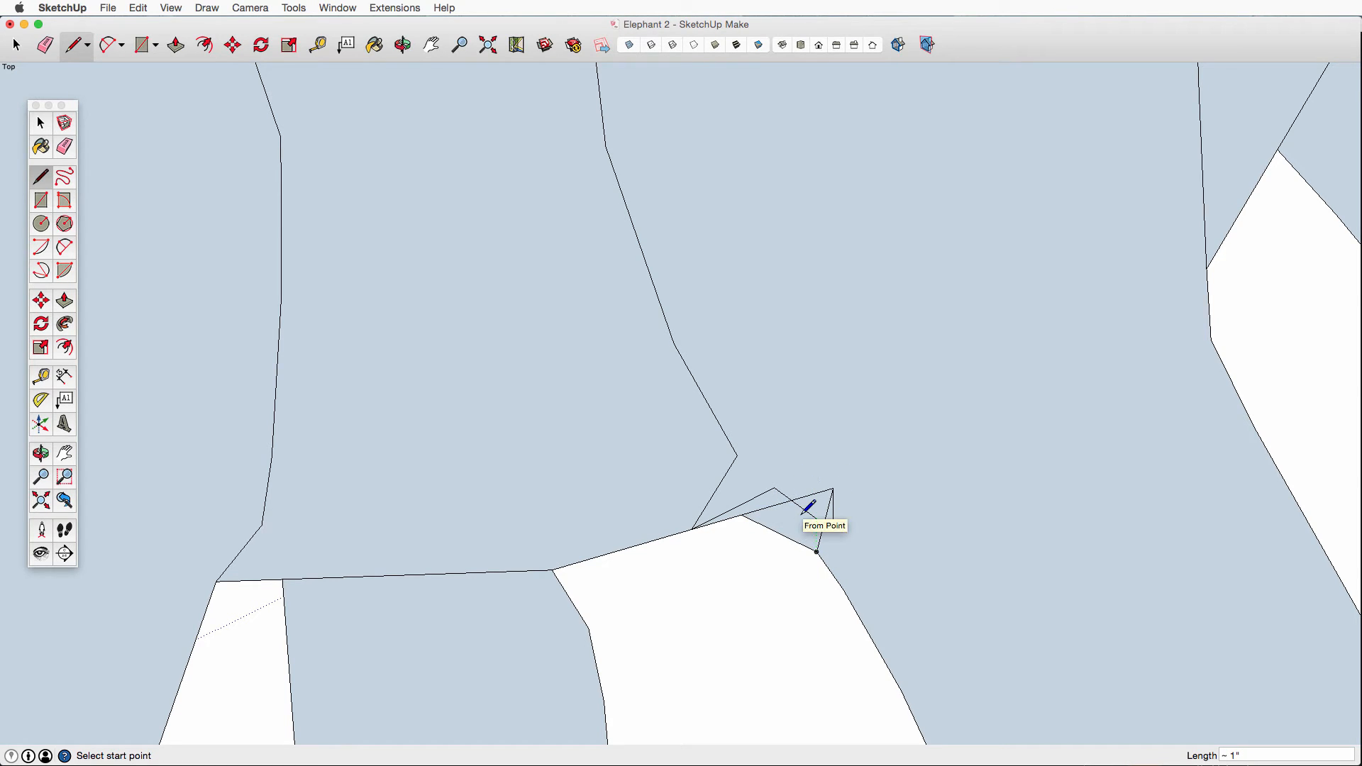
pyautogui.press('e')
pyautogui.moveTo(816, 521)
pyautogui.mouseDown()
pyautogui.moveTo(837, 509)
pyautogui.moveTo(814, 491)
pyautogui.moveTo(779, 485)
pyautogui.moveTo(784, 502)
pyautogui.mouseUp()
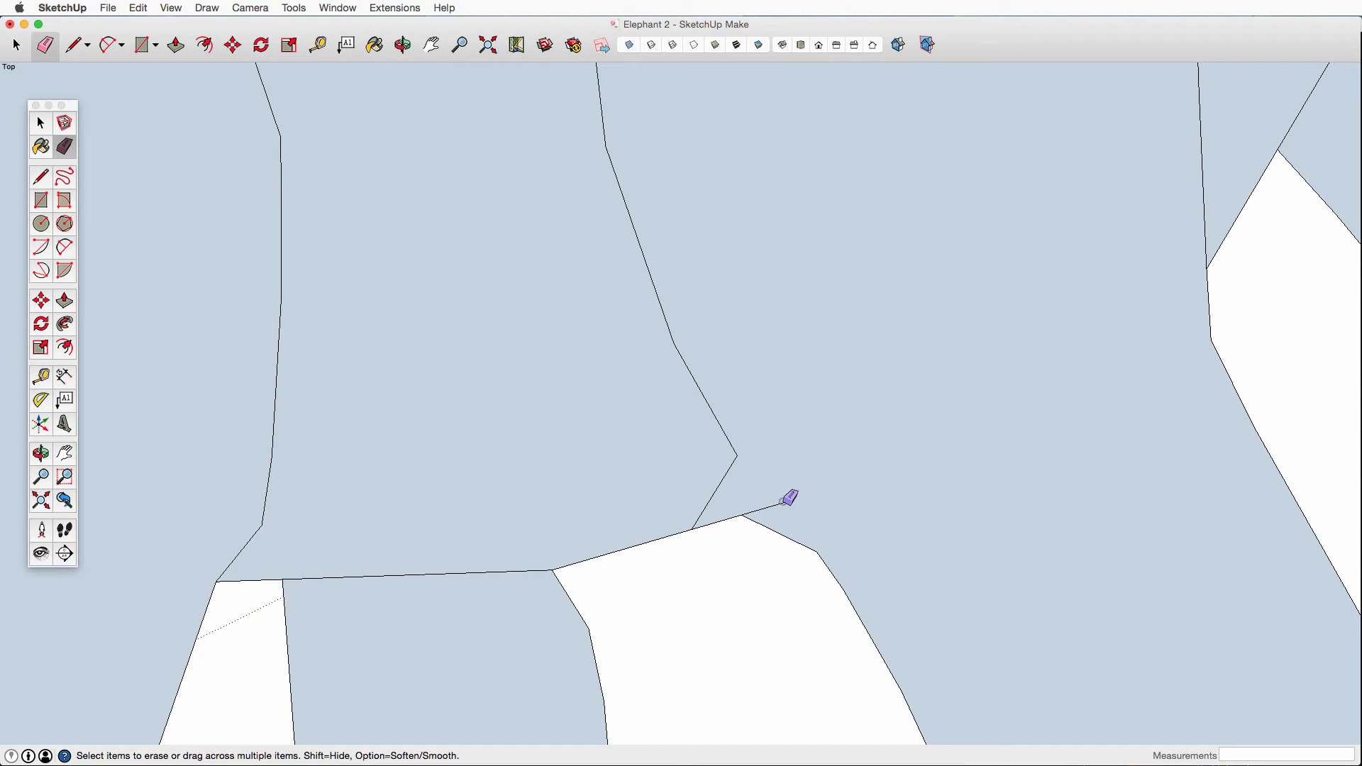
pyautogui.click(778, 501)
# Step: Straighten the near hind leg's front edge with a line across the kink, extend the belly edge to it, and erase the leftover segments
pyautogui.click(41, 177)
pyautogui.click(738, 455)
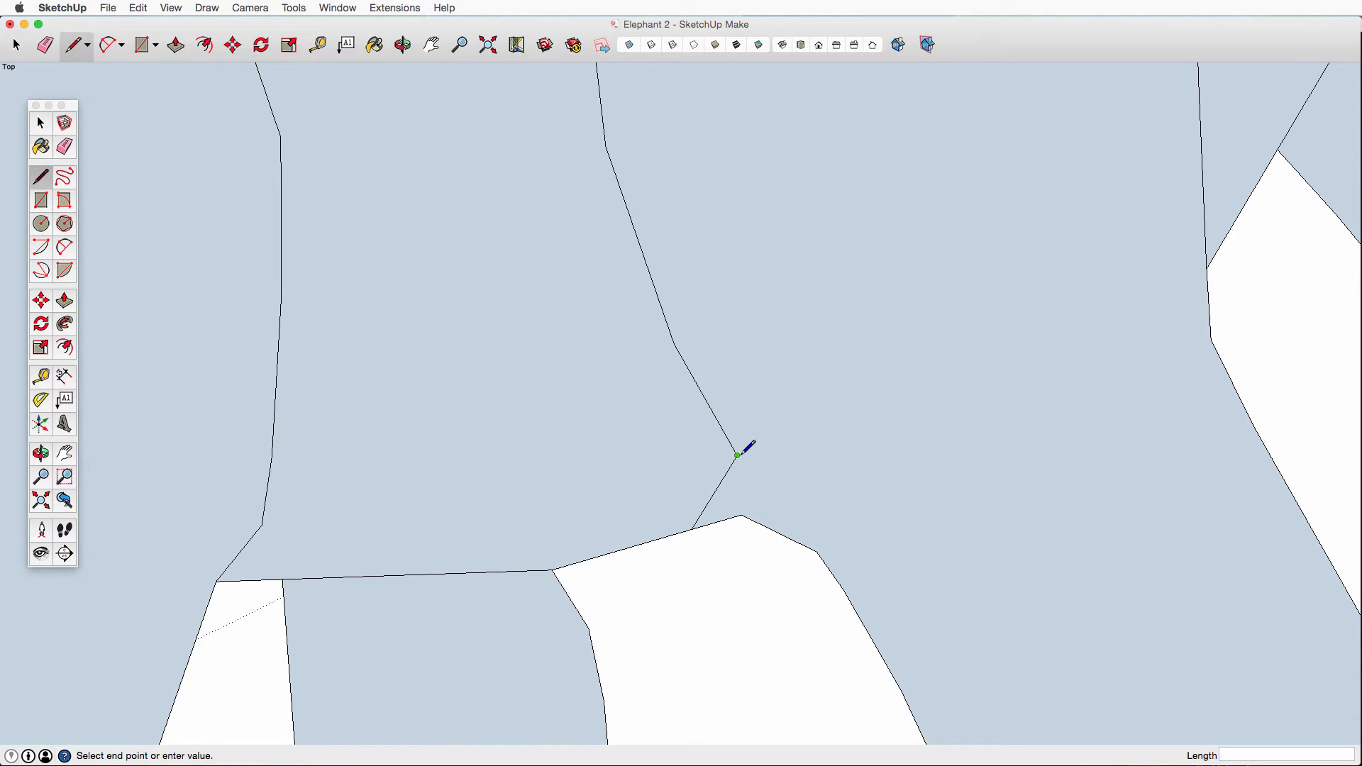
pyautogui.click(815, 549)
pyautogui.click(741, 514)
pyautogui.click(777, 505)
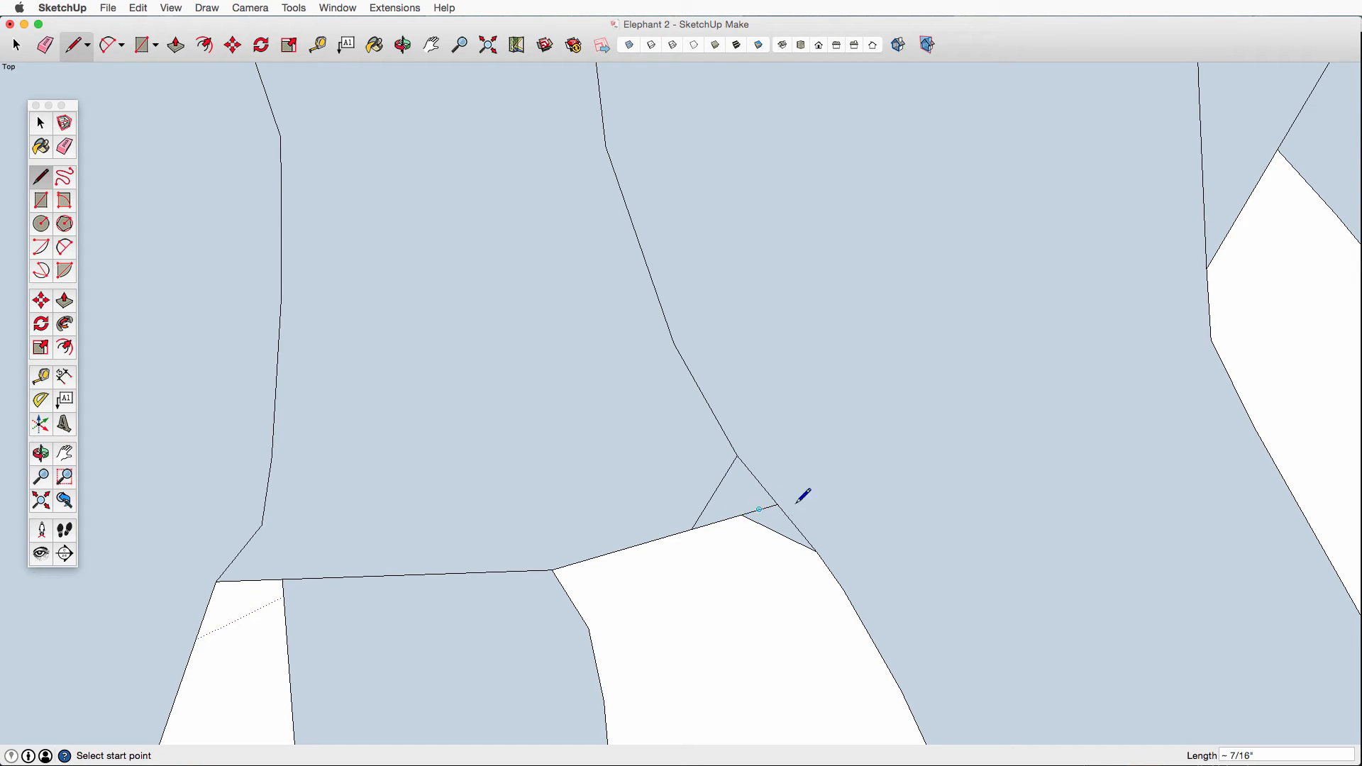
pyautogui.press('e')
pyautogui.click(785, 531)
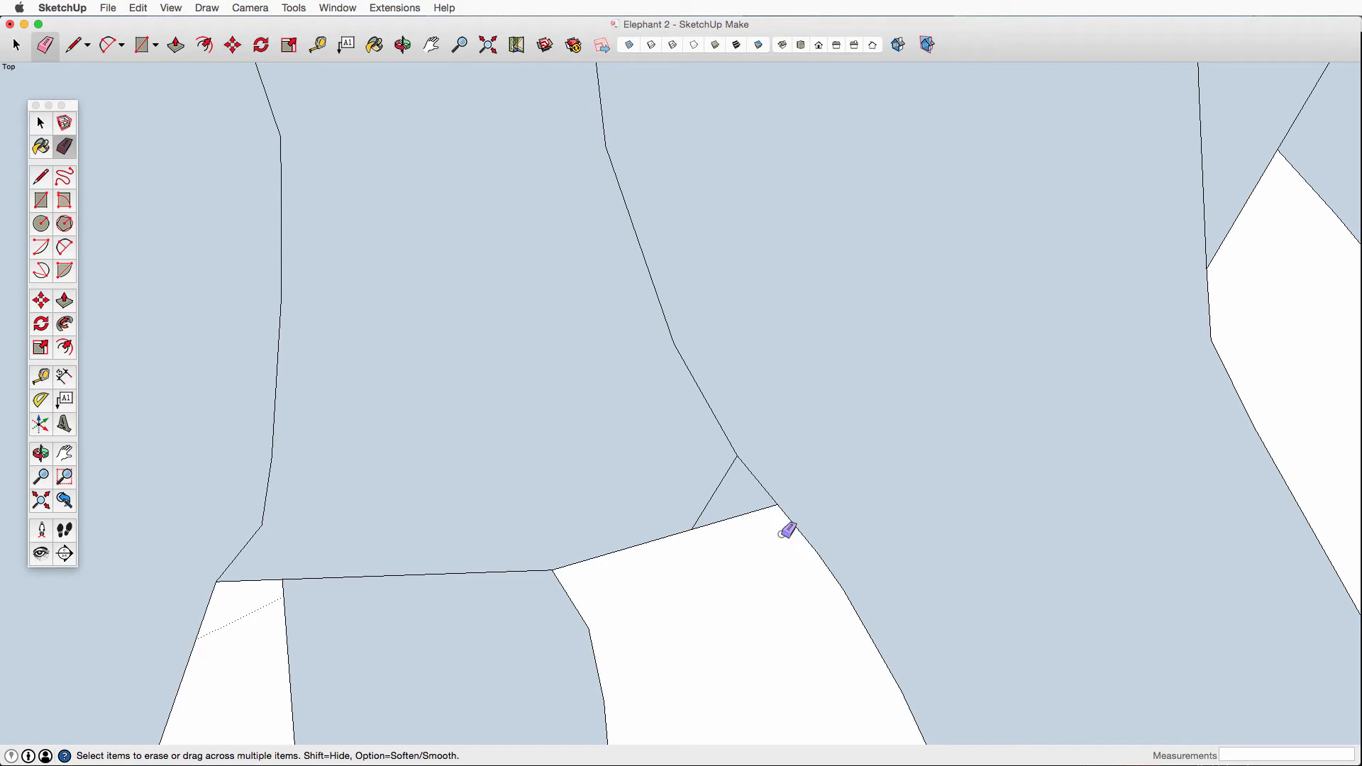
pyautogui.click(733, 473)
pyautogui.scroll(-3, 669, 487)
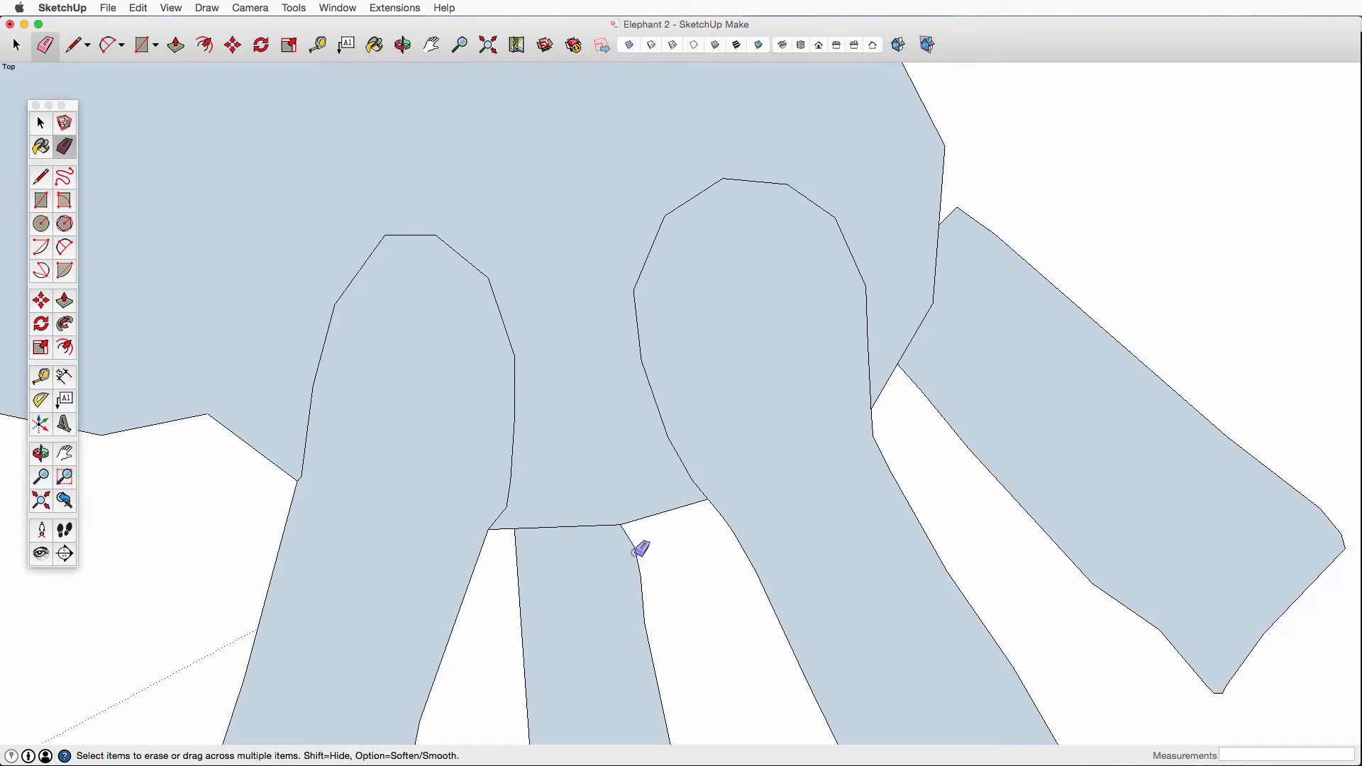
# Step: Reshape the far front leg's upper rear corner with a line about 7/8" long up to the belly, and erase the old slanted edge
pyautogui.scroll(4, 638, 547)
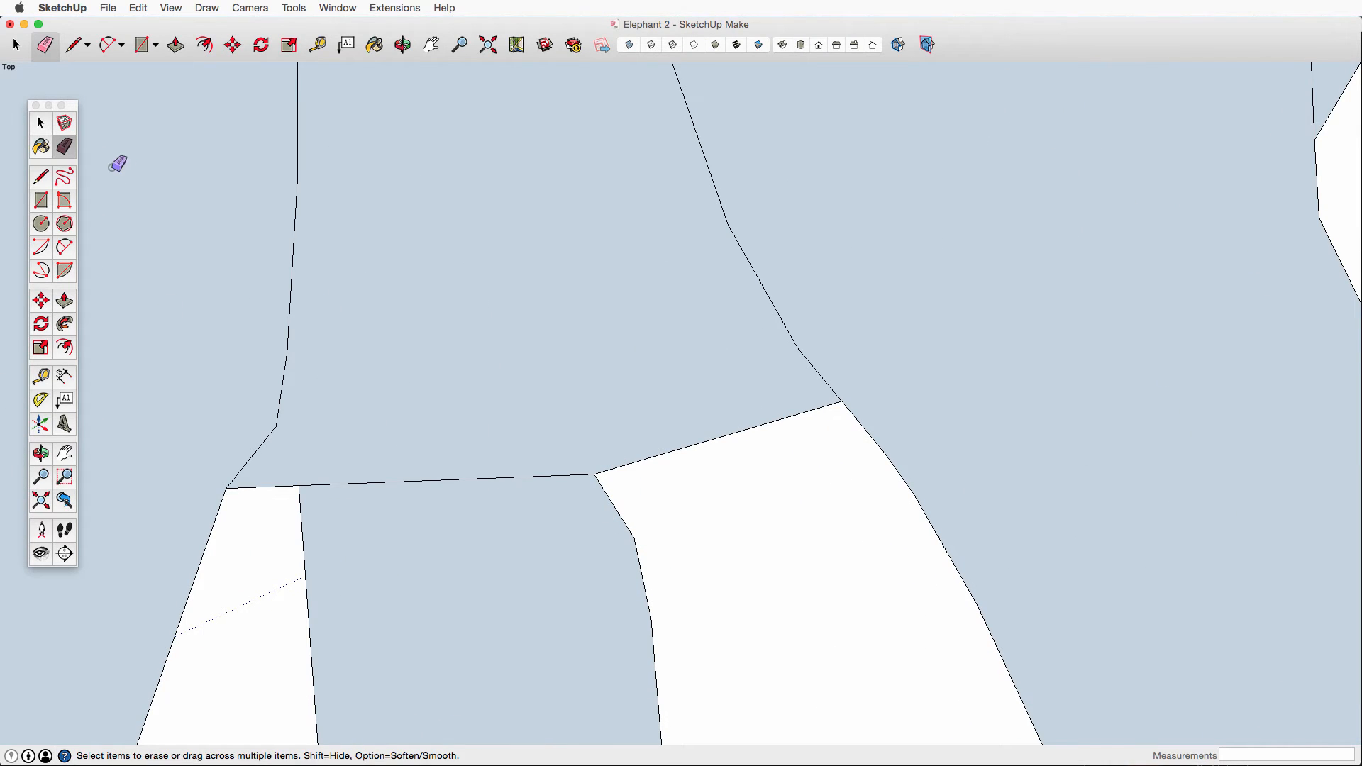
pyautogui.click(40, 177)
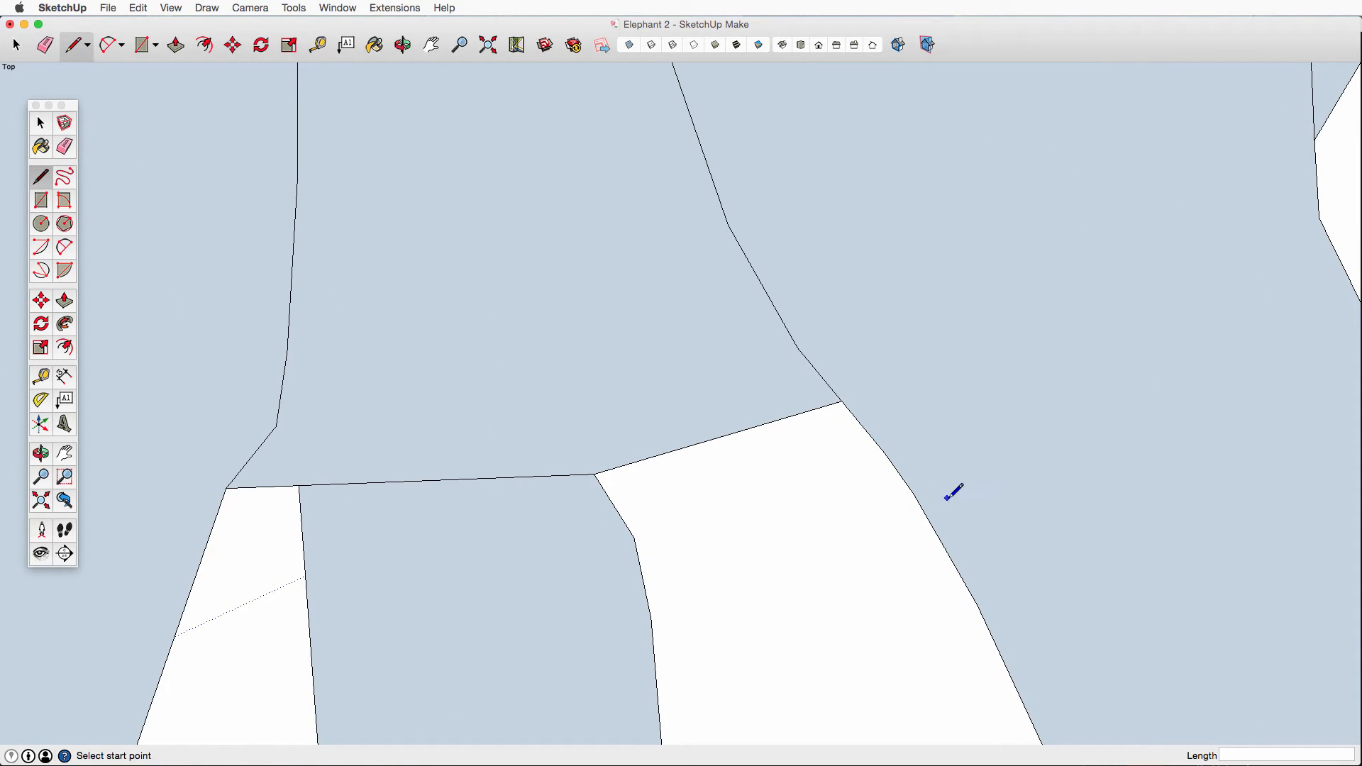
pyautogui.click(633, 538)
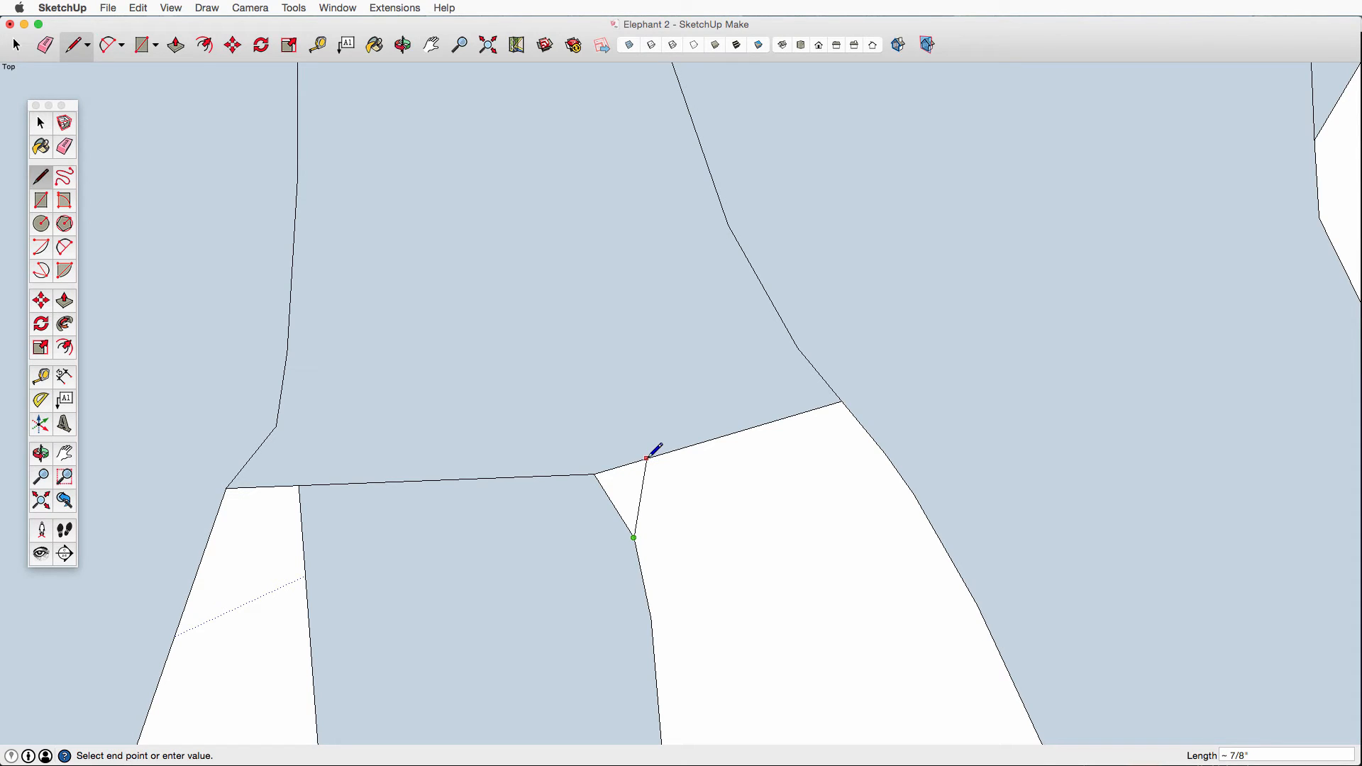
pyautogui.click(646, 459)
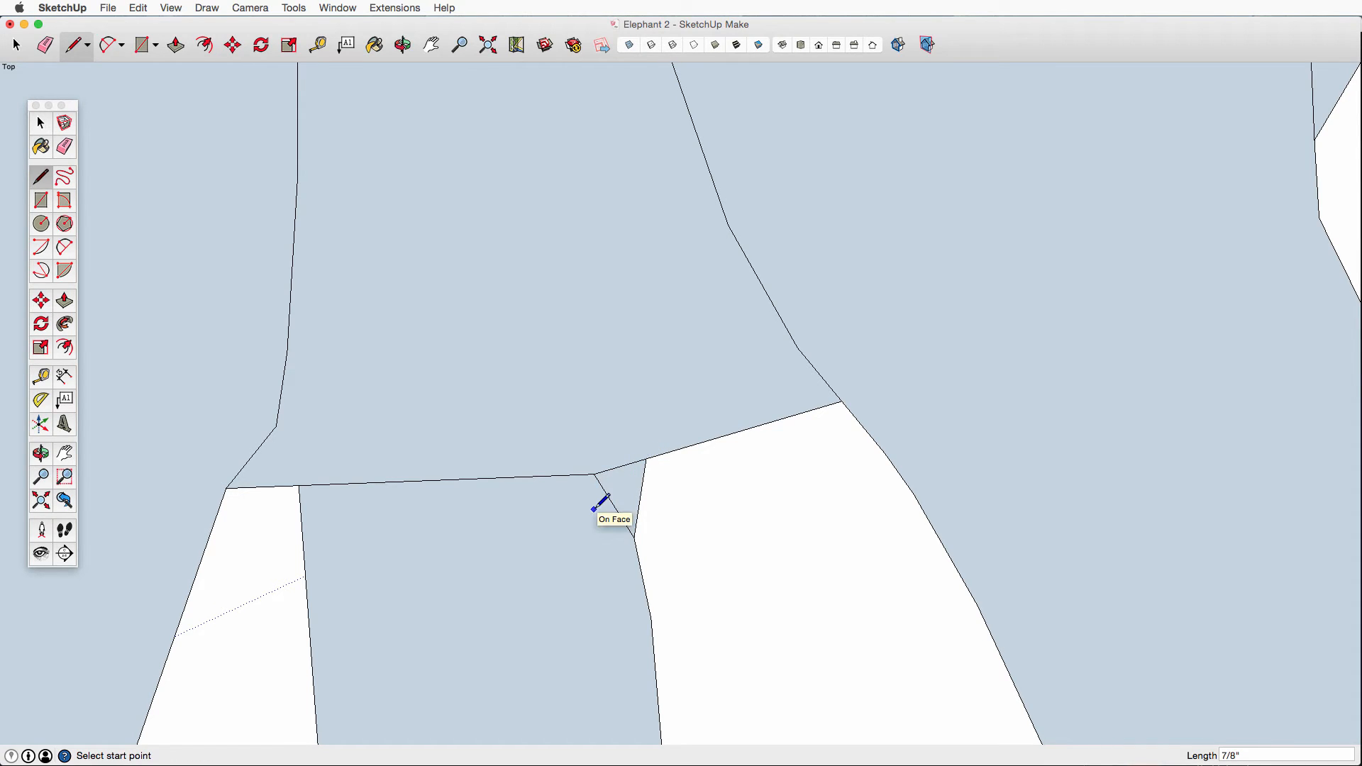
pyautogui.press('e')
pyautogui.click(610, 499)
pyautogui.scroll(-2, 607, 518)
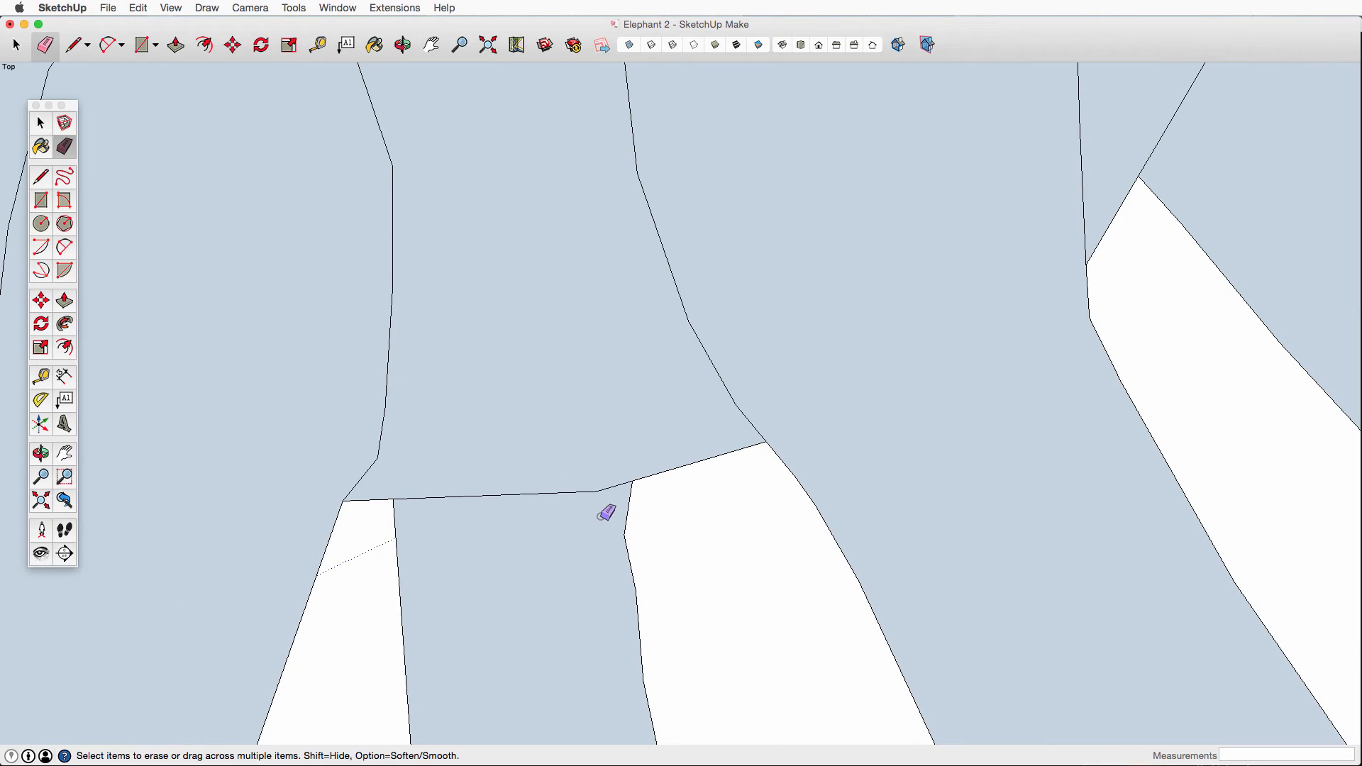
pyautogui.scroll(-5, 582, 509)
pyautogui.scroll(-1, 583, 511)
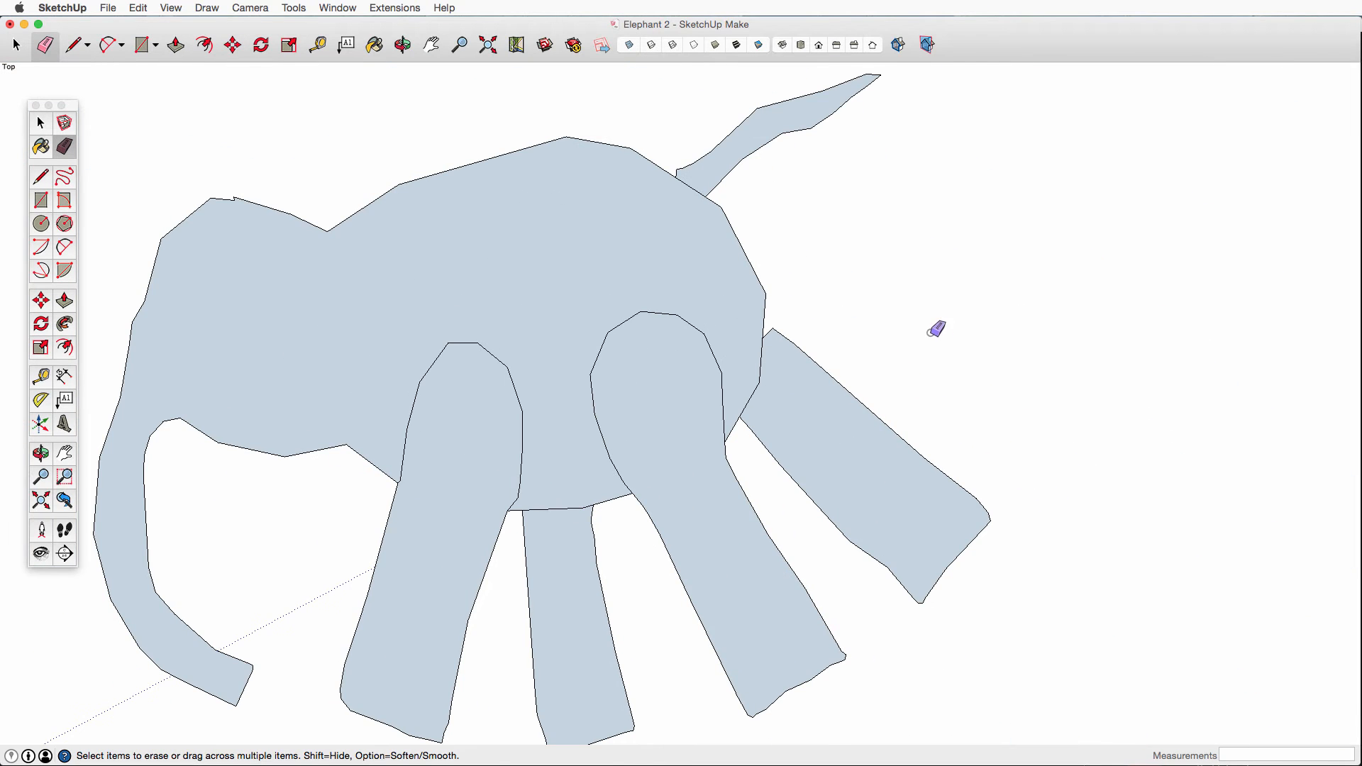
pyautogui.scroll(6, 824, 307)
pyautogui.scroll(-8, 747, 331)
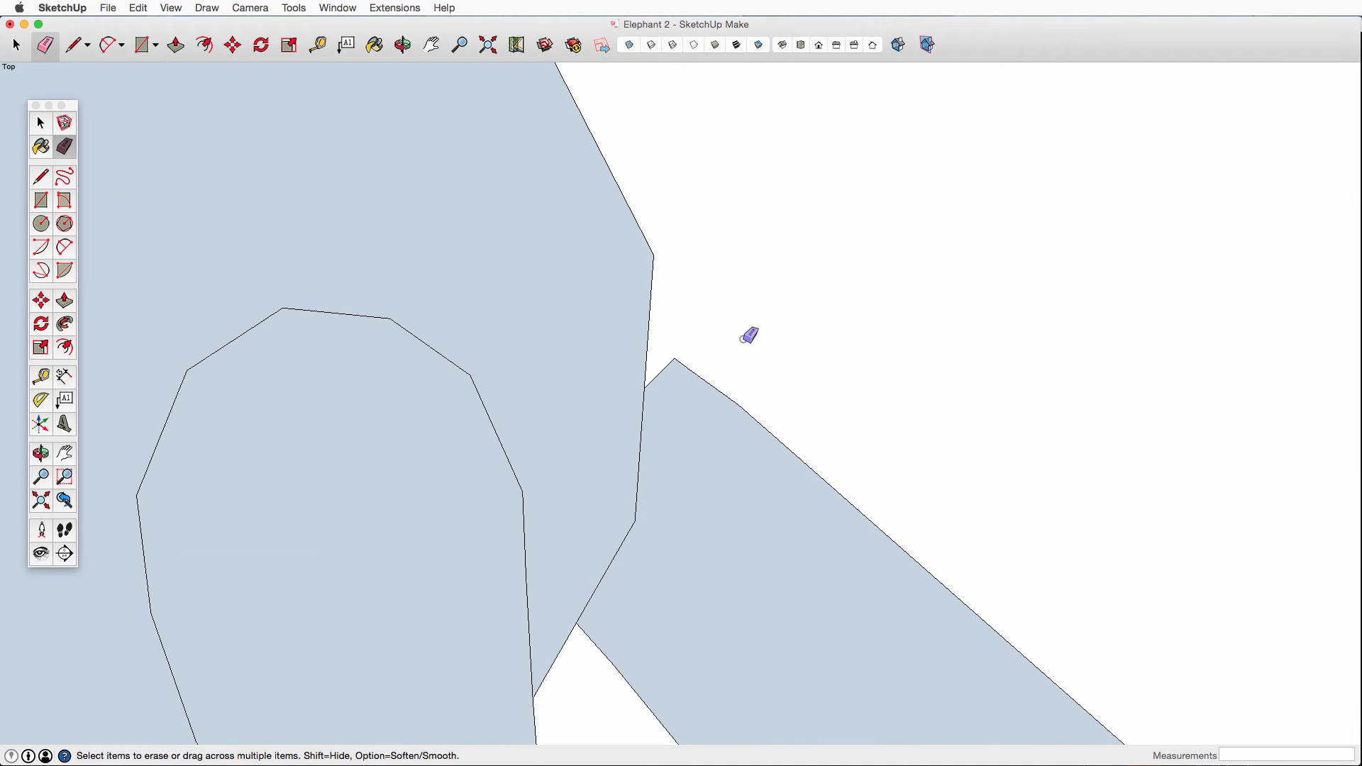
pyautogui.scroll(8, 626, 453)
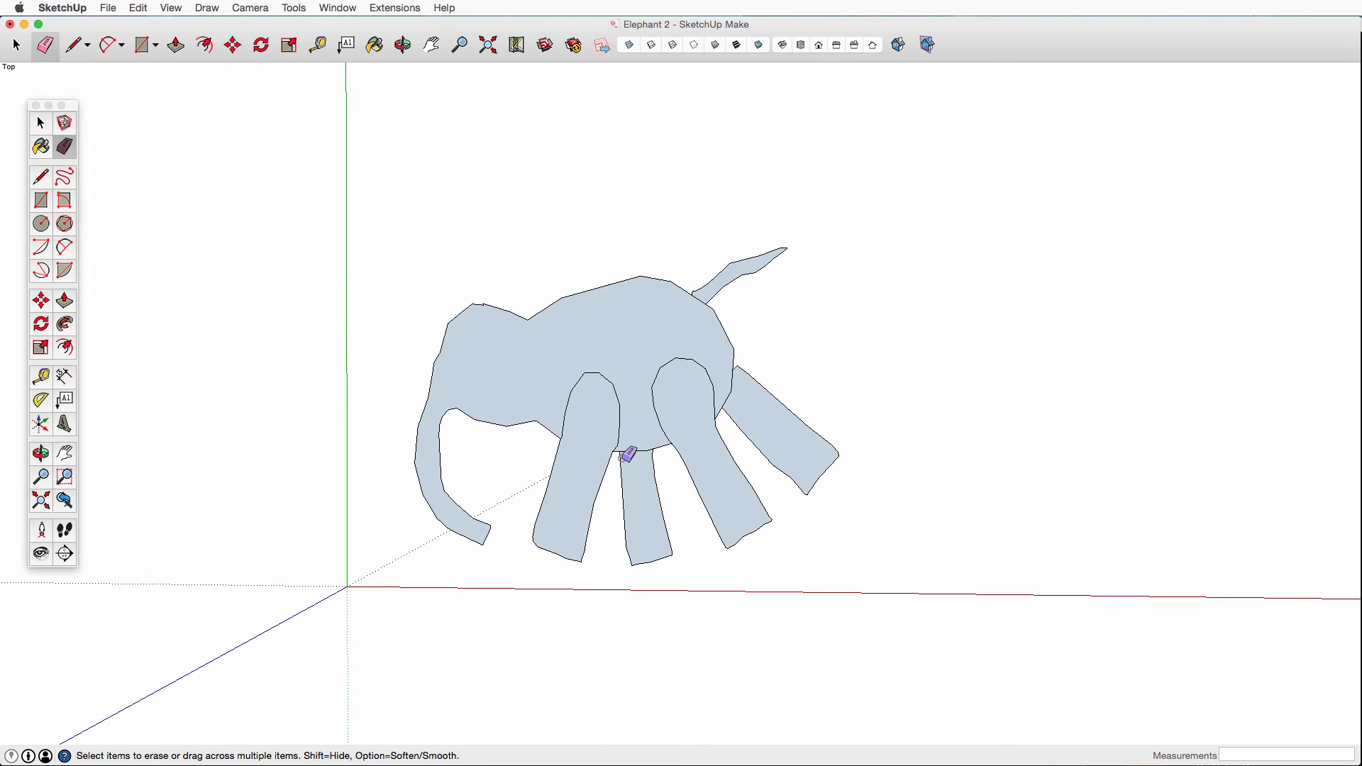
pyautogui.scroll(-8, 645, 442)
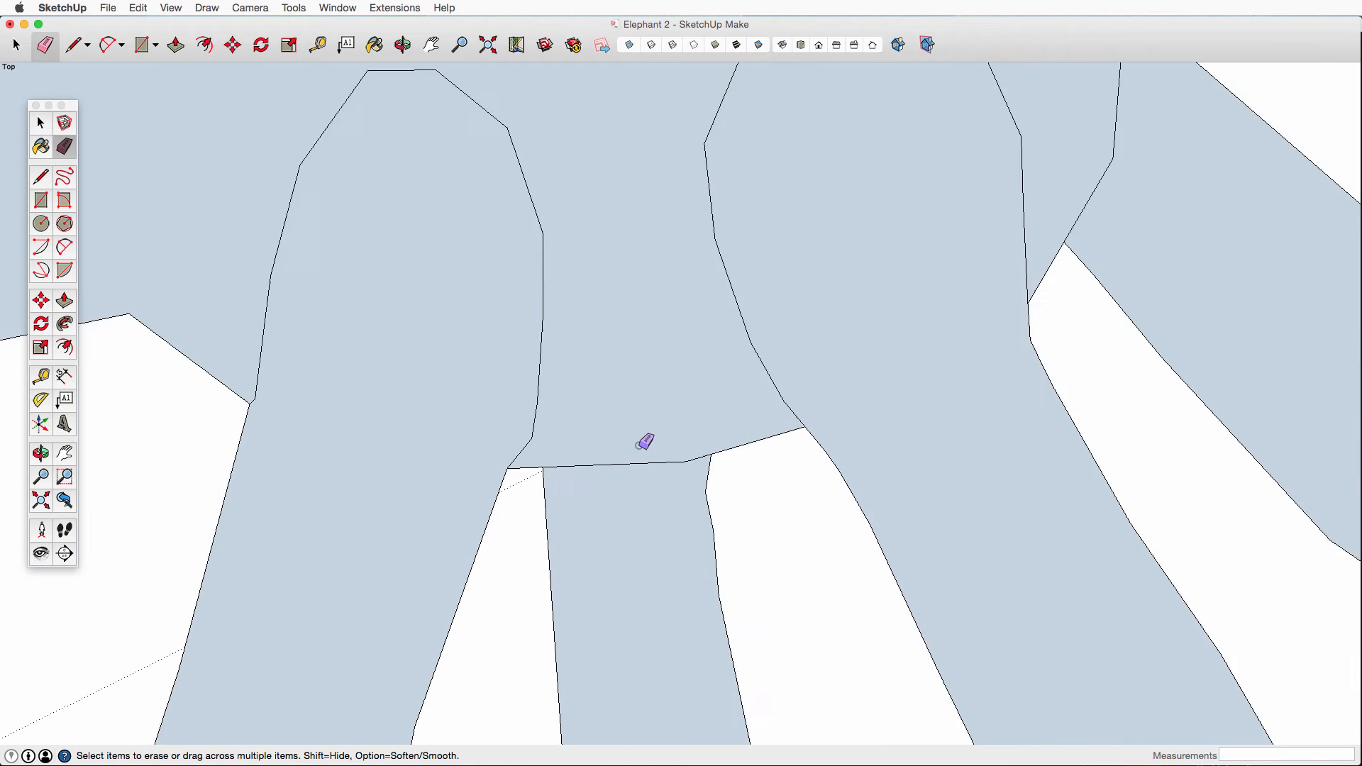
pyautogui.scroll(6, 918, 252)
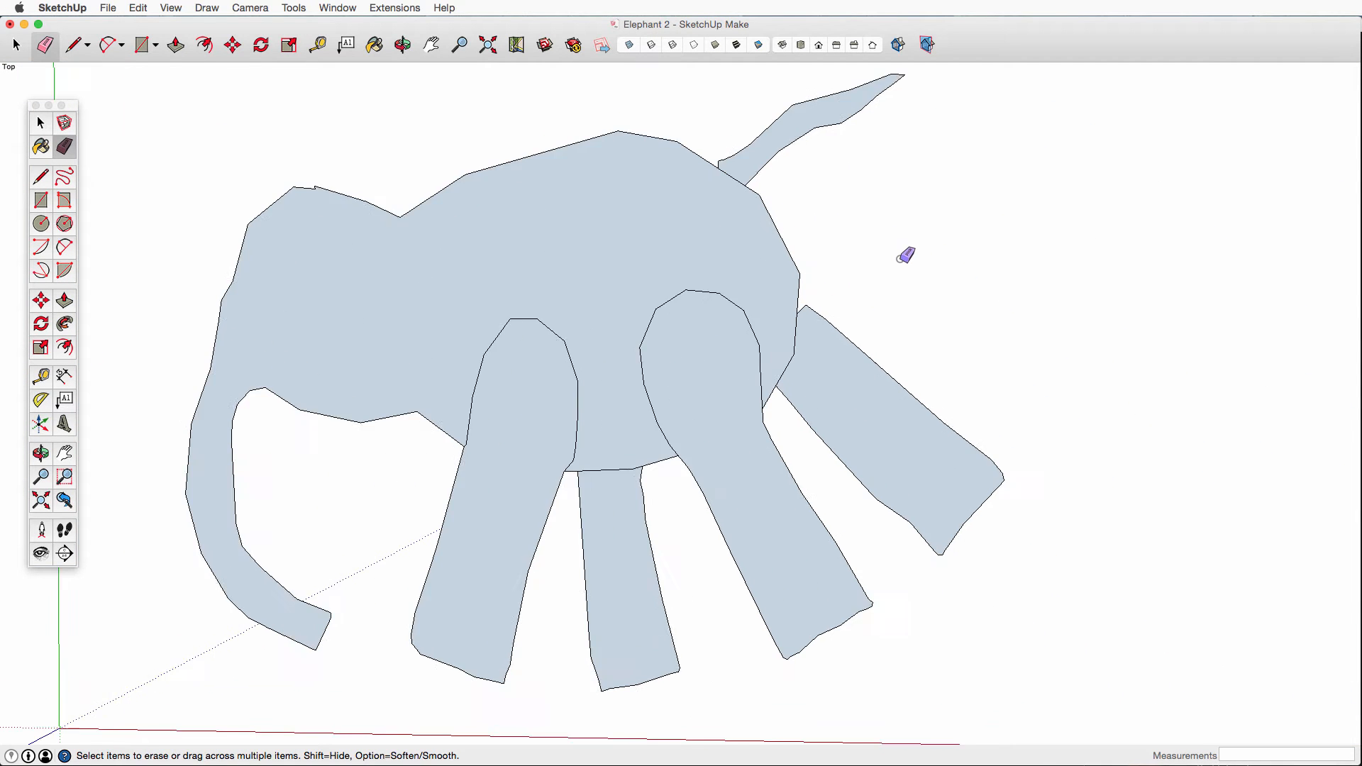
# Step: Bridge the gap between the rump's corner and the far hind leg's outer edge with a line, and erase the leg's old top edges
pyautogui.scroll(6, 731, 356)
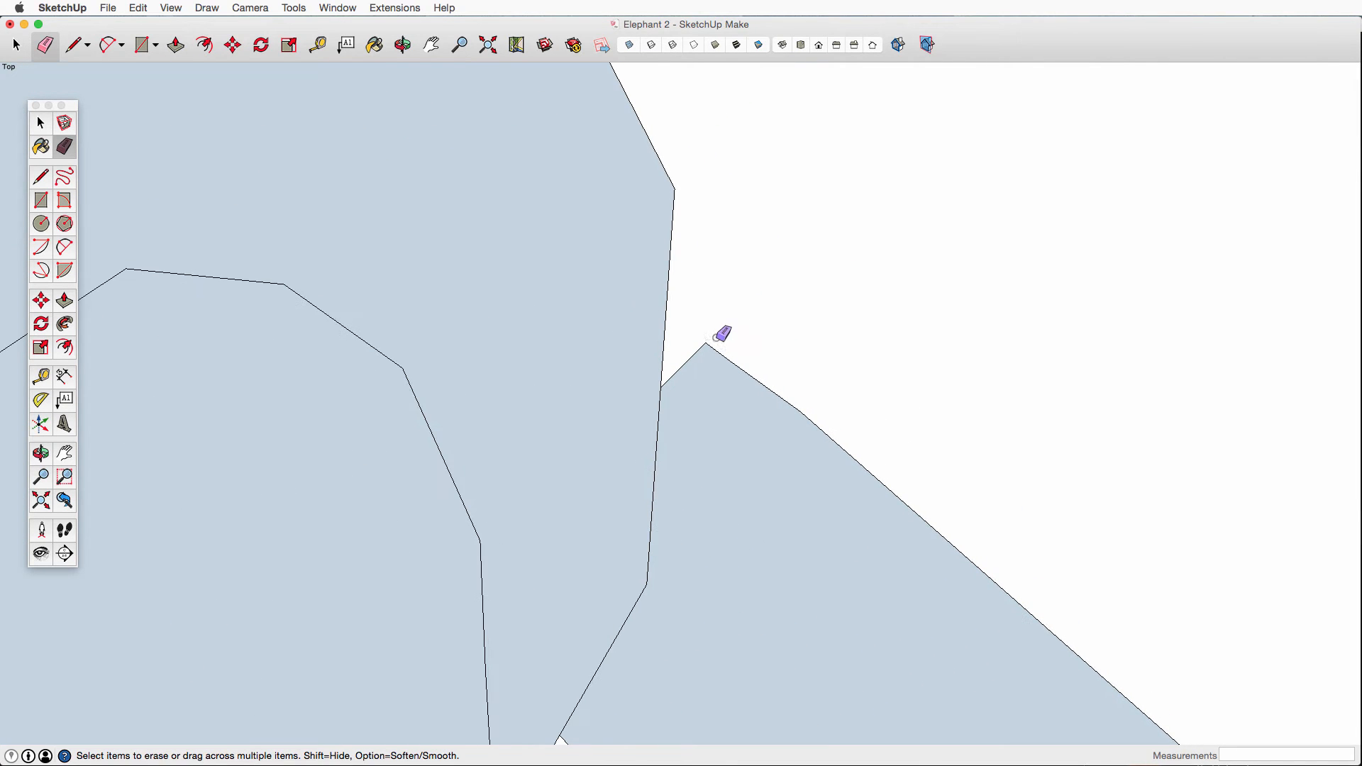
pyautogui.press('l')
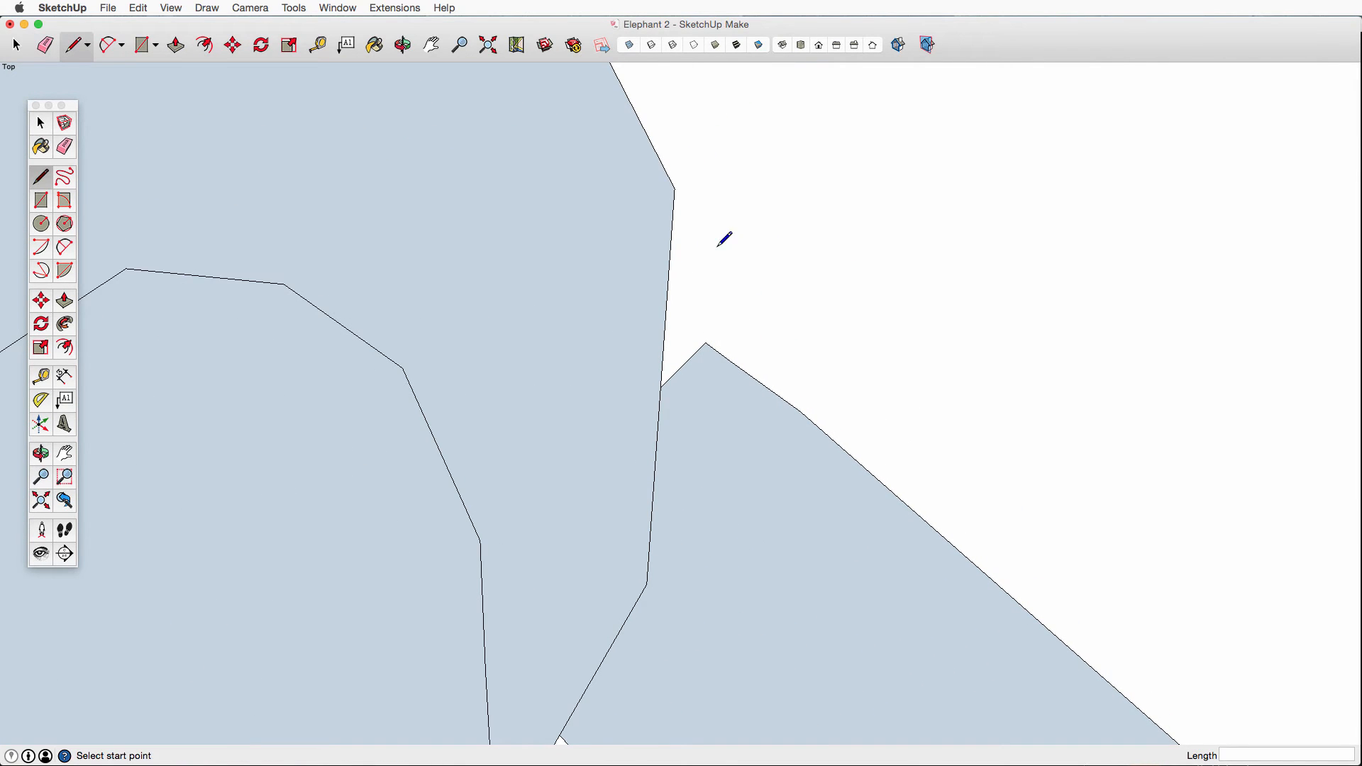
pyautogui.click(676, 189)
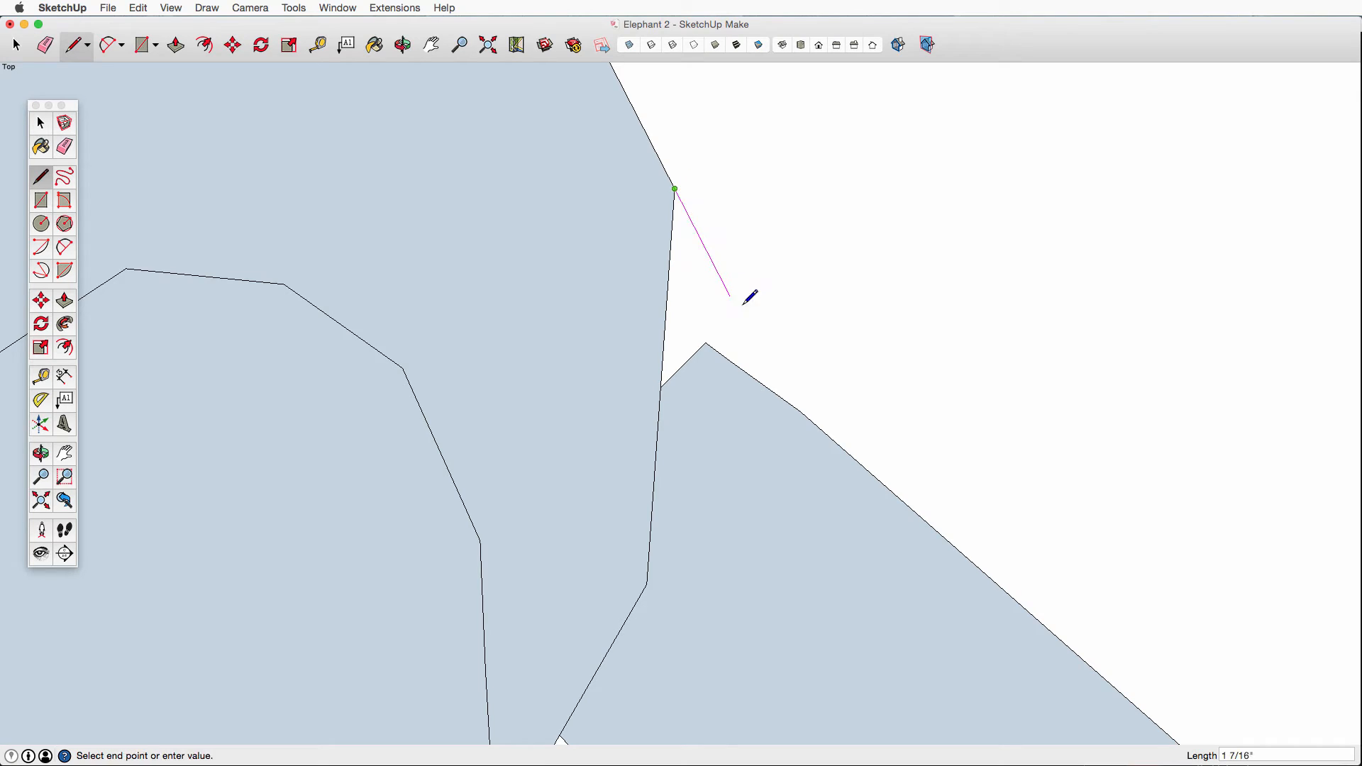
pyautogui.click(805, 411)
pyautogui.press('e')
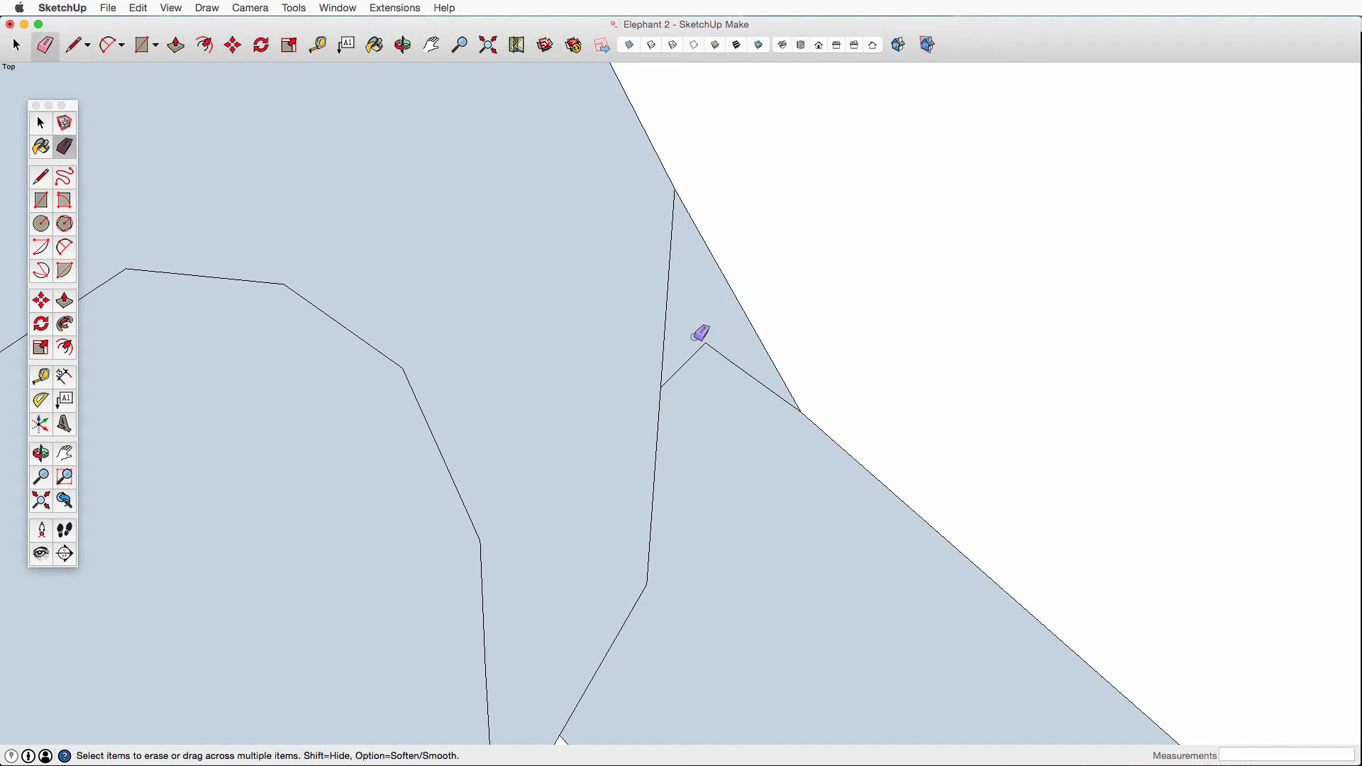
pyautogui.moveTo(700, 350); pyautogui.dragTo(730, 351)
pyautogui.moveTo(722, 355)
pyautogui.mouseDown()
pyautogui.moveTo(710, 358)
pyautogui.moveTo(743, 366)
pyautogui.mouseUp()
pyautogui.scroll(-10, 718, 369)
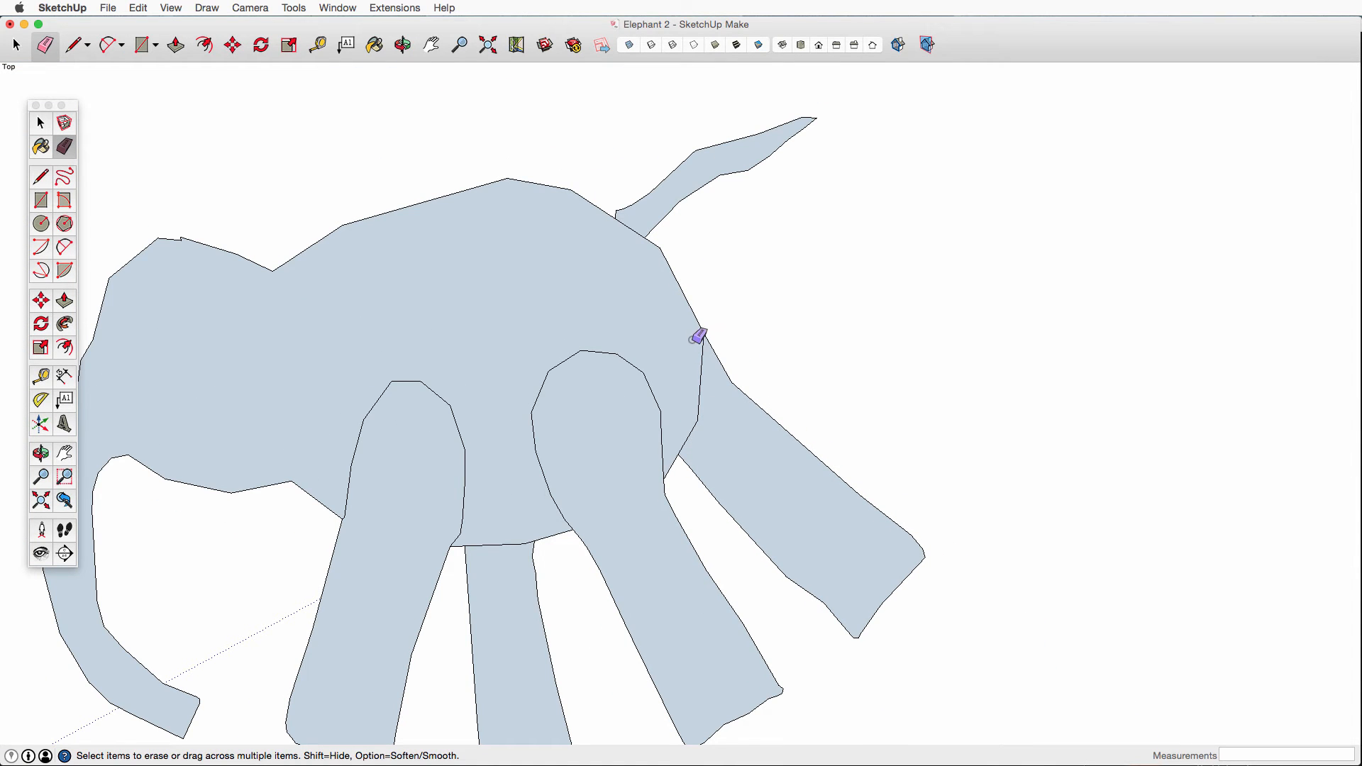
# Step: Extend the tail's upper edge to the back with a line and erase the short old edge at the tail's base
pyautogui.scroll(8, 614, 209)
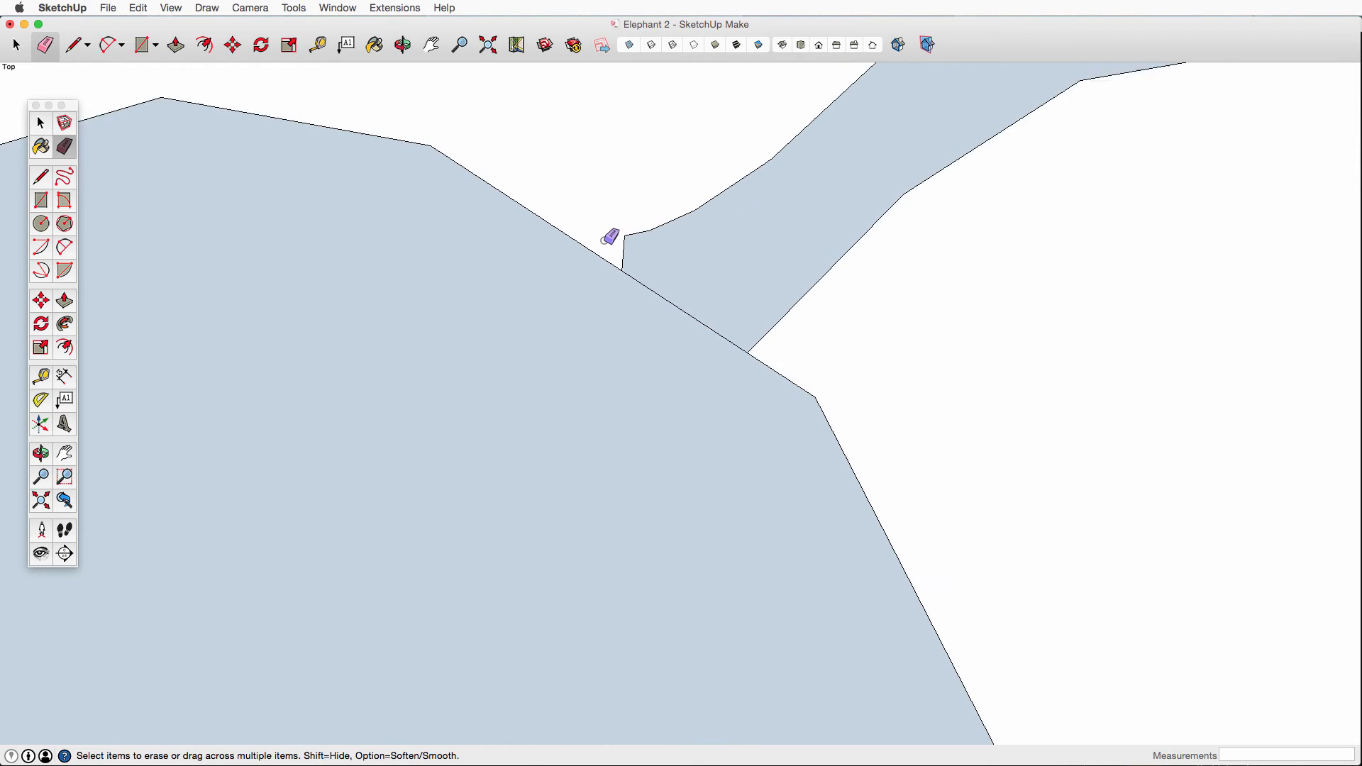
pyautogui.press('l')
pyautogui.click(628, 235)
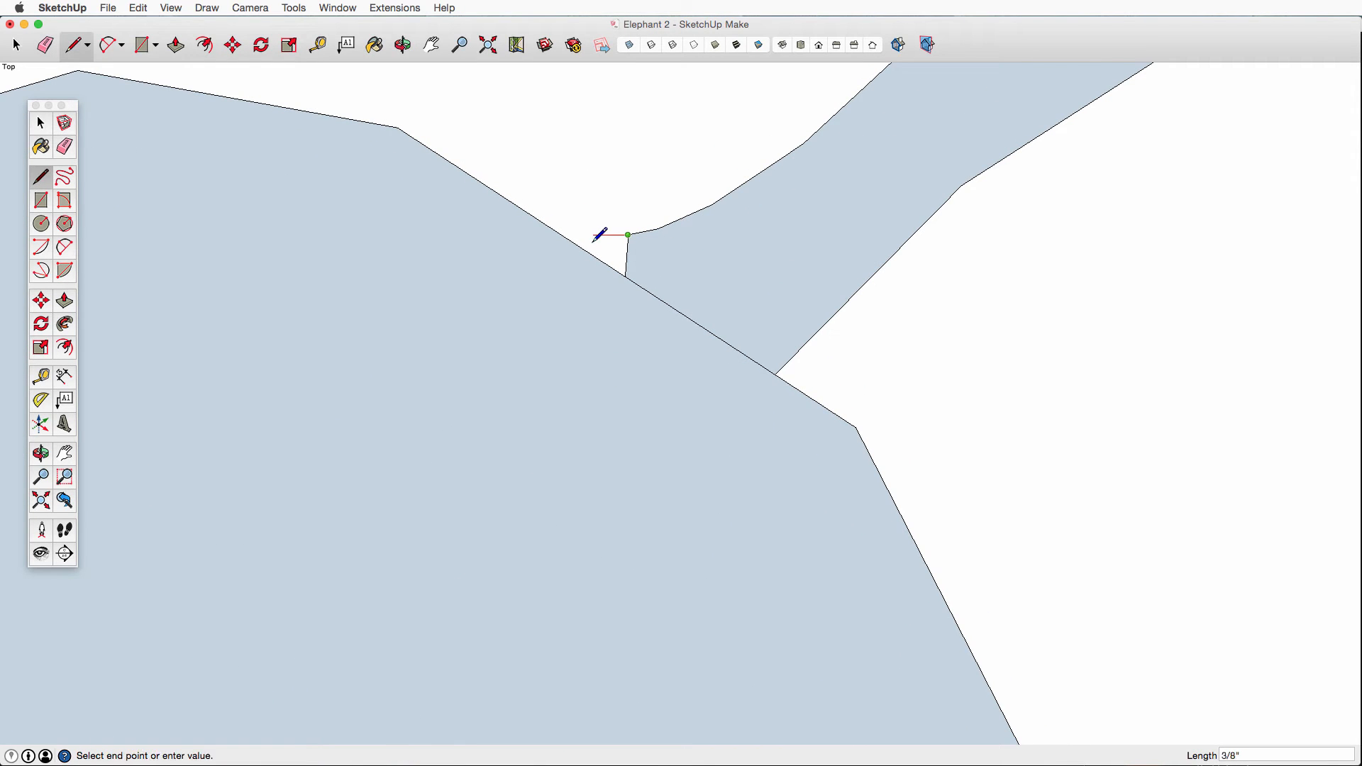
pyautogui.click(578, 245)
pyautogui.press('e')
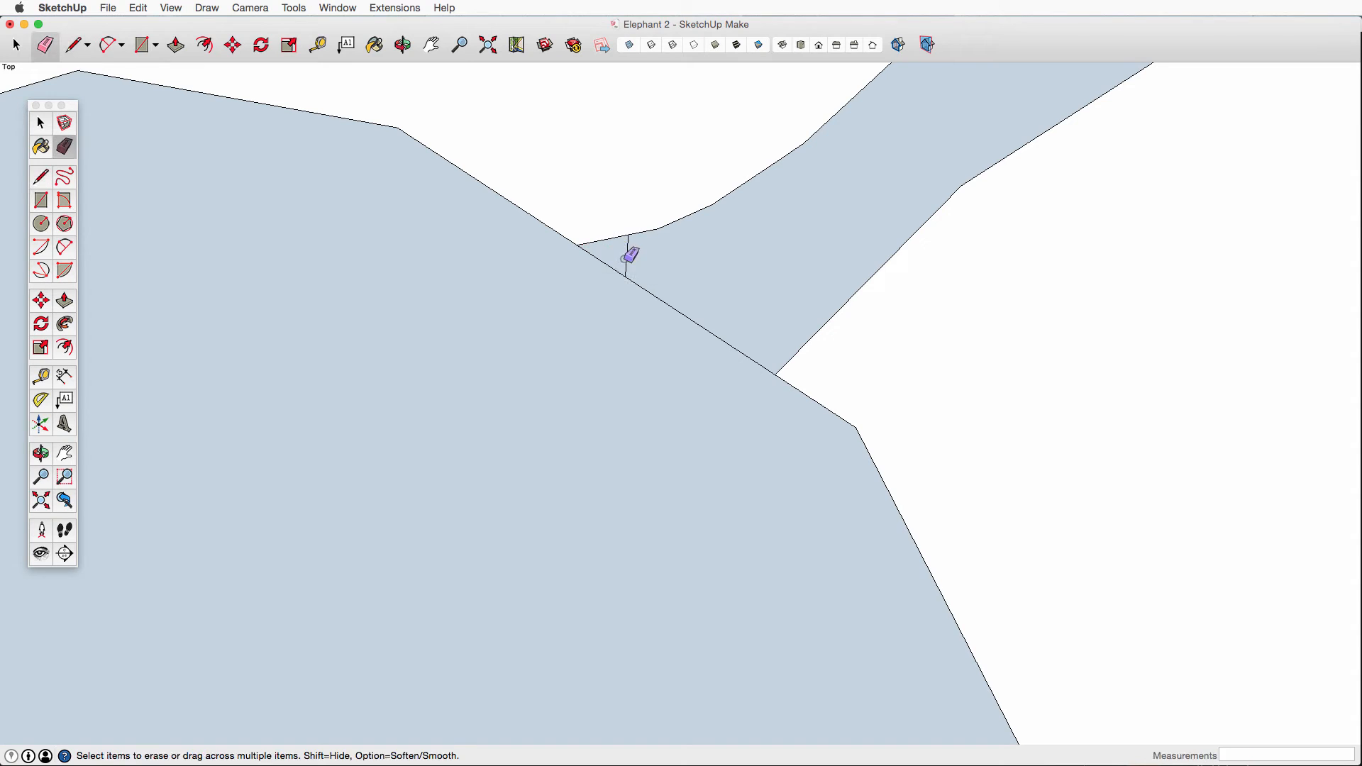
pyautogui.scroll(-6, 748, 338)
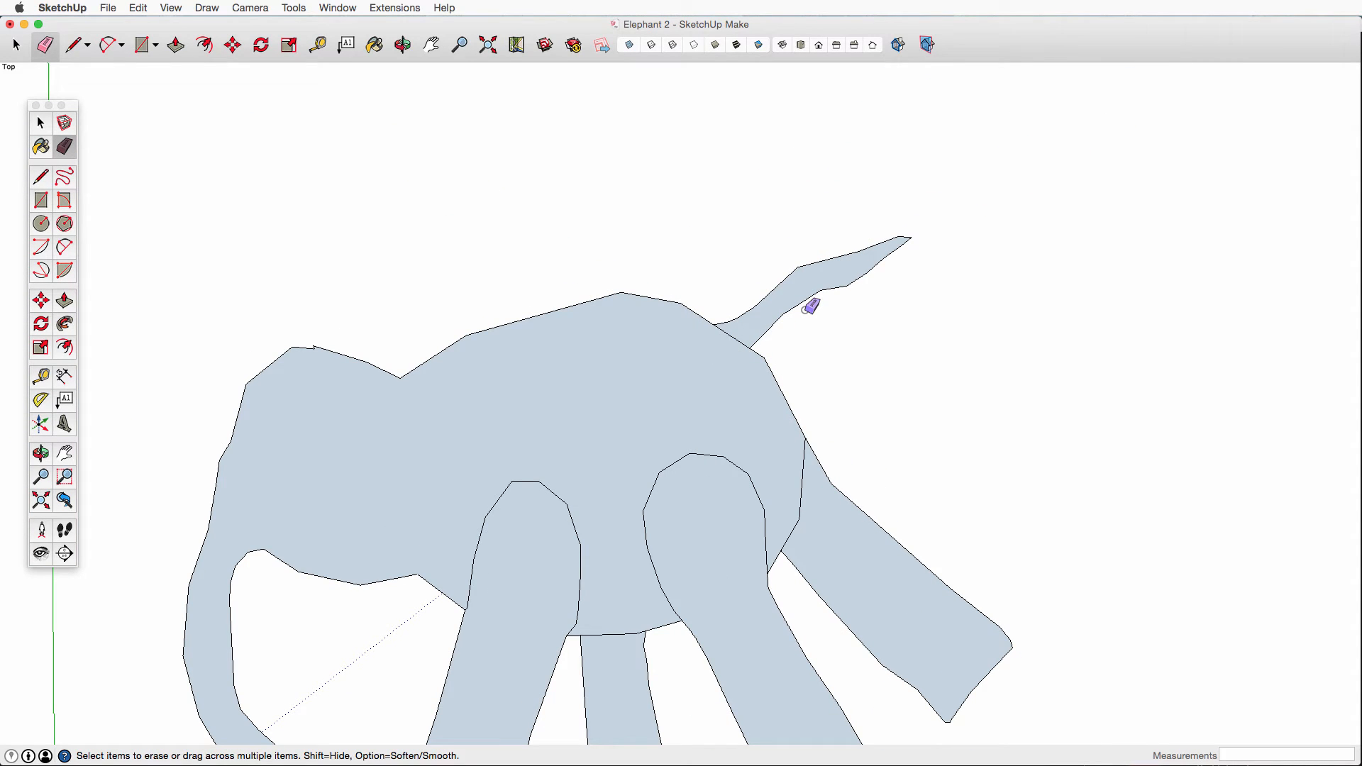
# Step: Close the notch on top of the elephant's head with a line about 1 1/4" long and erase the notch's old edges
pyautogui.scroll(2, 294, 348)
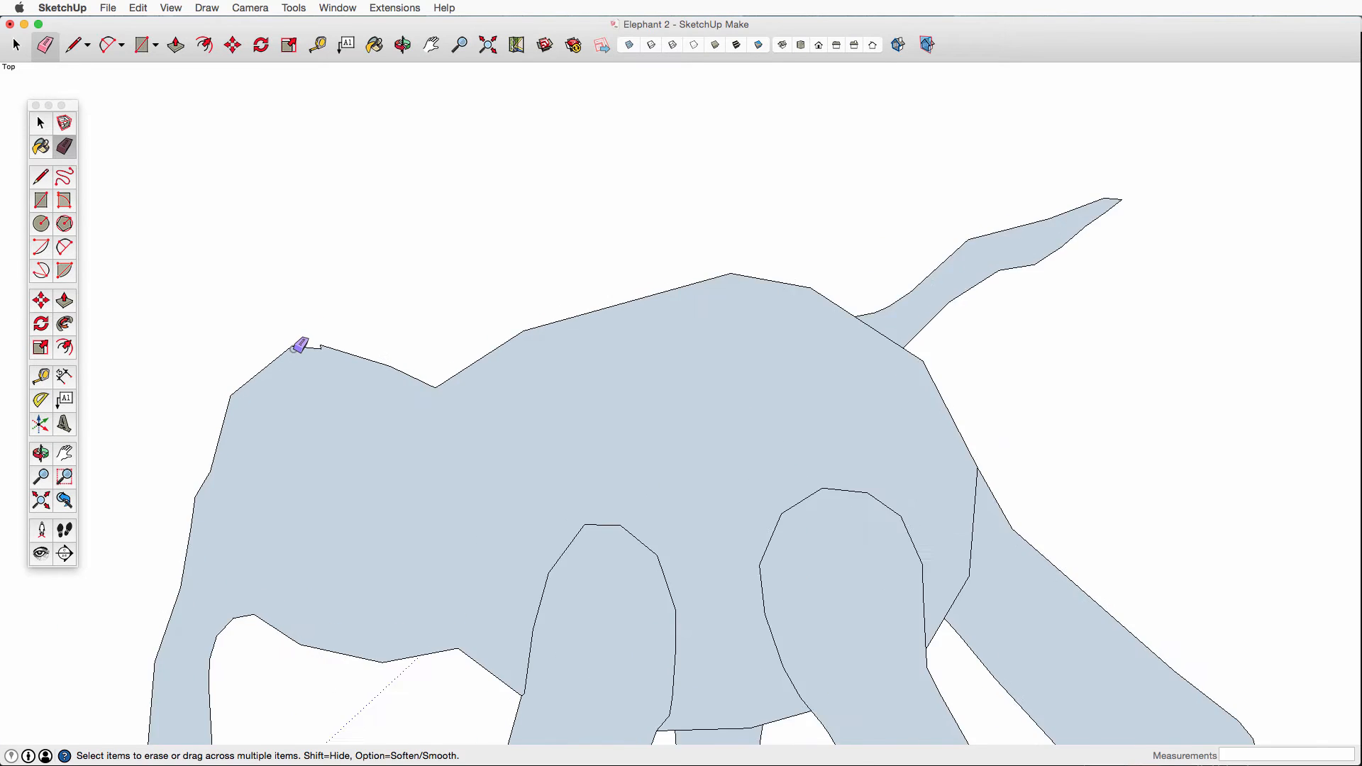
pyautogui.scroll(3, 299, 345)
pyautogui.press('l')
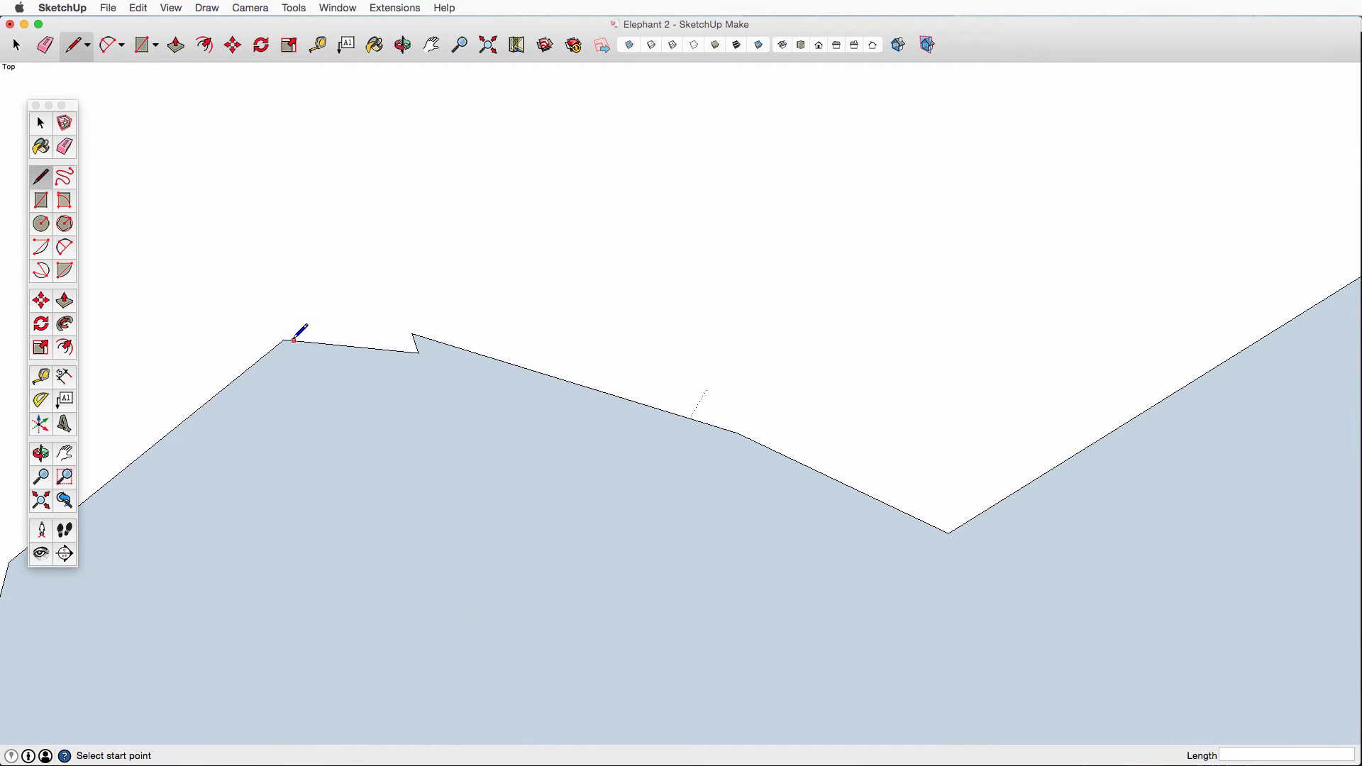
pyautogui.click(284, 340)
pyautogui.scroll(1, 283, 340)
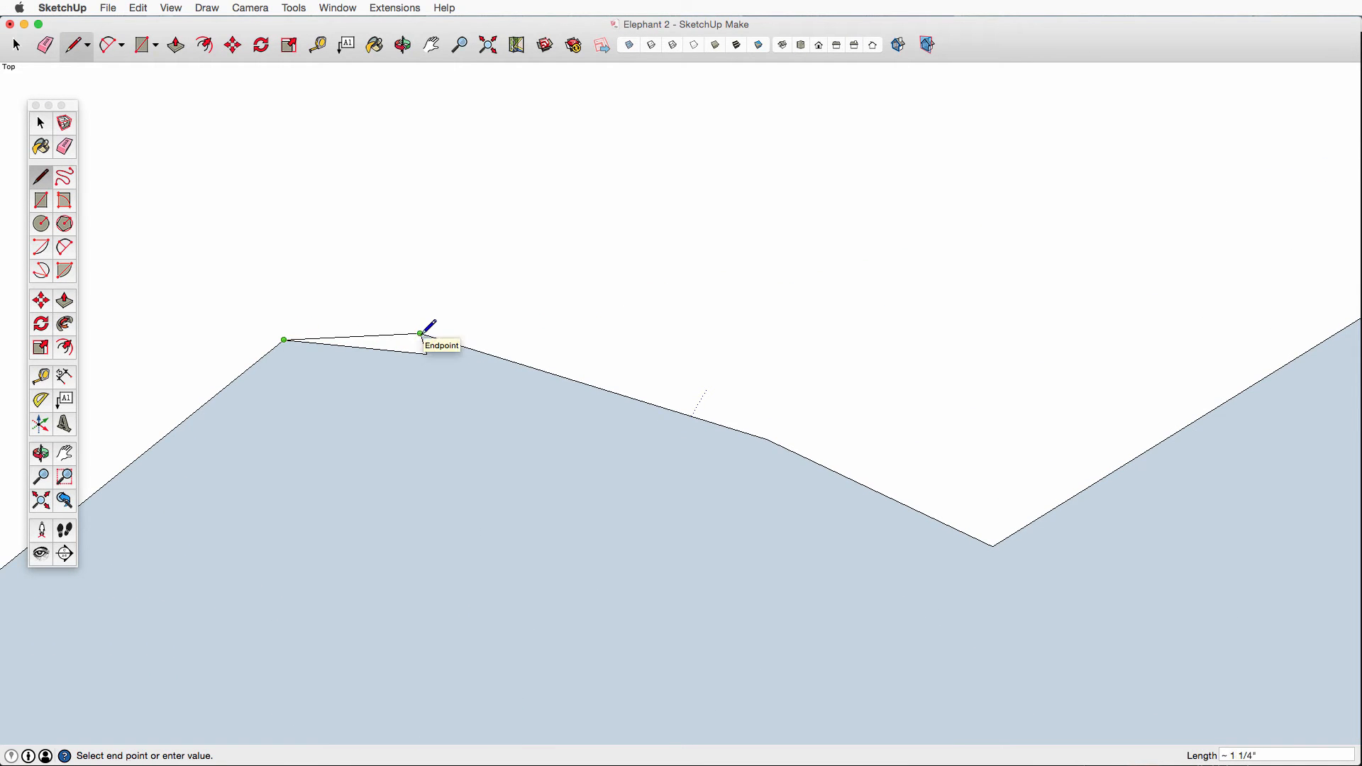
pyautogui.click(422, 334)
pyautogui.press('e')
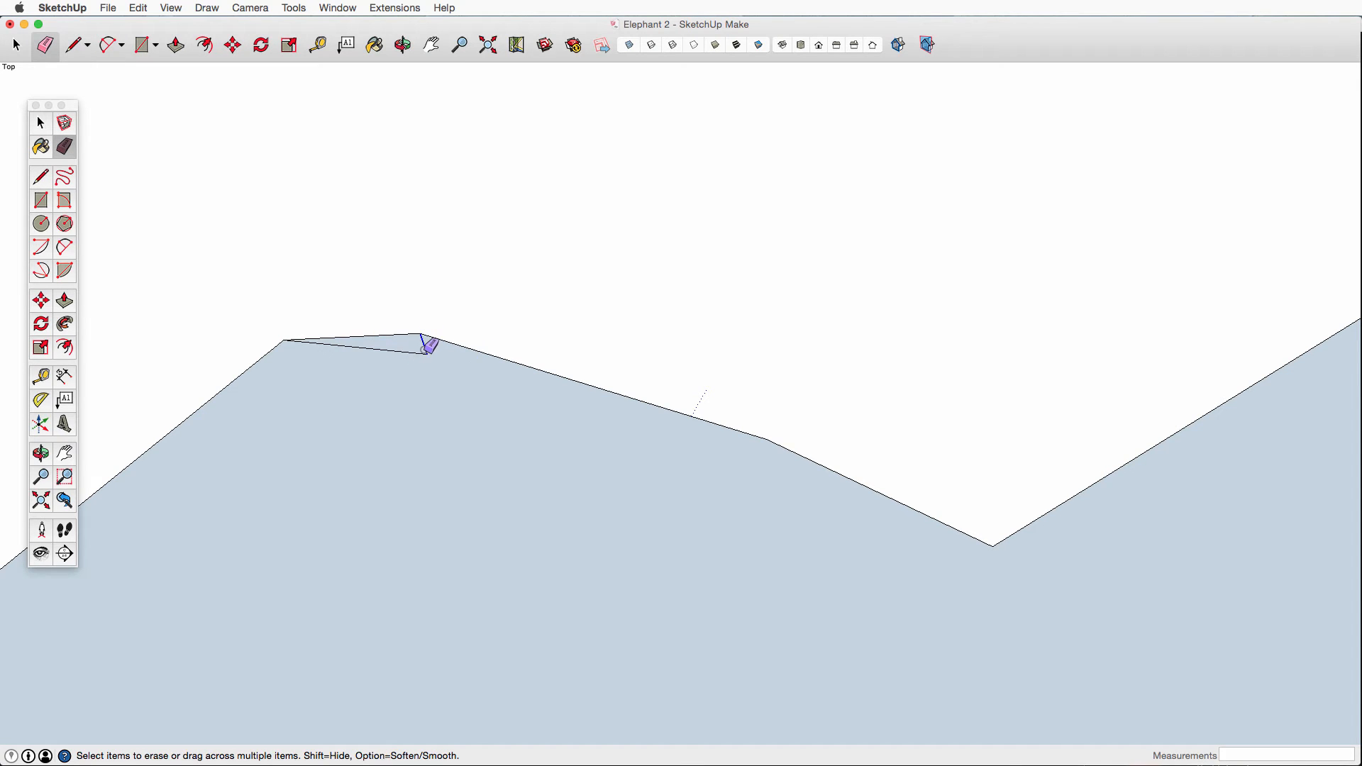
pyautogui.click(427, 348)
pyautogui.scroll(-5, 420, 386)
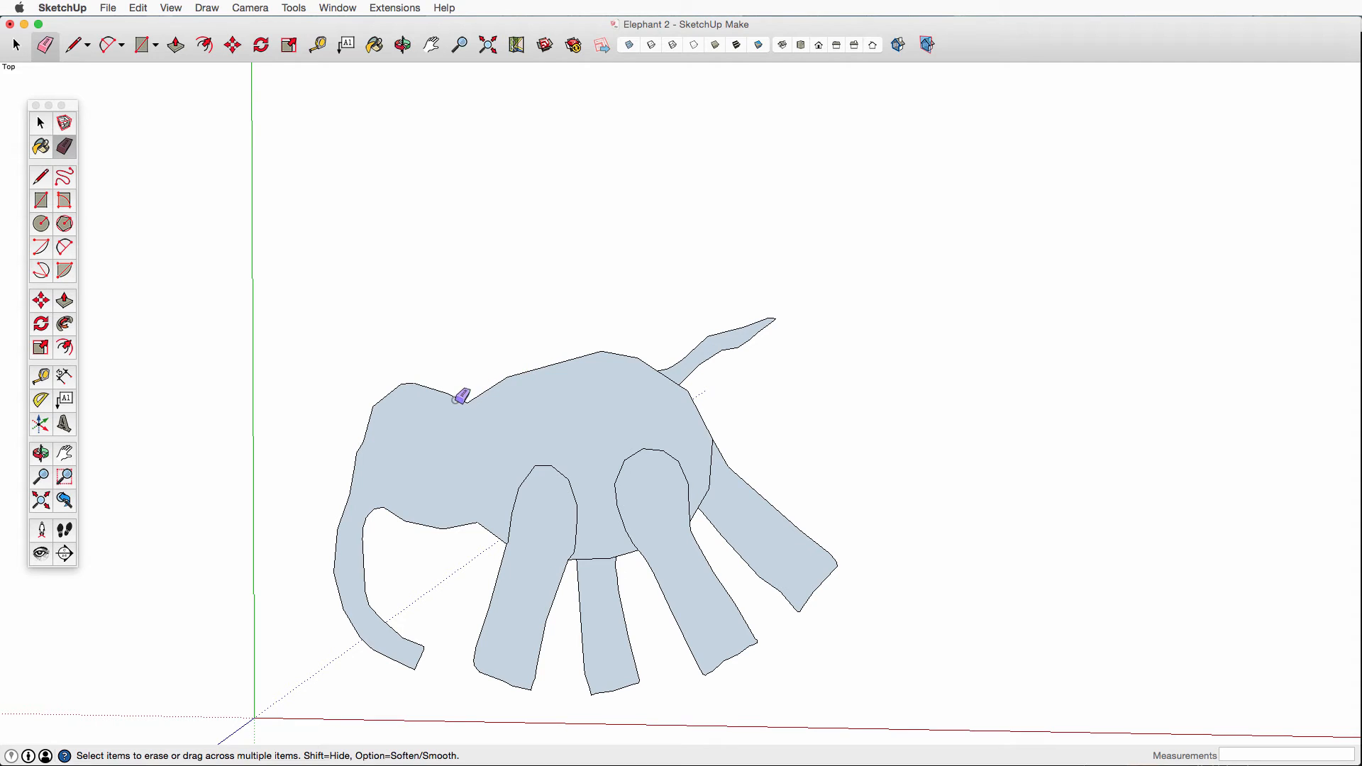
# Step: Move the low point between the elephant's head and back upward by about 1 1/4" with the Move tool
pyautogui.scroll(5, 455, 393)
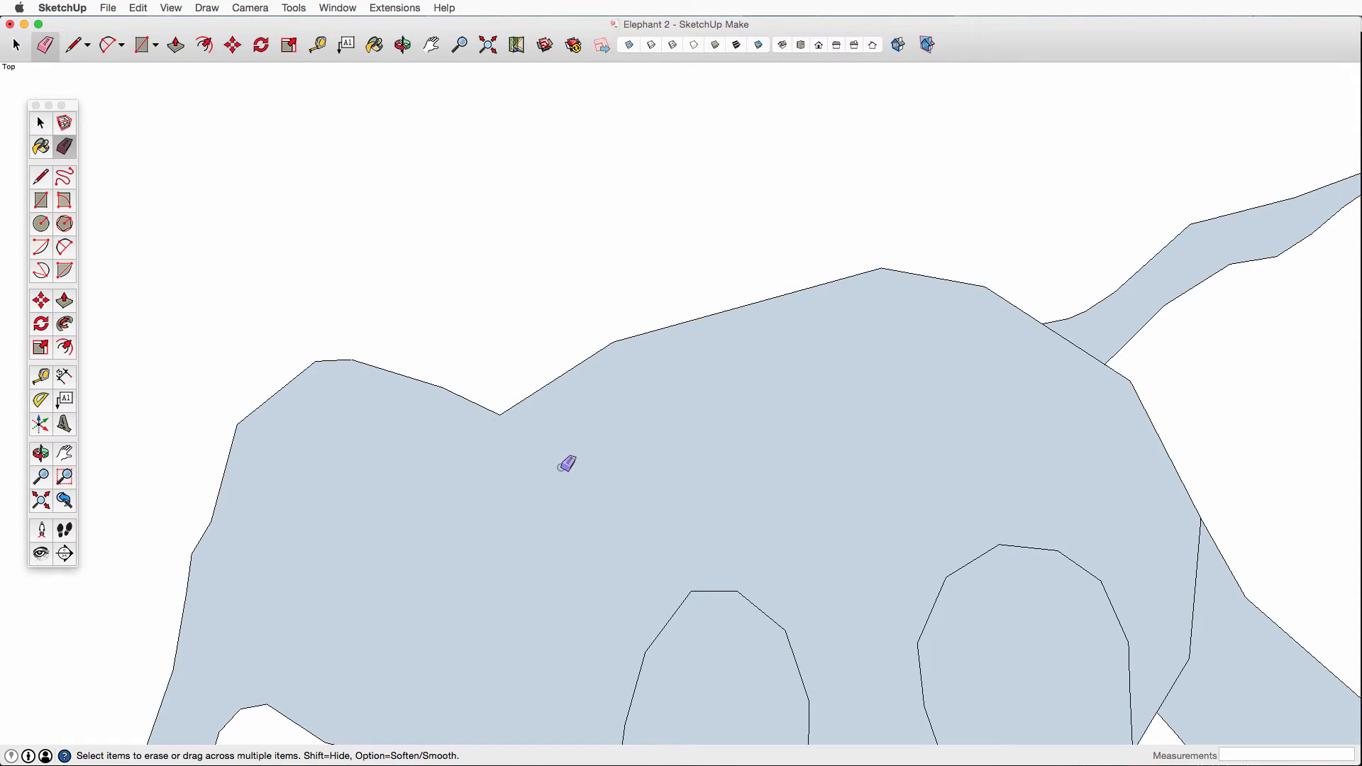
pyautogui.press('m')
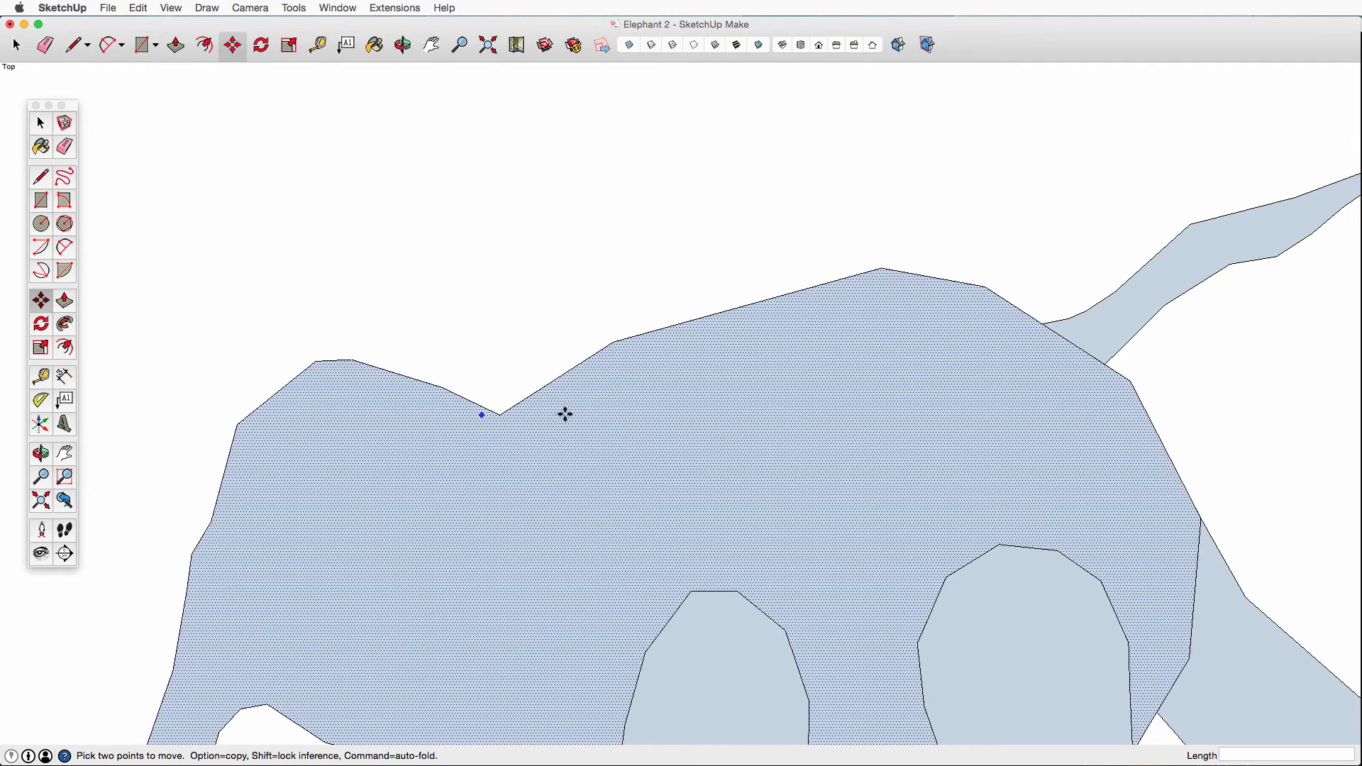
pyautogui.click(501, 416)
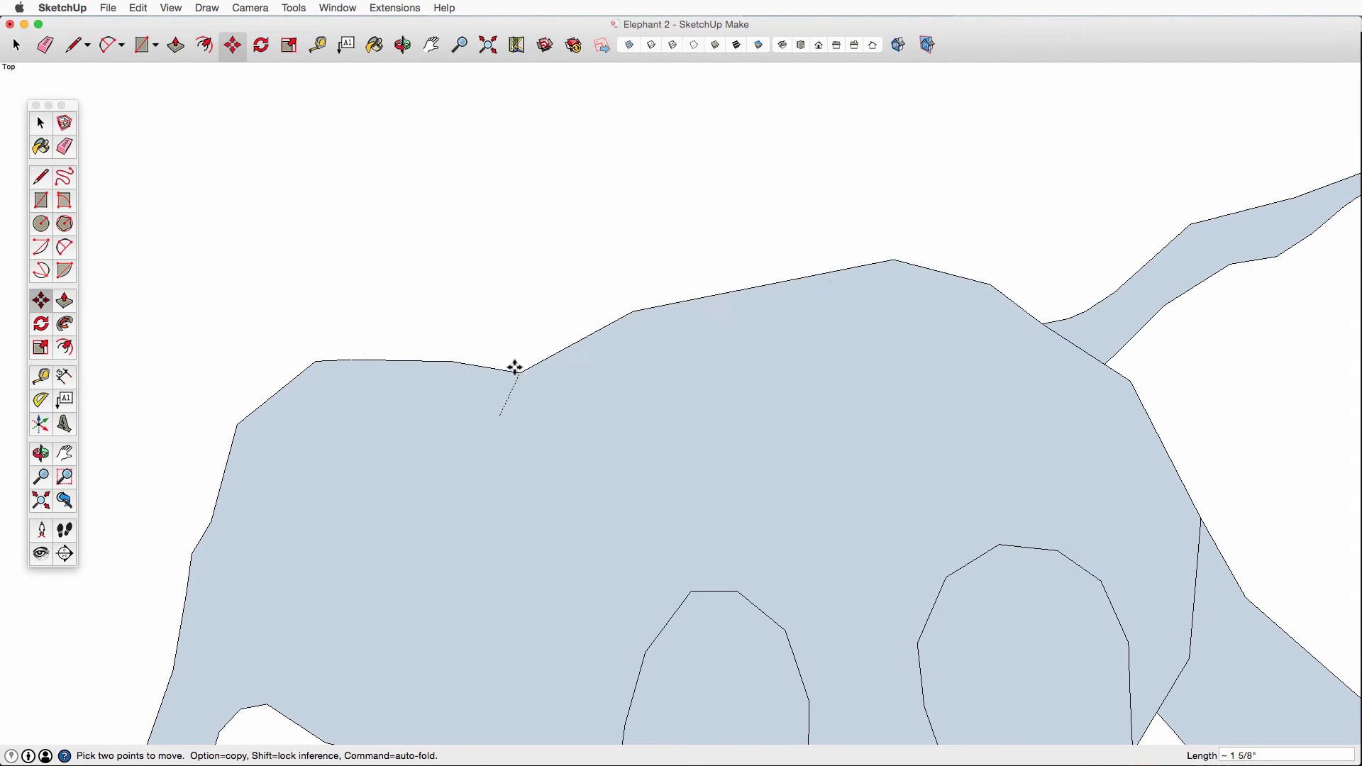
pyautogui.click(504, 380)
pyautogui.scroll(-3, 469, 487)
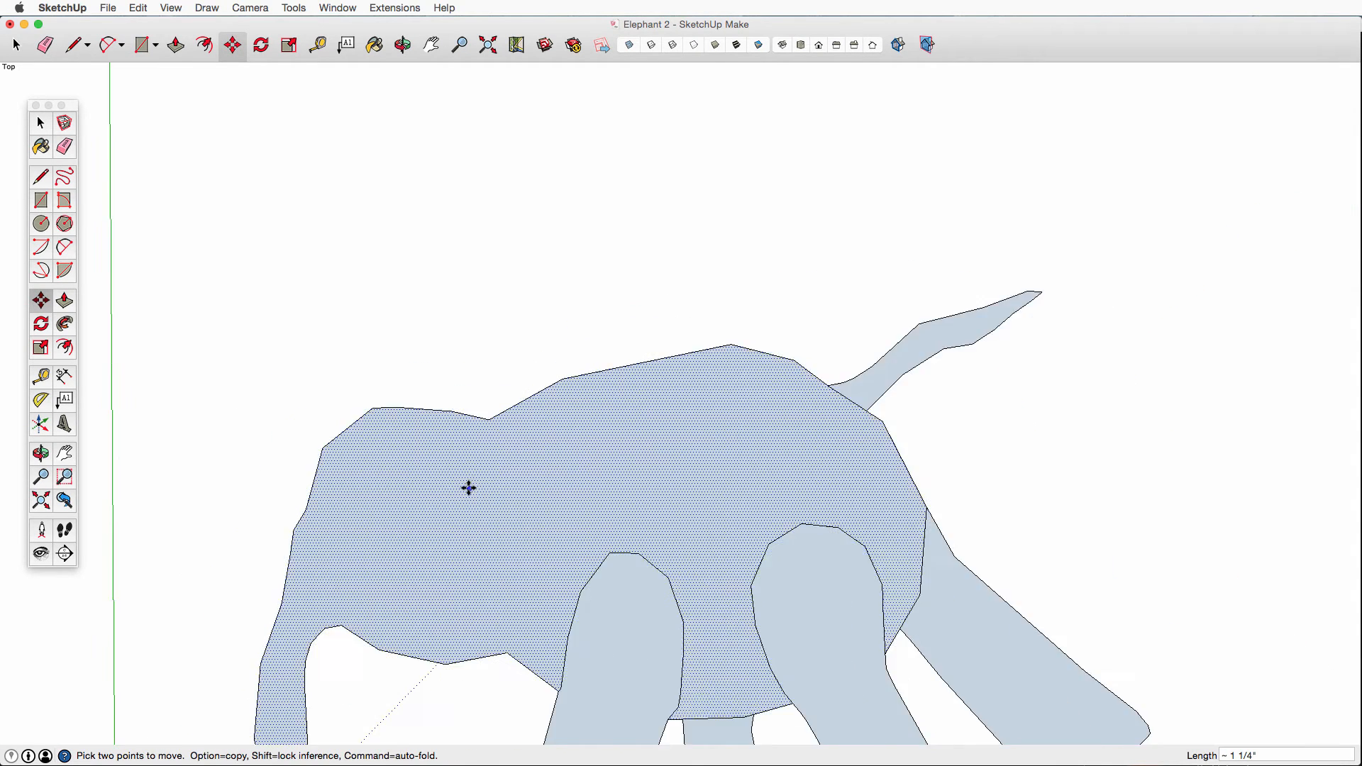
pyautogui.scroll(-3, 469, 487)
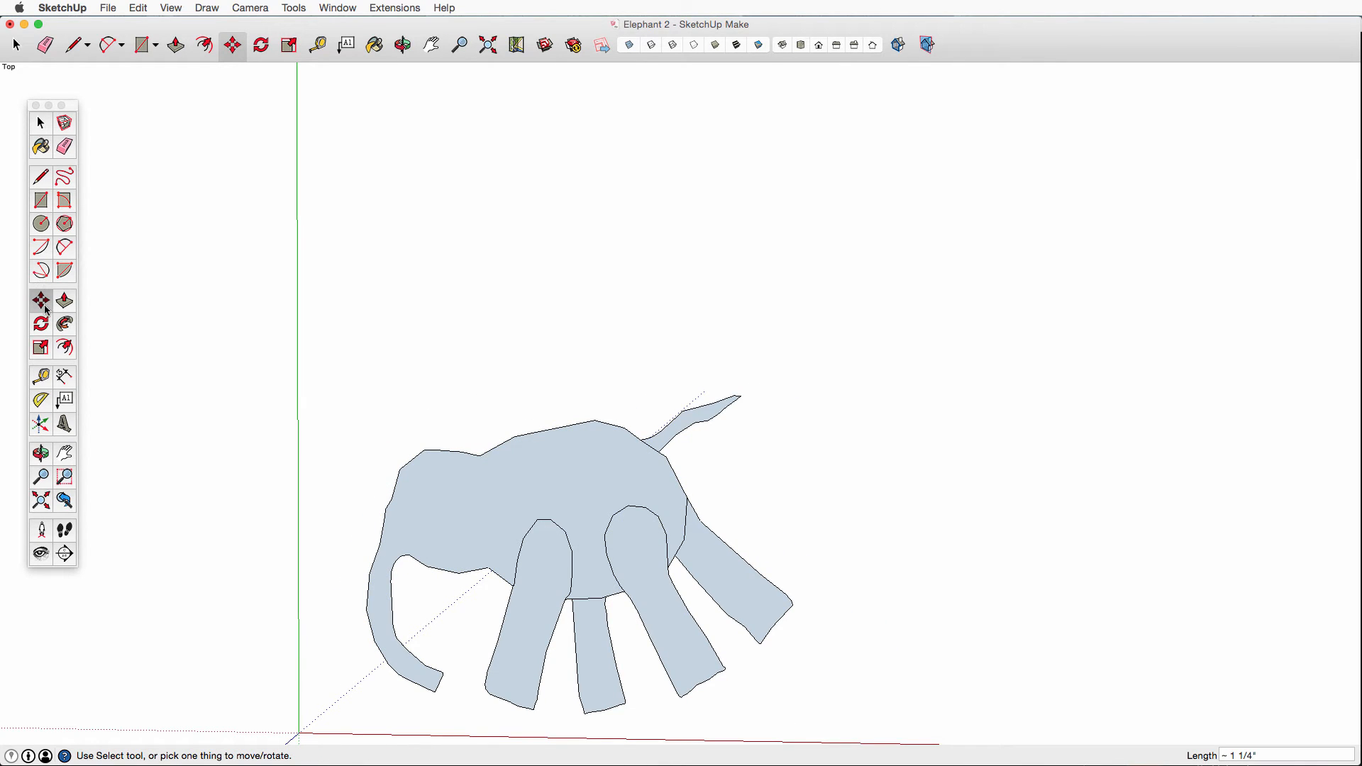
# Step: Shift the outline point between the elephant's head and back again by about 5/16"
pyautogui.scroll(5, 456, 454)
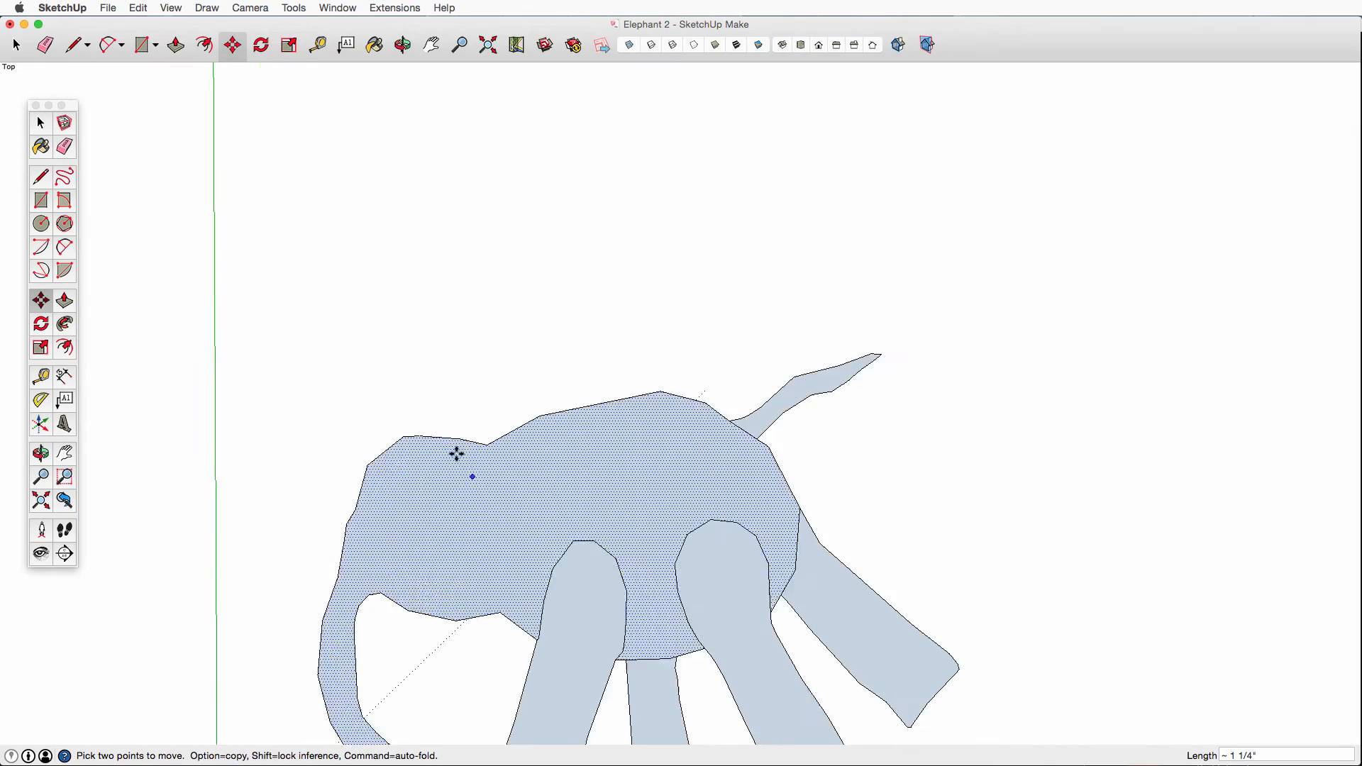
pyautogui.scroll(2, 461, 429)
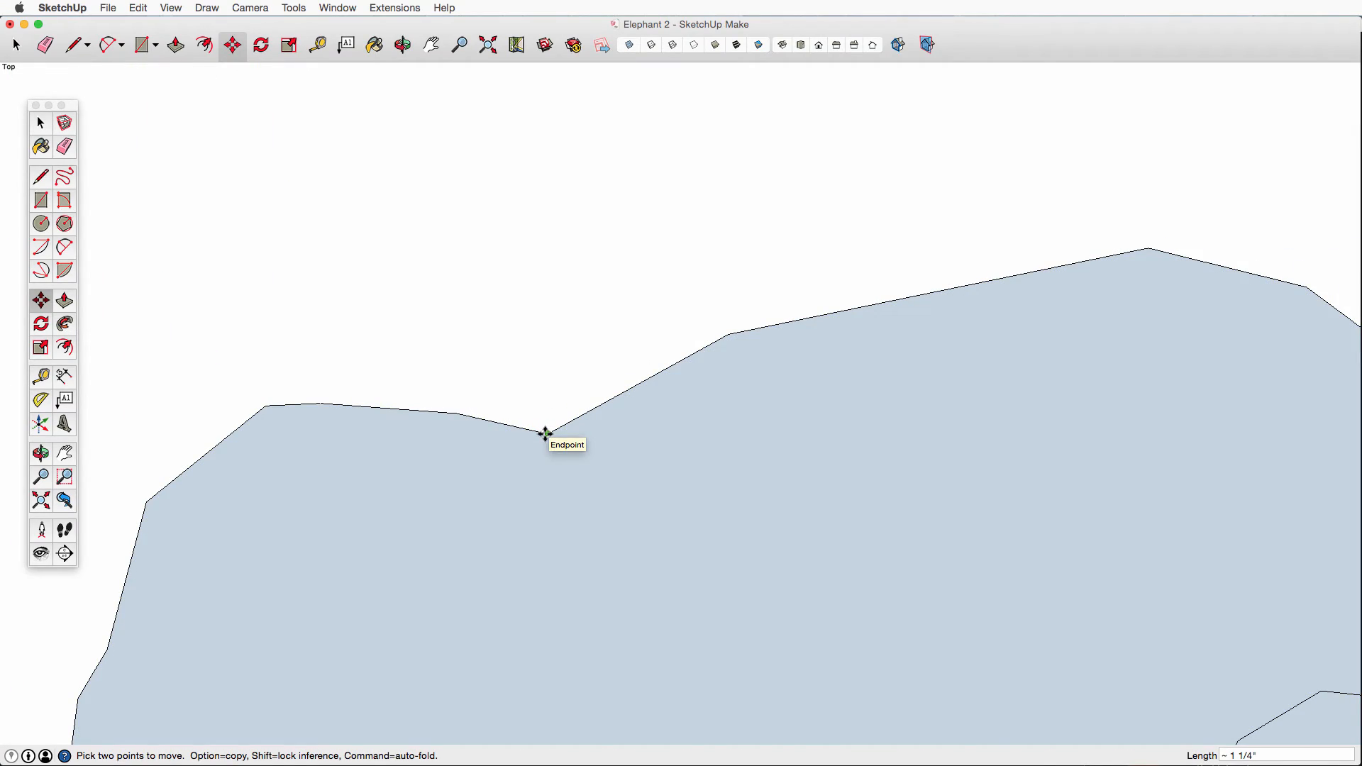
pyautogui.click(546, 433)
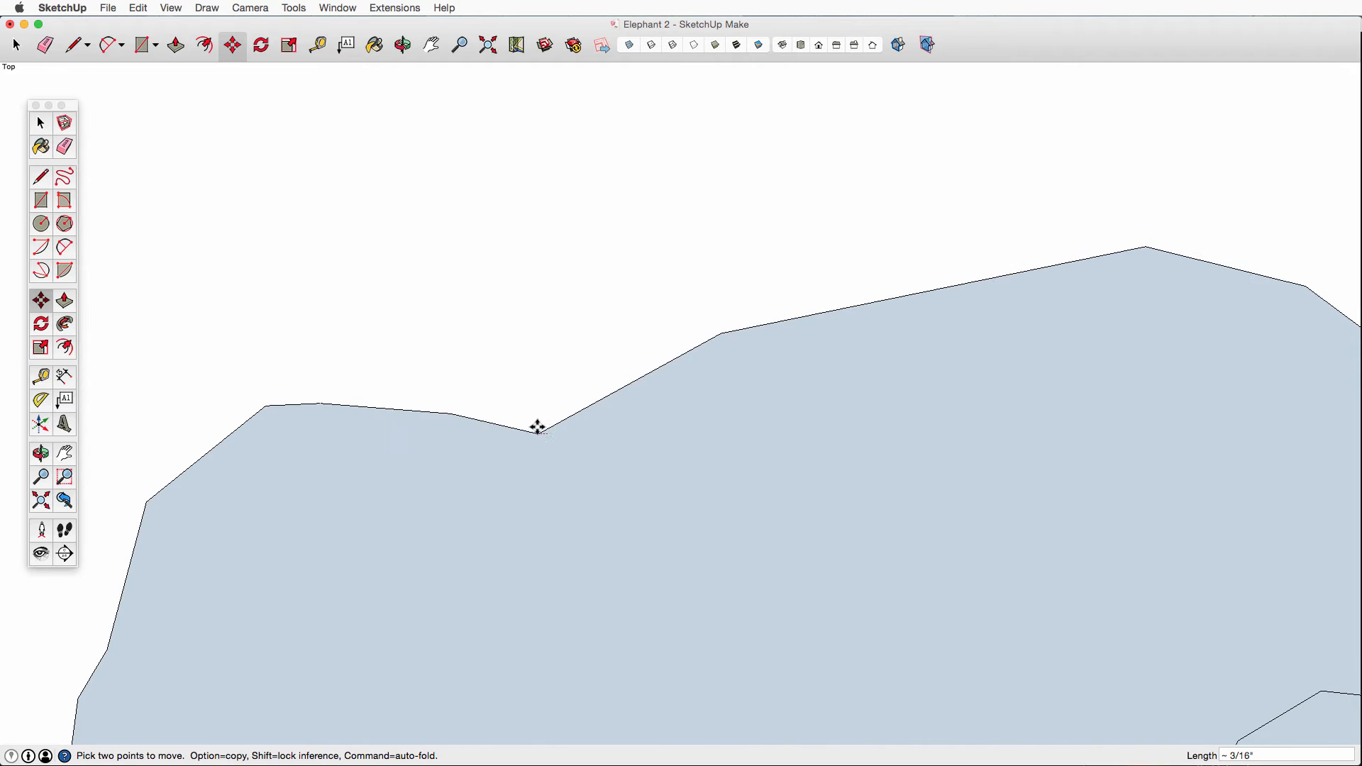
pyautogui.scroll(-5, 541, 435)
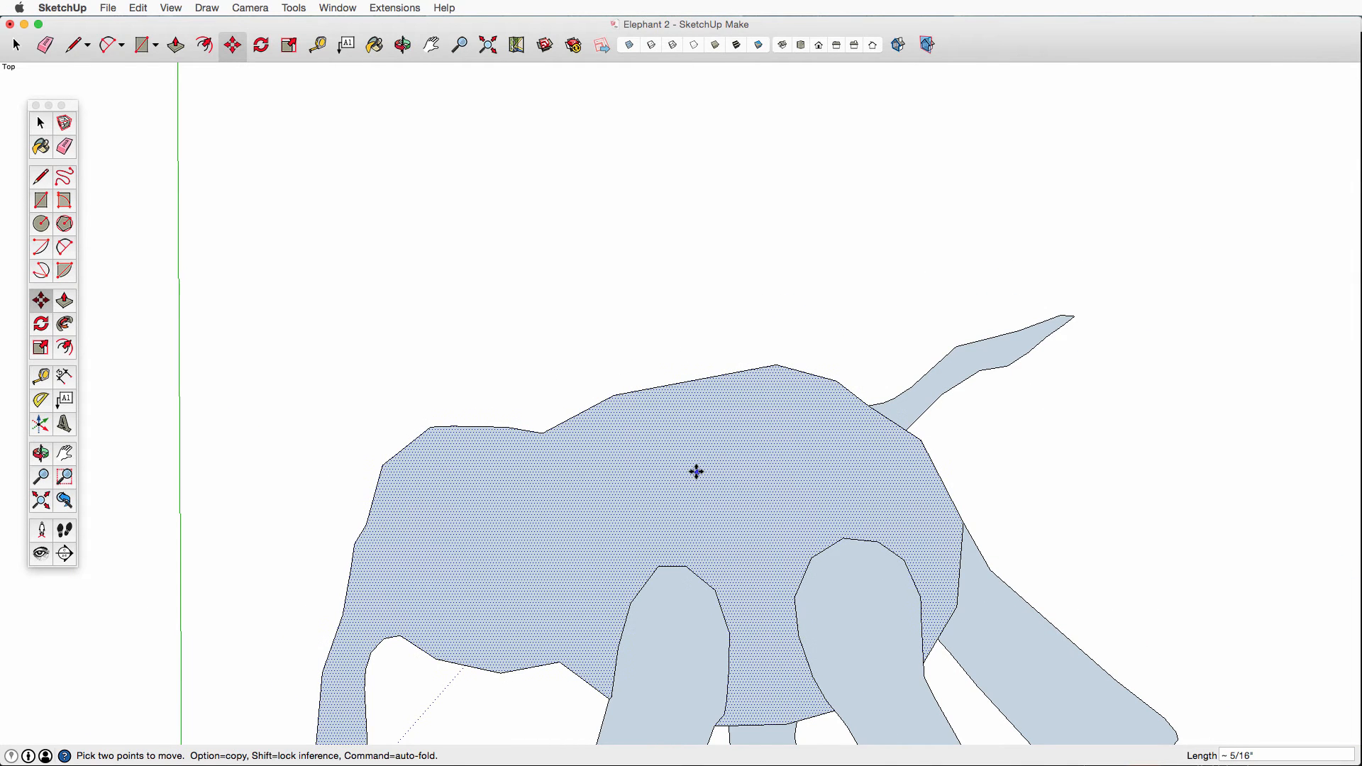
# Step: Draw a freehand ear outline over the back of the elephant's head, reaching slightly above the neck line
pyautogui.click(62, 178)
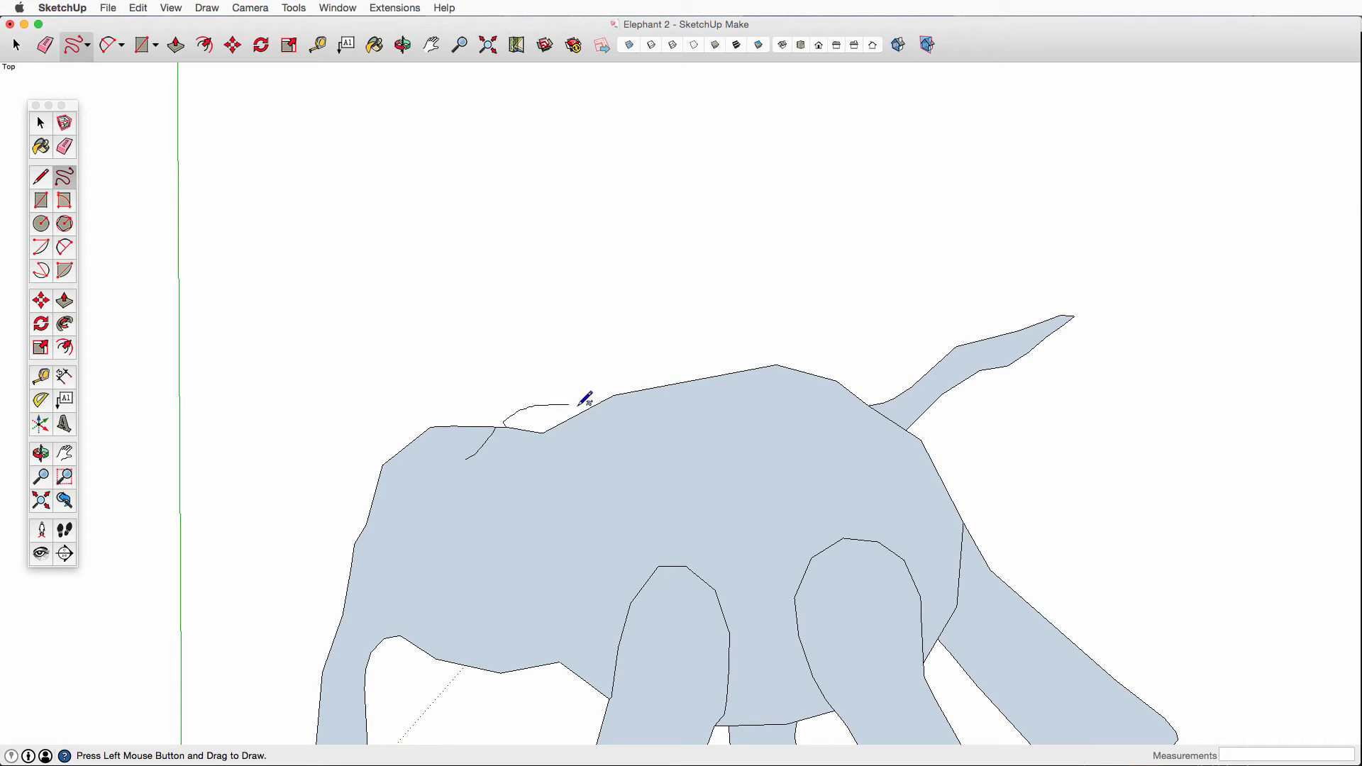
pyautogui.moveTo(593, 431); pyautogui.dragTo(603, 503)
pyautogui.moveTo(598, 599)
pyautogui.mouseDown()
pyautogui.moveTo(529, 598)
pyautogui.moveTo(484, 557)
pyautogui.moveTo(467, 459)
pyautogui.mouseUp()
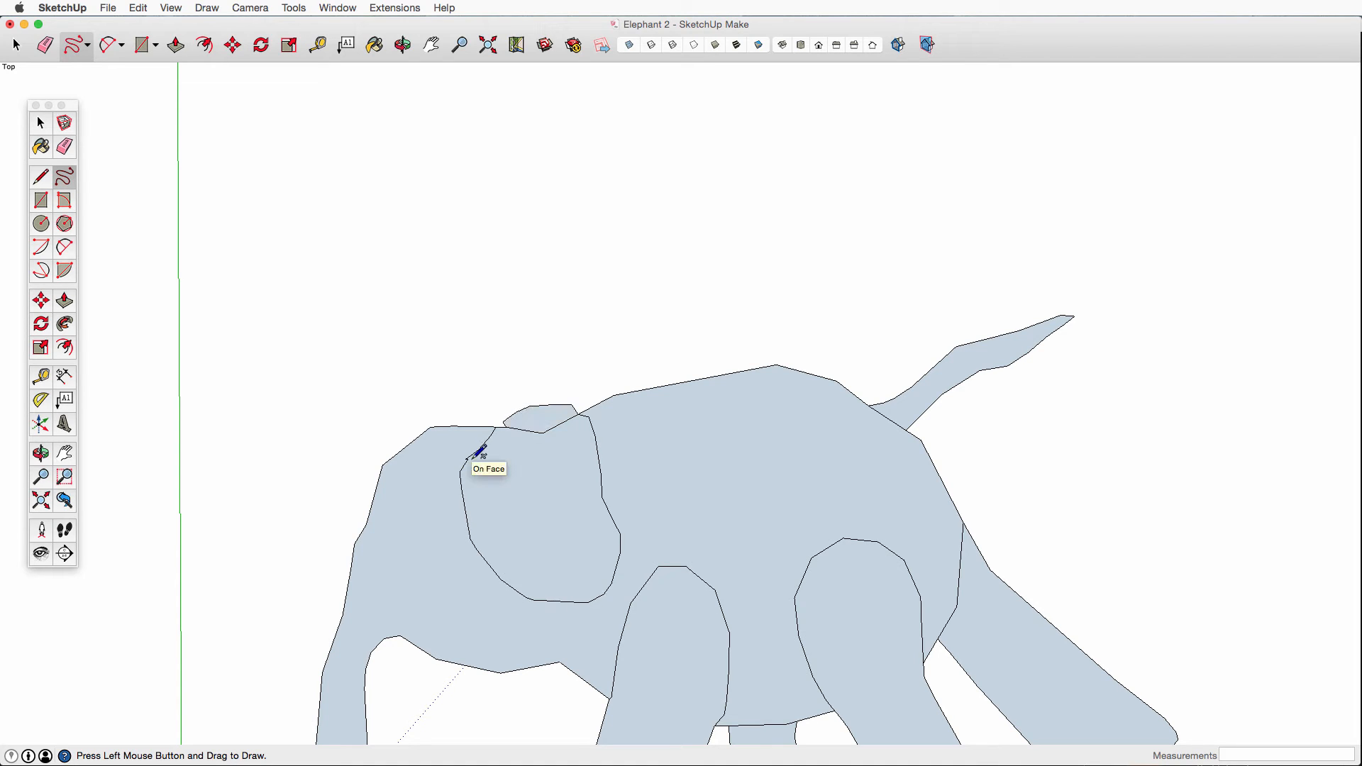
# Step: Bridge the ear outline's gaps at the neck line with two lines, the front one about 1/2" long
pyautogui.scroll(5, 525, 419)
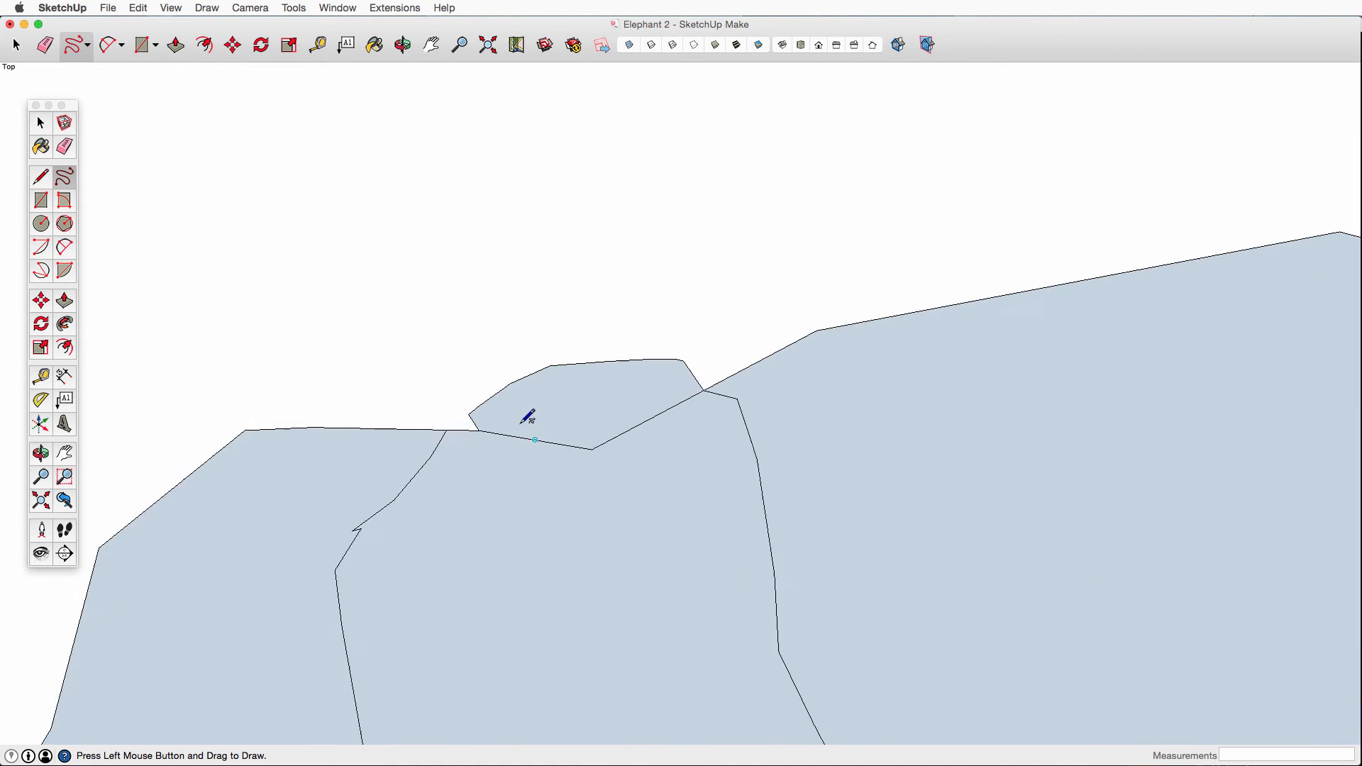
pyautogui.press('l')
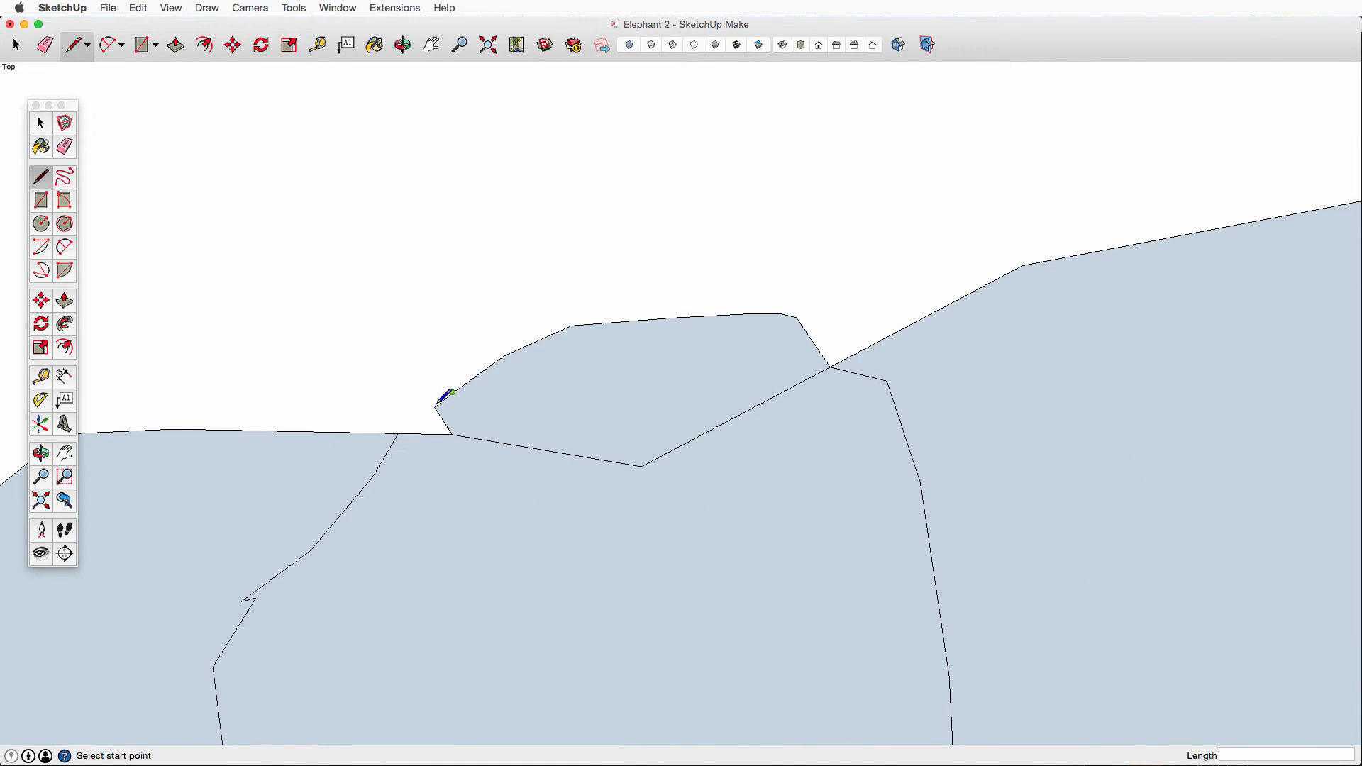
pyautogui.click(435, 407)
pyautogui.click(398, 433)
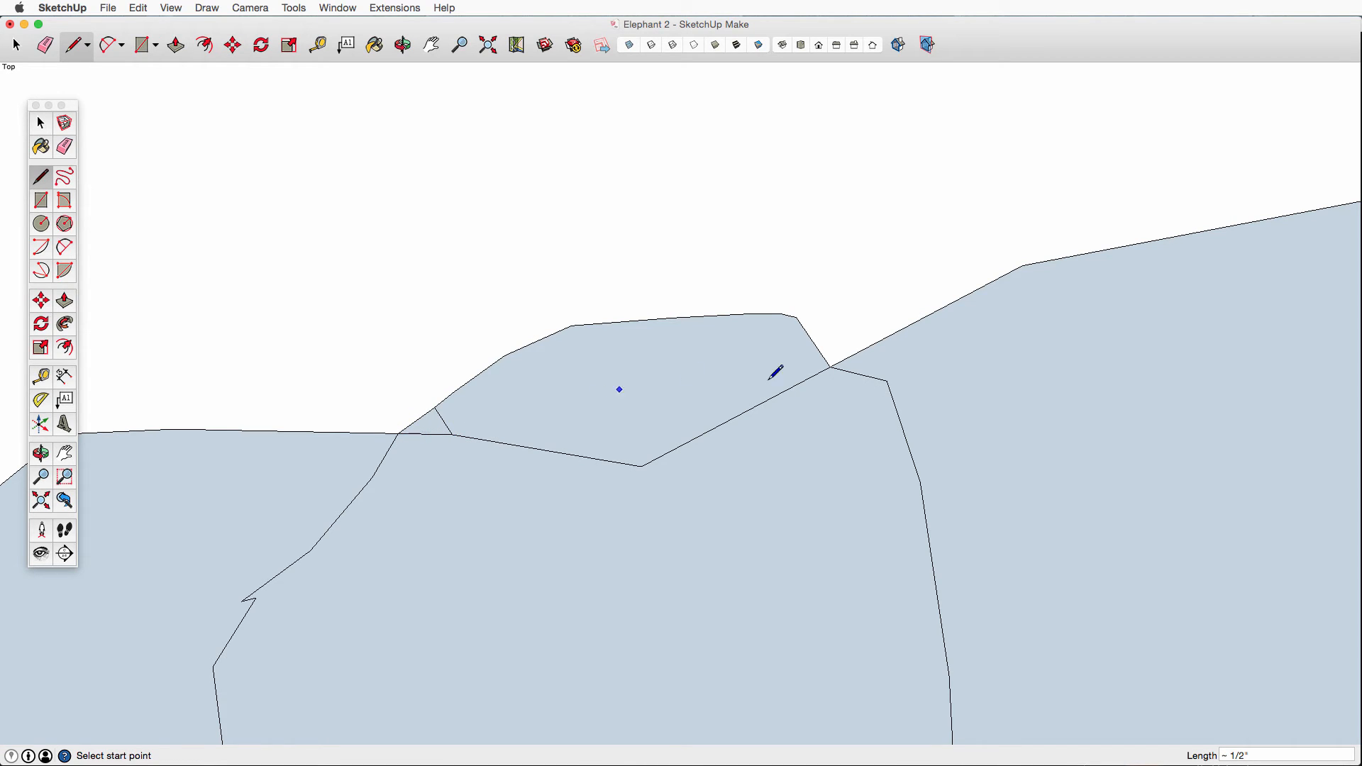
pyautogui.click(796, 317)
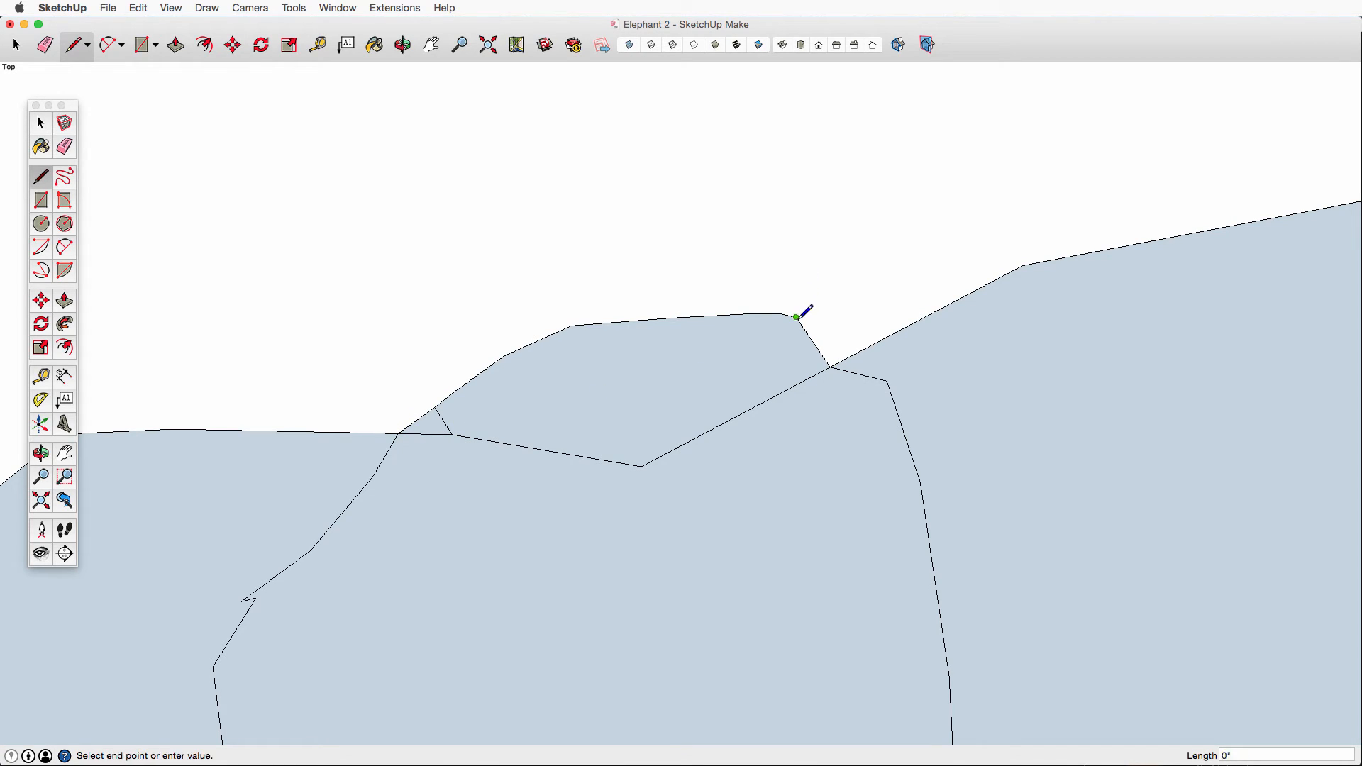
pyautogui.click(887, 381)
# Step: Erase the ear's short old corner edges and the neck line's edges inside the ear
pyautogui.press('e')
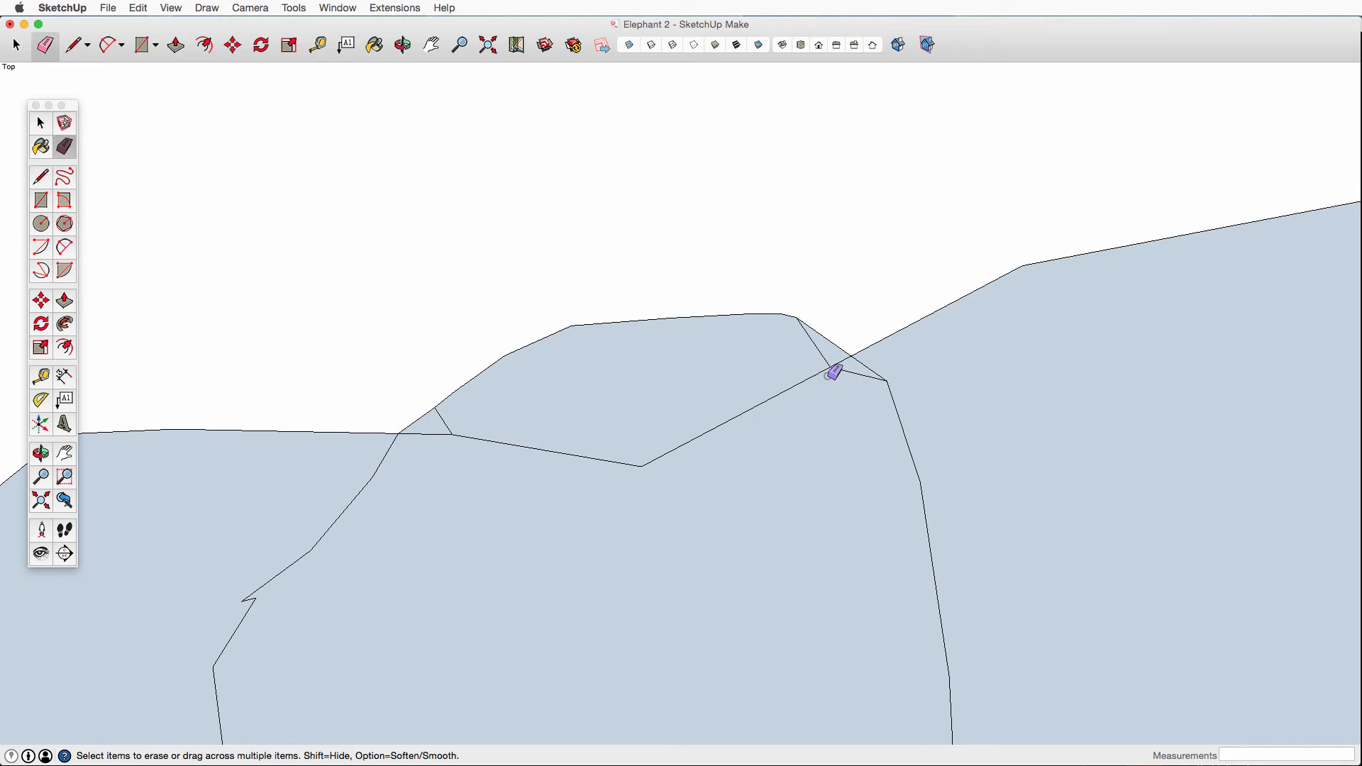
pyautogui.moveTo(849, 369)
pyautogui.mouseDown()
pyautogui.moveTo(824, 352)
pyautogui.moveTo(816, 373)
pyautogui.mouseUp()
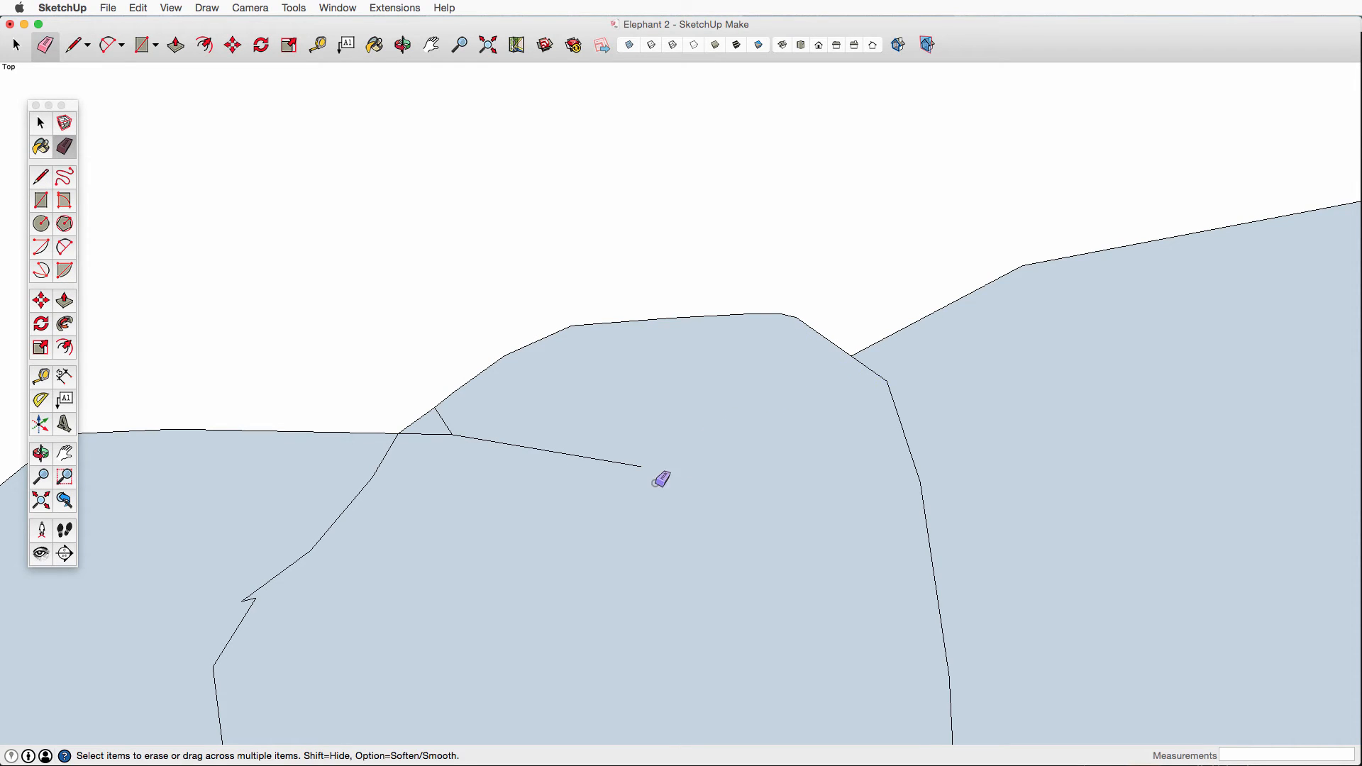
pyautogui.moveTo(623, 464)
pyautogui.mouseDown()
pyautogui.moveTo(452, 425)
pyautogui.moveTo(449, 452)
pyautogui.mouseUp()
pyautogui.scroll(-3, 452, 457)
pyautogui.scroll(-3, 468, 511)
# Step: Smooth the kink in the ear's front edge with a line about 13/16" long and erase the old kinked edges
pyautogui.scroll(5, 419, 482)
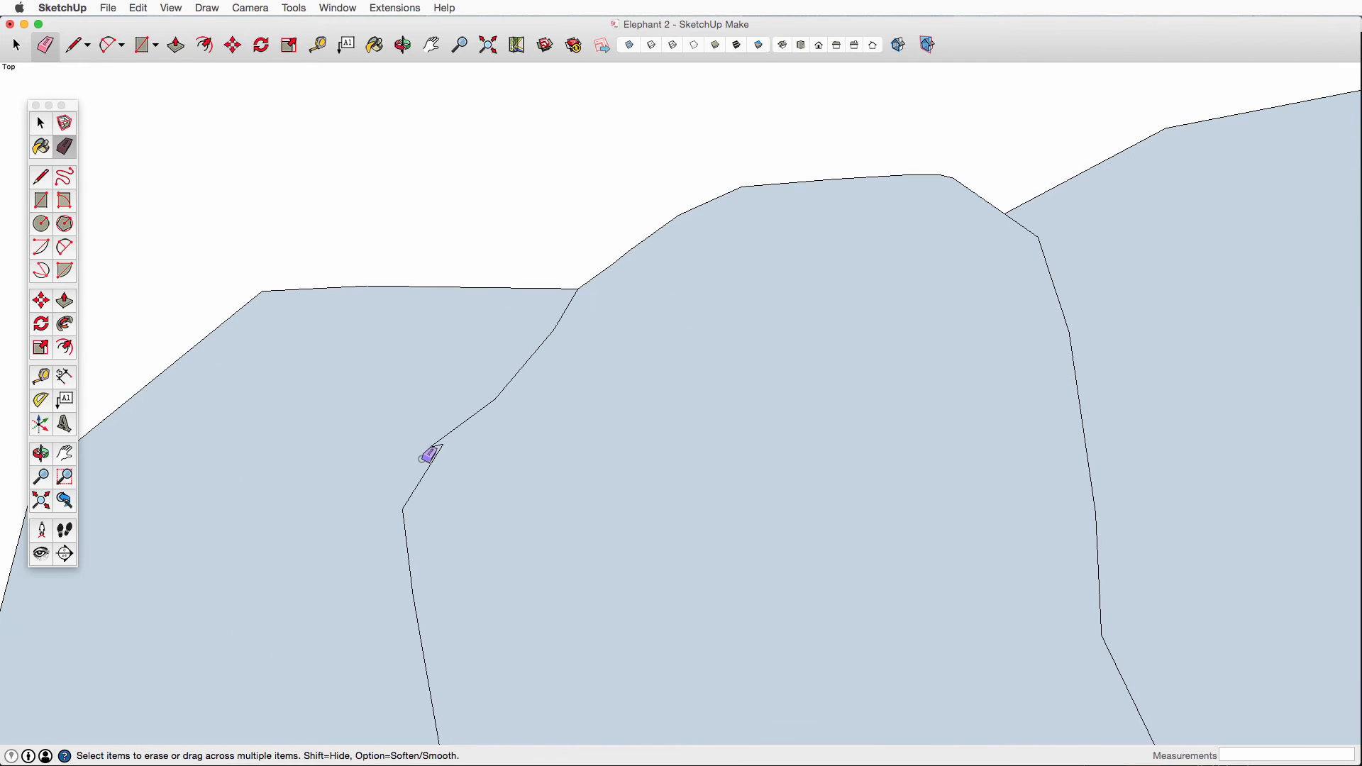
pyautogui.press('l')
pyautogui.click(430, 446)
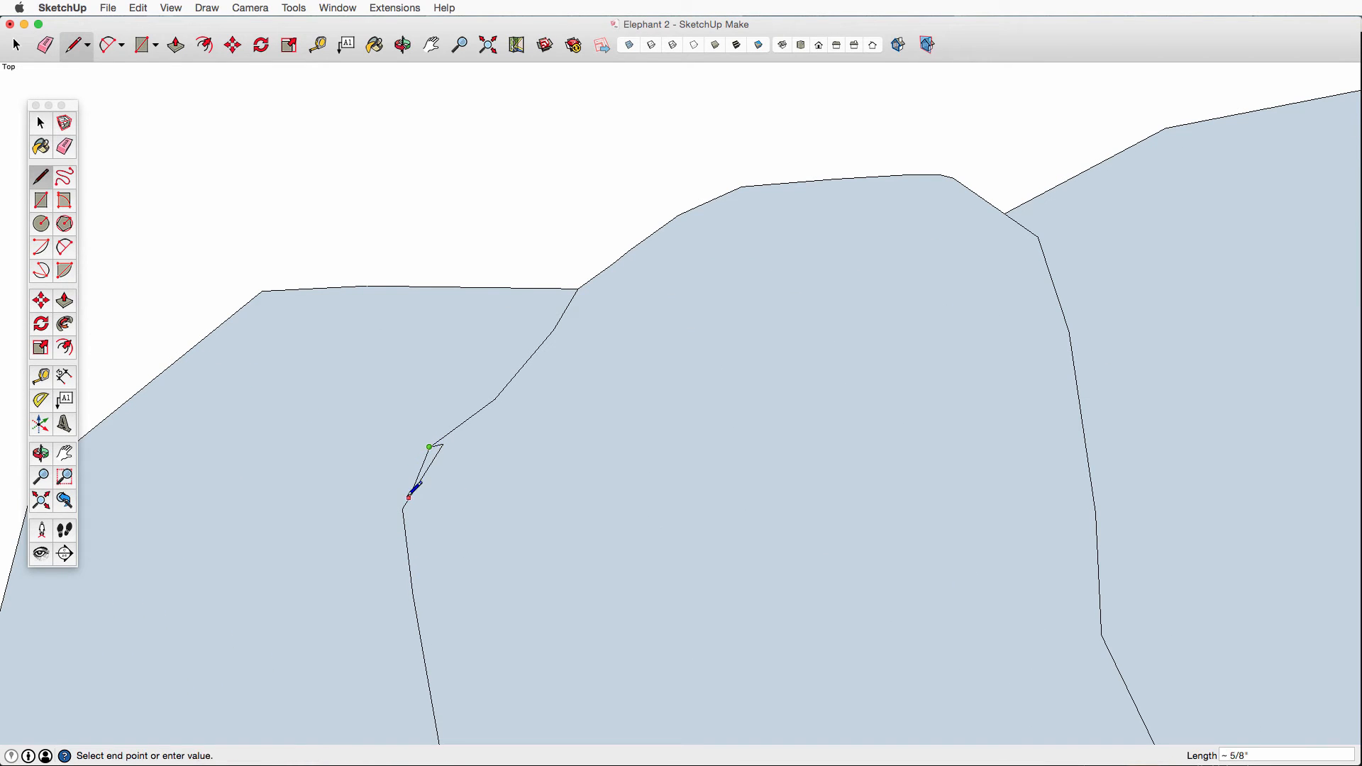
pyautogui.click(402, 509)
pyautogui.scroll(3, 435, 467)
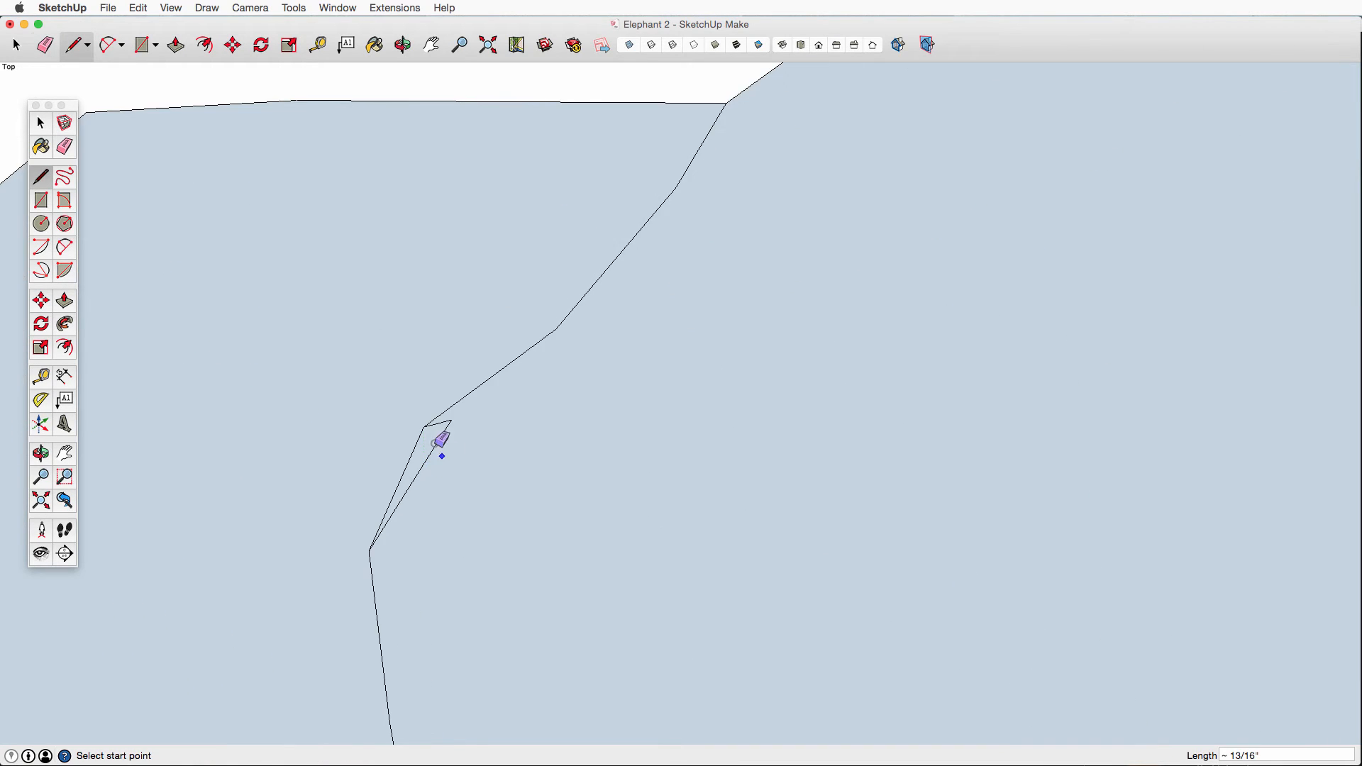
pyautogui.press('e')
pyautogui.scroll(-10, 453, 488)
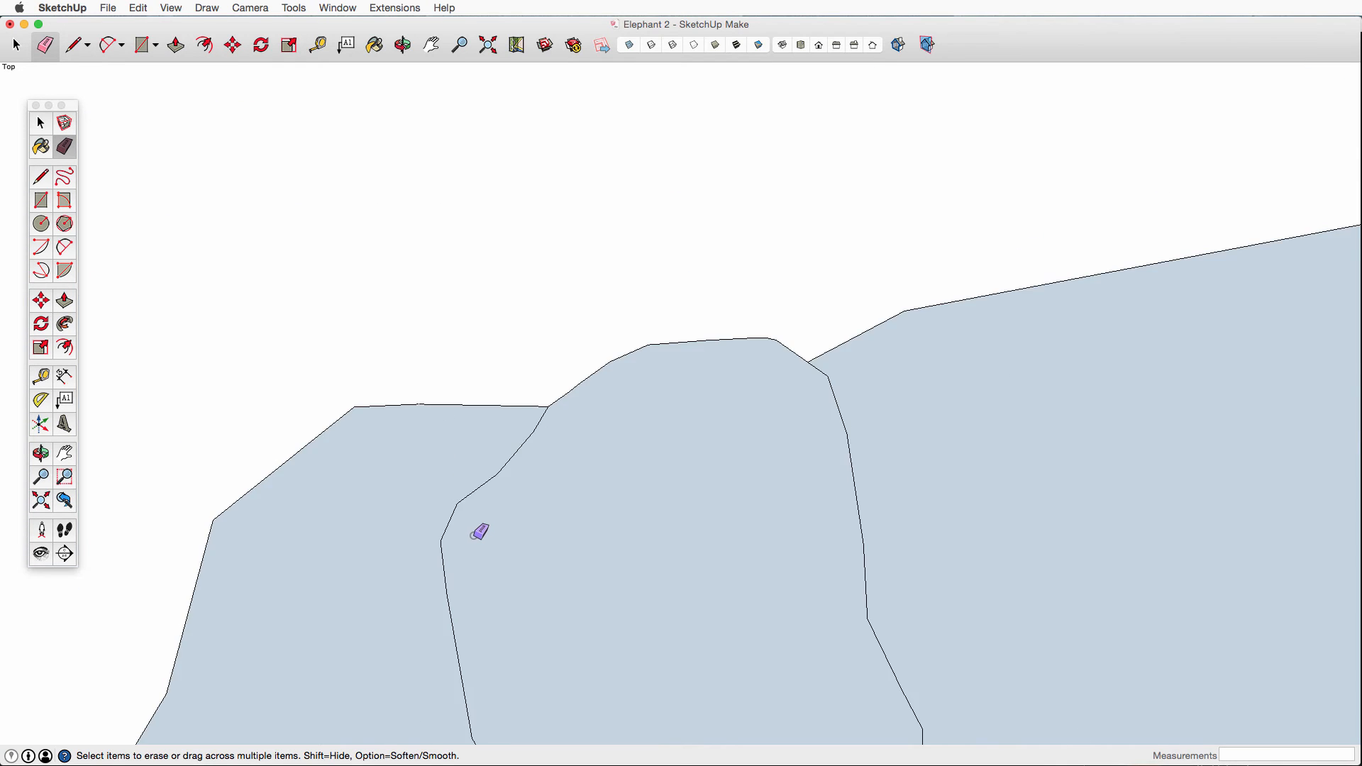
# Step: Examine the whole elephant outline with its ear from above and from oblique angles
pyautogui.scroll(-3, 456, 626)
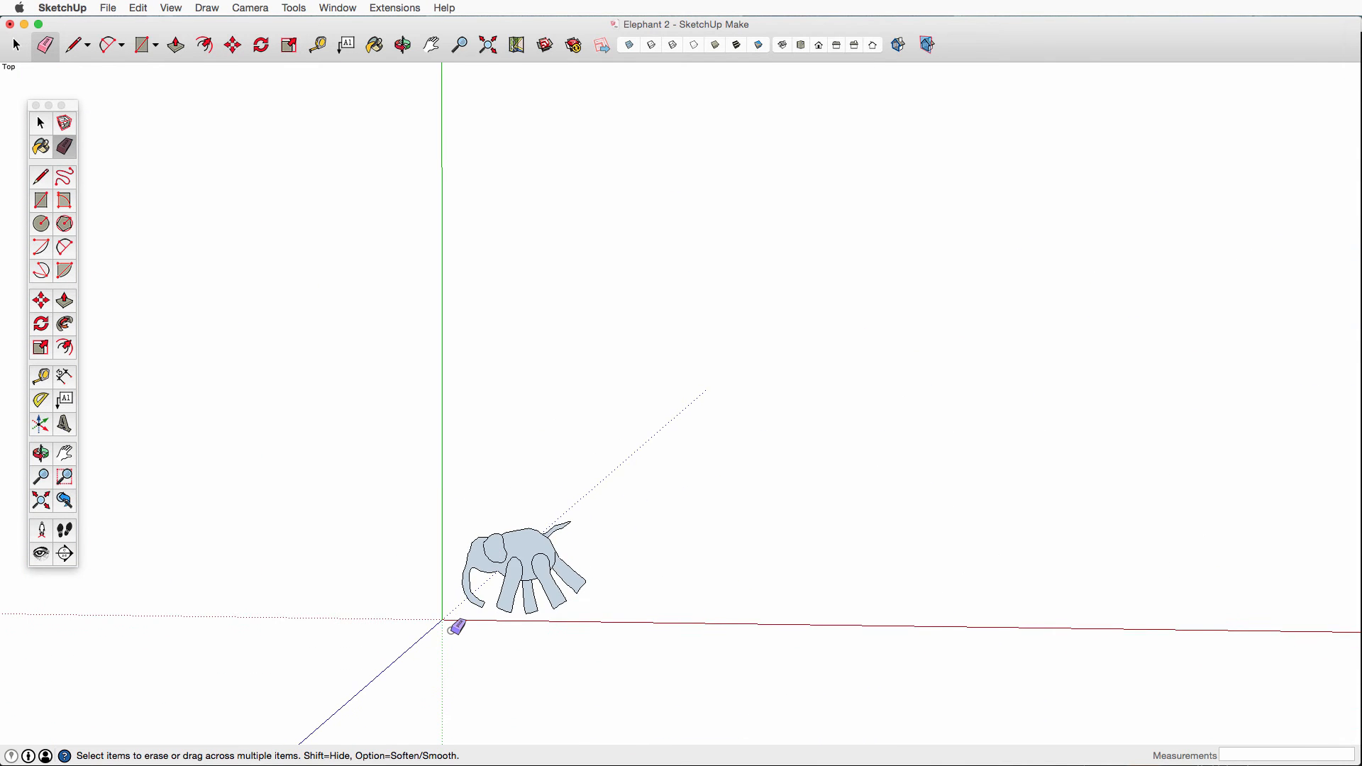
pyautogui.scroll(8, 602, 586)
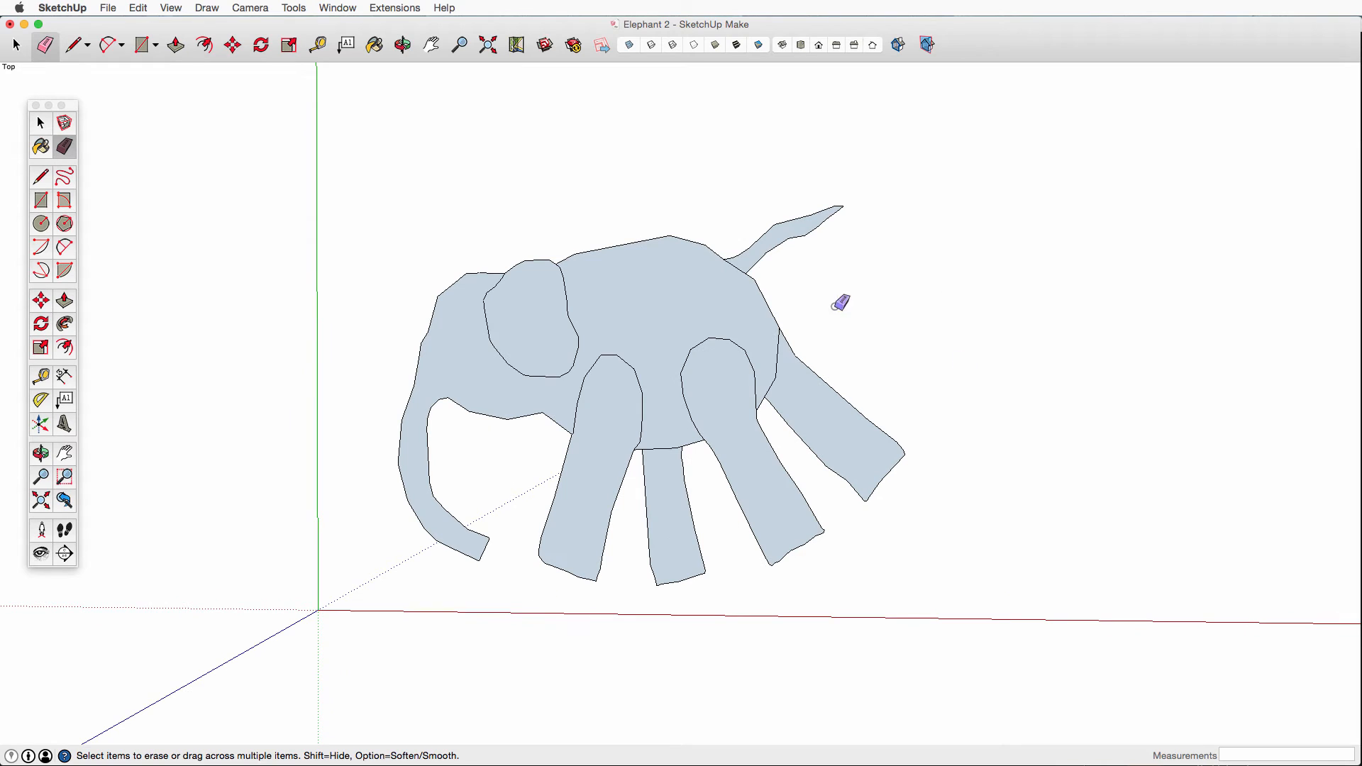
pyautogui.scroll(3, 780, 332)
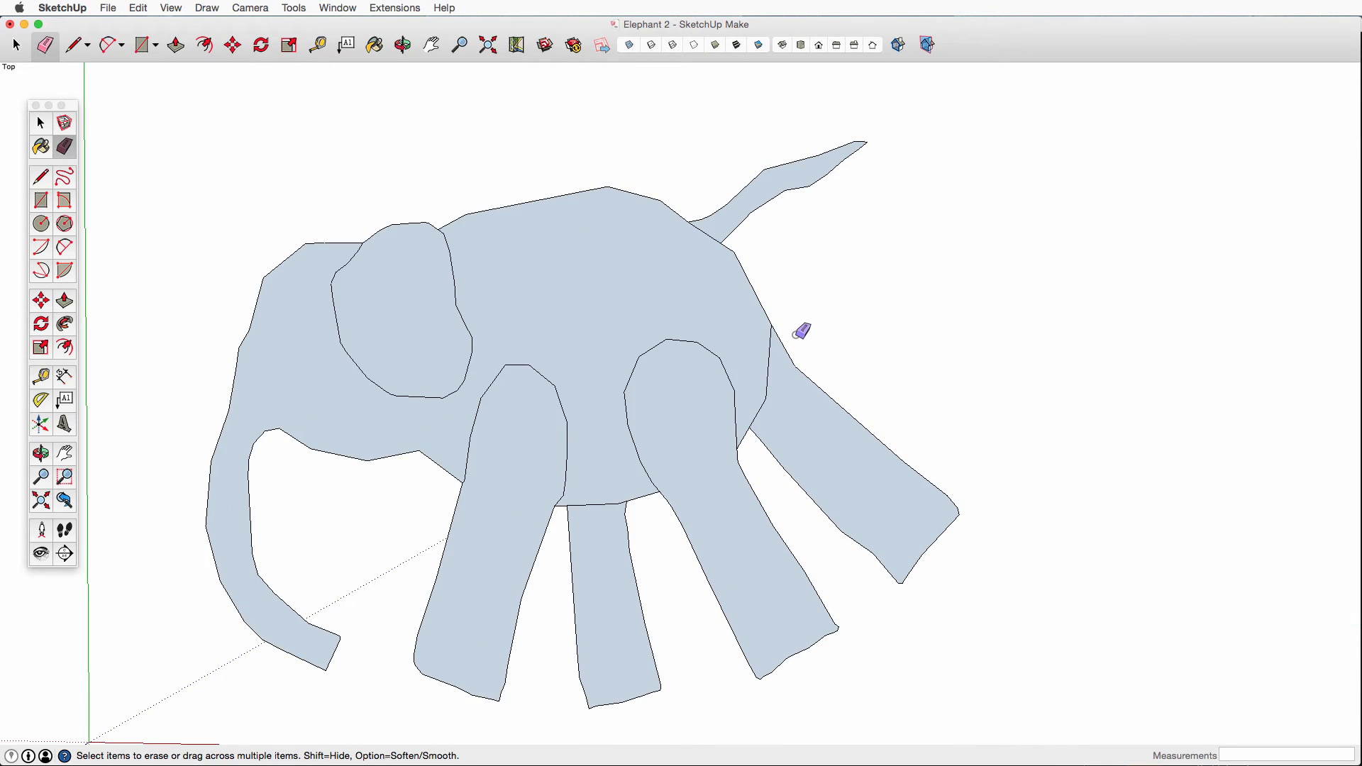
pyautogui.scroll(-2, 796, 334)
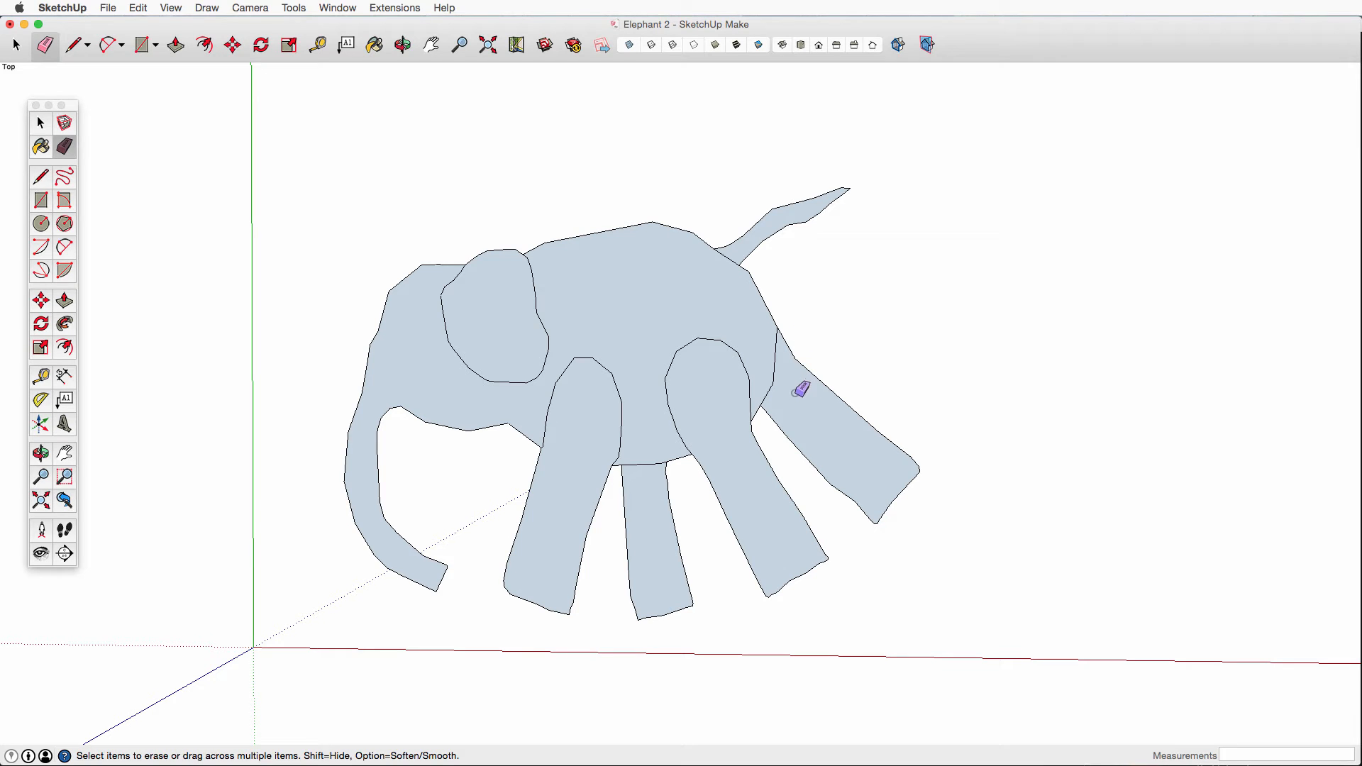
pyautogui.press('o')
pyautogui.moveTo(967, 529)
pyautogui.mouseDown()
pyautogui.moveTo(723, 383)
pyautogui.moveTo(610, 274)
pyautogui.mouseUp()
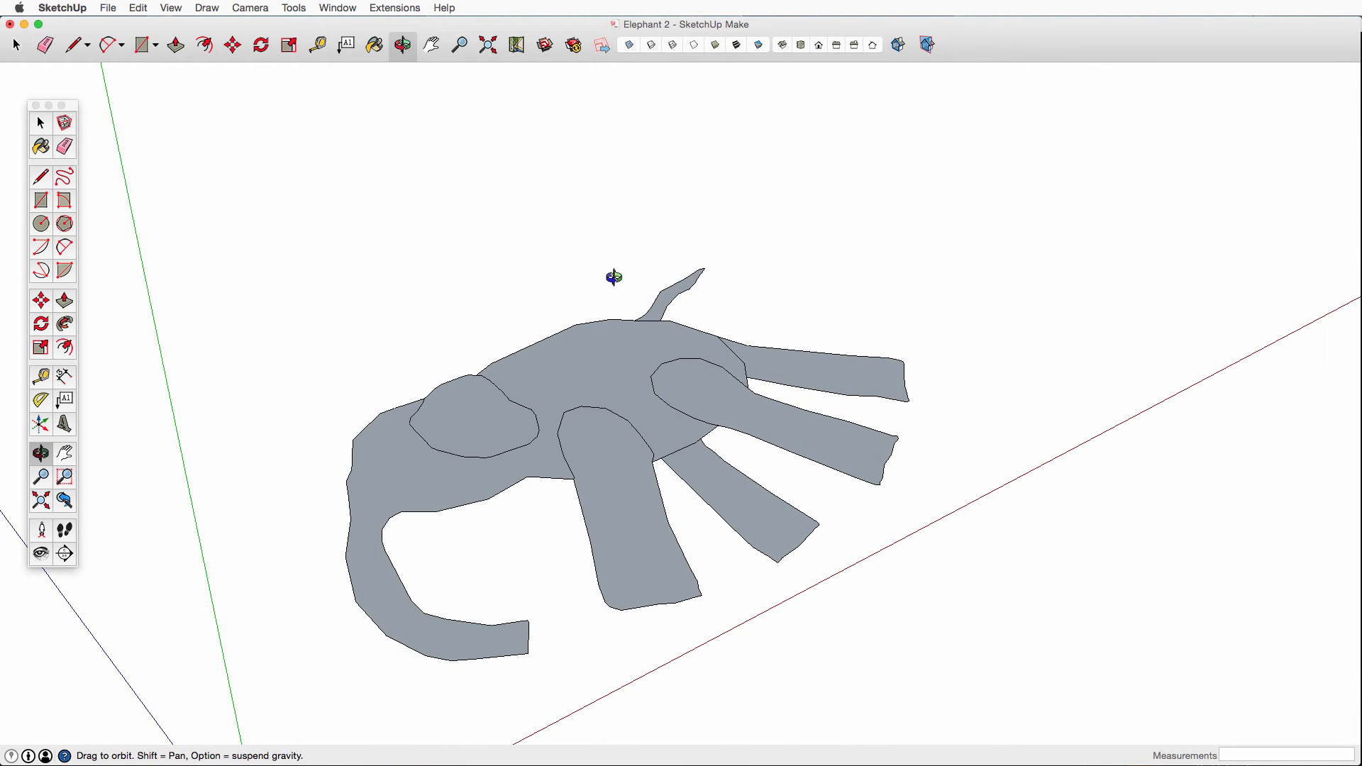
pyautogui.moveTo(1021, 683); pyautogui.dragTo(779, 699)
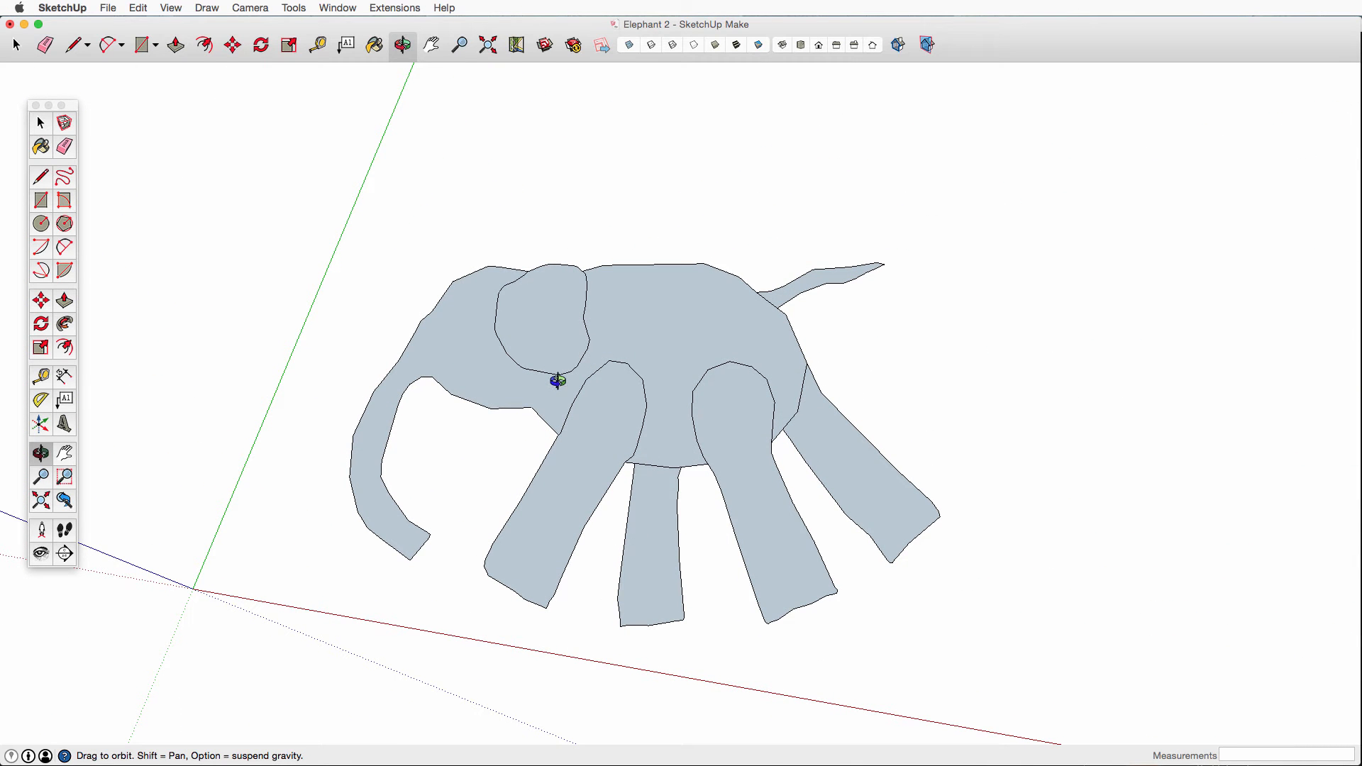
pyautogui.moveTo(915, 434); pyautogui.dragTo(871, 286)
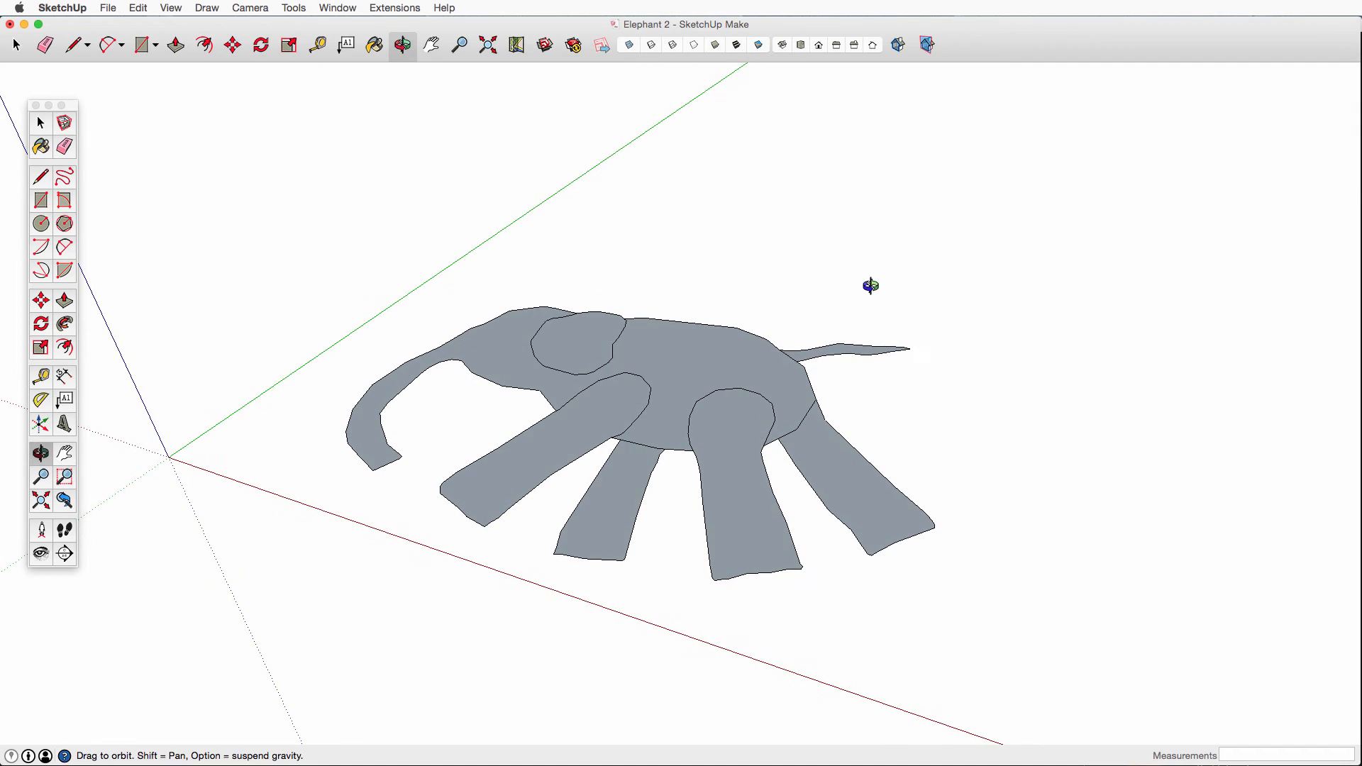
# Step: Pull the ear face up from the elephant by about 3 5/16" with Push/Pull
pyautogui.click(65, 302)
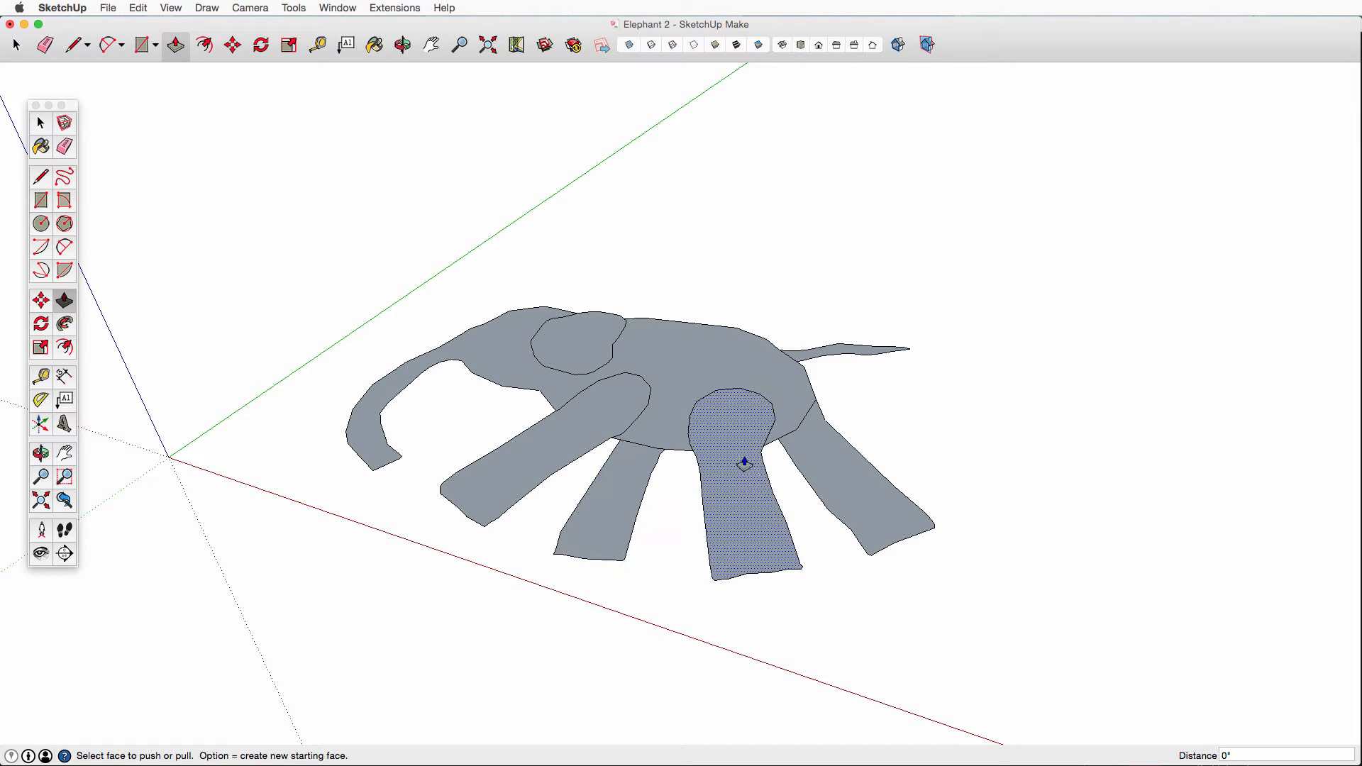
pyautogui.click(578, 356)
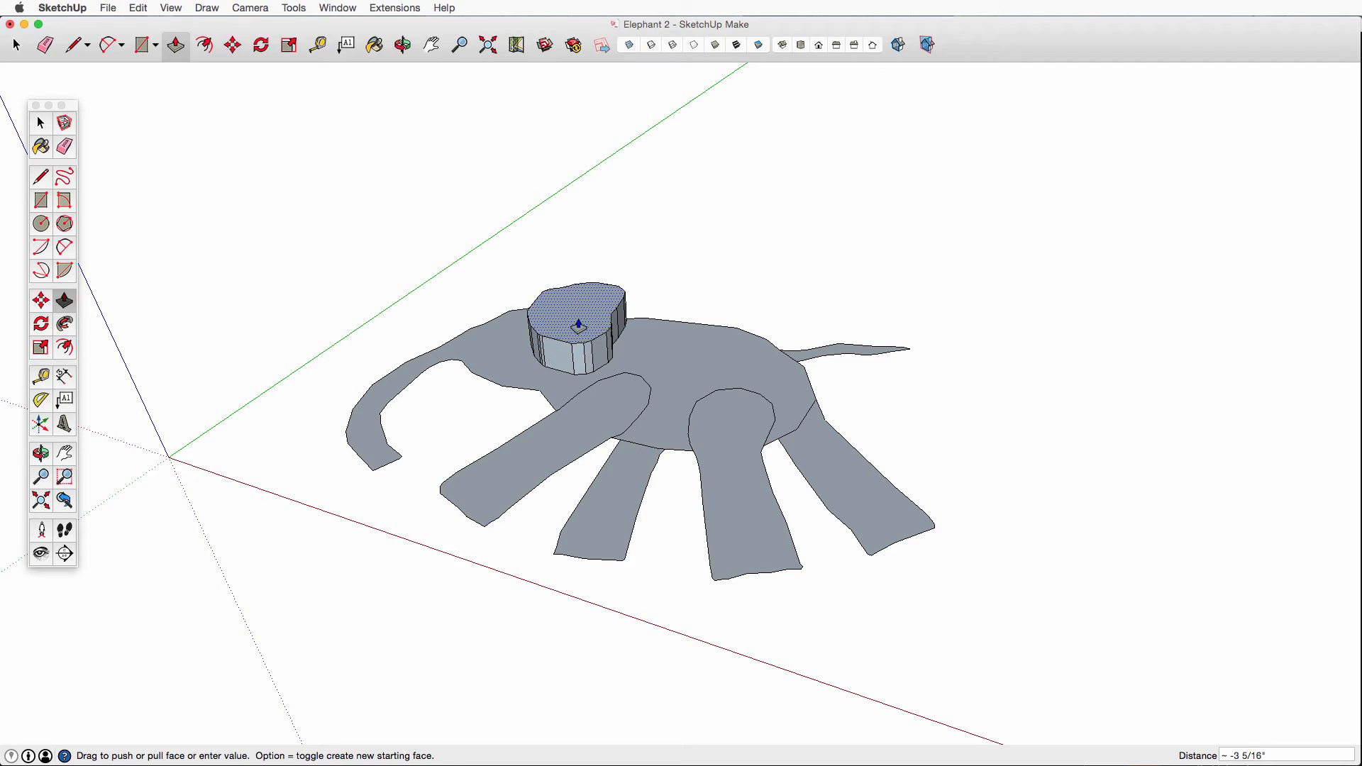
pyautogui.click(579, 327)
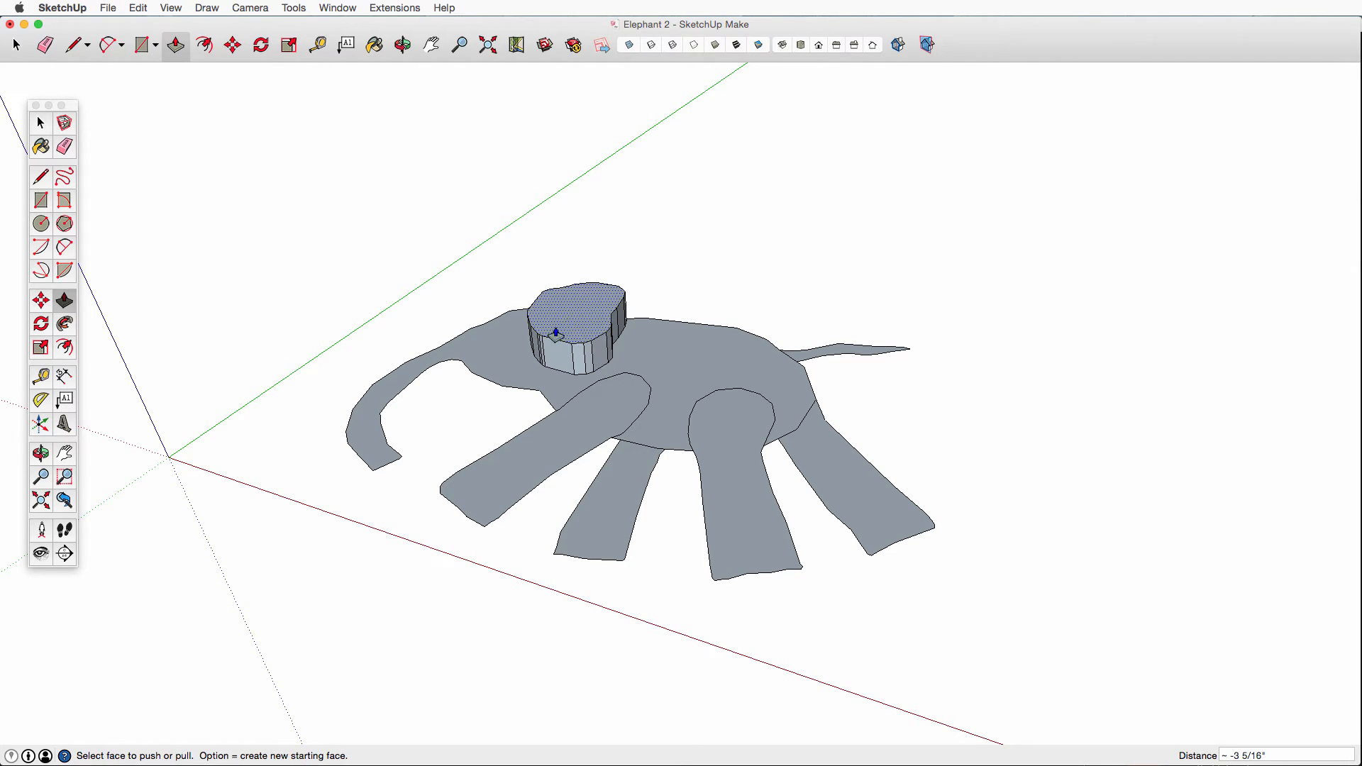
# Step: Extrude the near front leg and near hind leg upward by the same 3 5/16" as the ear
pyautogui.doubleClick(590, 417)
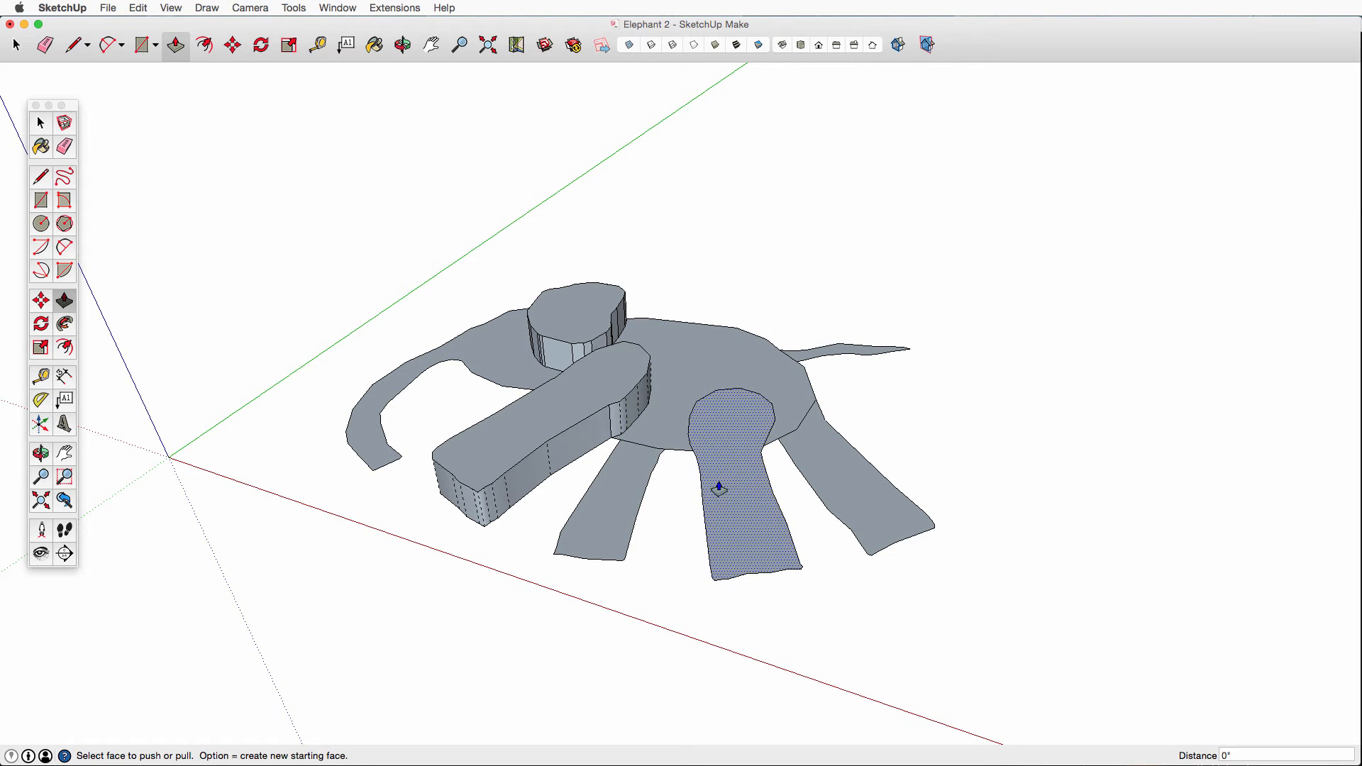
pyautogui.moveTo(726, 494); pyautogui.dragTo(555, 408)
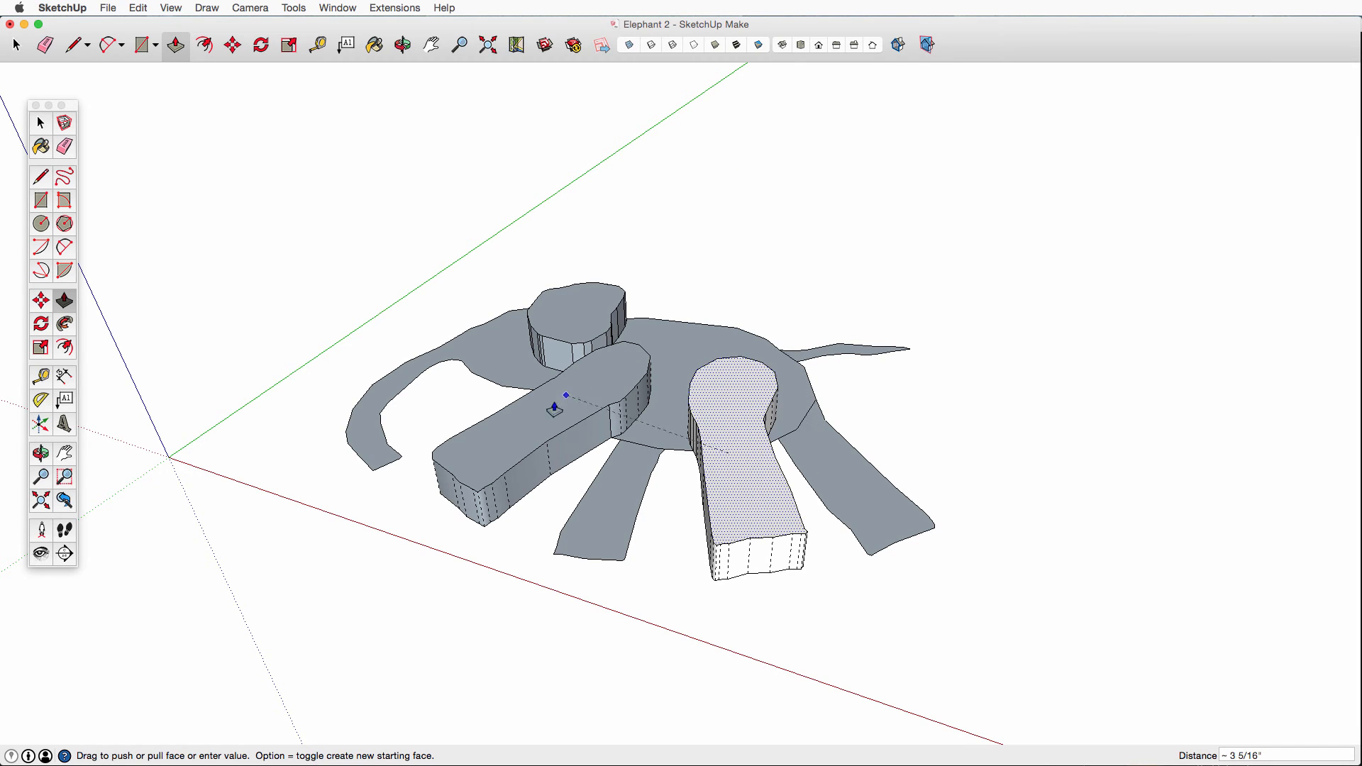
pyautogui.click(516, 433)
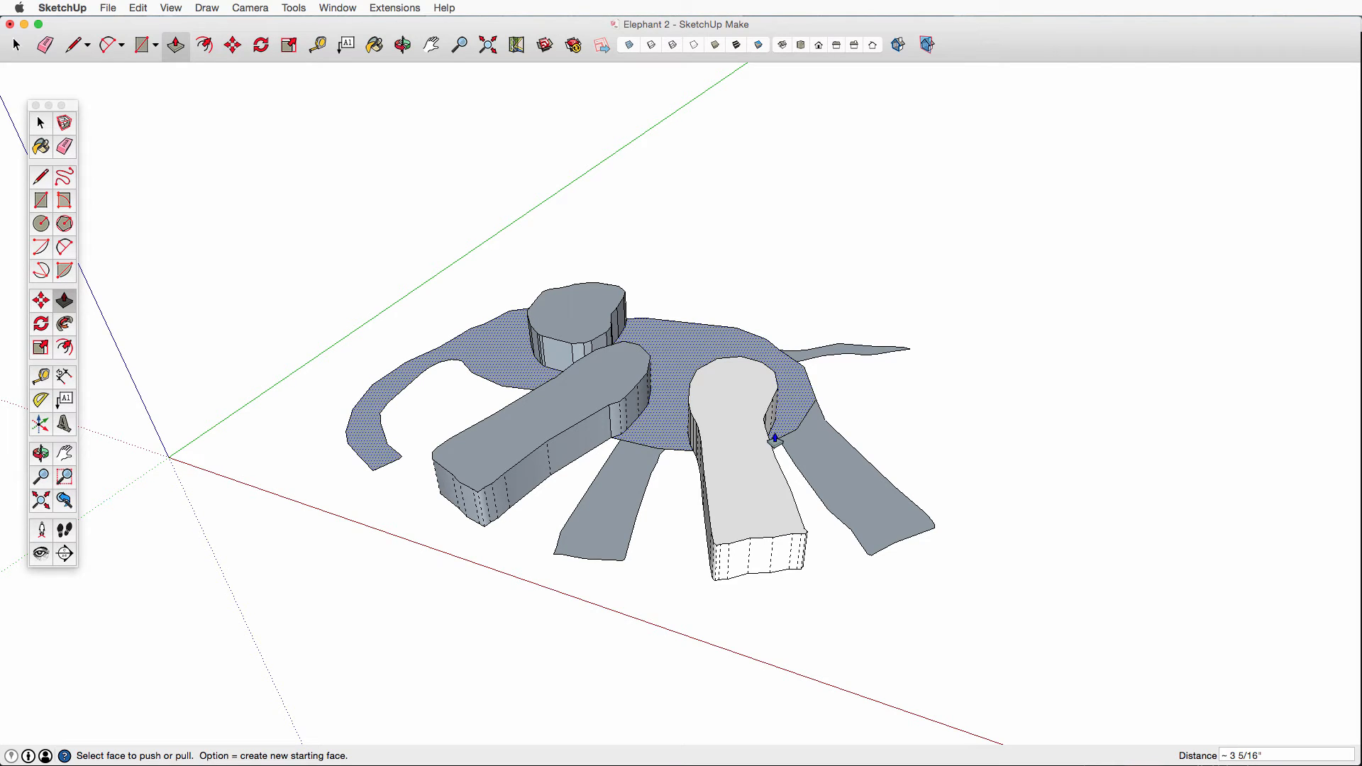
pyautogui.moveTo(852, 392)
pyautogui.mouseDown(button='middle')
pyautogui.moveTo(912, 523)
pyautogui.moveTo(958, 553)
pyautogui.moveTo(955, 672)
pyautogui.moveTo(796, 255)
pyautogui.moveTo(927, 523)
pyautogui.moveTo(851, 340)
pyautogui.moveTo(858, 369)
pyautogui.mouseUp(button='middle')
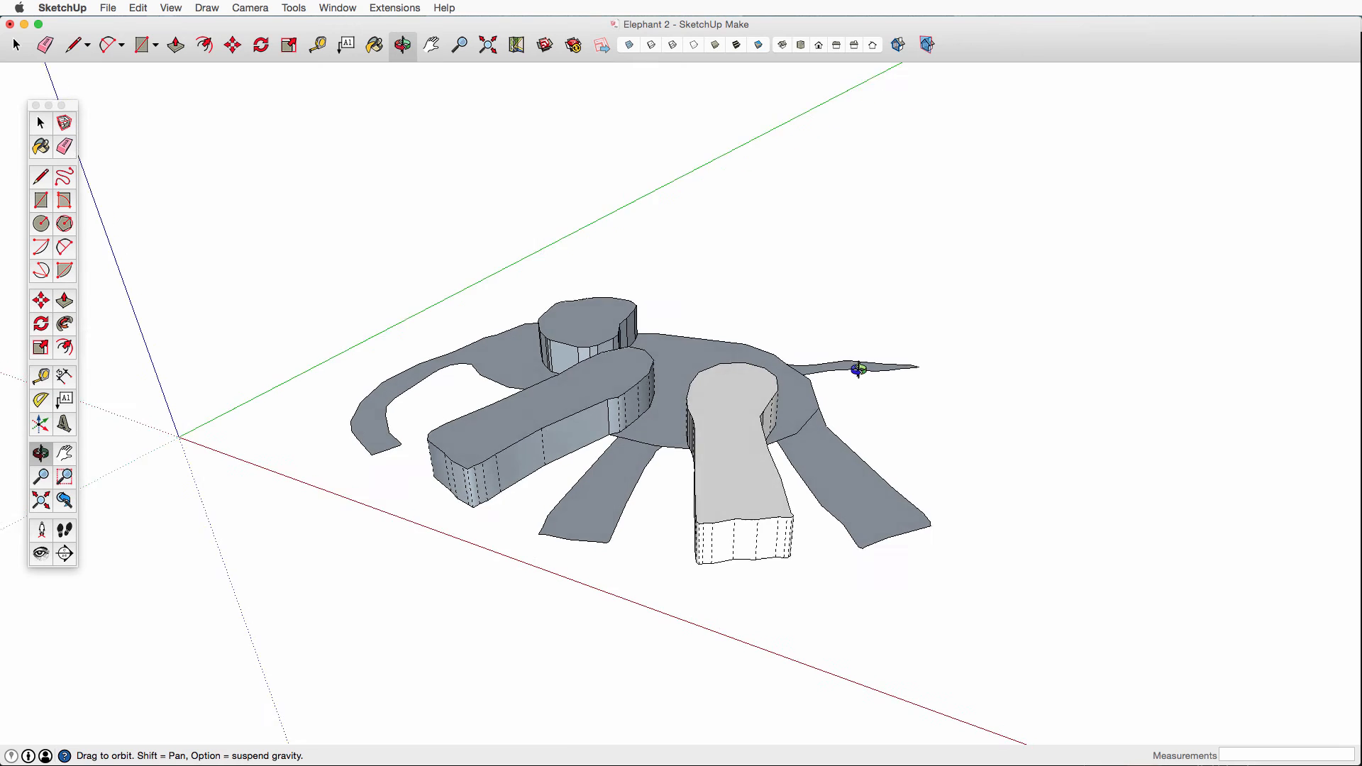
# Step: Pull the elephant's body and head face up by about 2 5/16" with Push/Pull
pyautogui.moveTo(859, 369); pyautogui.dragTo(880, 401)
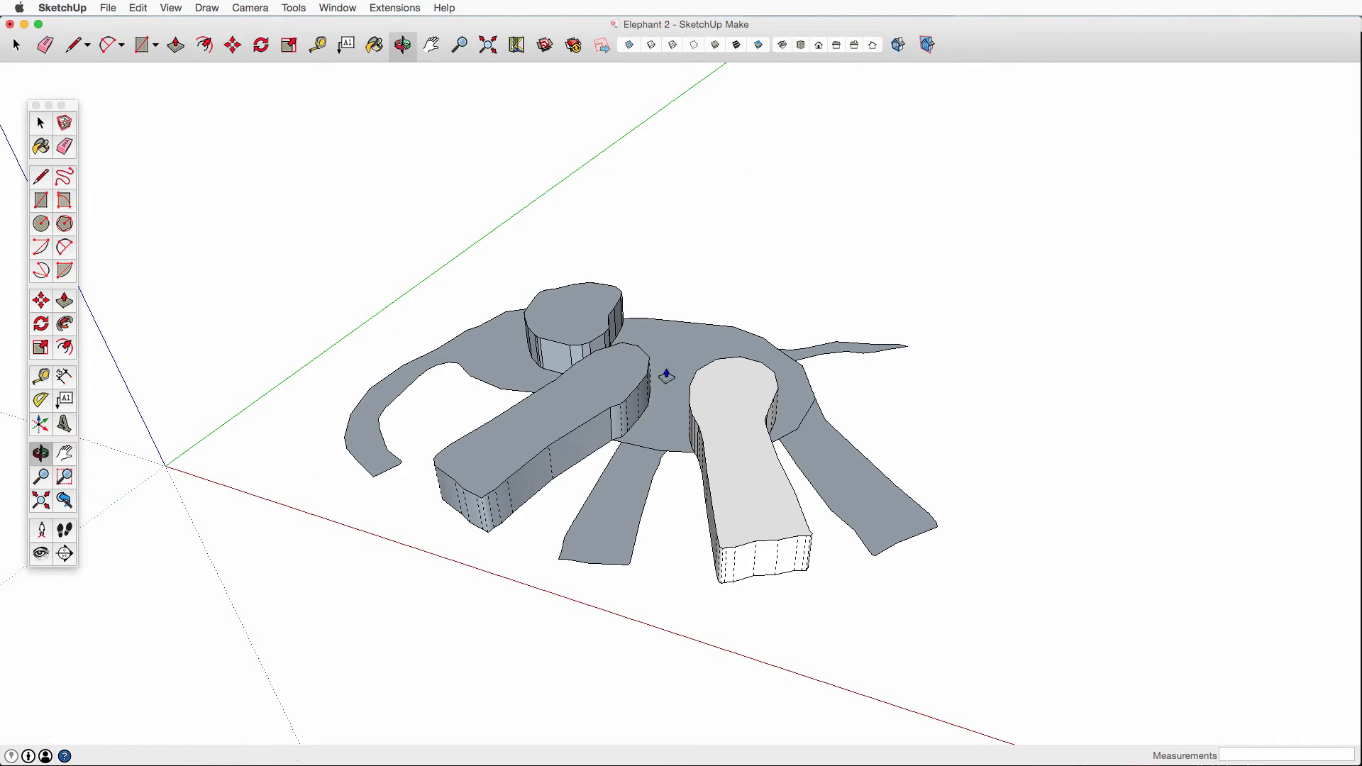
pyautogui.press('p')
pyautogui.moveTo(667, 431); pyautogui.dragTo(628, 413)
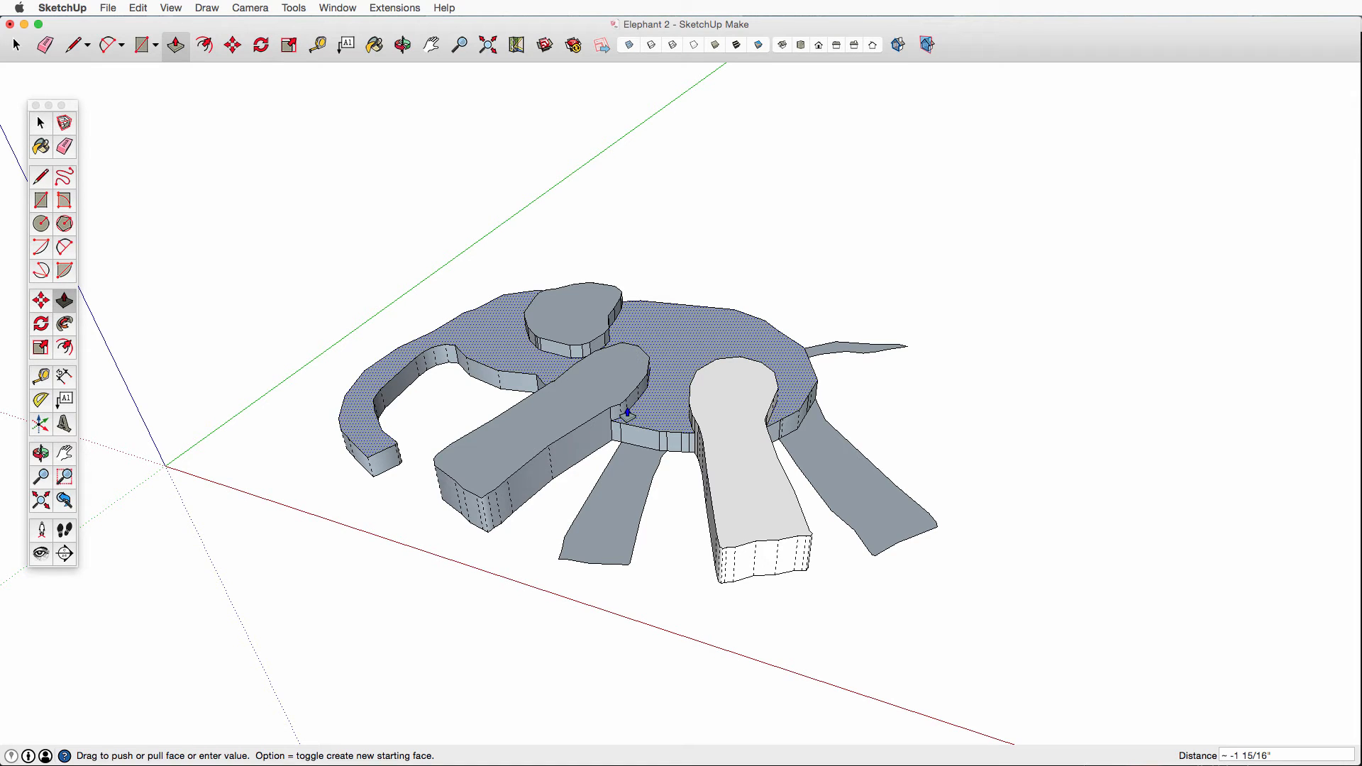
pyautogui.moveTo(628, 413); pyautogui.dragTo(639, 409)
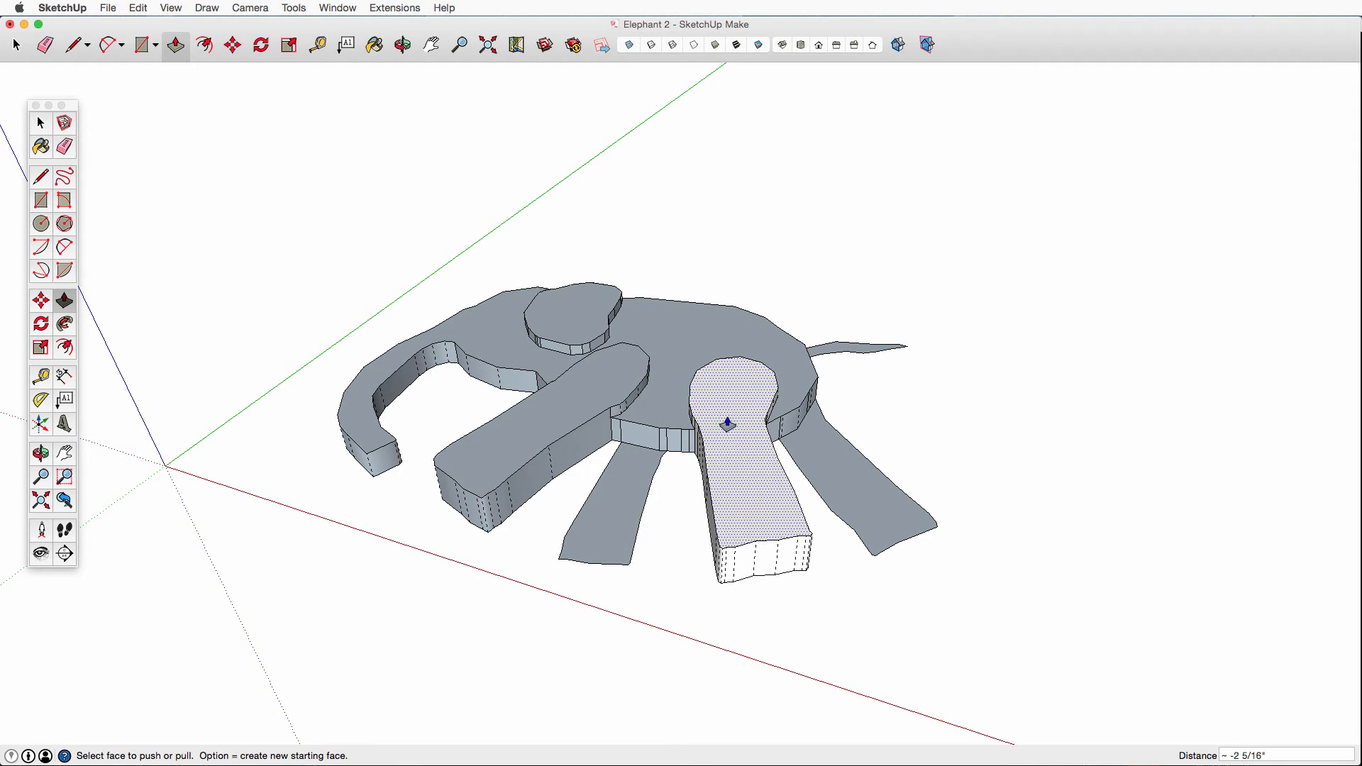
# Step: Extrude the far front leg, the far hind leg and the tail upward by 15/16"
pyautogui.moveTo(635, 470); pyautogui.dragTo(633, 461)
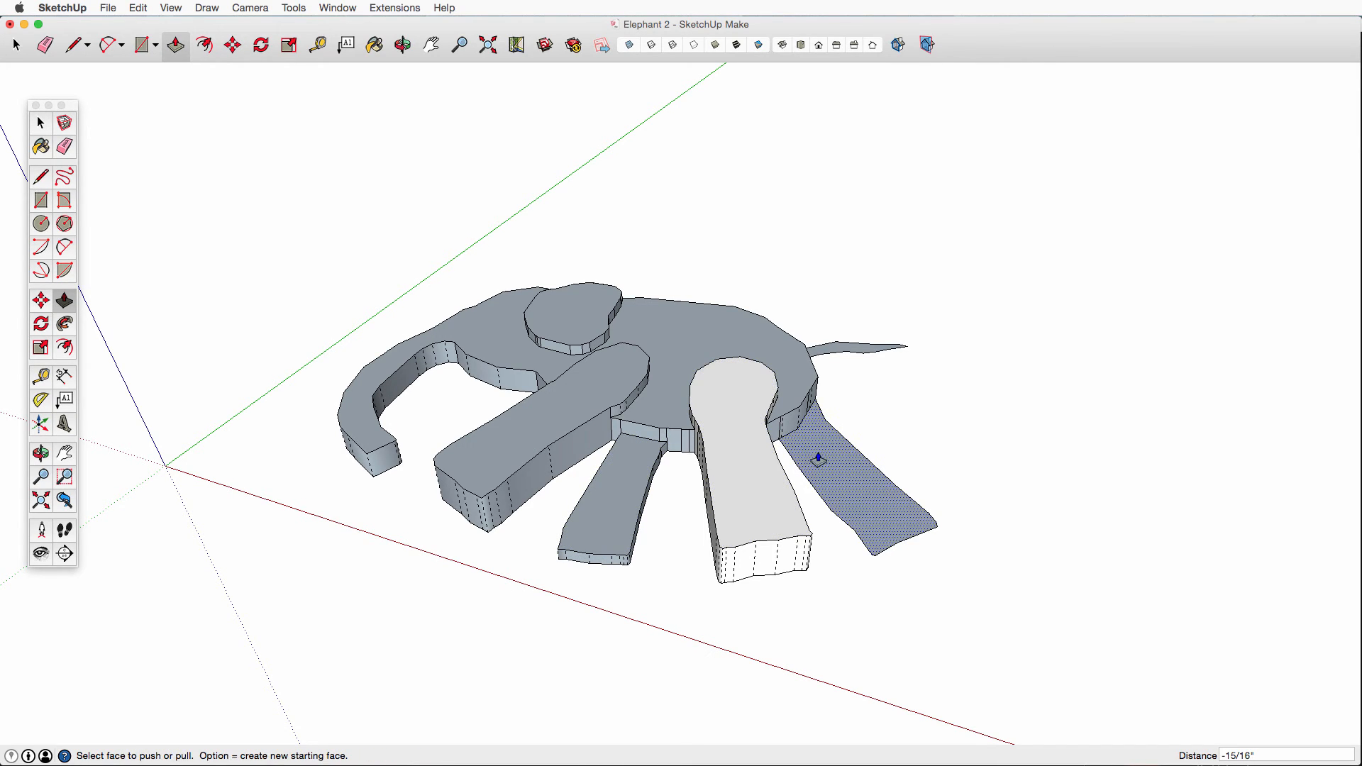
pyautogui.moveTo(843, 479); pyautogui.dragTo(617, 496)
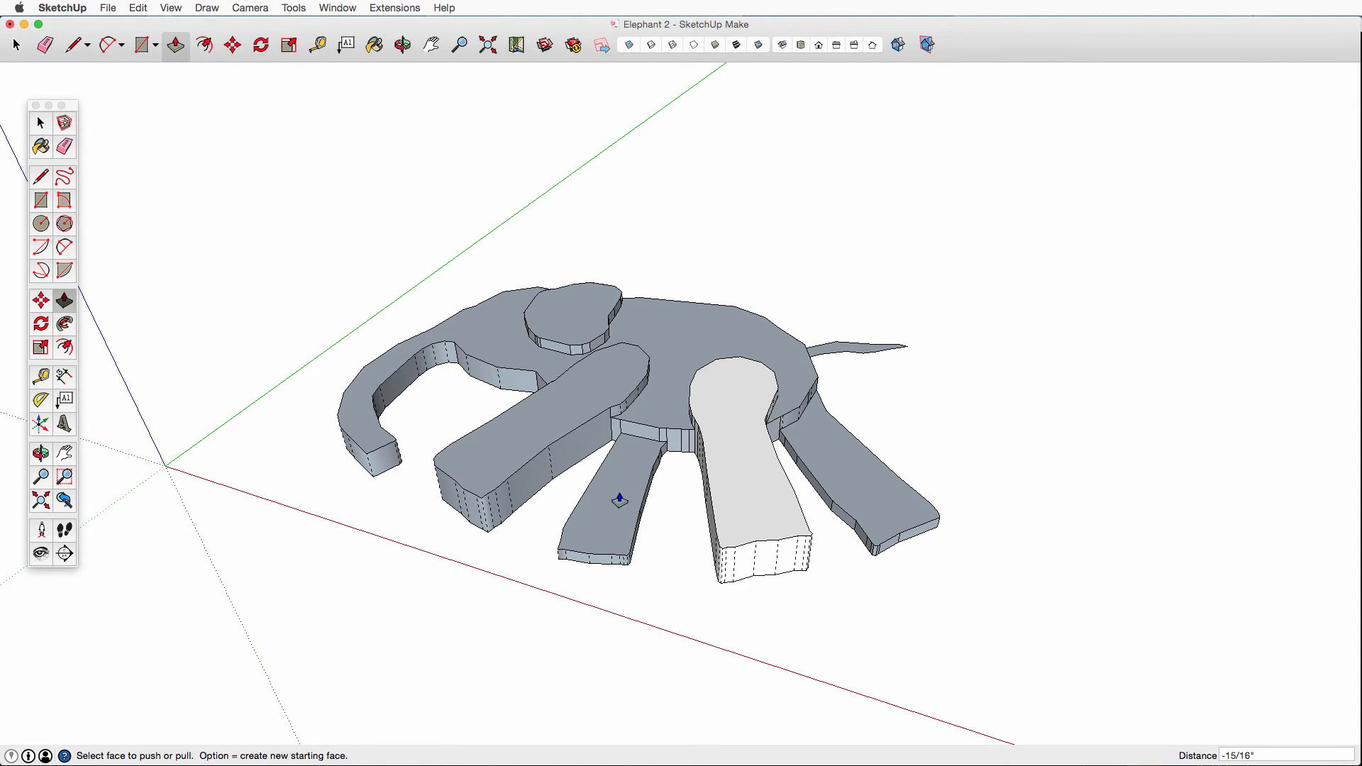
pyautogui.doubleClick(846, 351)
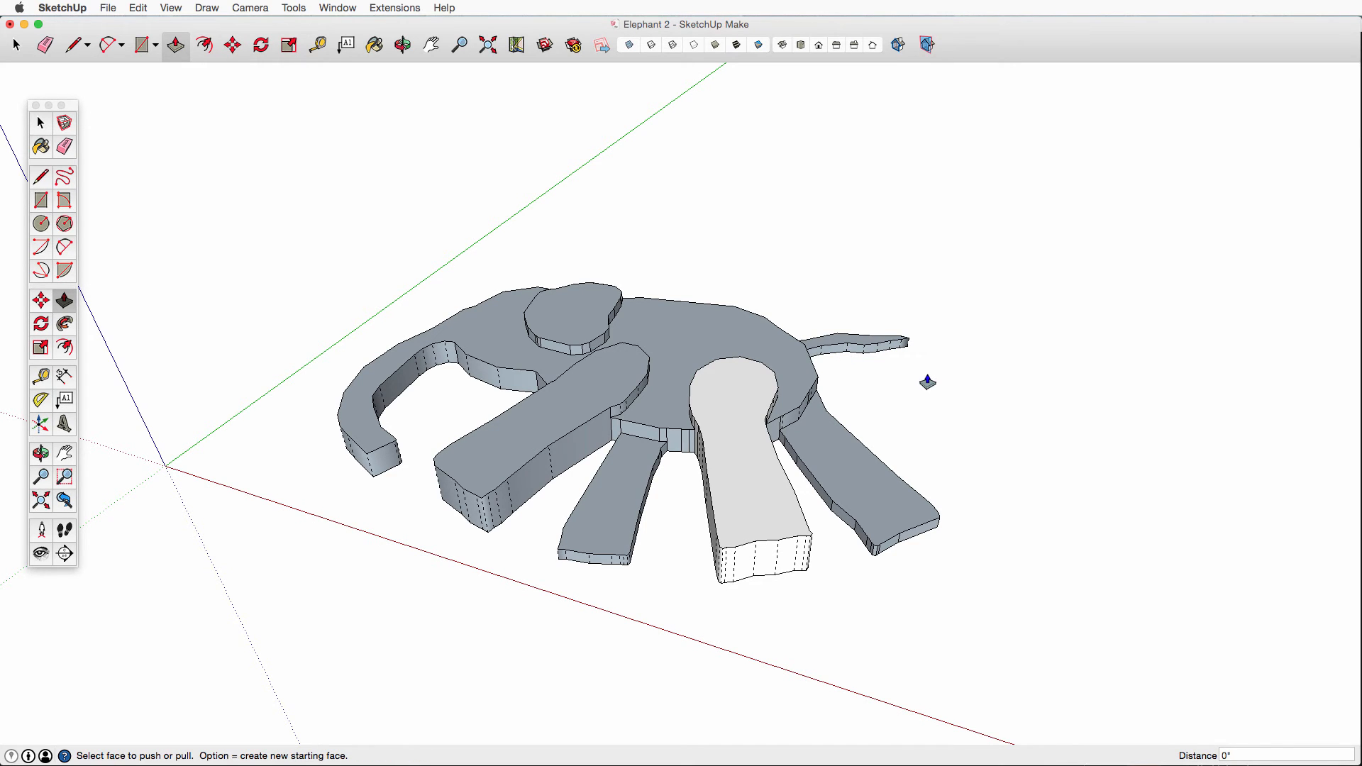
# Step: Examine the extruded elephant from above, from oblique angles and from underneath
pyautogui.press('o')
pyautogui.moveTo(903, 271); pyautogui.dragTo(756, 387)
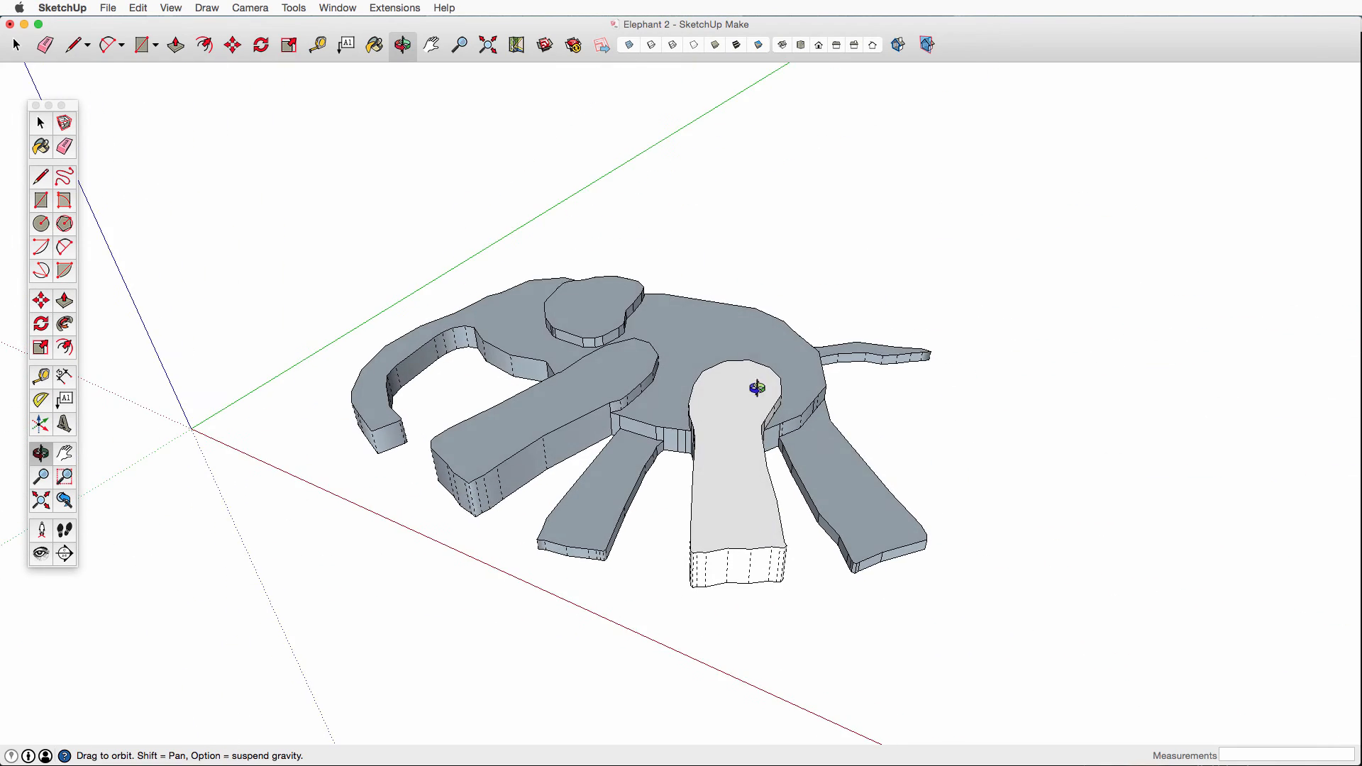
pyautogui.moveTo(787, 293); pyautogui.dragTo(864, 642)
pyautogui.moveTo(747, 640); pyautogui.dragTo(741, 462)
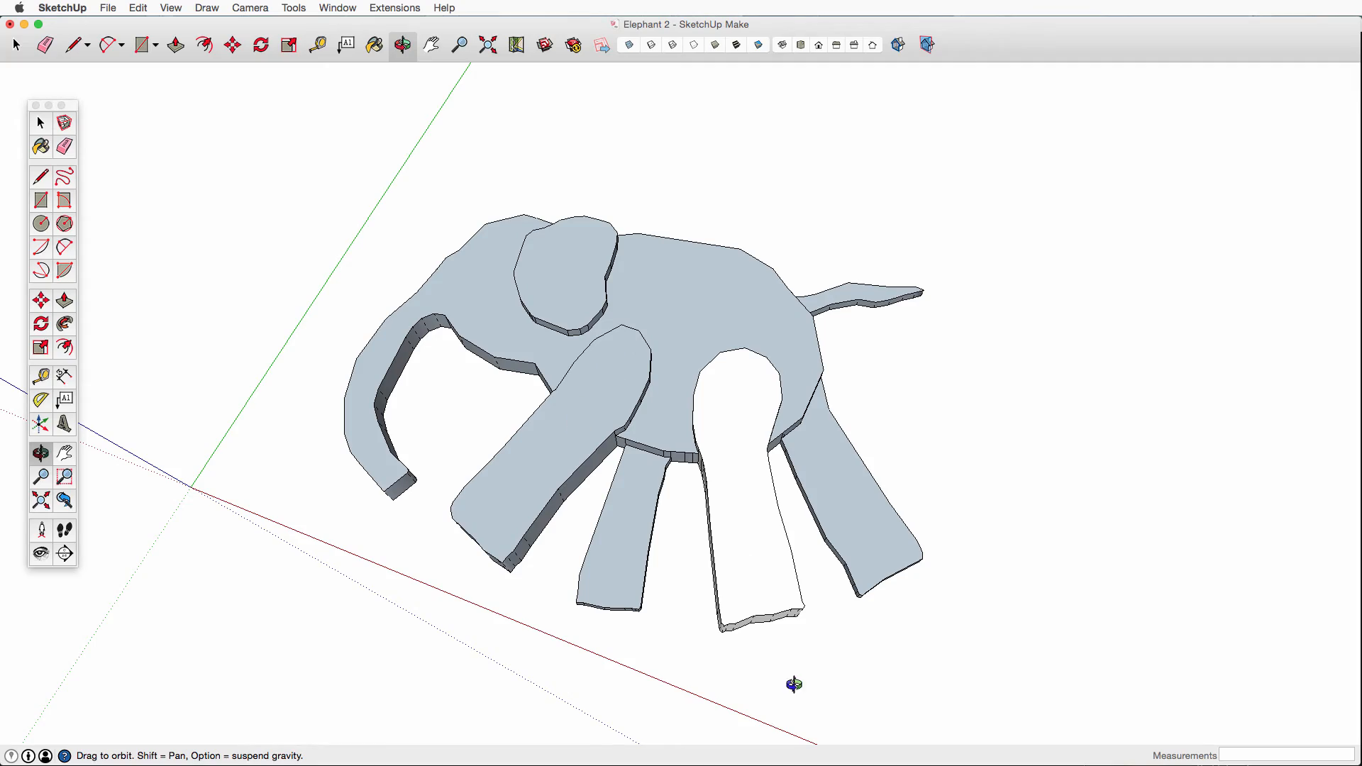
pyautogui.moveTo(842, 702); pyautogui.dragTo(848, 248)
pyautogui.moveTo(859, 599); pyautogui.dragTo(850, 413)
pyautogui.moveTo(711, 605); pyautogui.dragTo(723, 693)
pyautogui.moveTo(769, 232); pyautogui.dragTo(769, 465)
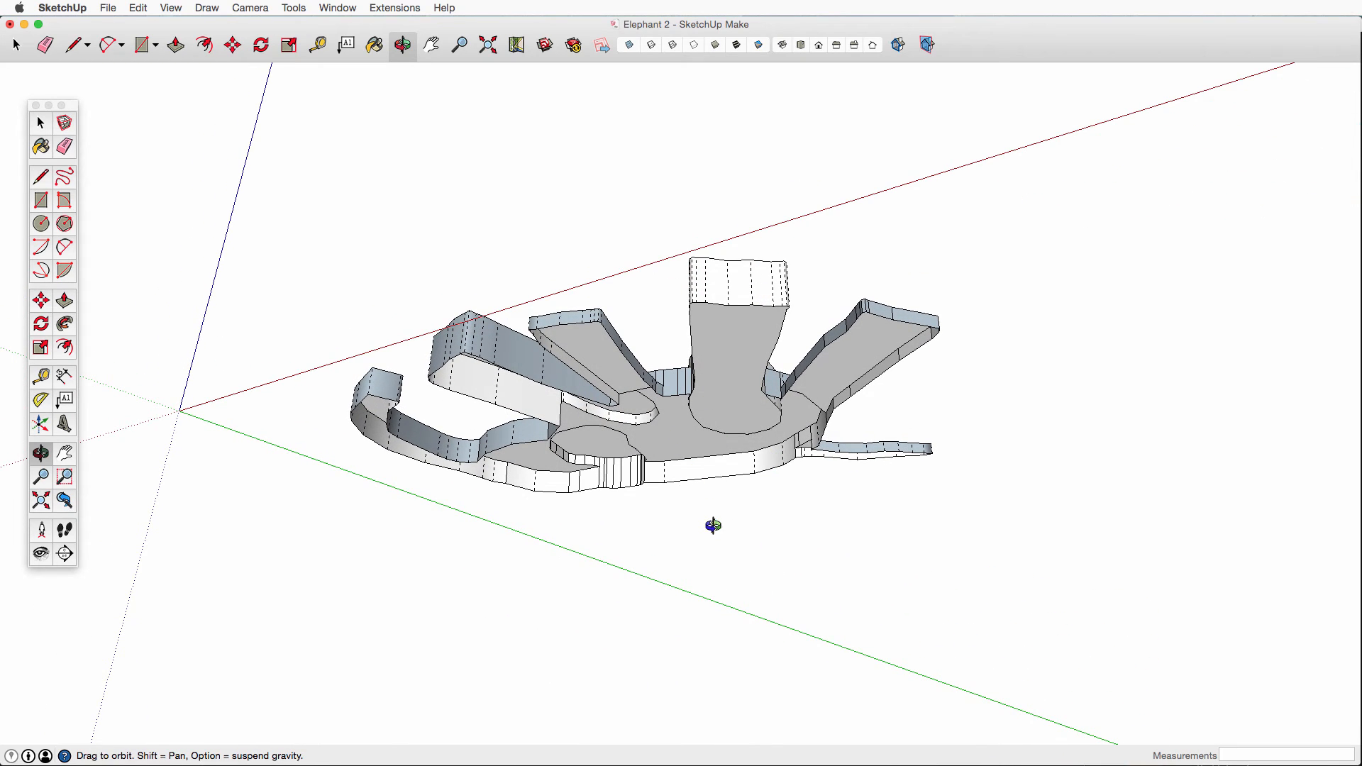
pyautogui.moveTo(718, 528); pyautogui.dragTo(710, 498)
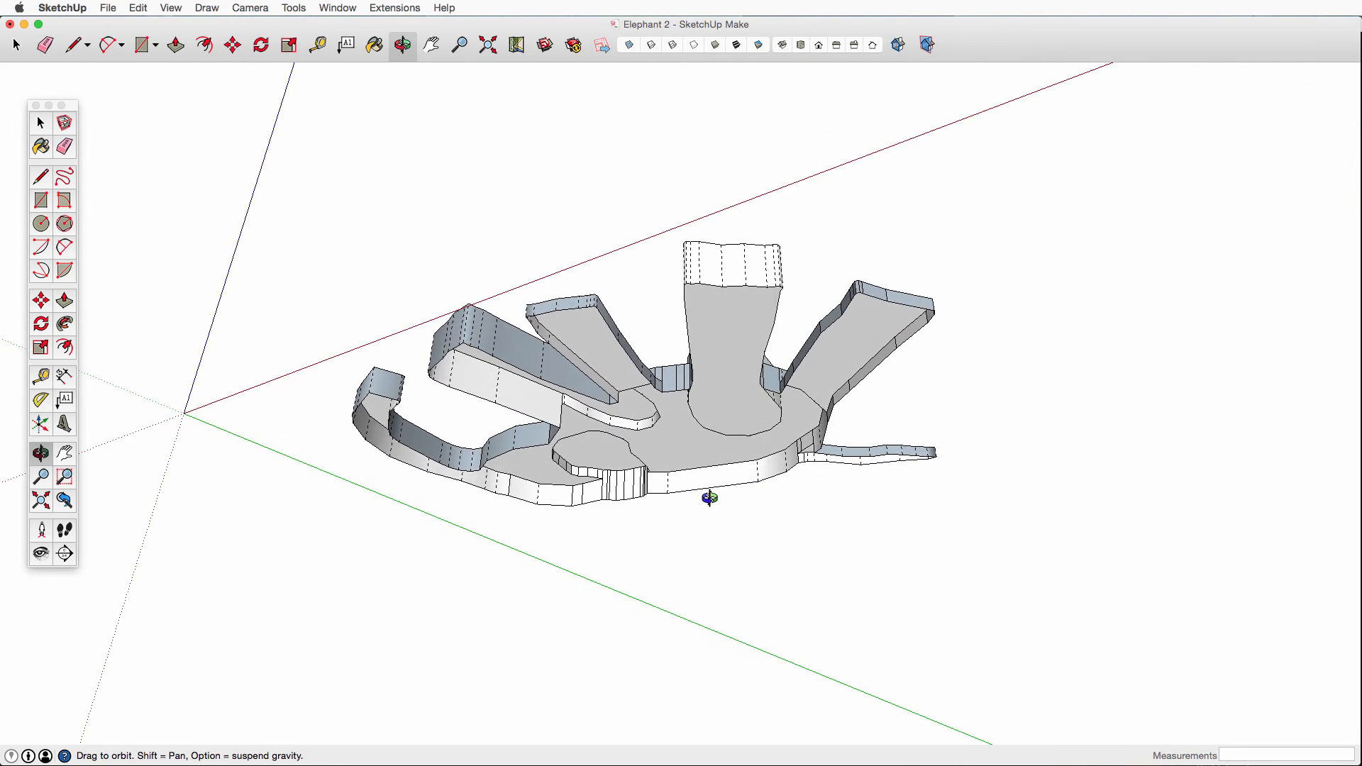
# Step: Draw a line about 4 1/4" long across the underside of the far front leg to fill in the missing bottom face
pyautogui.scroll(3, 641, 450)
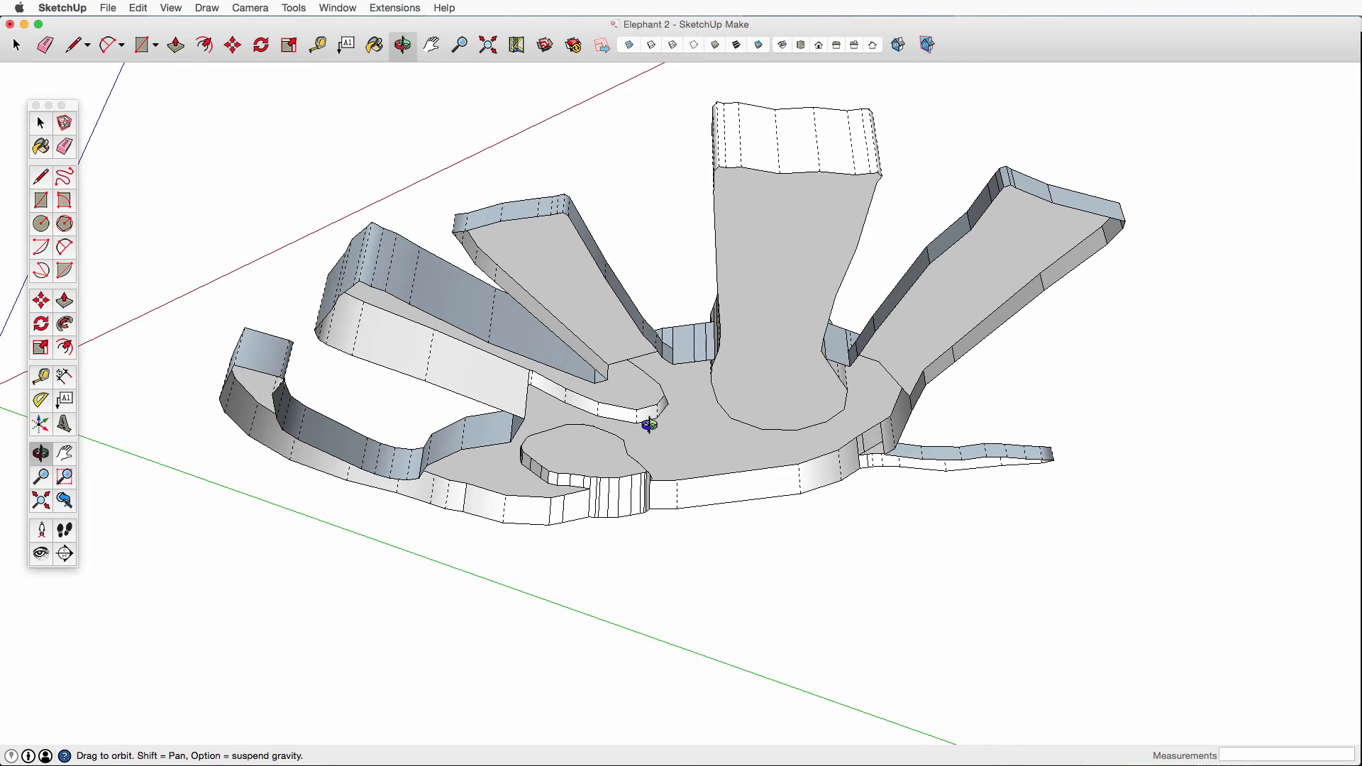
pyautogui.press('l')
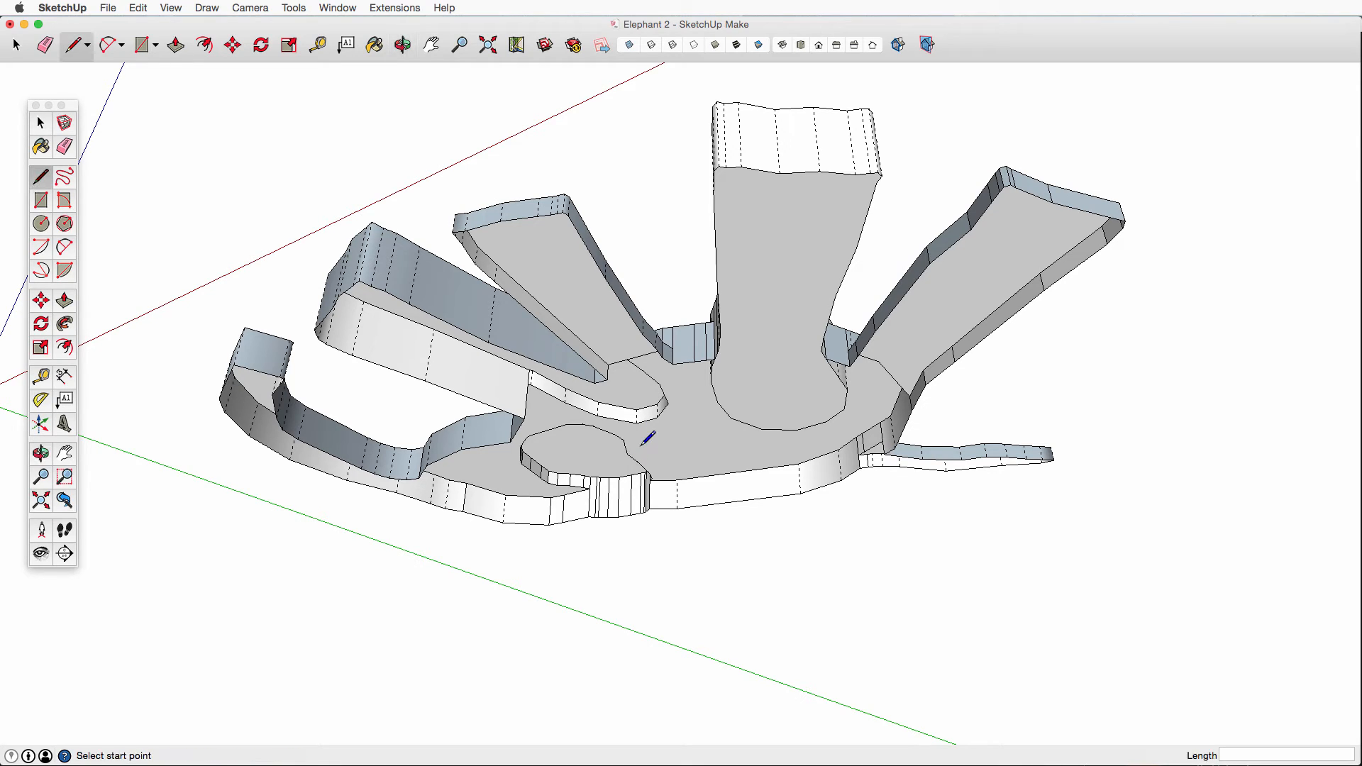
pyautogui.click(547, 327)
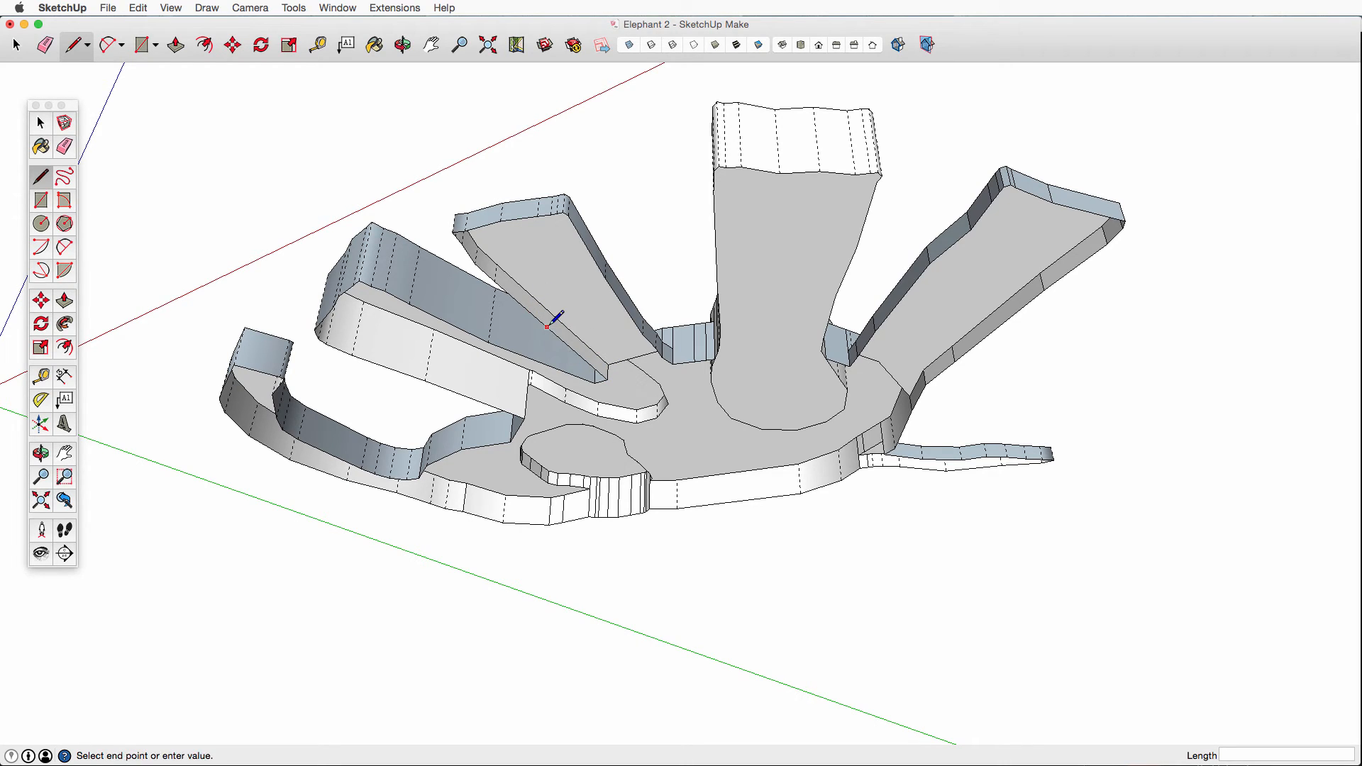
pyautogui.click(623, 302)
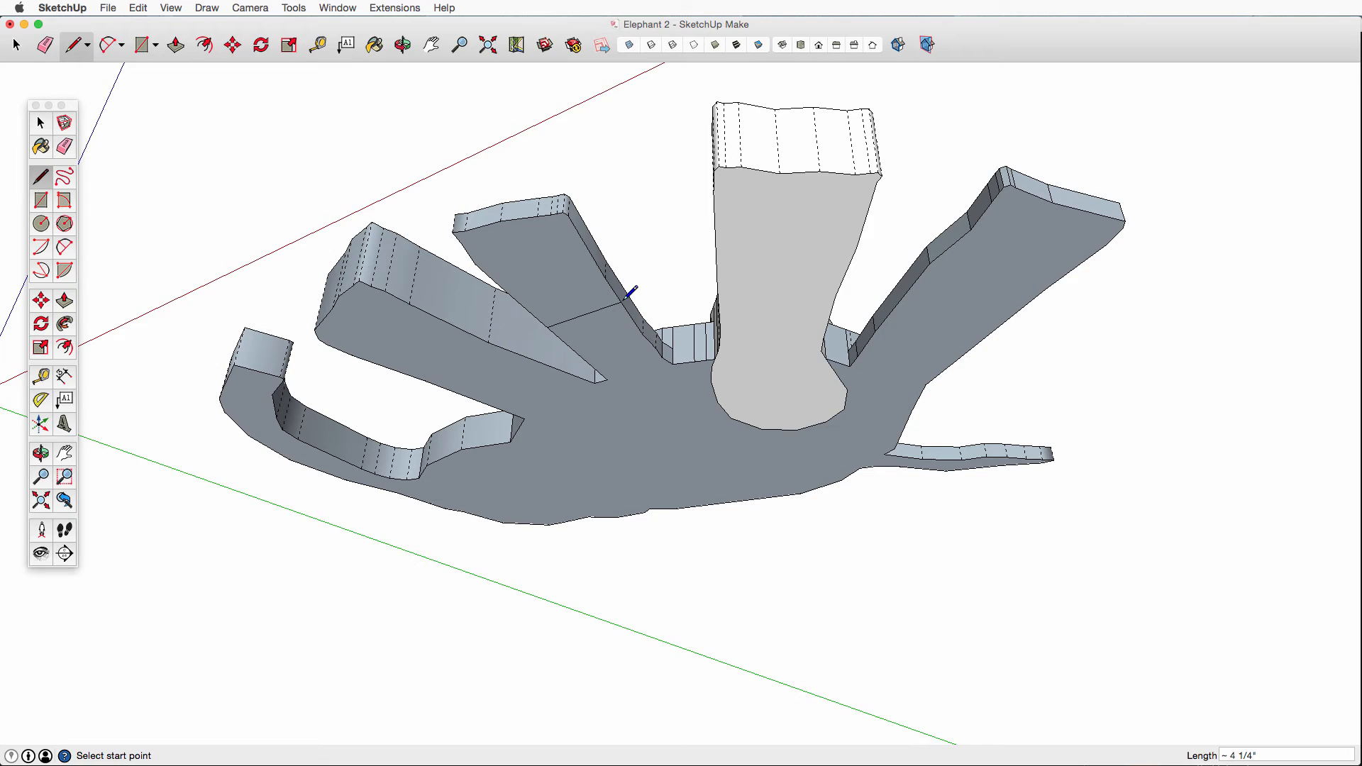
# Step: Erase the line across the far front leg and the rounded edge of the near hind leg on the underside
pyautogui.press('e')
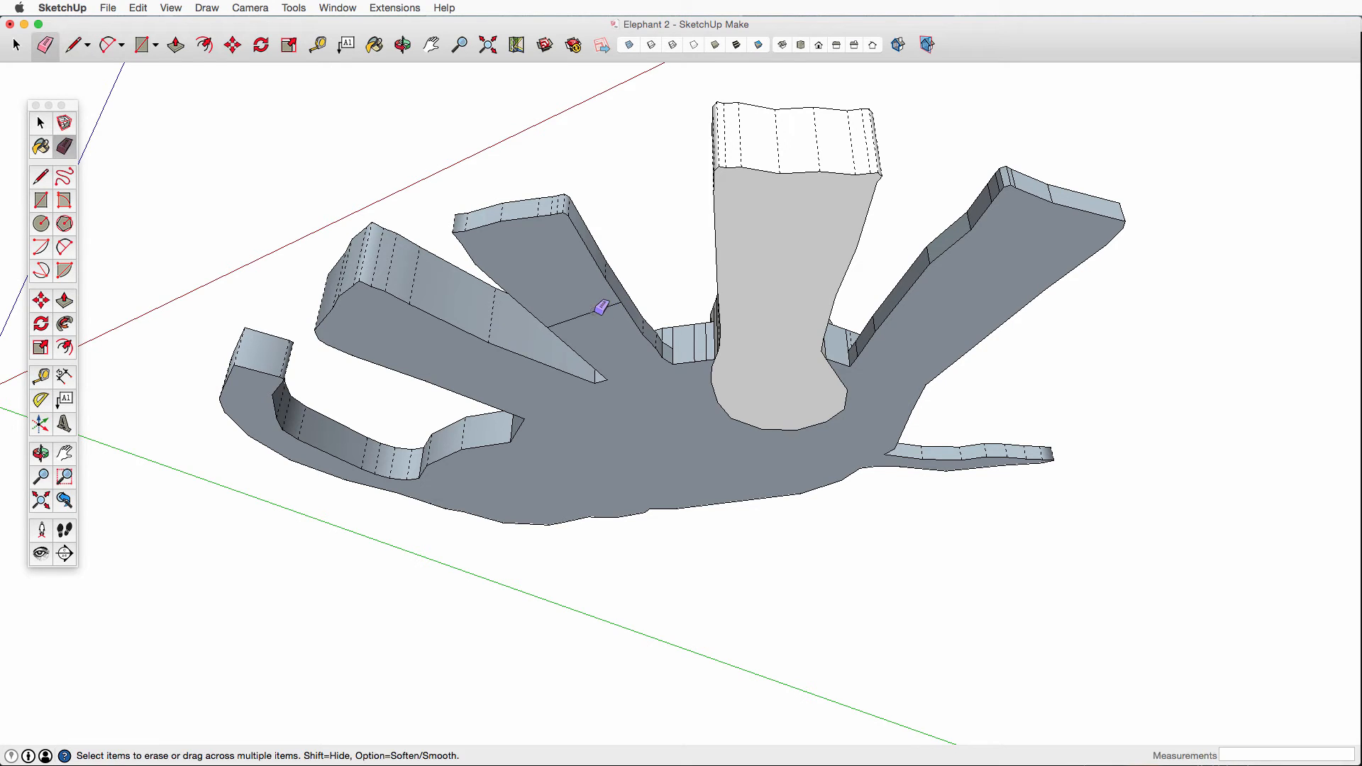
pyautogui.click(599, 313)
pyautogui.click(778, 429)
# Step: Examine the merged underside up close and the elephant's upper side from several angles
pyautogui.scroll(5, 717, 361)
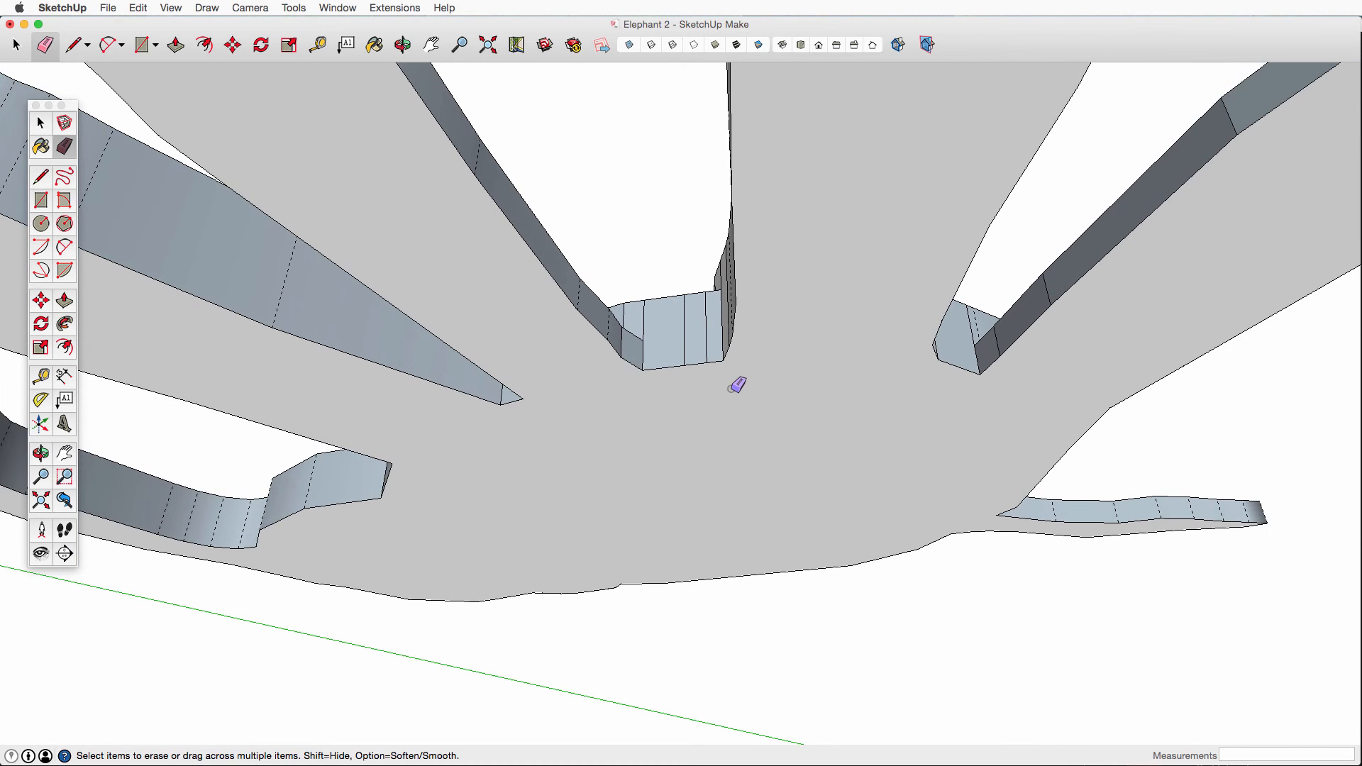
pyautogui.scroll(2, 736, 386)
pyautogui.scroll(2, 742, 387)
pyautogui.scroll(1, 749, 385)
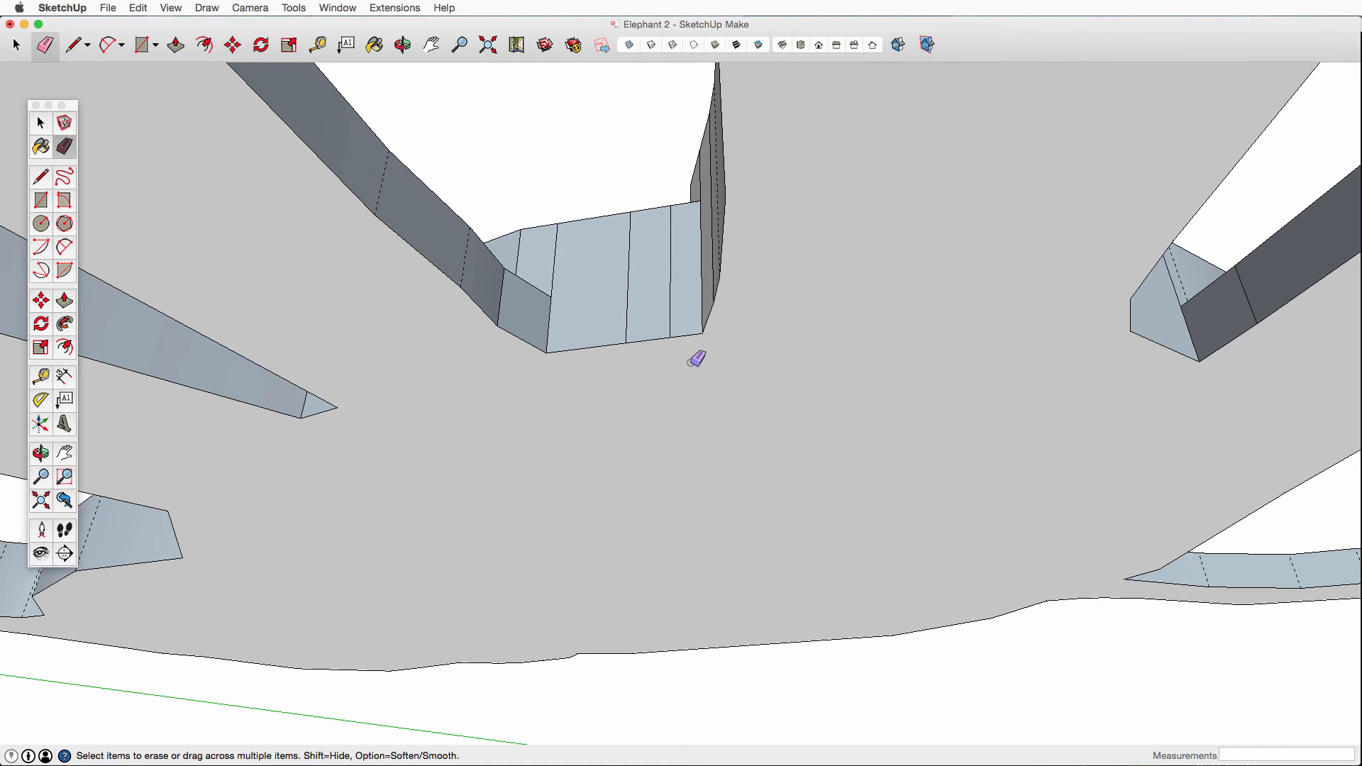
pyautogui.scroll(-10, 733, 390)
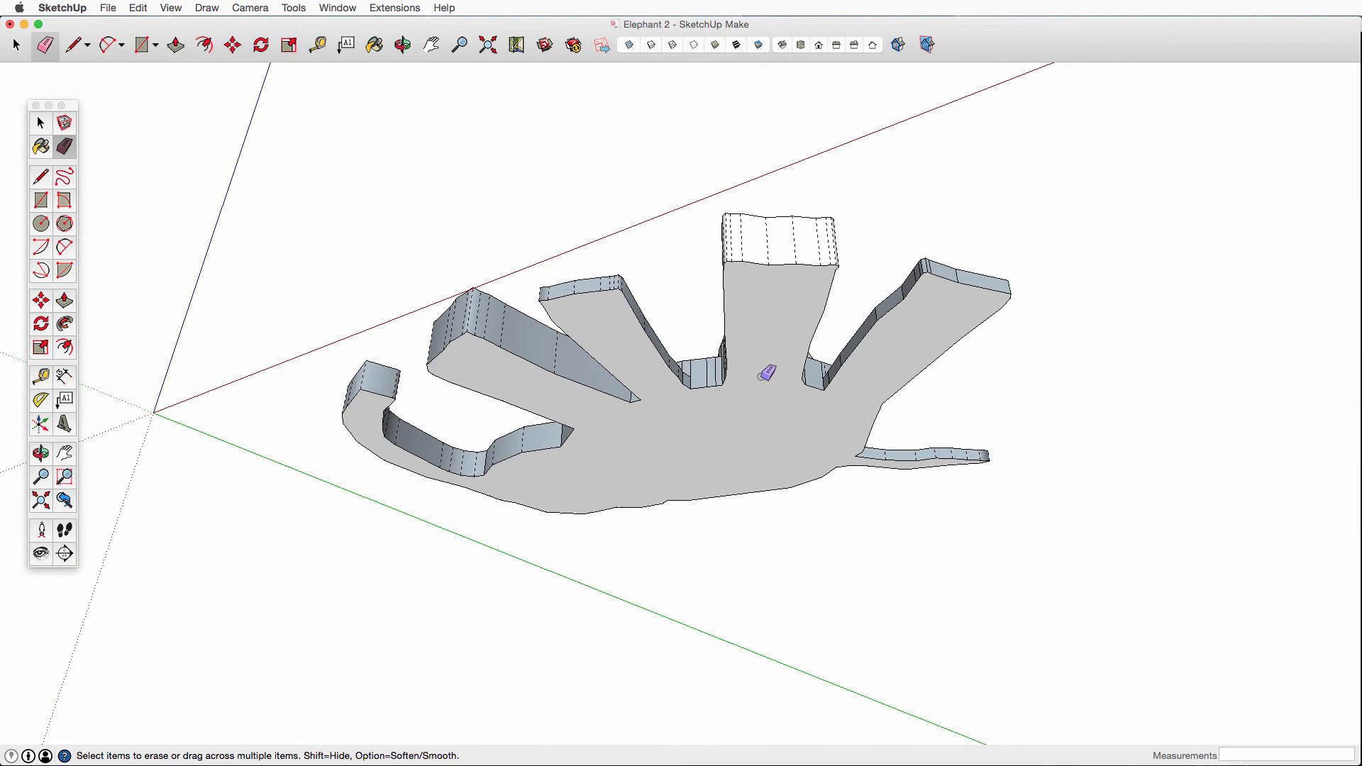
pyautogui.moveTo(751, 400); pyautogui.dragTo(760, 425, button='middle')
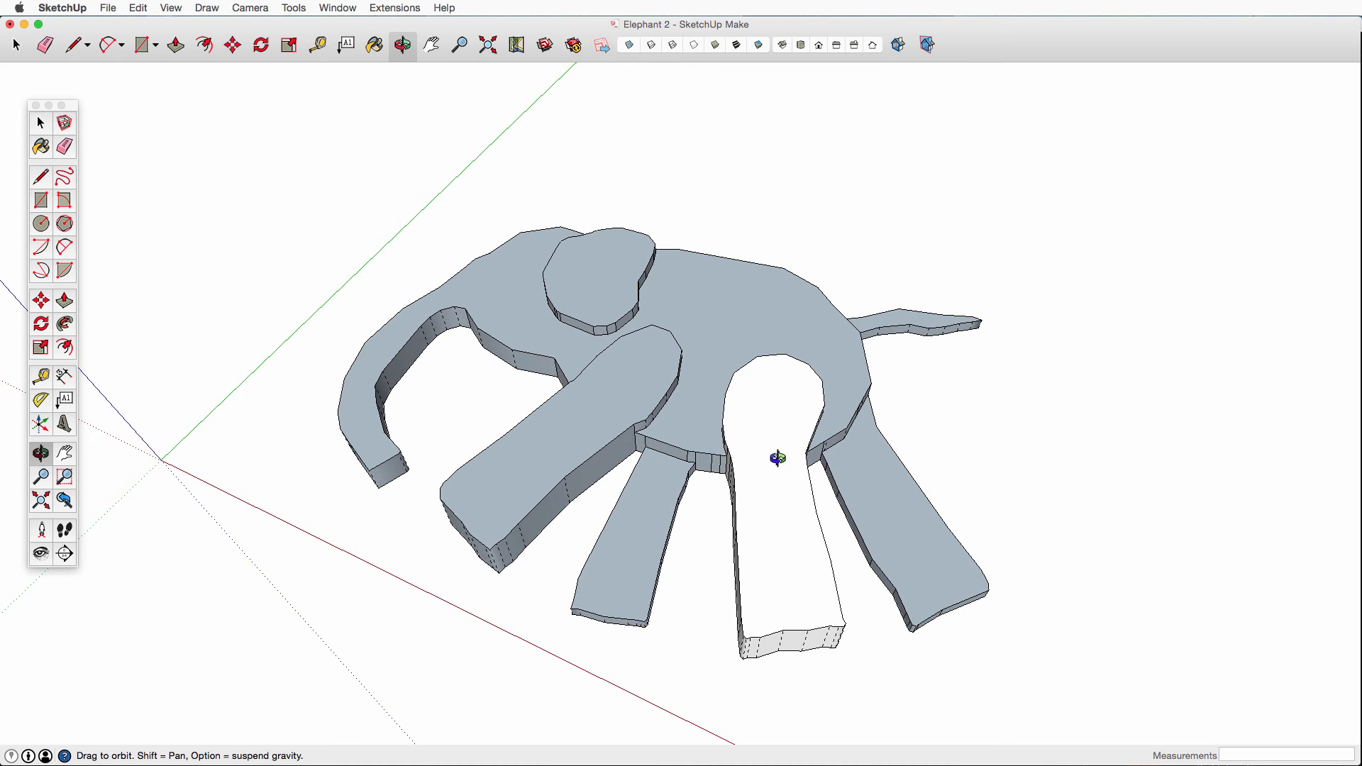
pyautogui.scroll(-5, 625, 438)
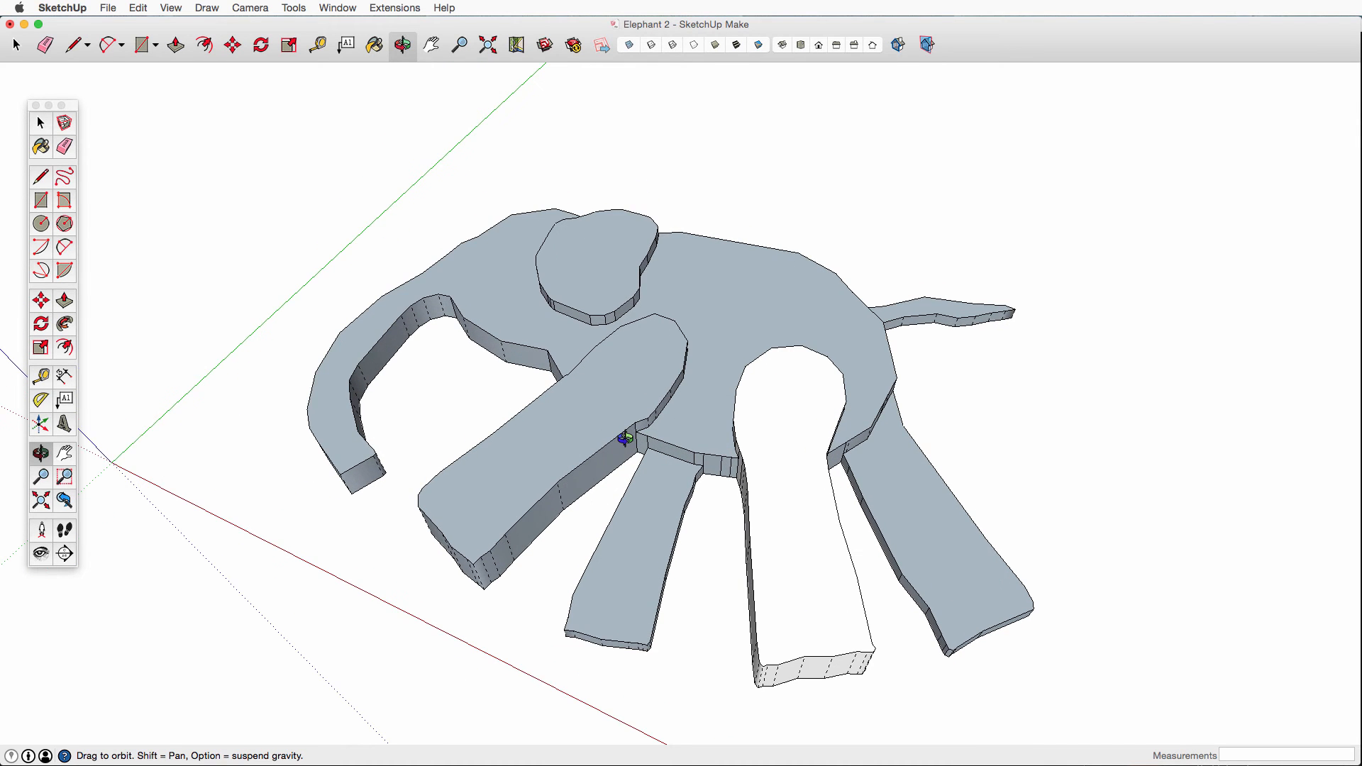
pyautogui.moveTo(780, 295); pyautogui.dragTo(934, 454)
pyautogui.scroll(3, 593, 450)
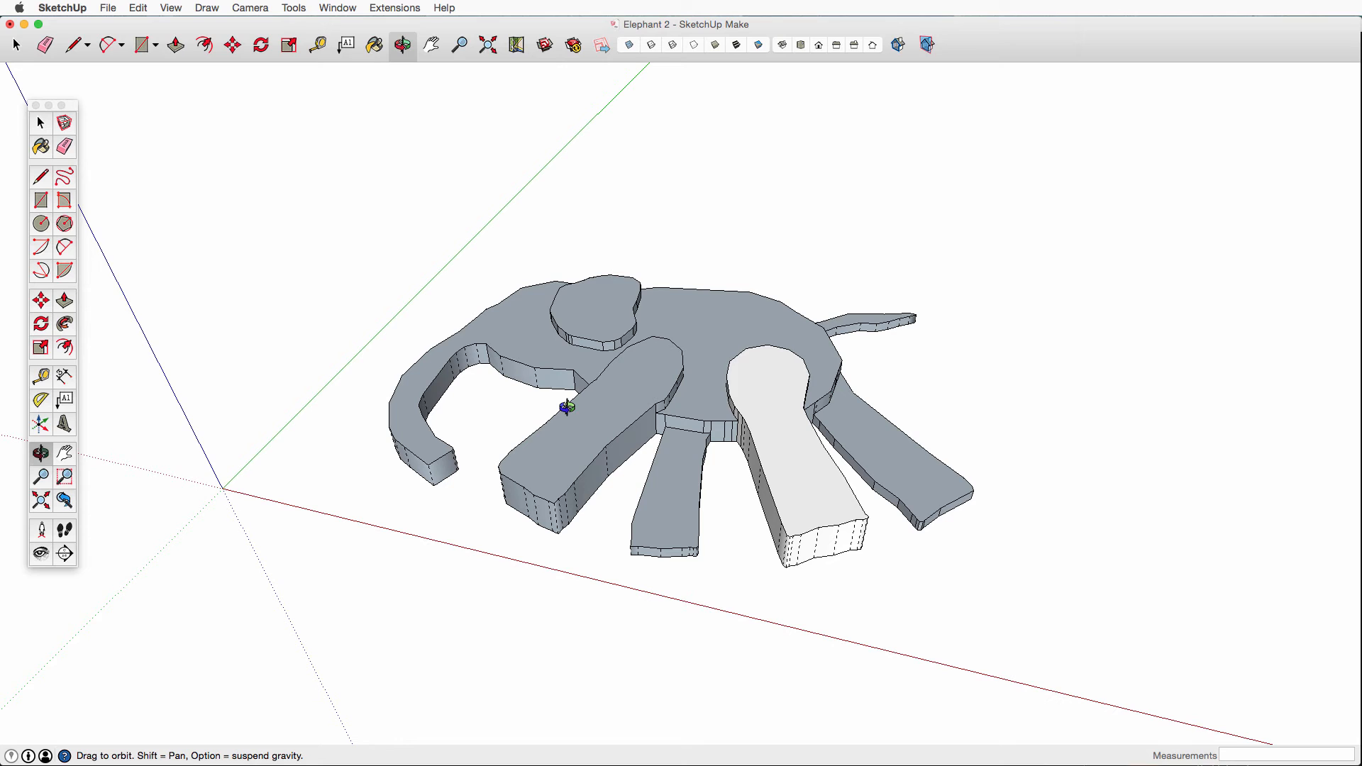
pyautogui.scroll(2, 617, 388)
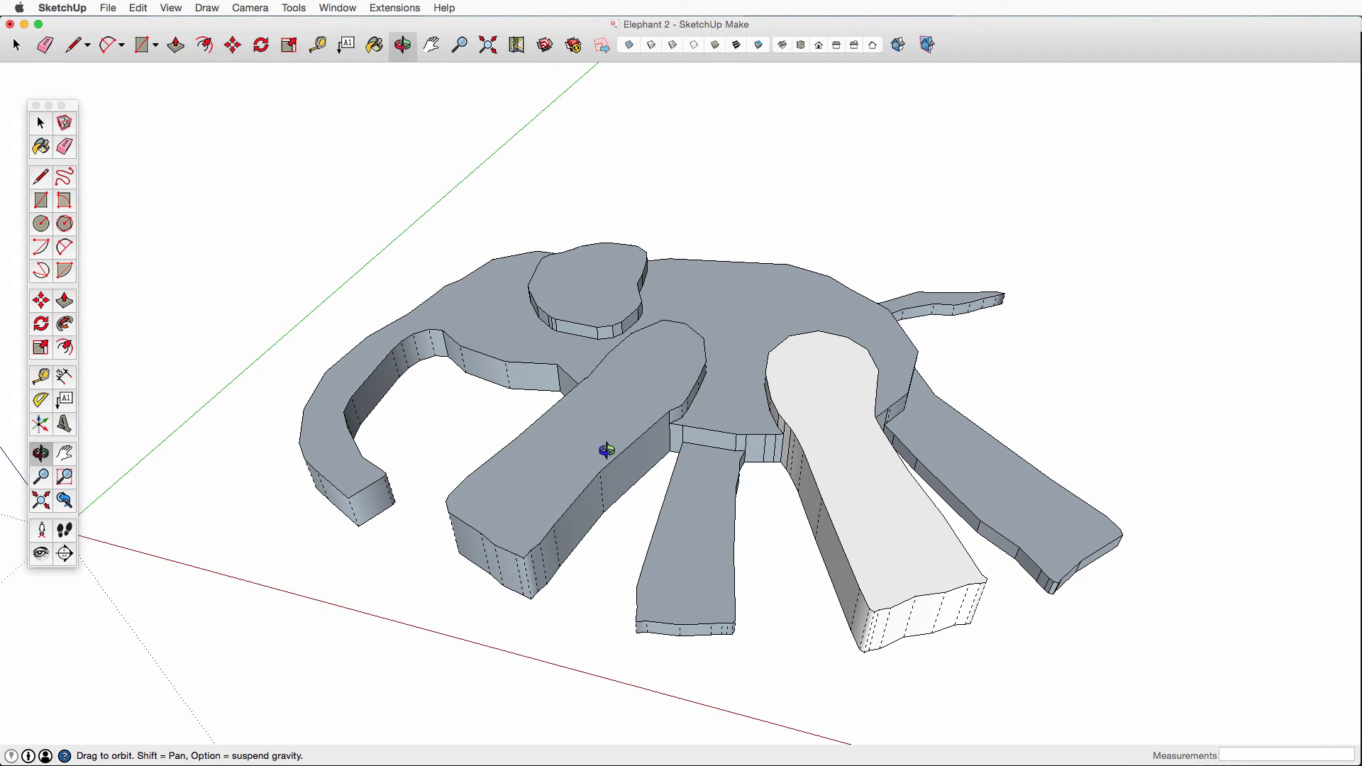
# Step: Pull the near front leg's top face up about 13/16" as a new section and scale it uniformly to 0.85 about its centre
pyautogui.press('p')
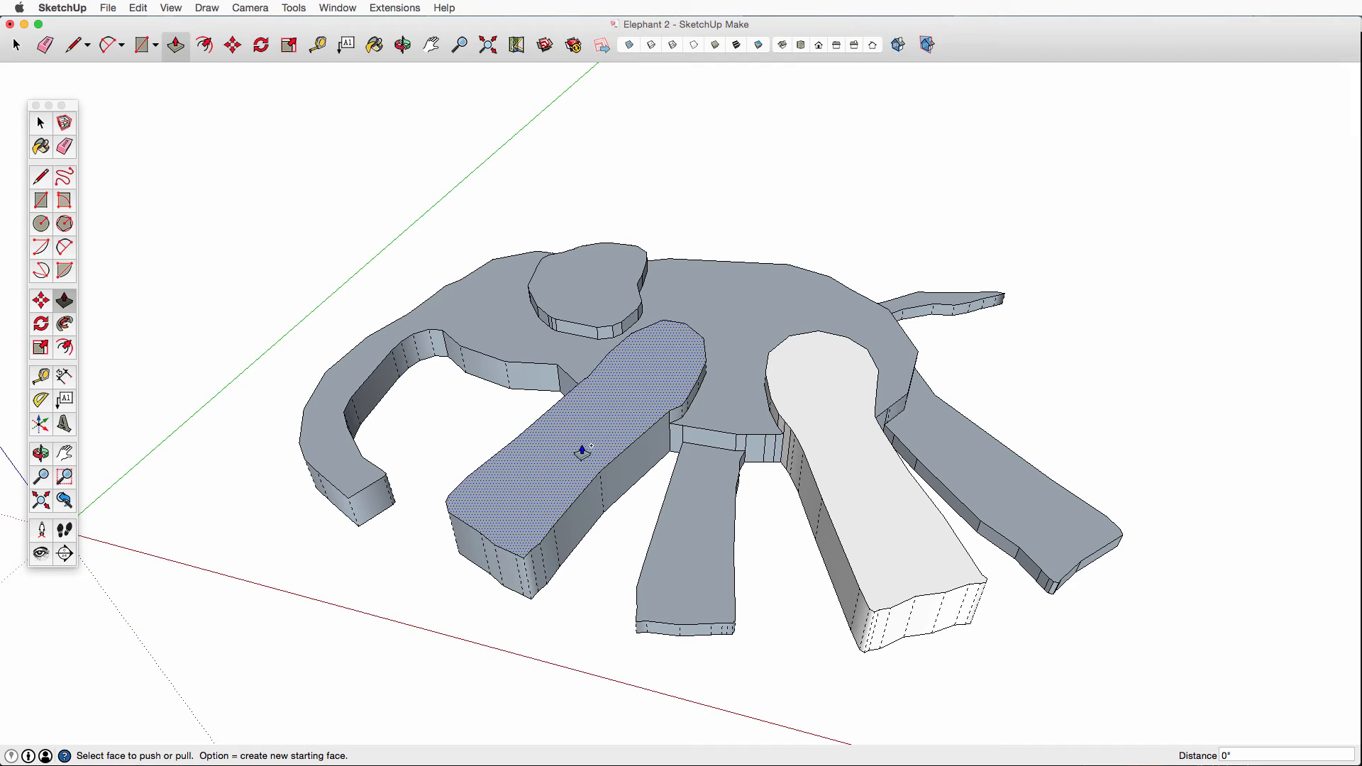
pyautogui.moveTo(582, 450); pyautogui.dragTo(580, 441)
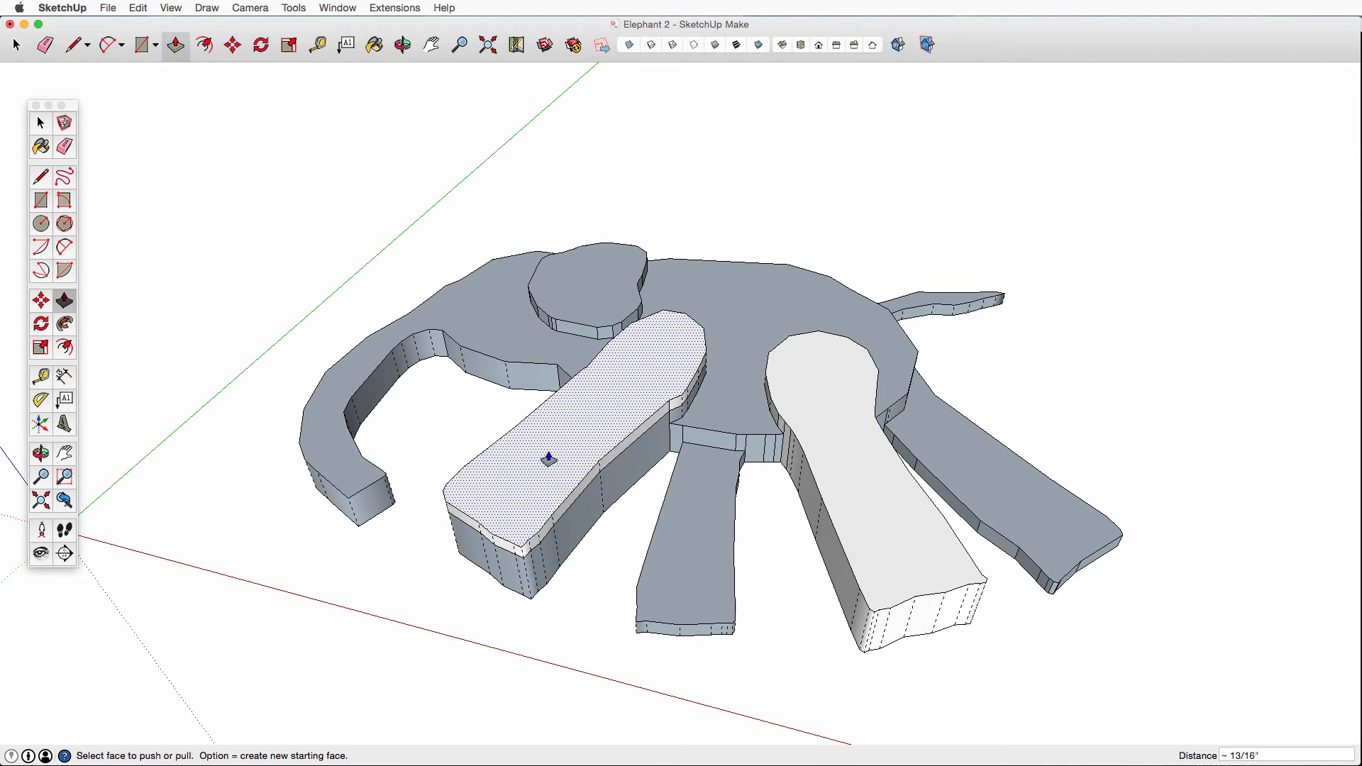
pyautogui.press('s')
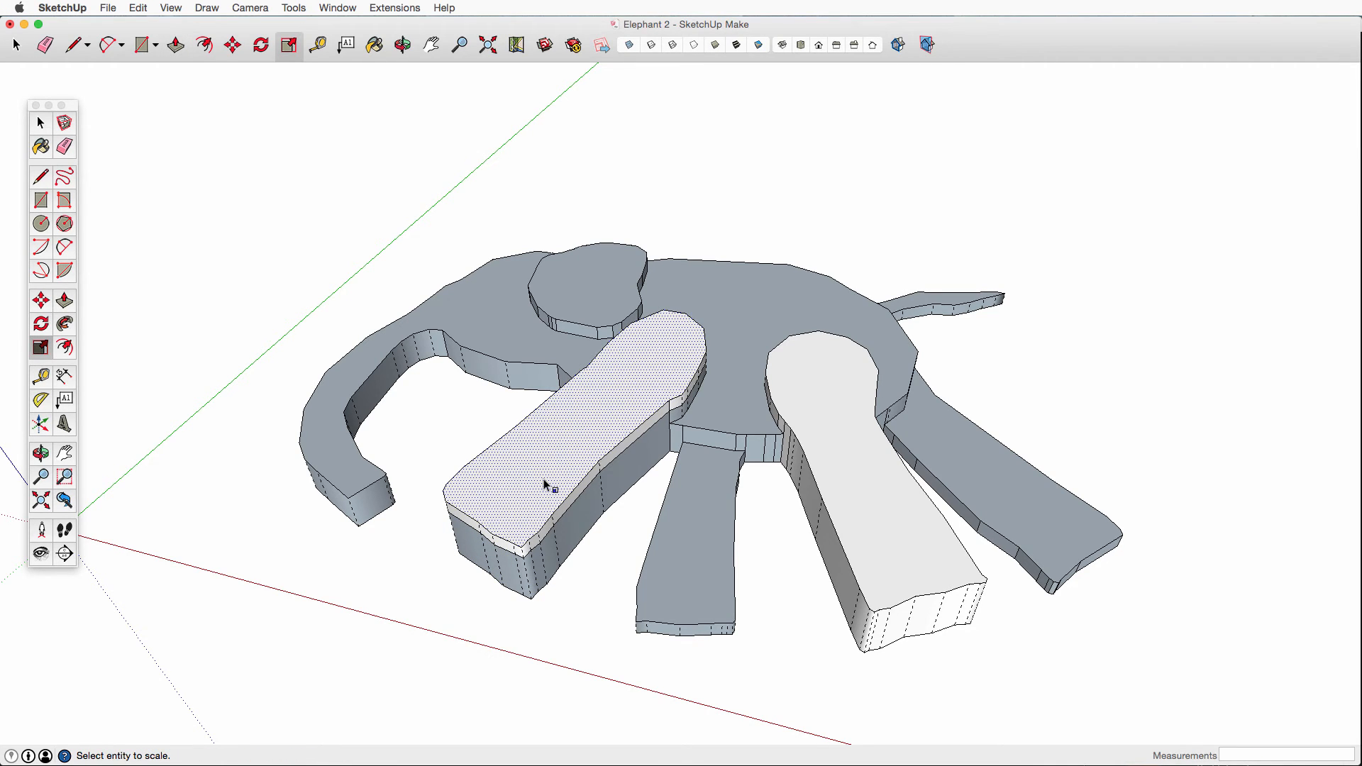
pyautogui.click(544, 483)
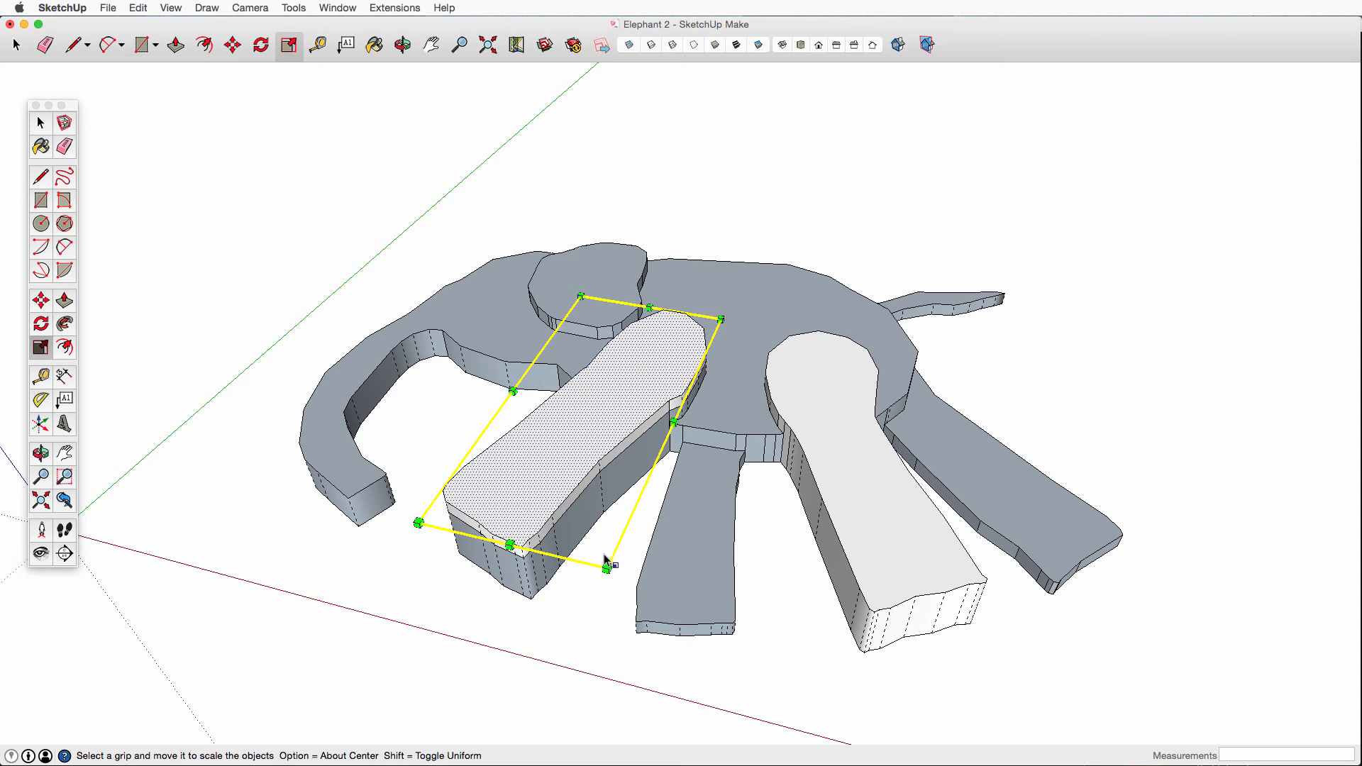
pyautogui.keyDown('alt'); pyautogui.moveTo(606, 566); pyautogui.dragTo(599, 541); pyautogui.keyUp('alt')
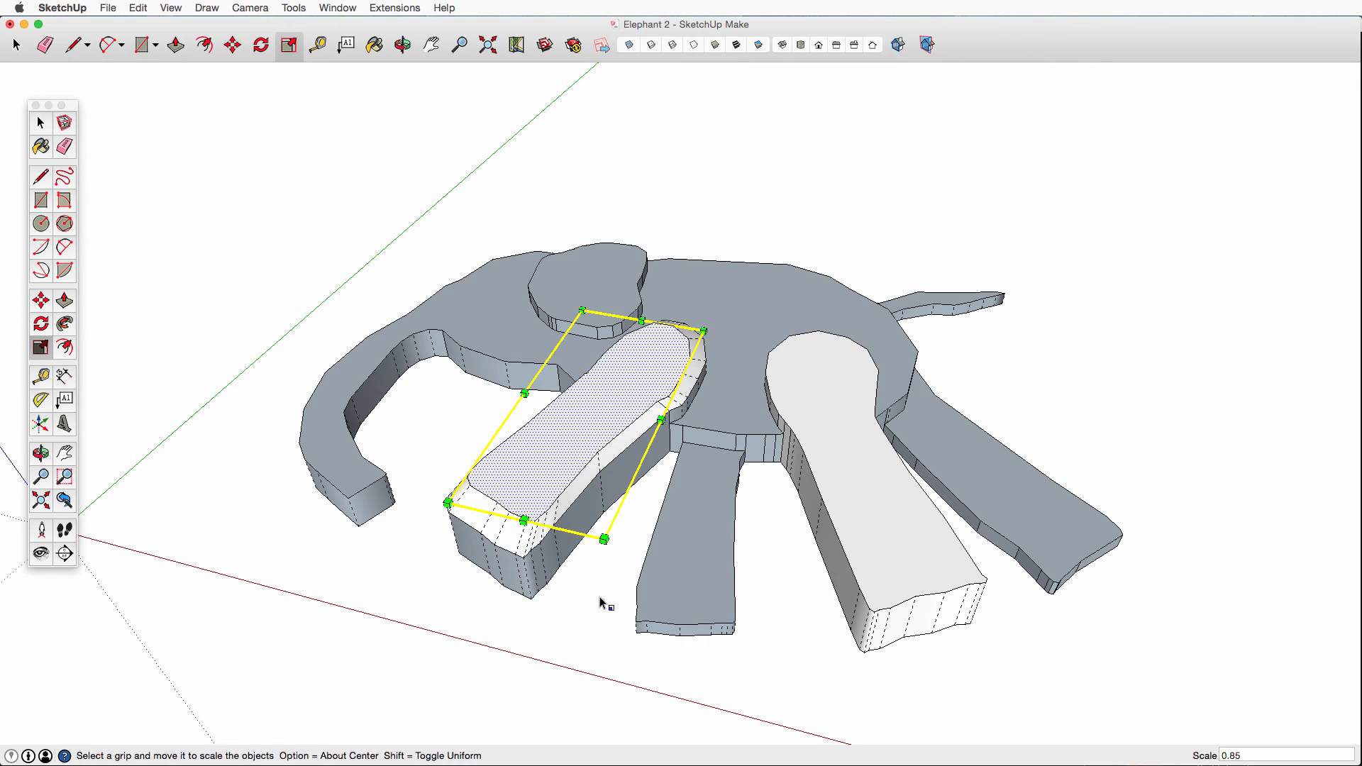
# Step: Add a second section about 13/16" high on the near front leg, scale its top to 0.78 about its centre, and deselect it
pyautogui.press('p')
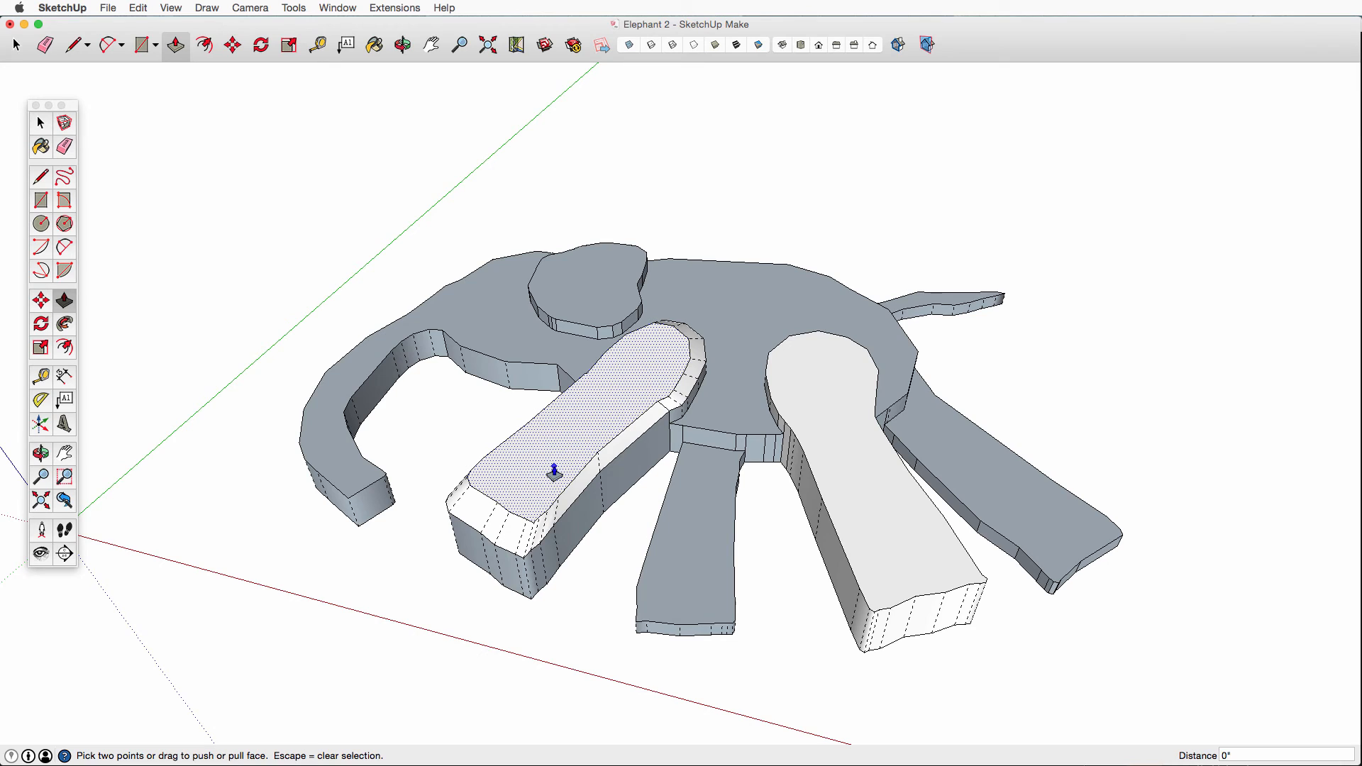
pyautogui.click(554, 471)
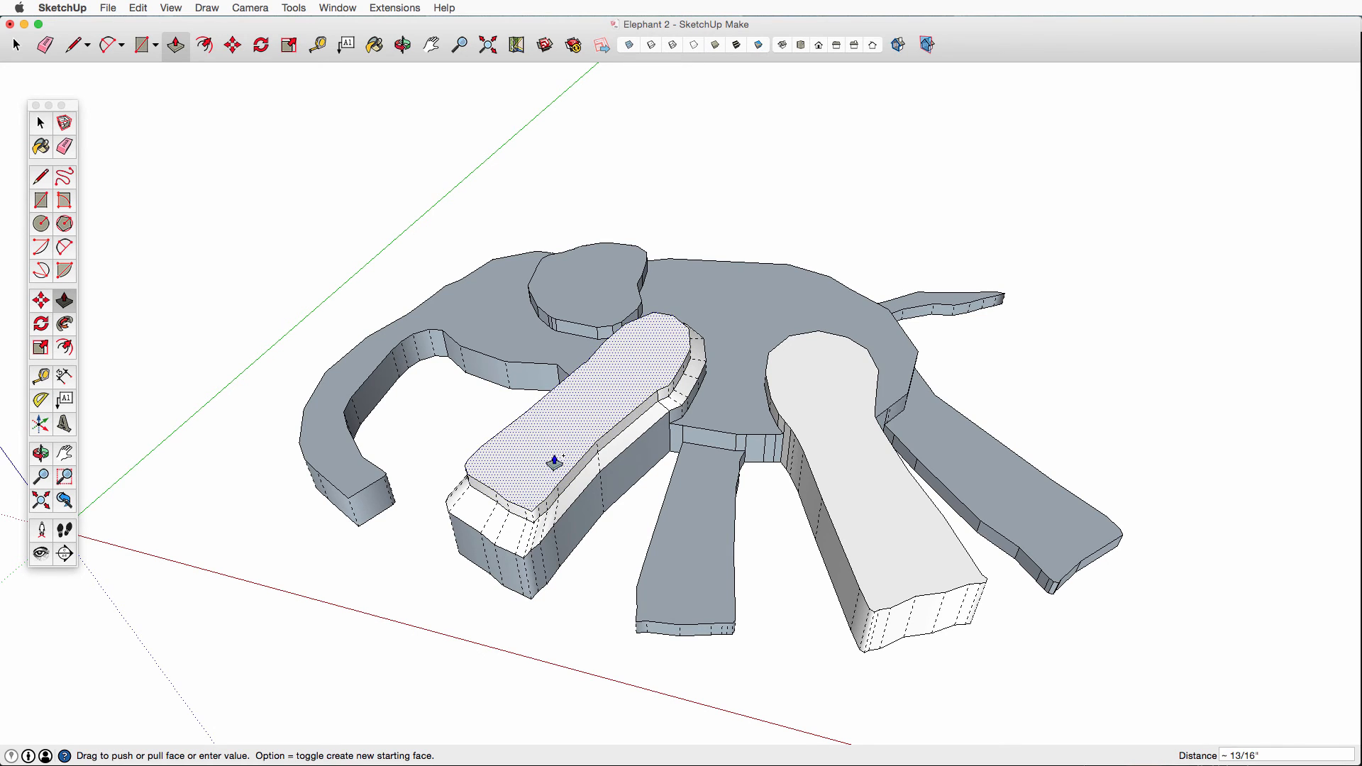
pyautogui.click(554, 462)
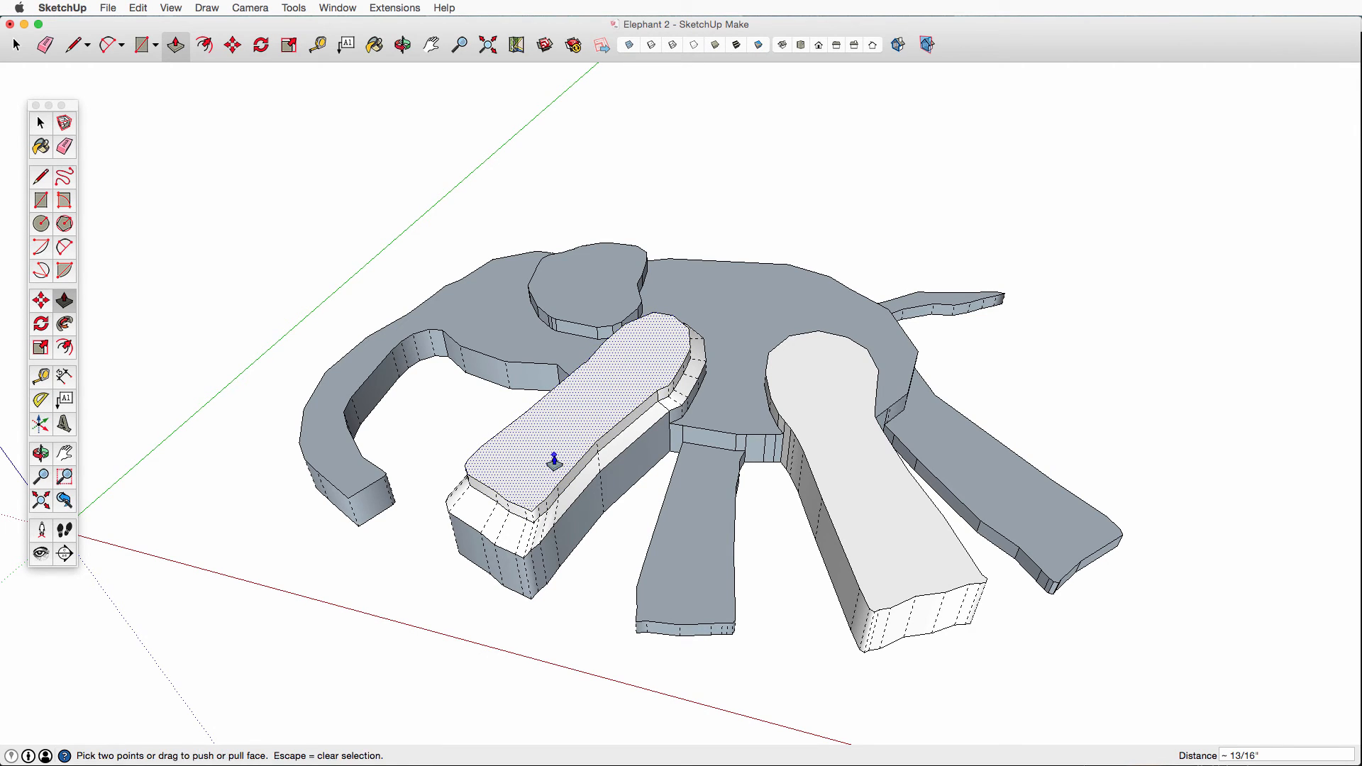
pyautogui.press('s')
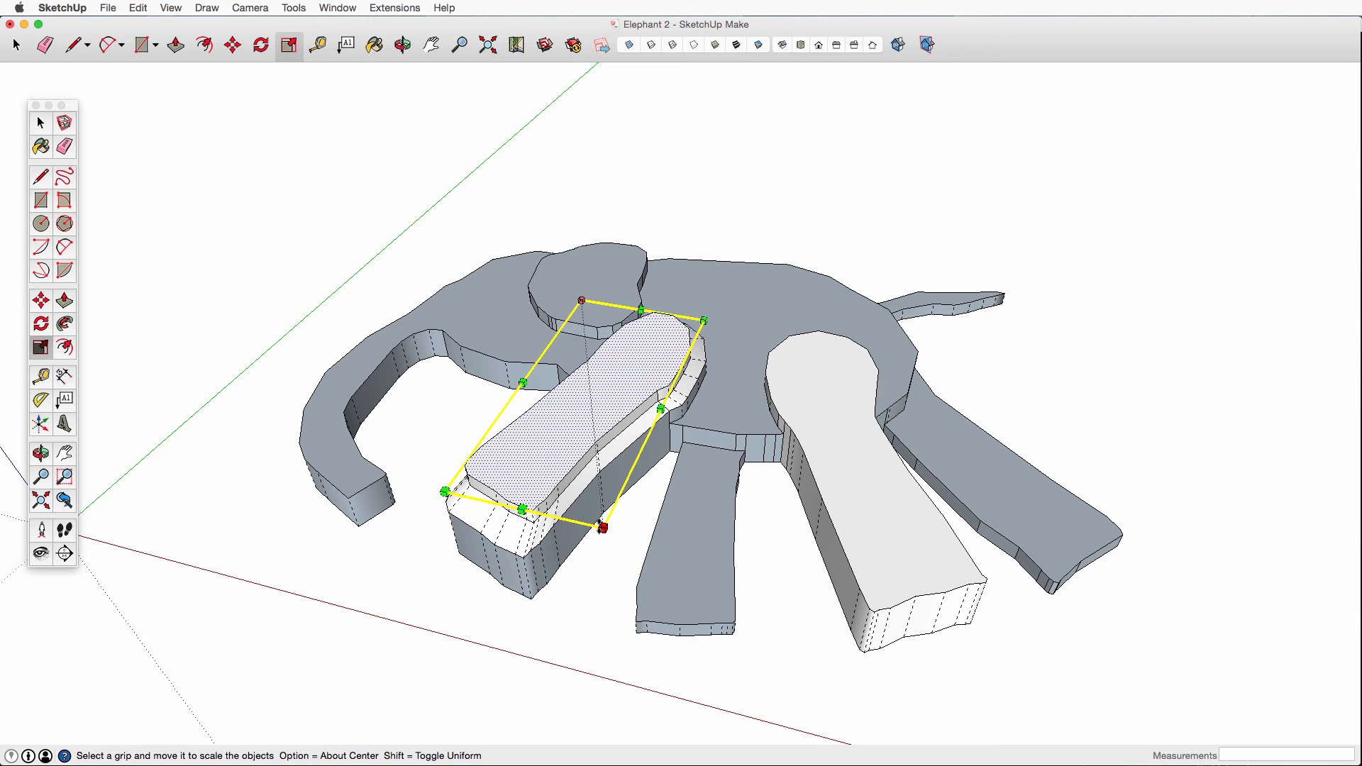
pyautogui.keyDown('alt'); pyautogui.moveTo(599, 527); pyautogui.dragTo(601, 494); pyautogui.keyUp('alt')
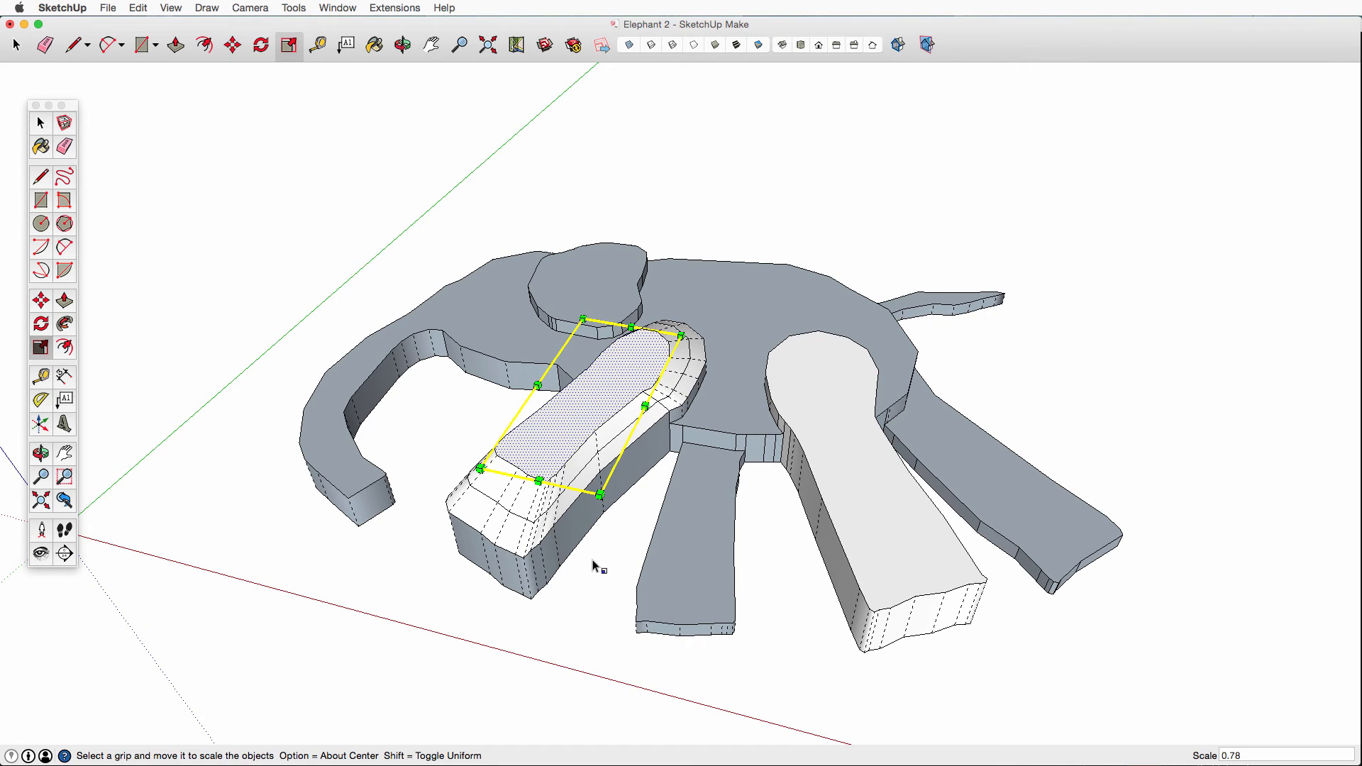
pyautogui.press('space')
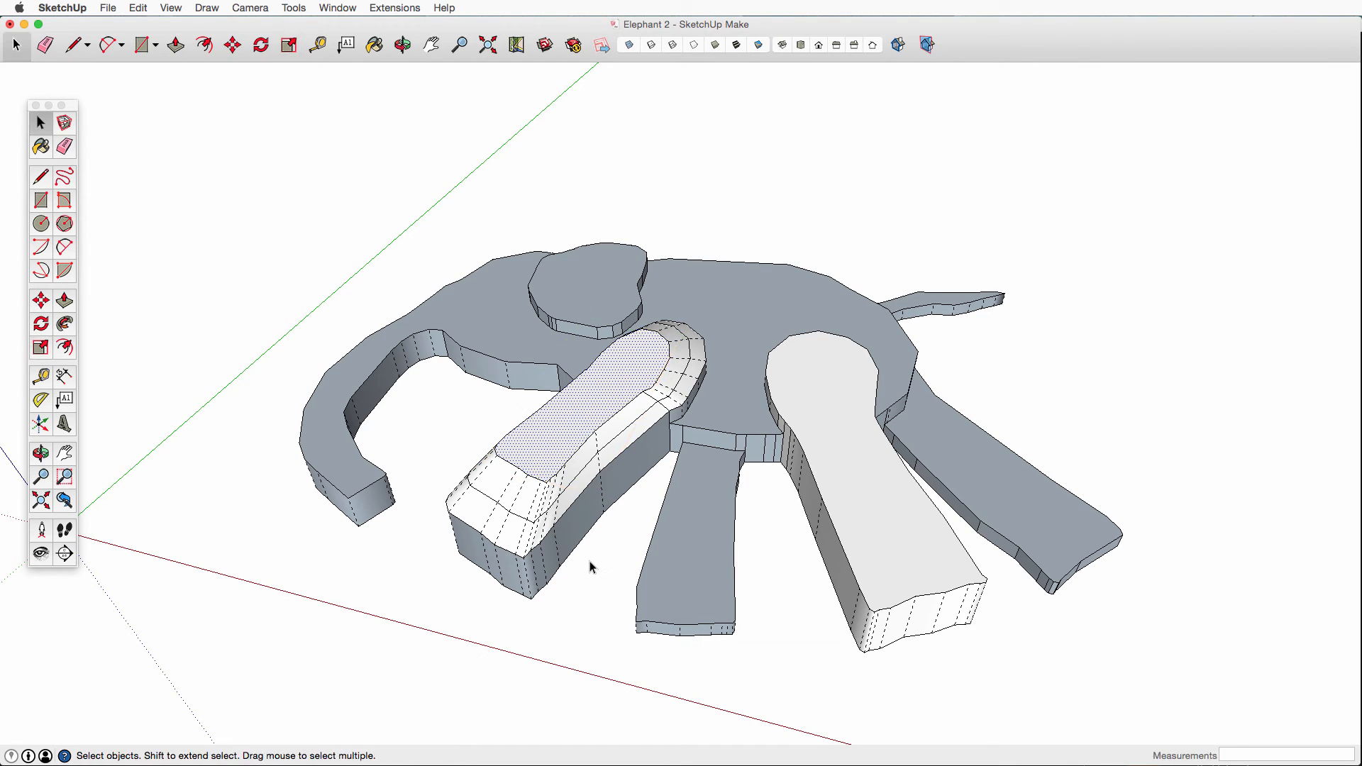
pyautogui.click(1131, 225)
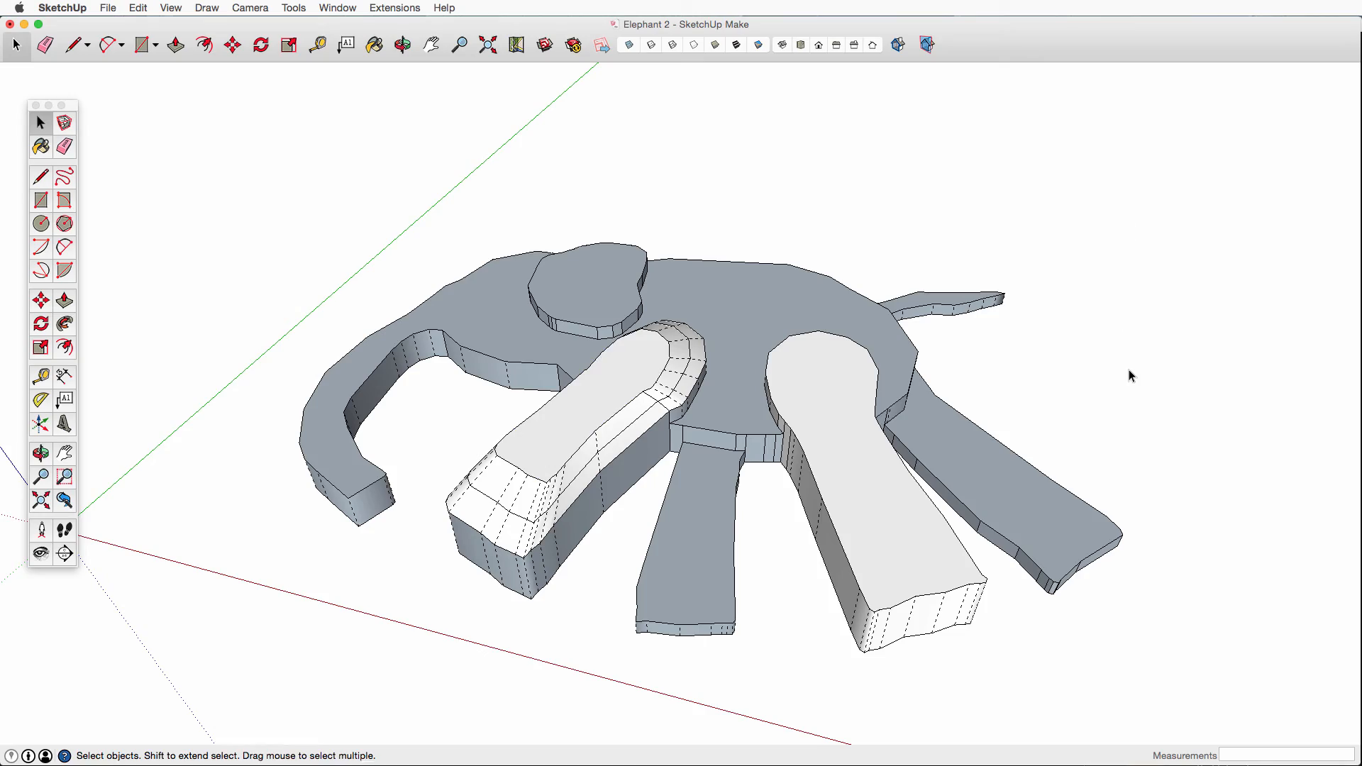
pyautogui.moveTo(1131, 367); pyautogui.dragTo(552, 570, button='middle')
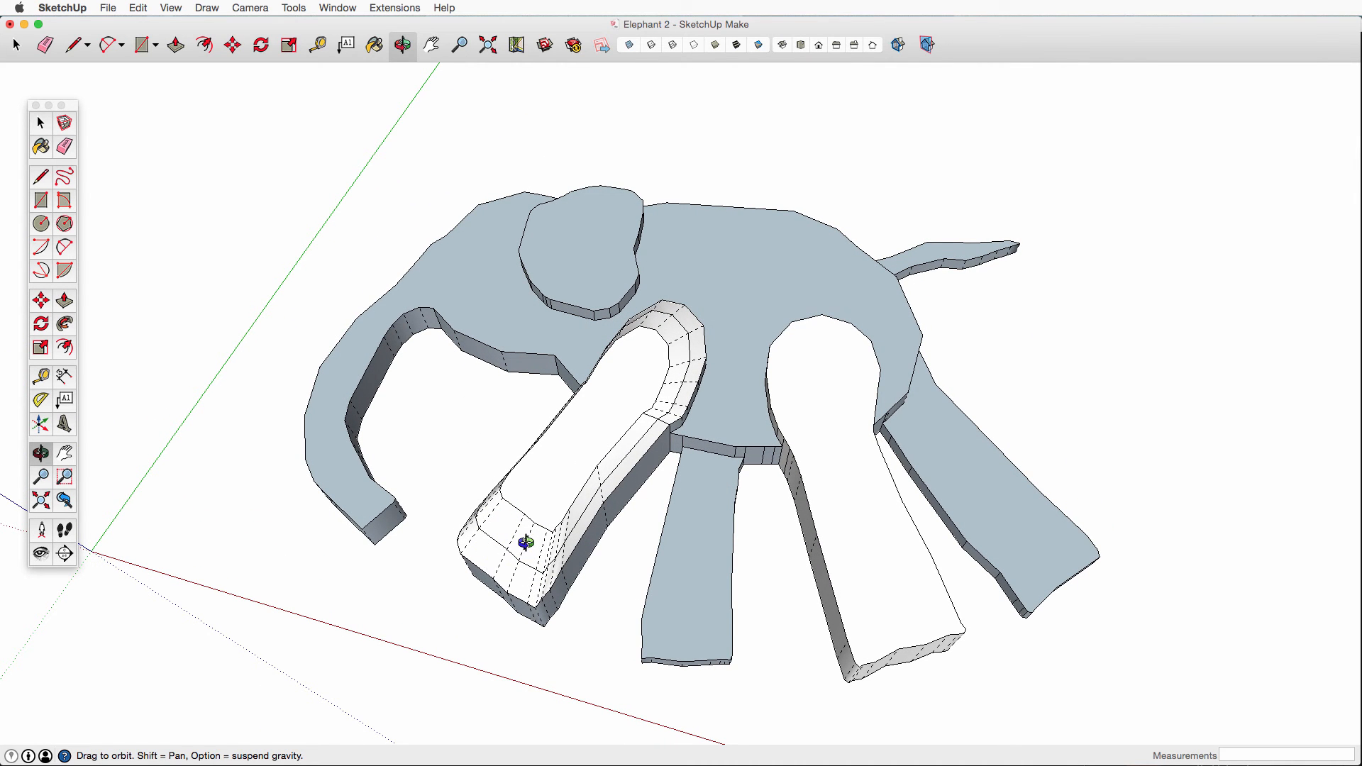
# Step: Pull the near hind leg's top face up about 13/16" as a new section and scale it uniformly to 0.79 about its centre
pyautogui.moveTo(1040, 687); pyautogui.dragTo(1011, 549)
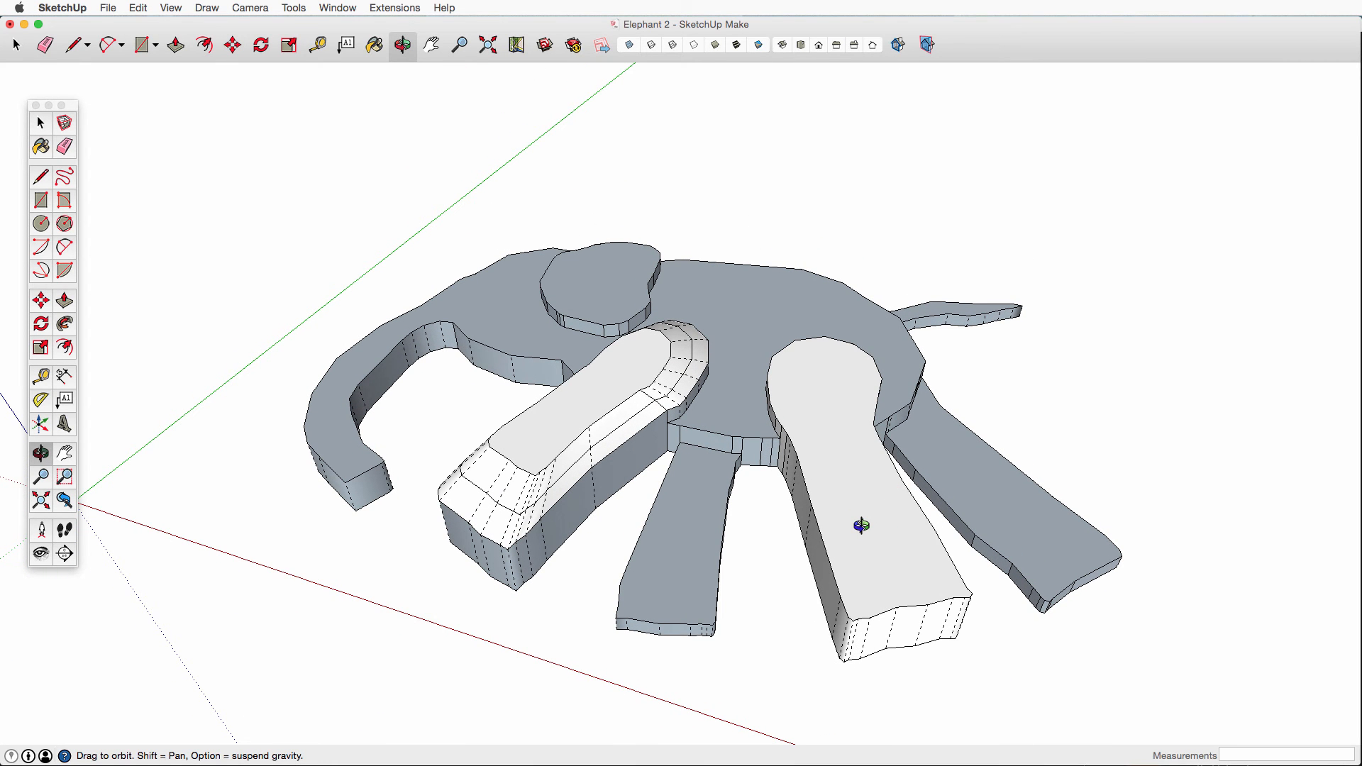
pyautogui.press('space')
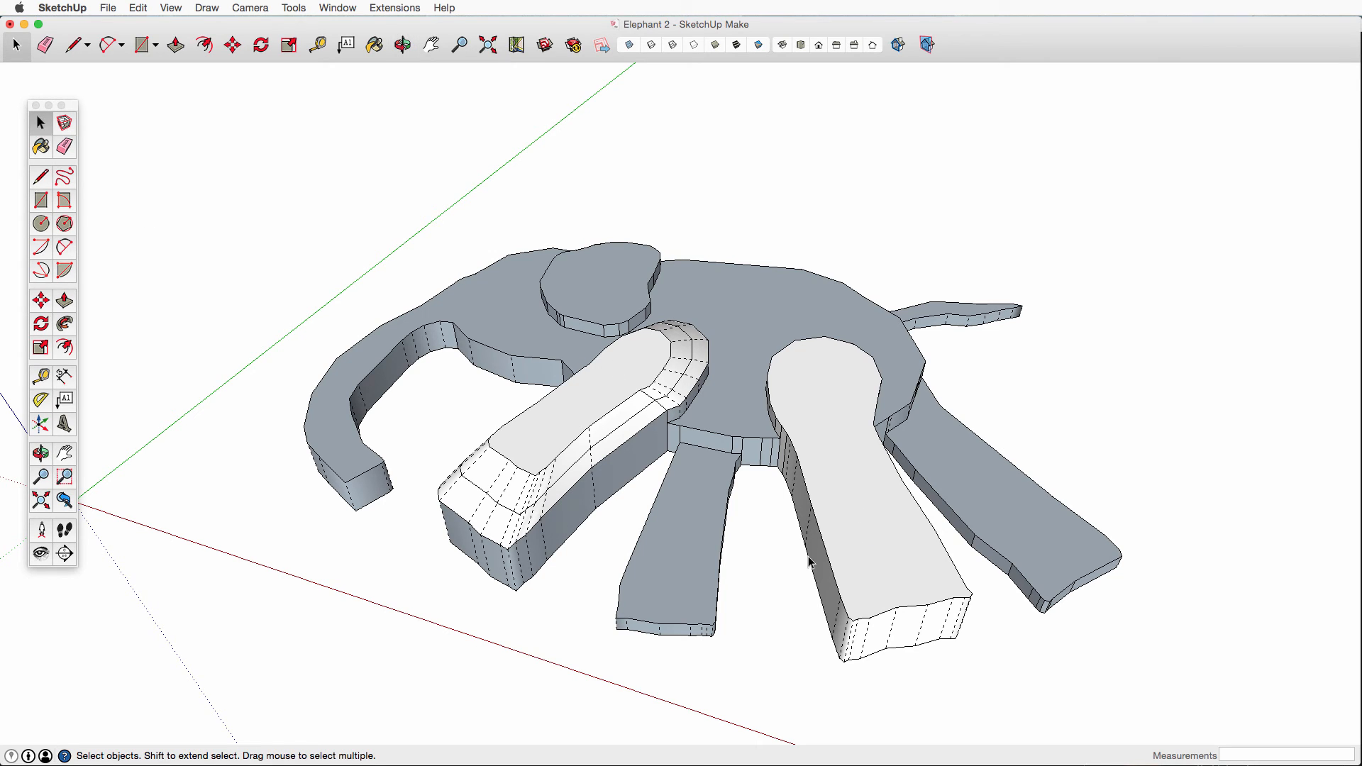
pyautogui.click(880, 459)
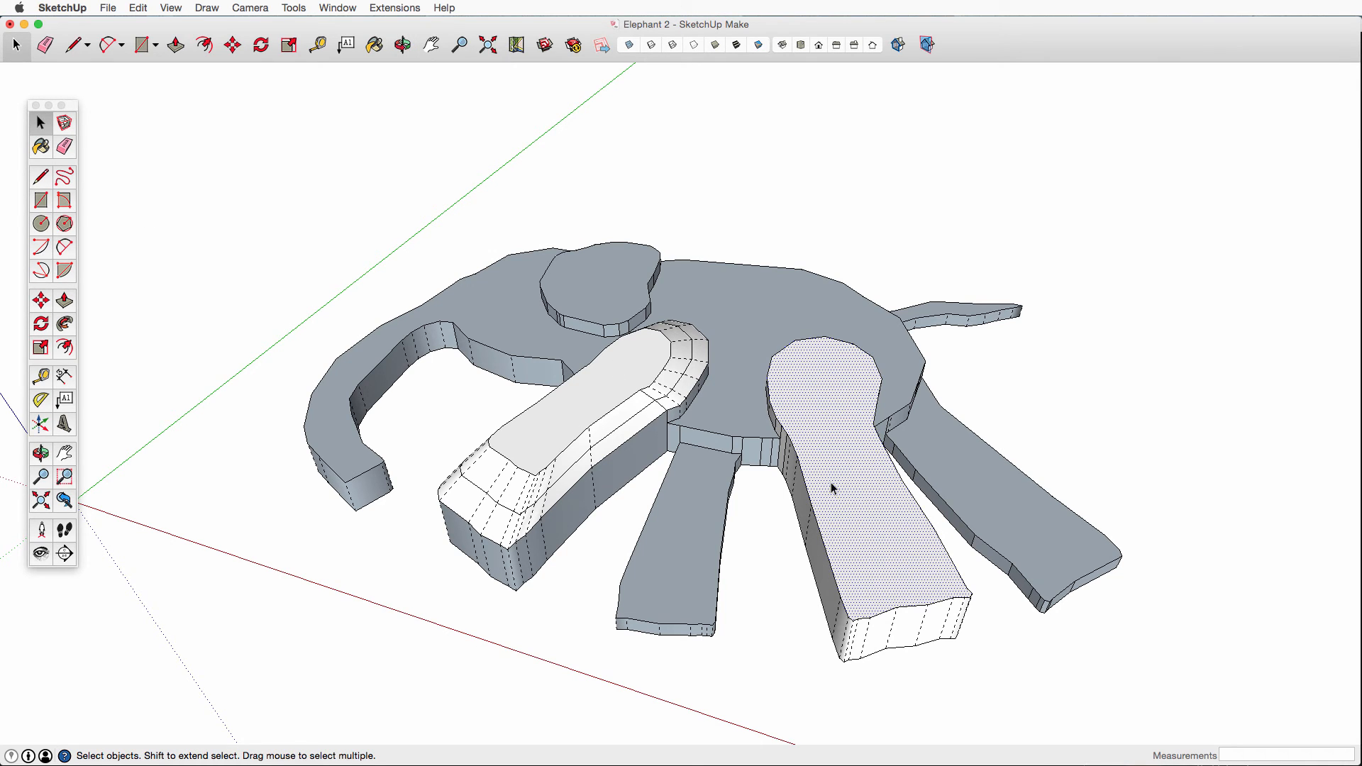
pyautogui.press('p')
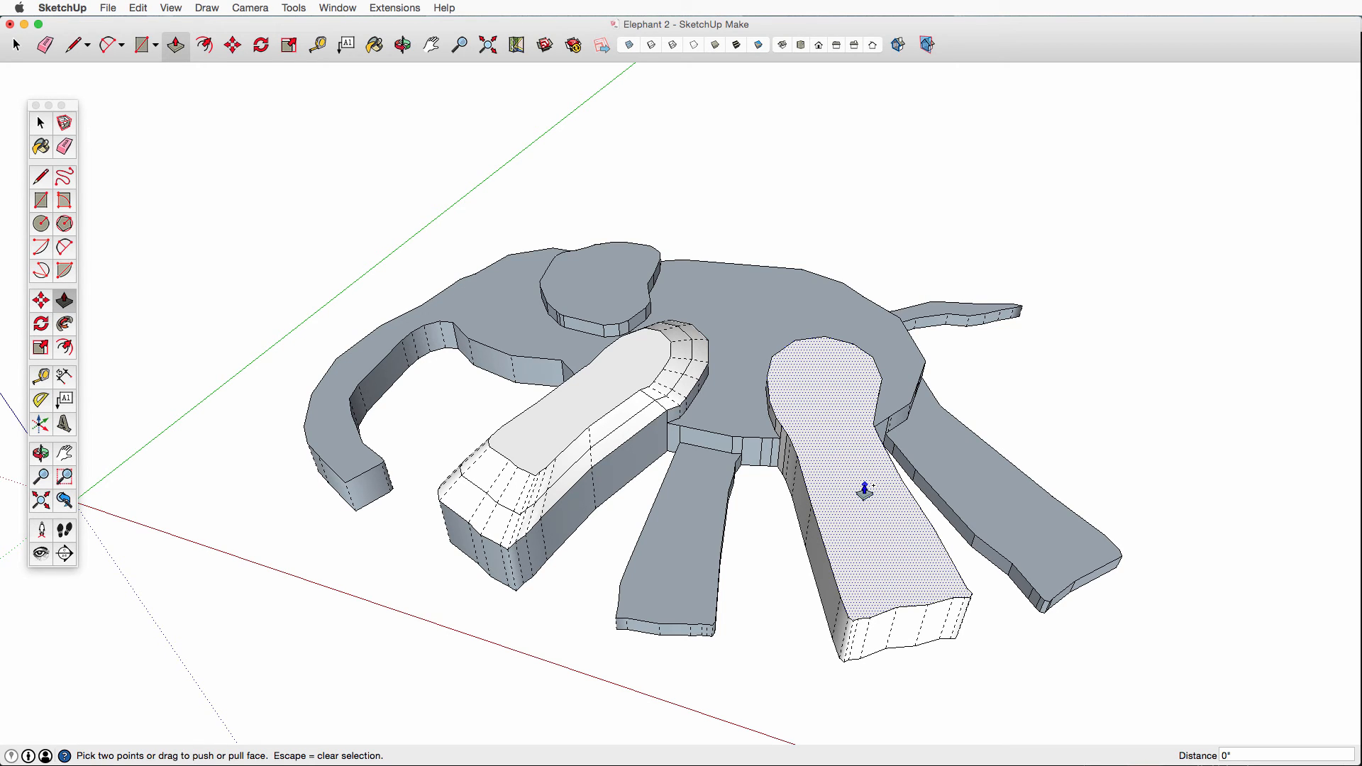
pyautogui.click(864, 490)
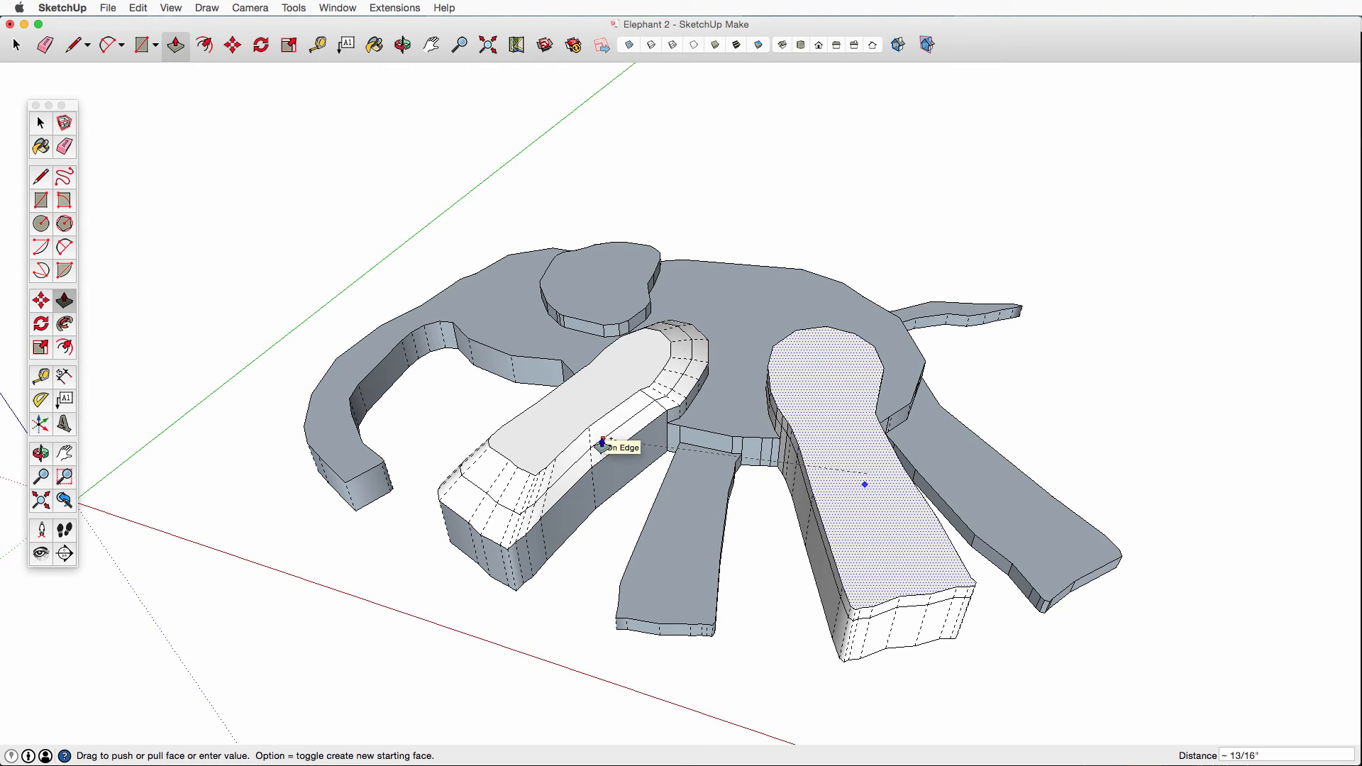
pyautogui.click(602, 443)
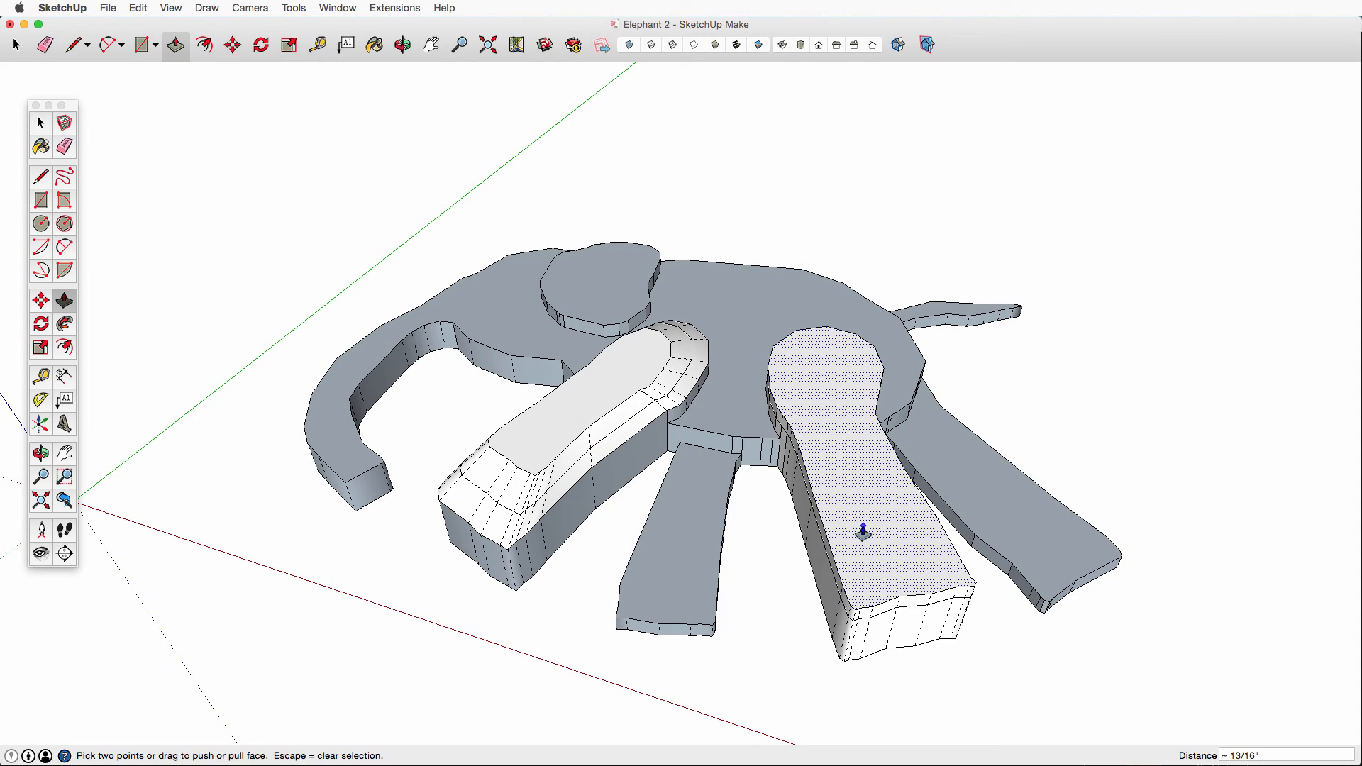
pyautogui.press('s')
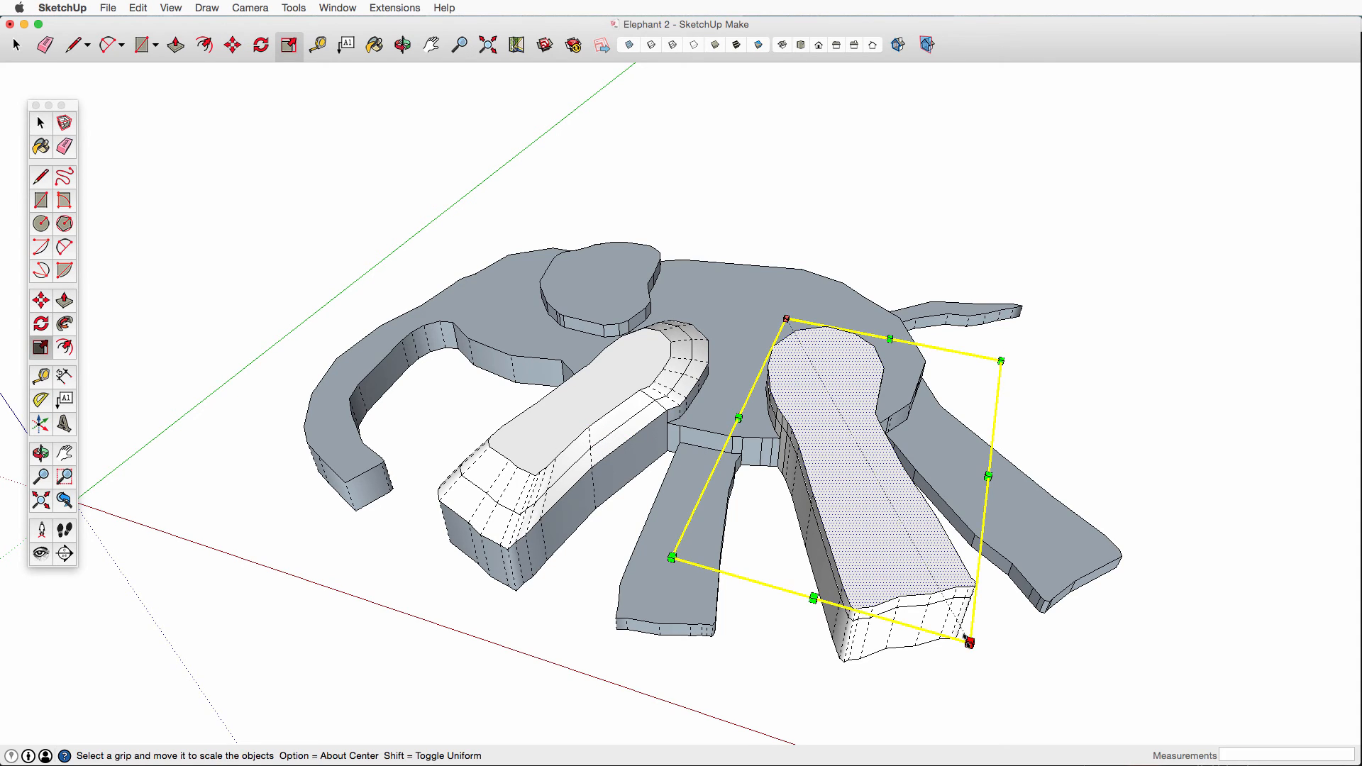
pyautogui.press('alt')
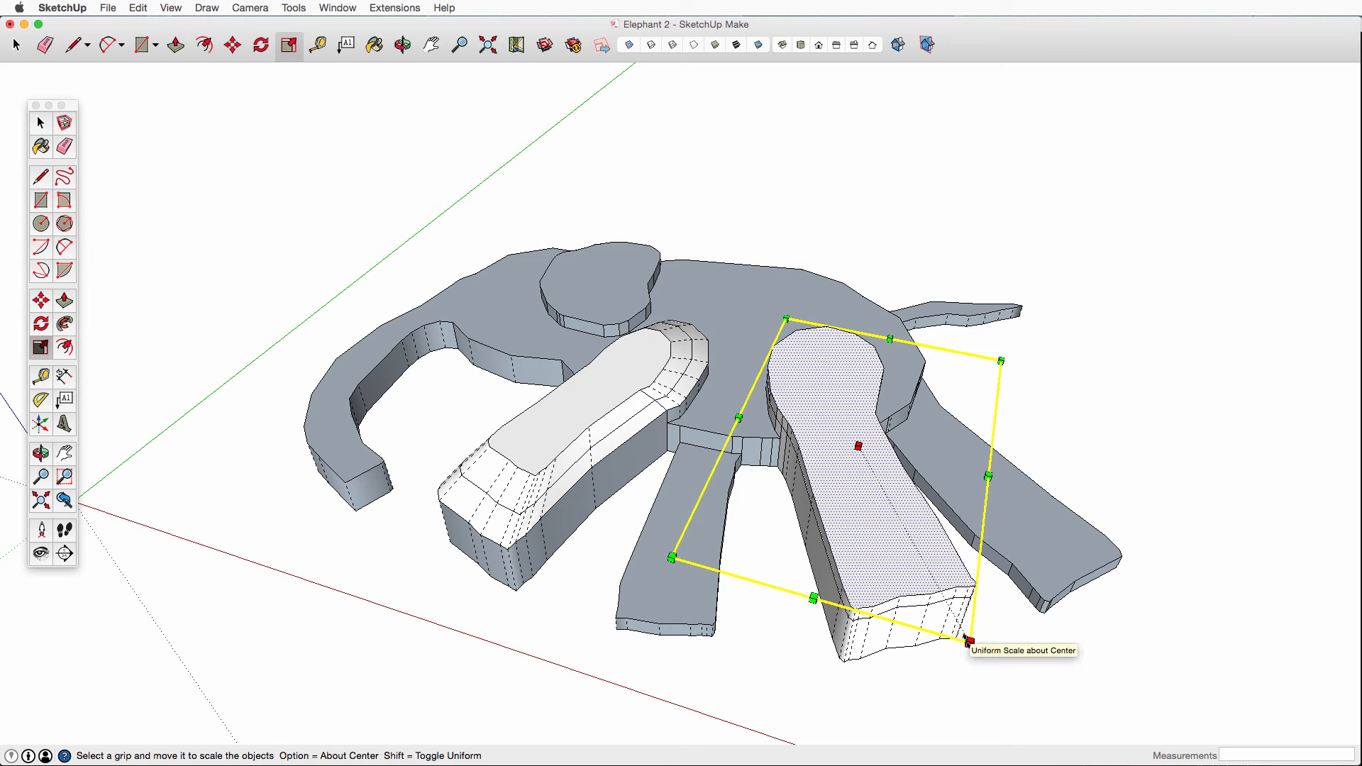
pyautogui.keyDown('alt'); pyautogui.moveTo(968, 642); pyautogui.dragTo(935, 598); pyautogui.keyUp('alt')
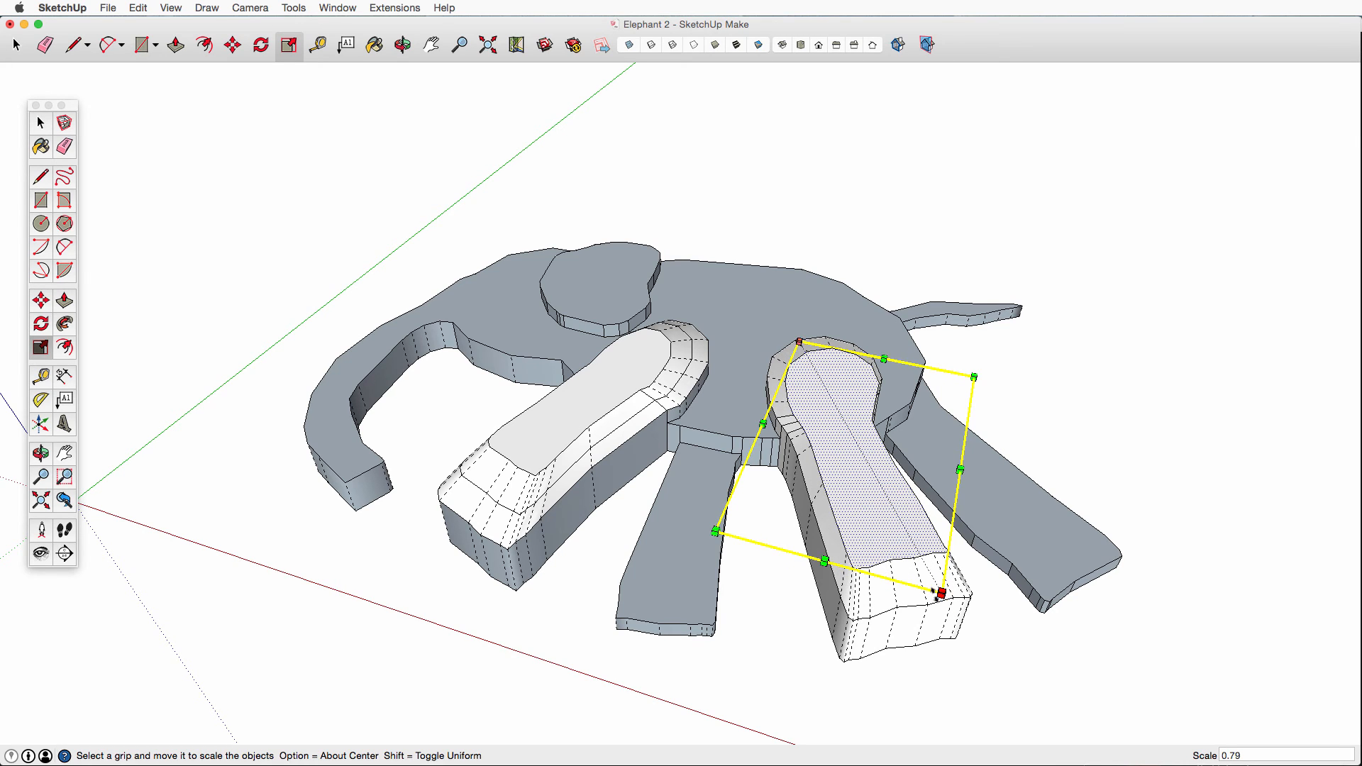
# Step: Add a second section about 13/16" high on the near hind leg, scale its top to 0.65 about its centre, and deselect it
pyautogui.press('p')
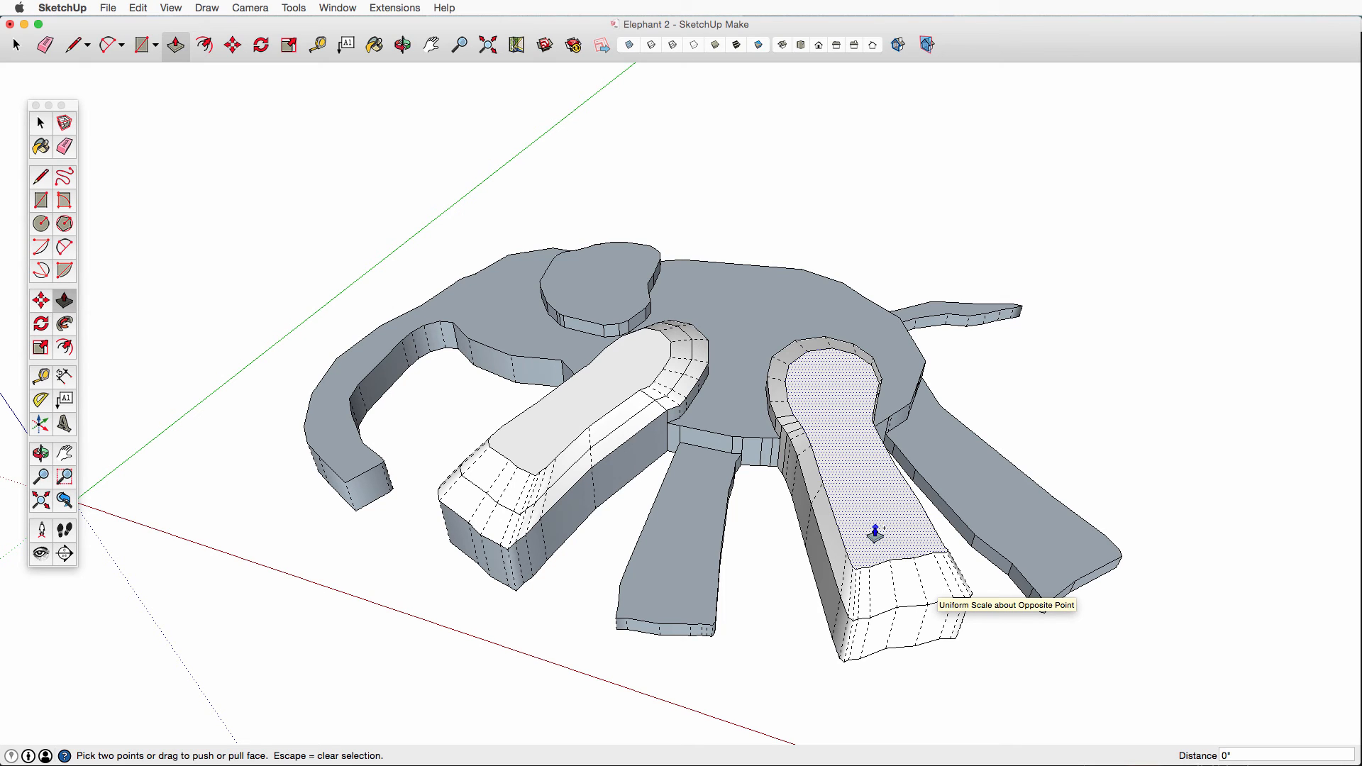
pyautogui.click(875, 528)
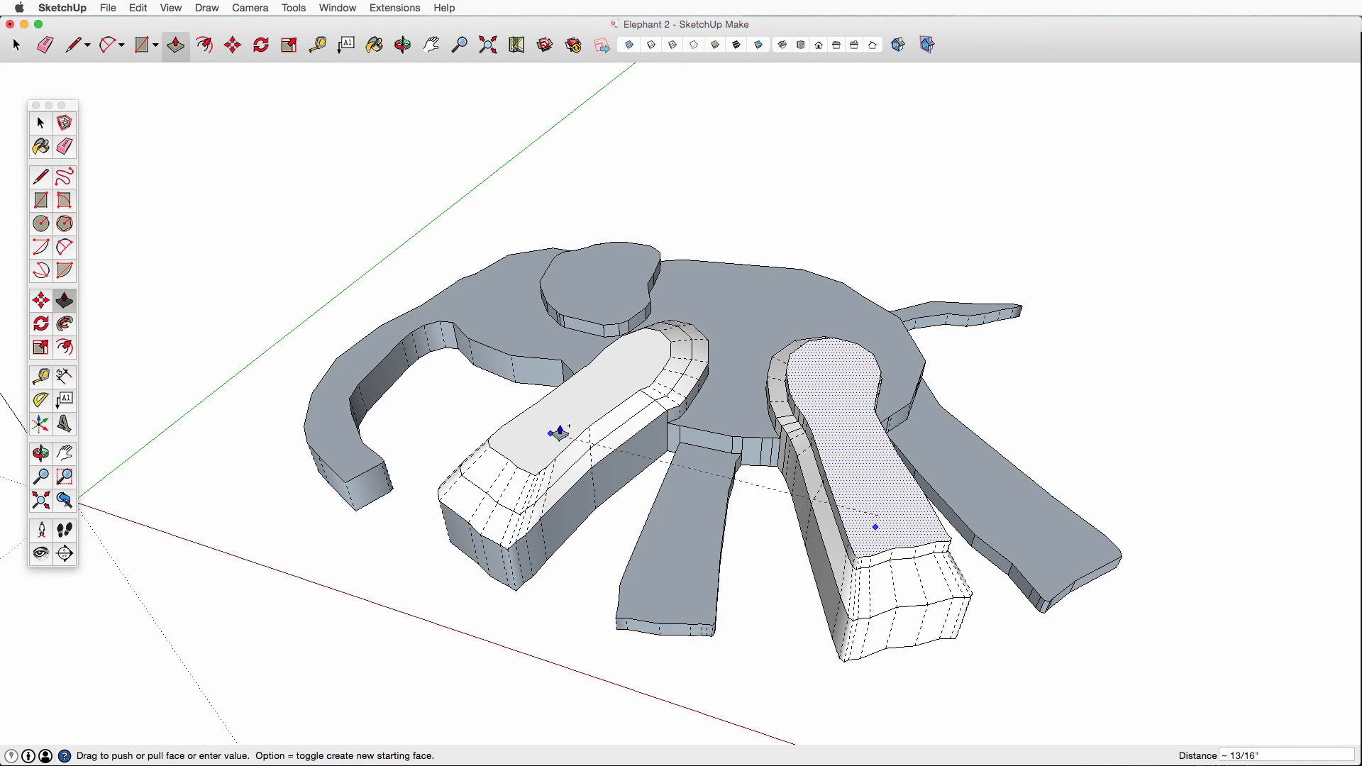
pyautogui.click(541, 440)
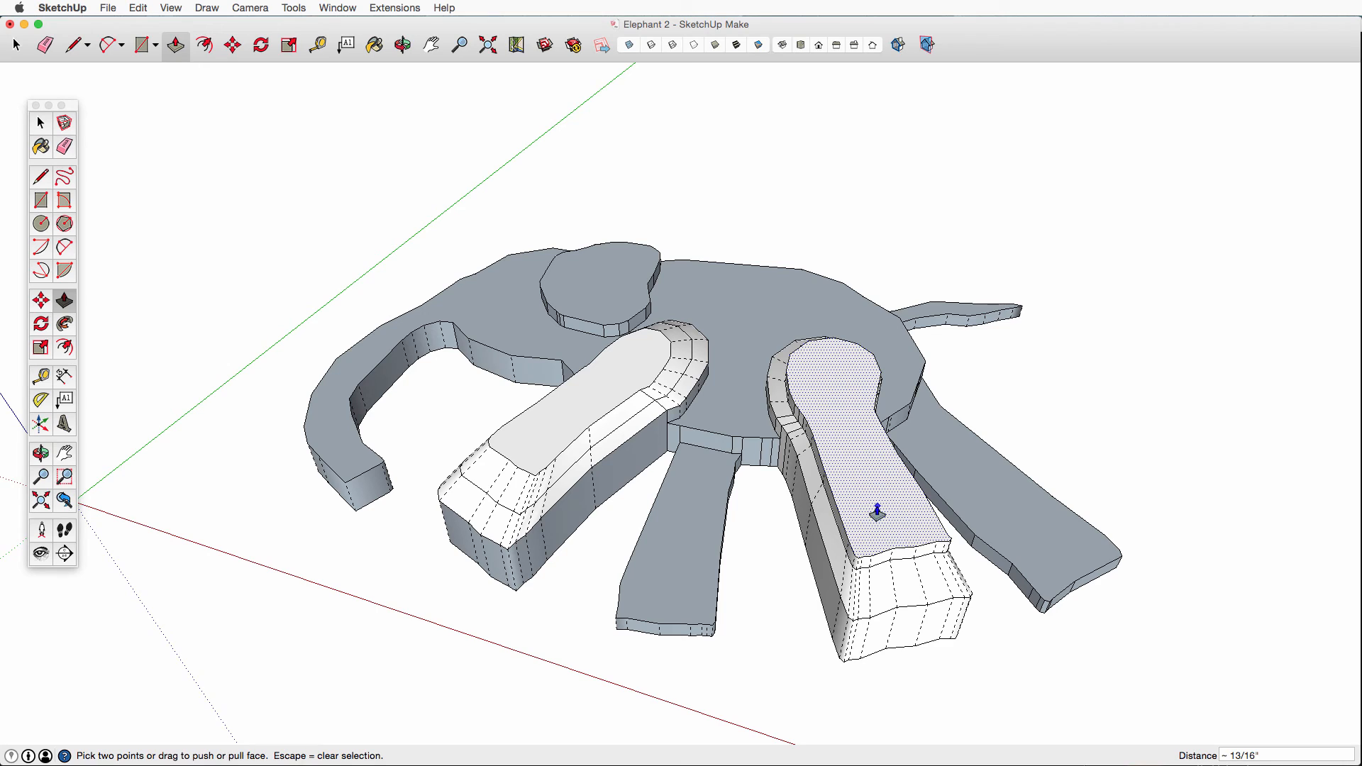
pyautogui.press('s')
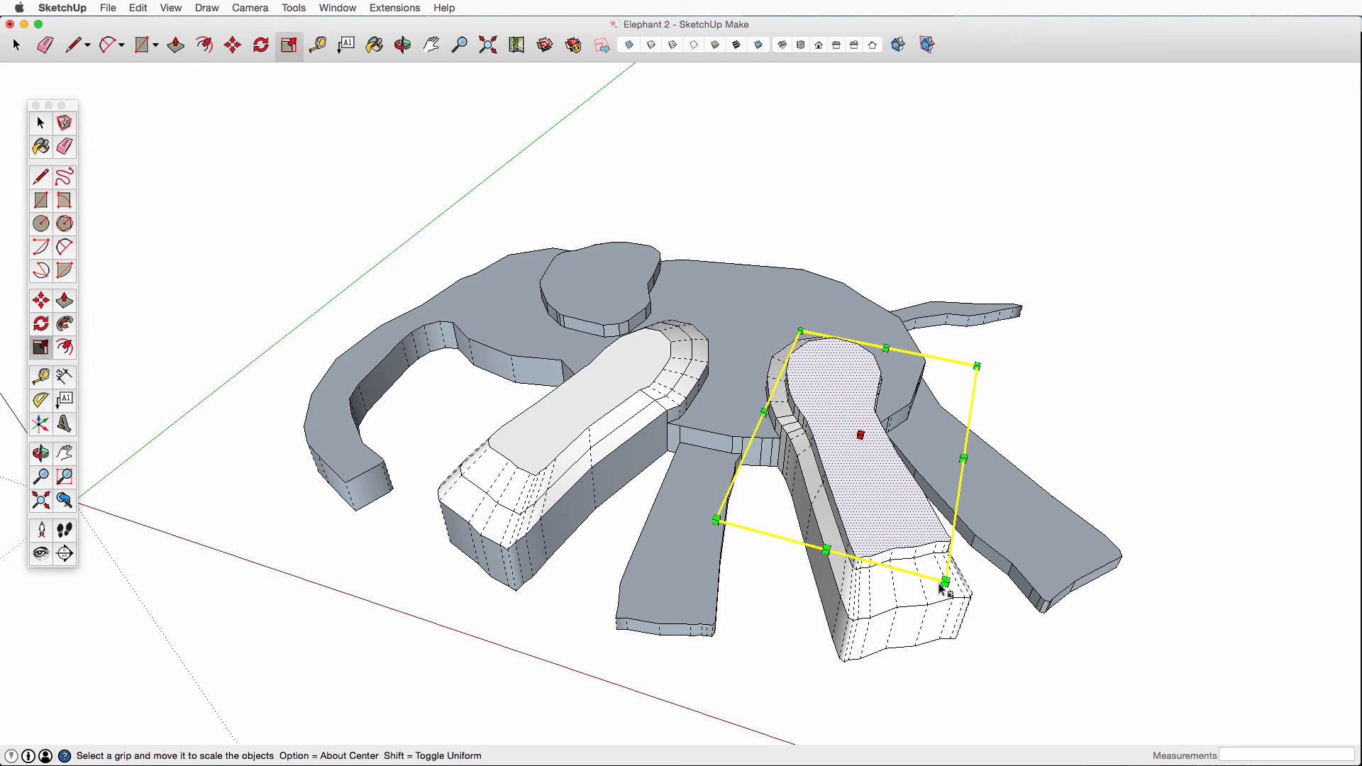
pyautogui.moveTo(943, 578); pyautogui.dragTo(900, 530)
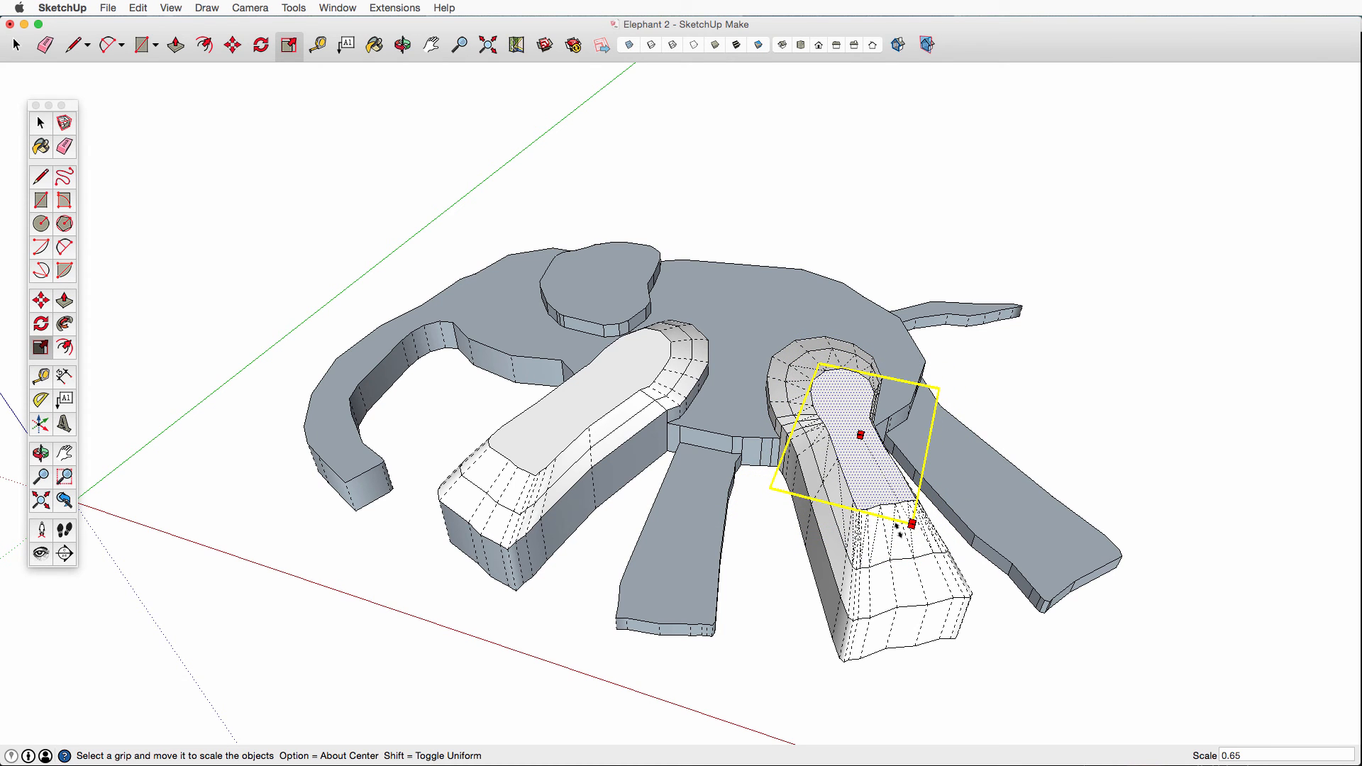
pyautogui.moveTo(900, 529); pyautogui.dragTo(901, 532)
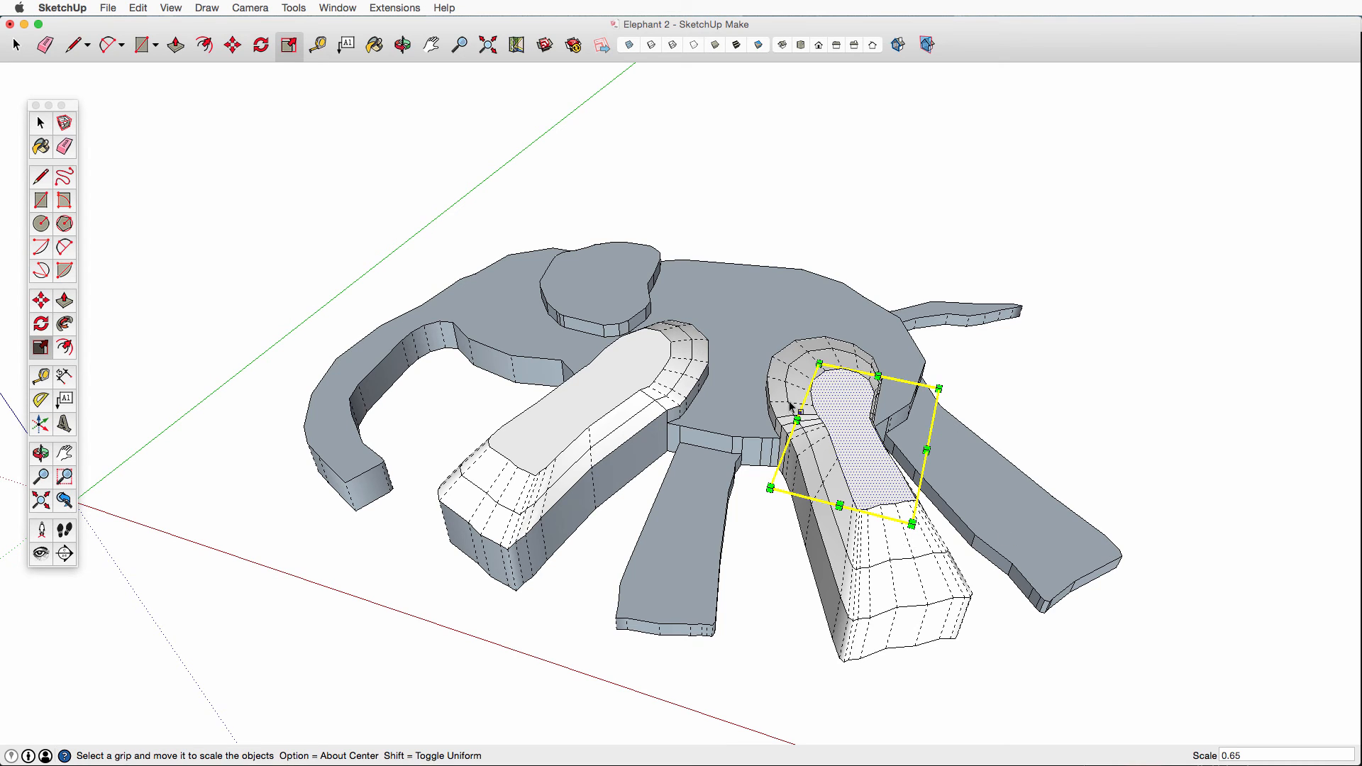
pyautogui.press('space')
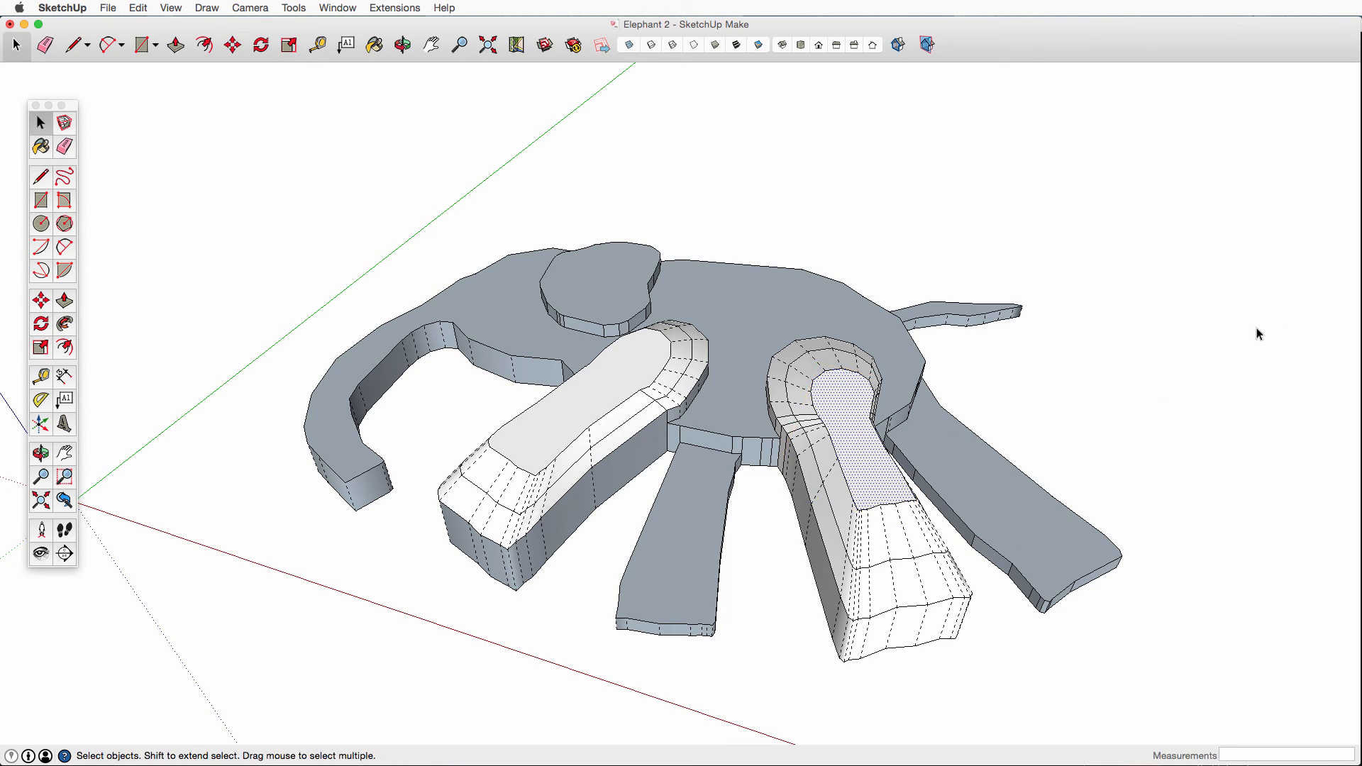
pyautogui.click(1132, 352)
# Step: Save the elephant model with both near legs shaped under its current file name
pyautogui.moveTo(1147, 501); pyautogui.dragTo(1236, 612, button='middle')
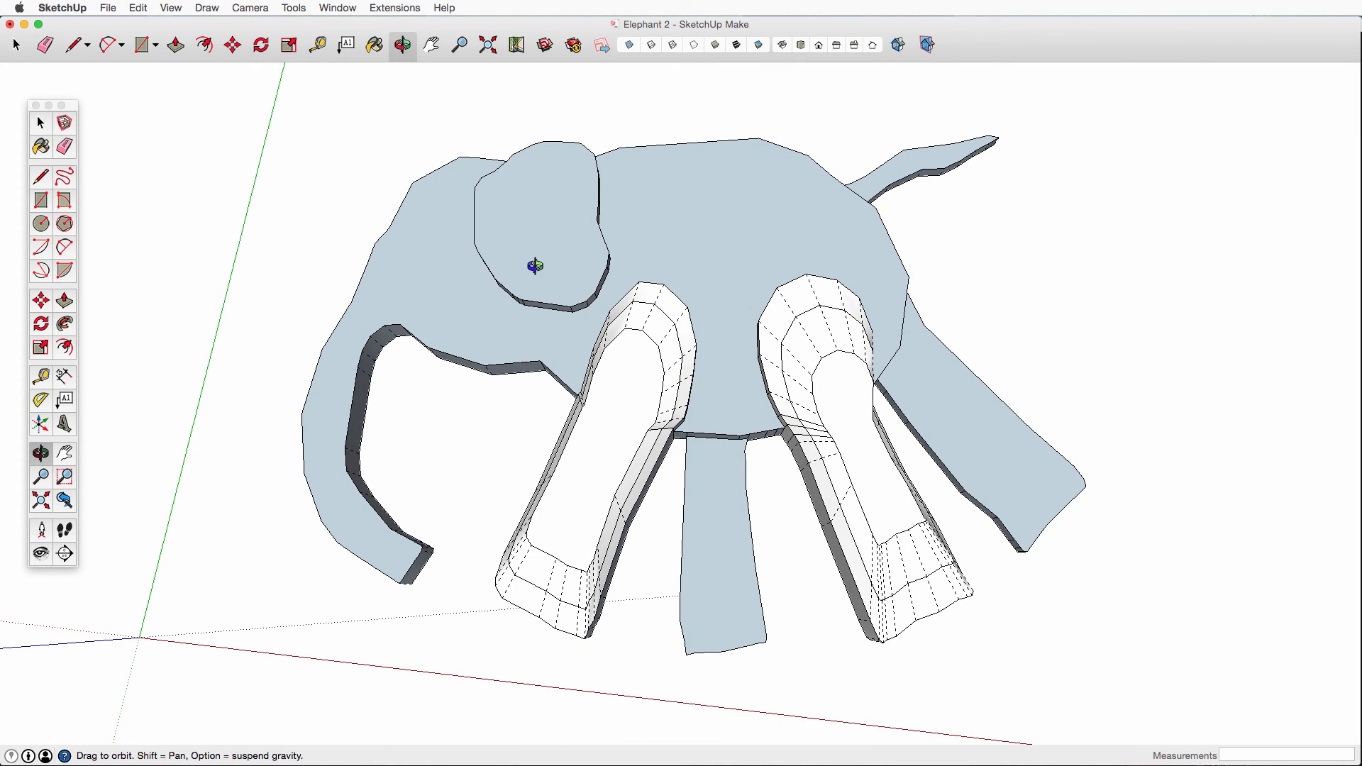
pyautogui.moveTo(1049, 312); pyautogui.dragTo(1174, 334)
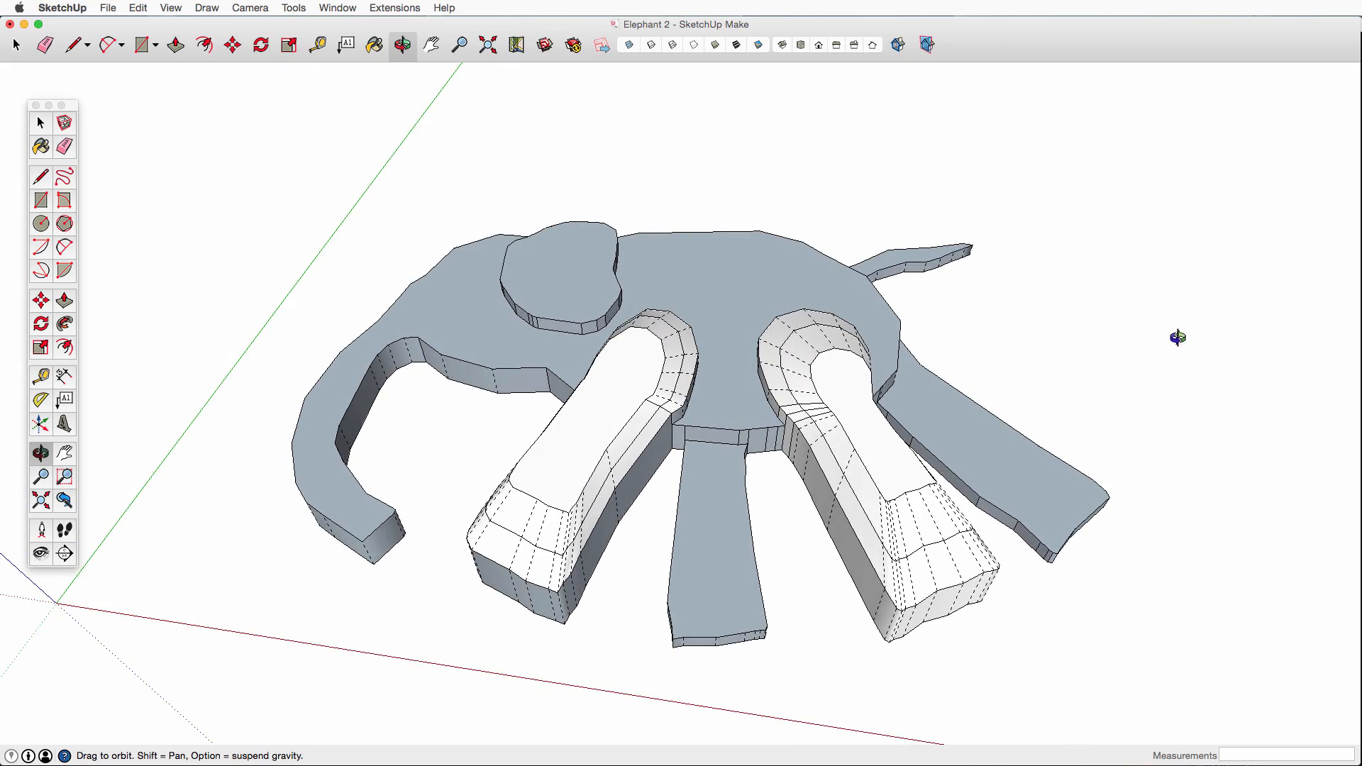
pyautogui.moveTo(1149, 429); pyautogui.dragTo(1157, 627)
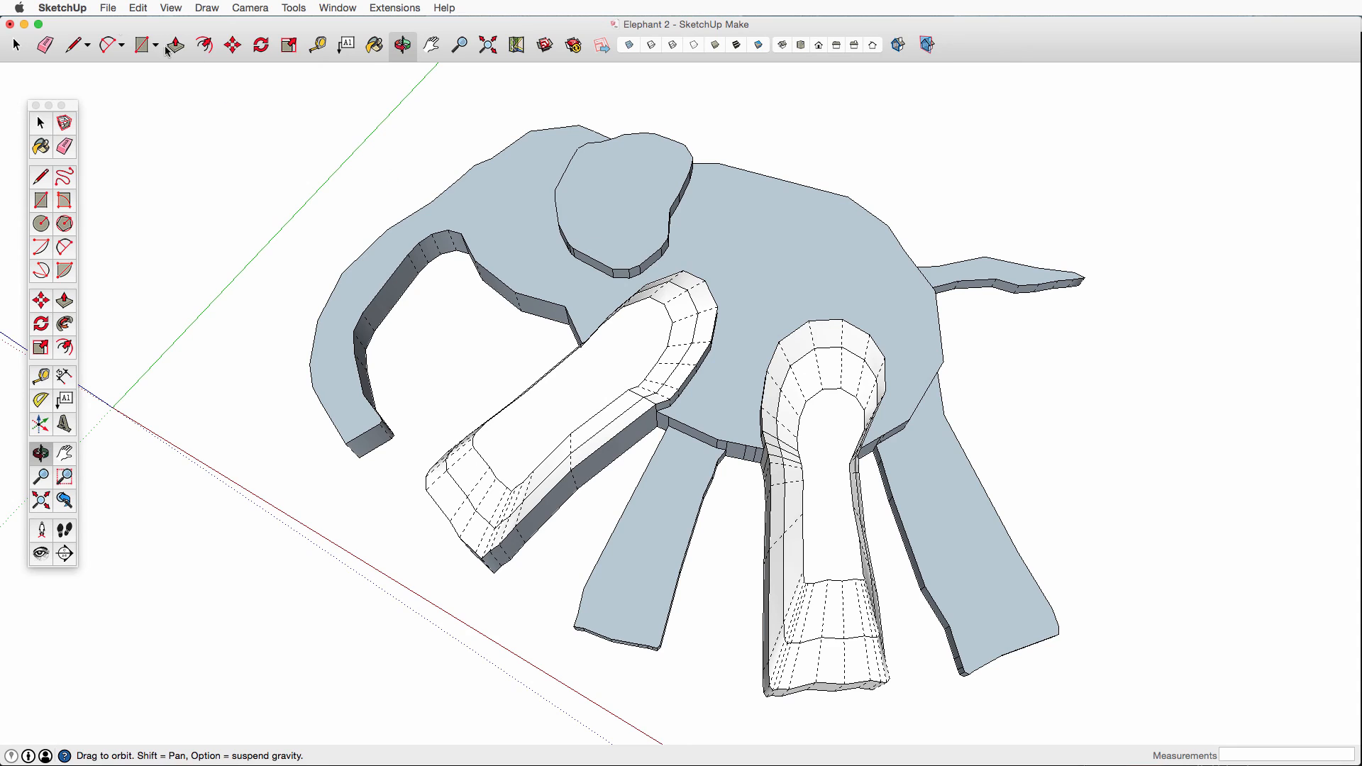
pyautogui.click(104, 8)
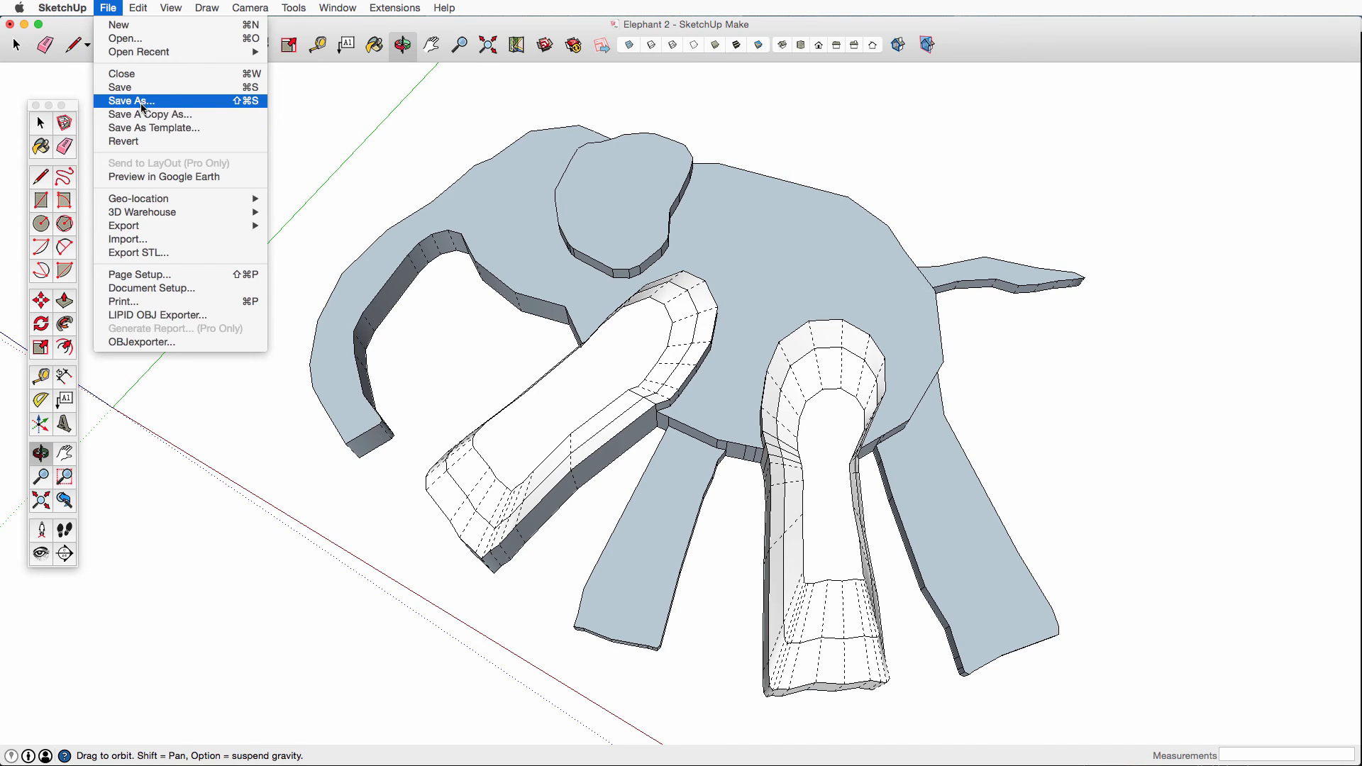
pyautogui.click(170, 241)
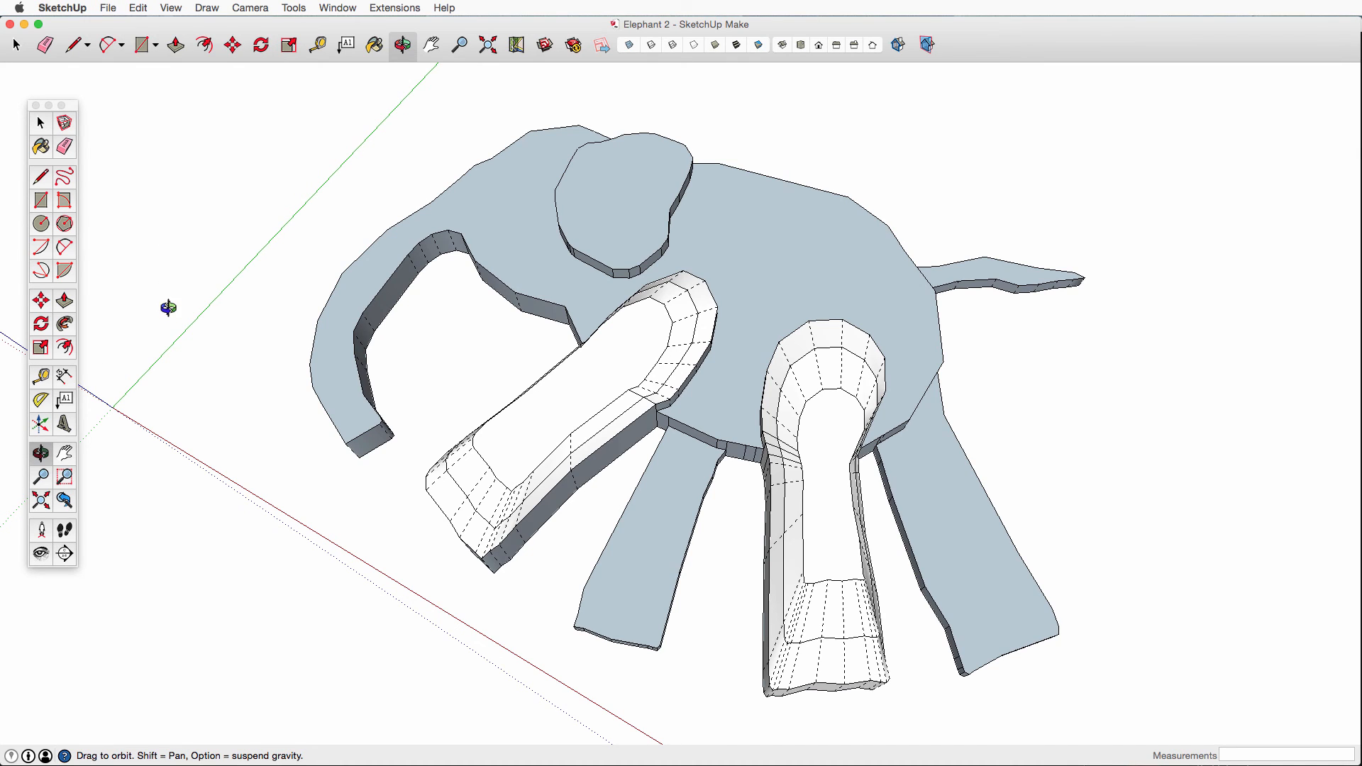
# Step: Export the model with OBJexporter as Elephant_3.obj in the Pendant Experiments folder, converting all texture files to PNG
pyautogui.click(114, 6)
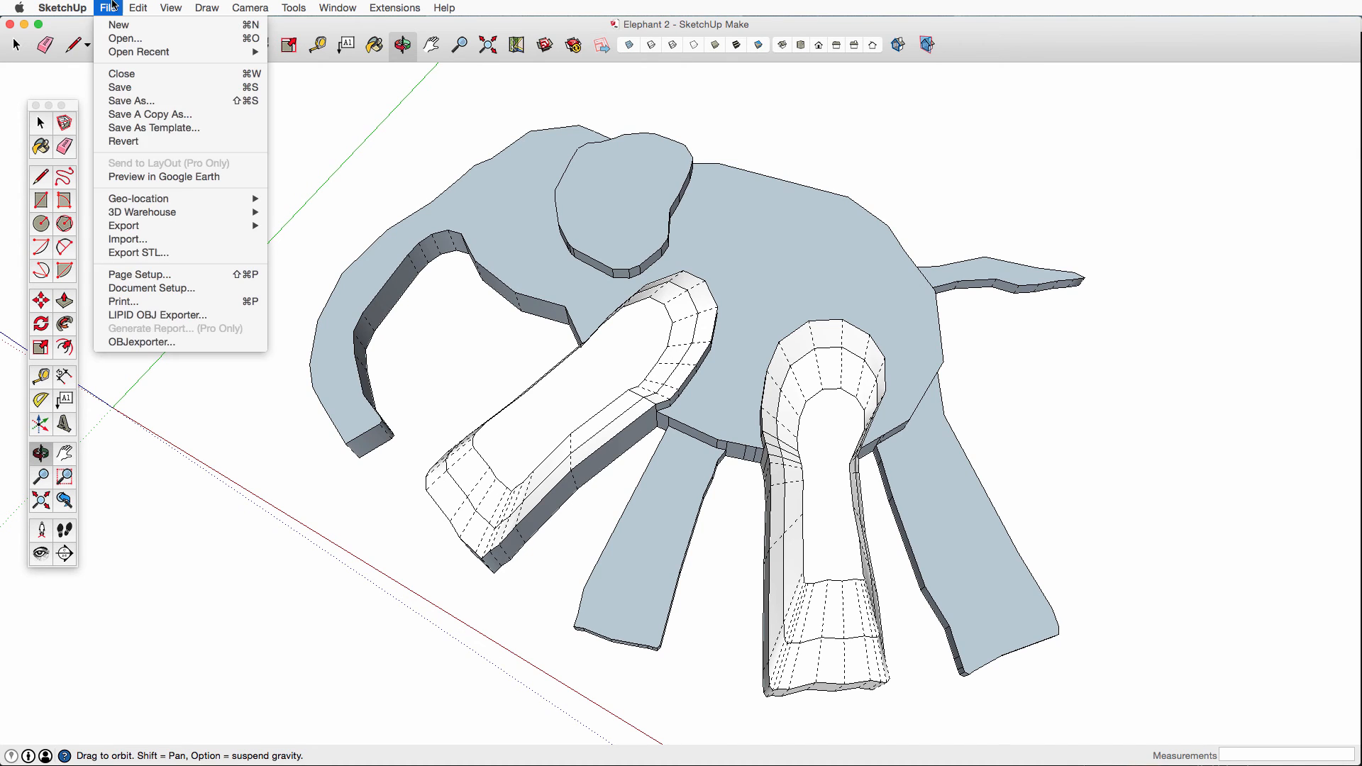
pyautogui.click(126, 343)
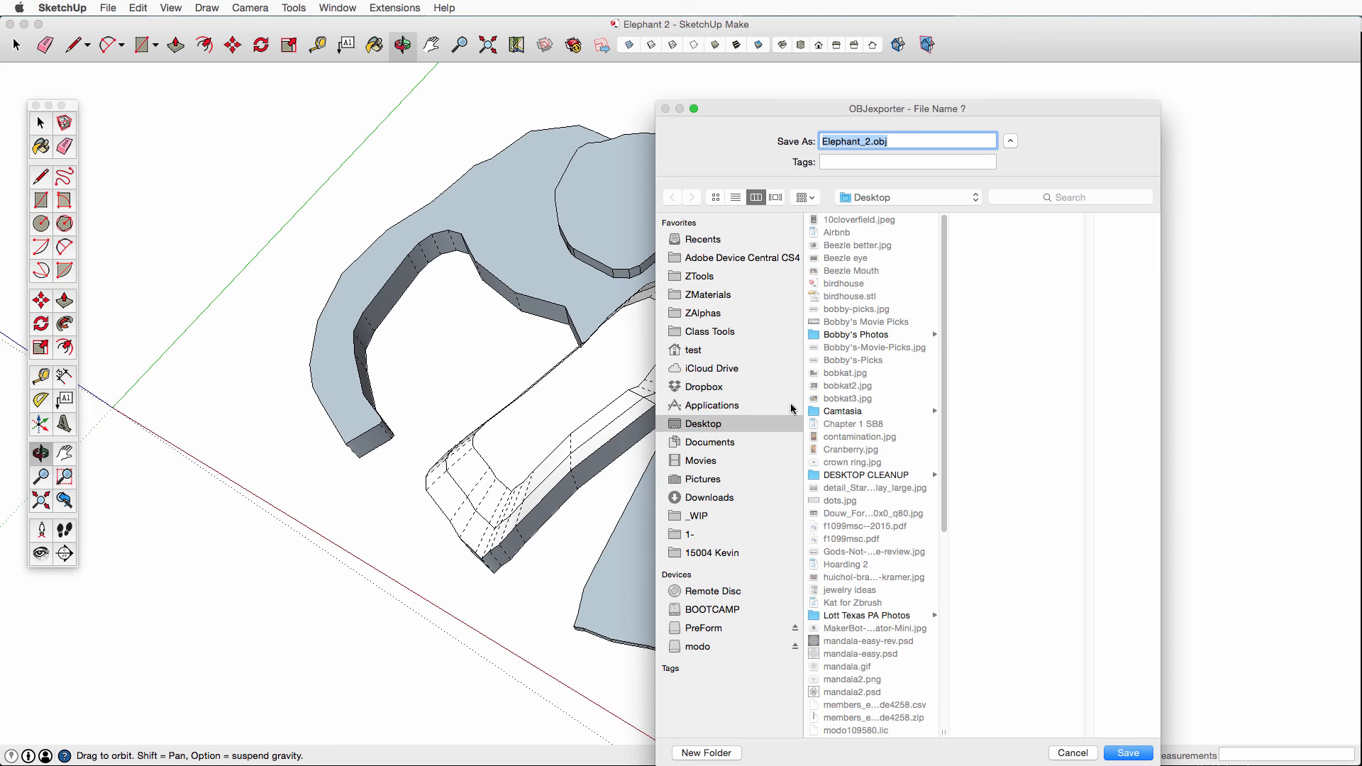
pyautogui.click(892, 199)
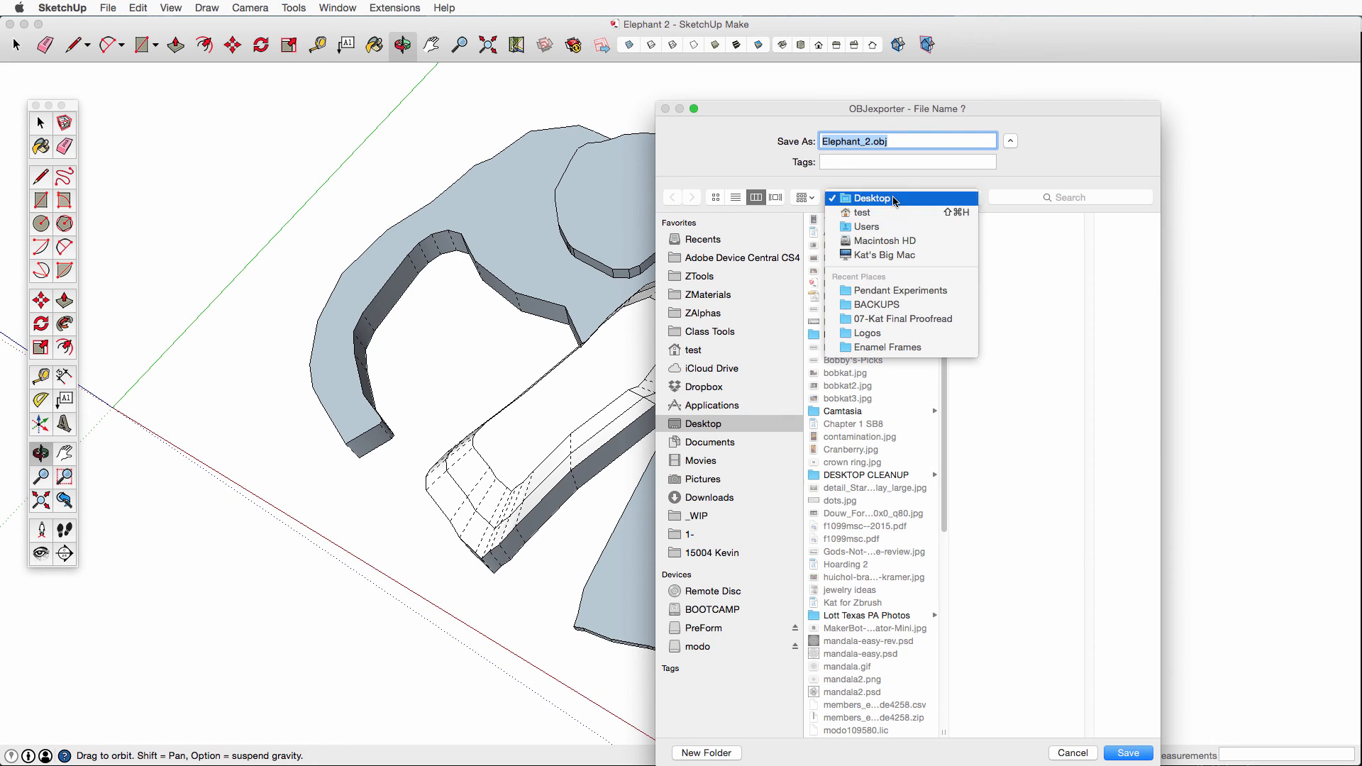
pyautogui.click(900, 290)
pyautogui.click(870, 140)
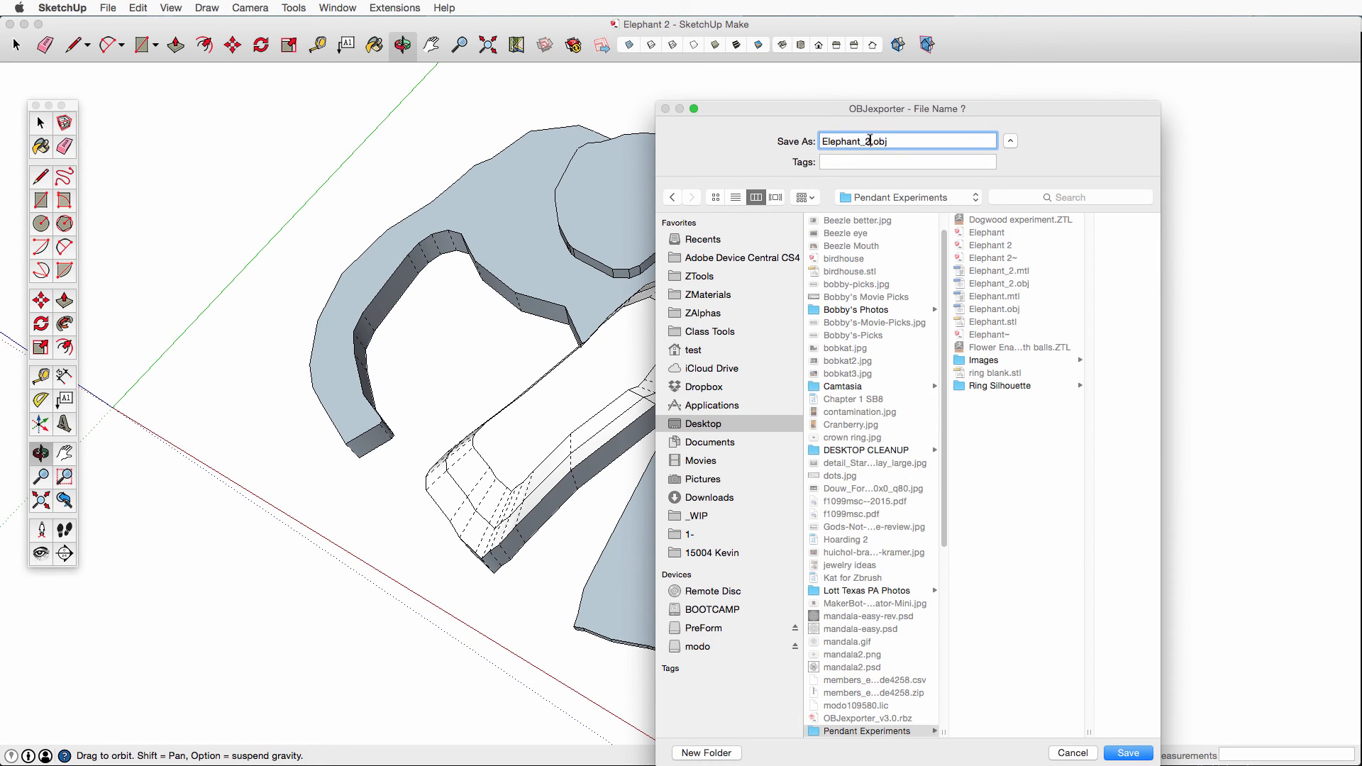
pyautogui.press('BackSpace')
pyautogui.write('3')
pyautogui.press('Return')
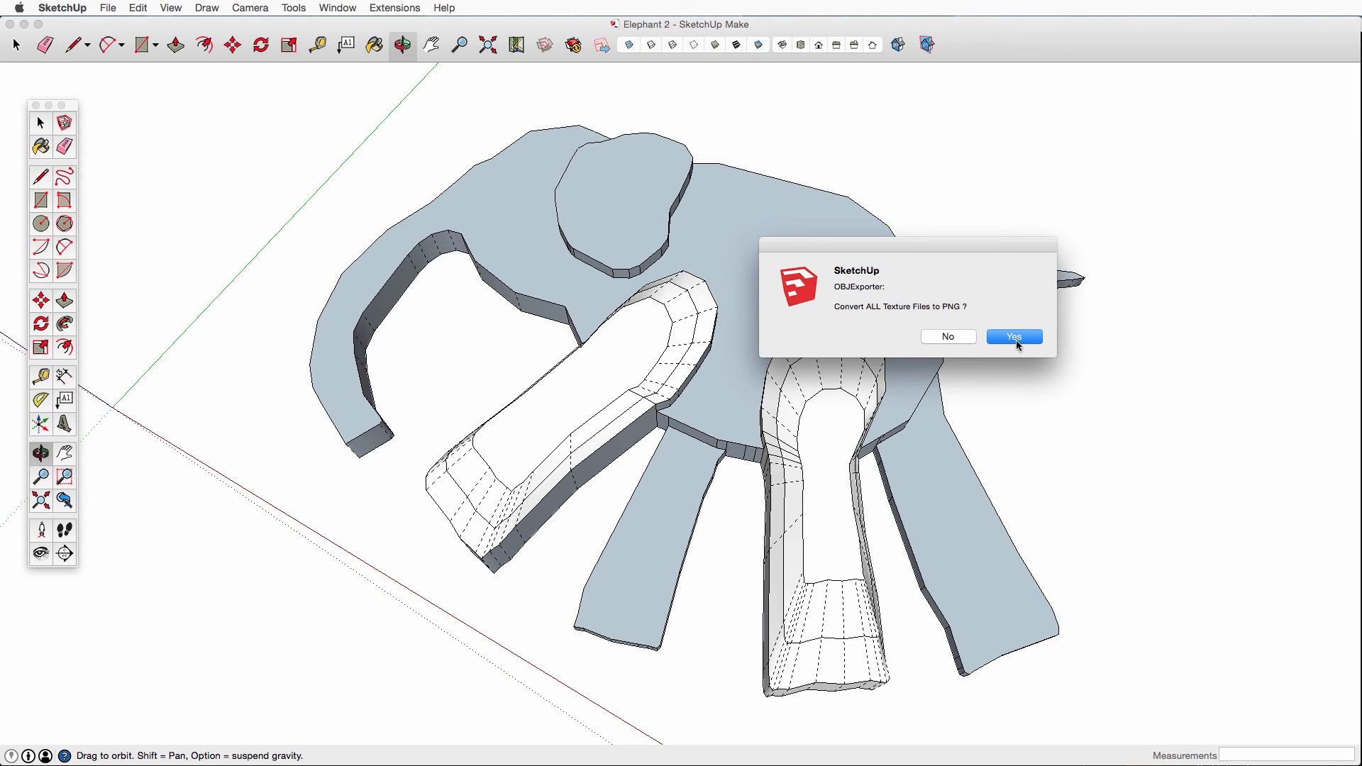
pyautogui.click(1015, 338)
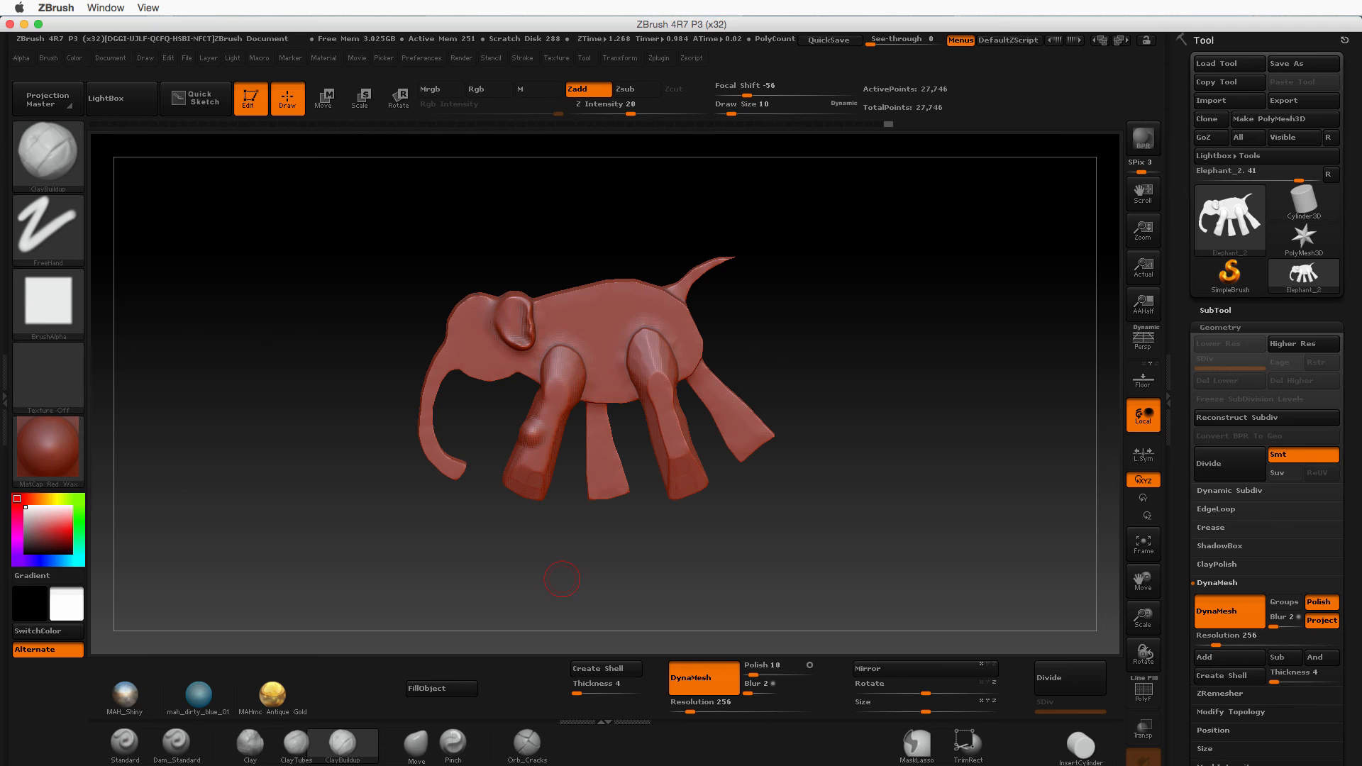
# Step: Switch to ZBrush and start a new document without saving the changes to the current one
pyautogui.click(109, 61)
pyautogui.click(173, 285)
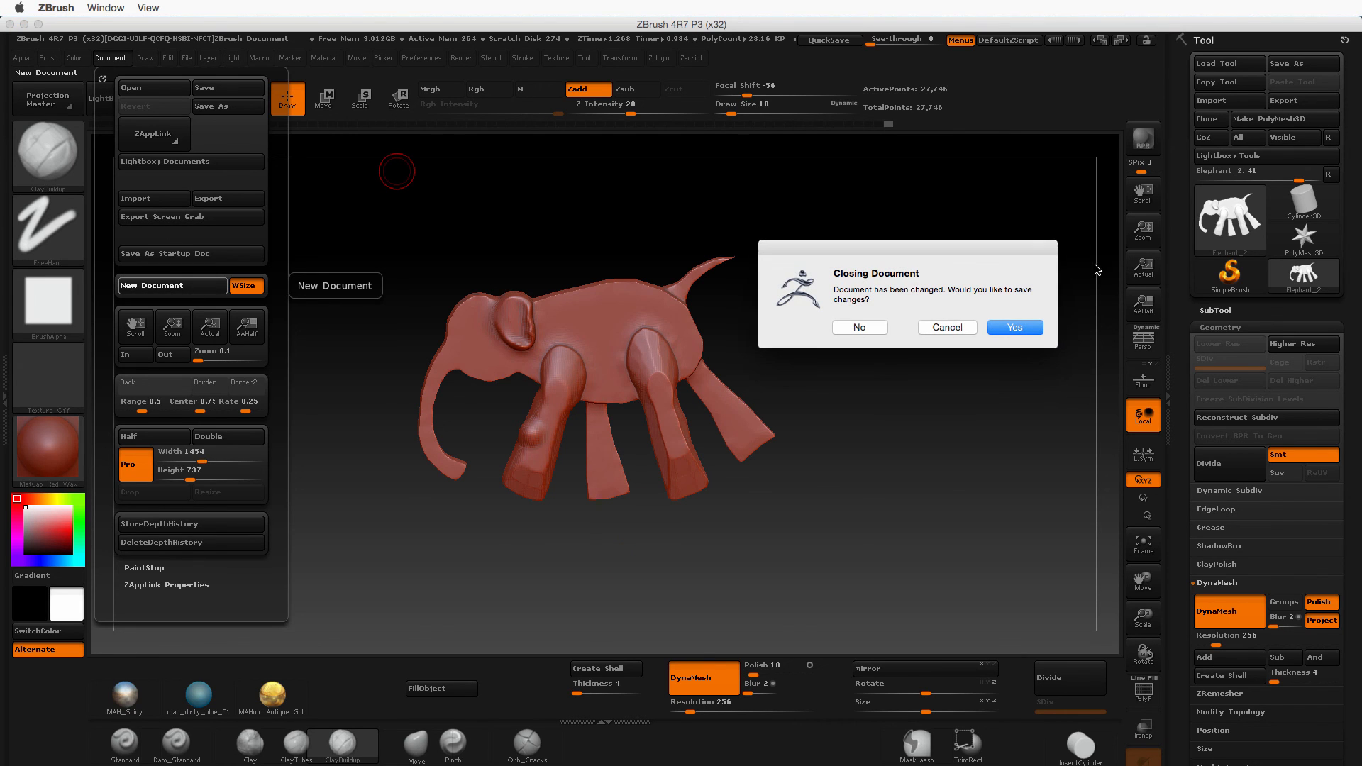
pyautogui.click(857, 327)
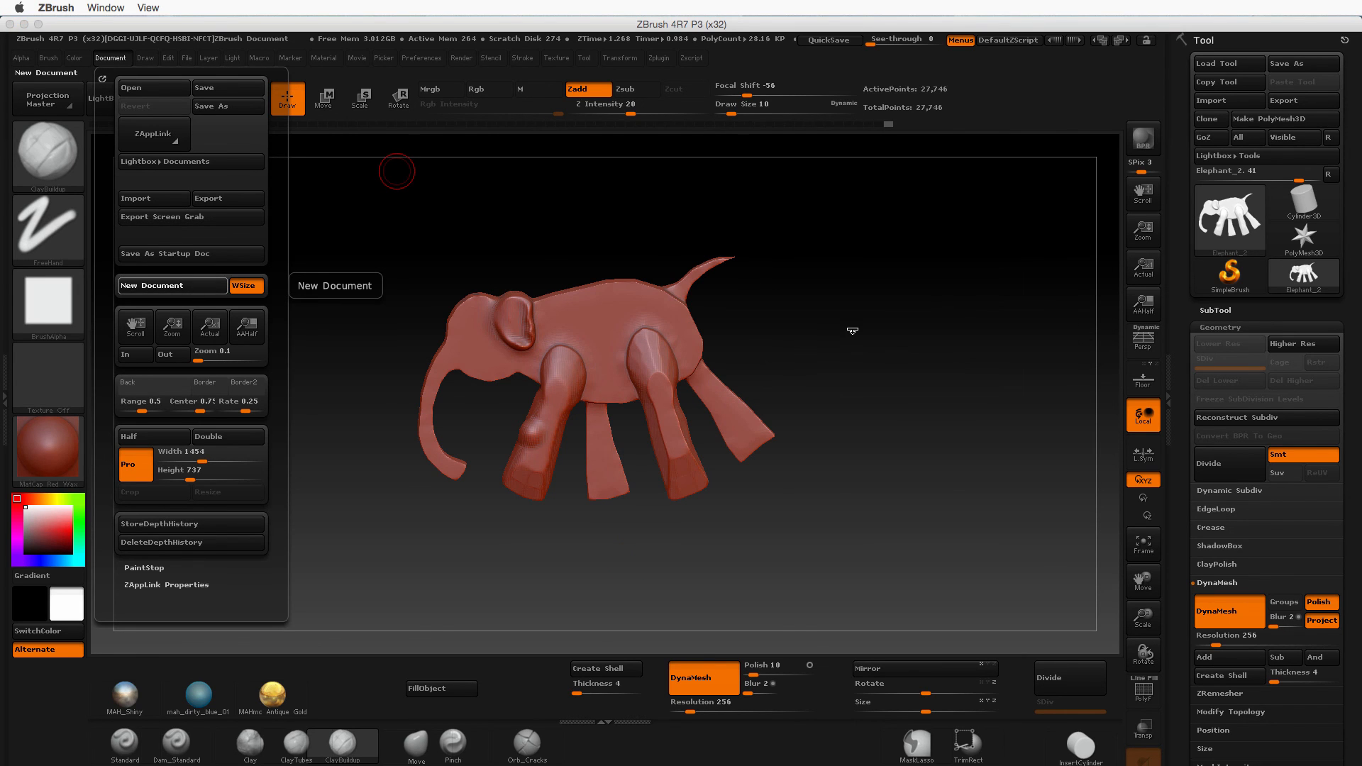
# Step: Import Elephant_3.obj from the Pendant Experiments folder, draw it on the canvas and enter Edit mode
pyautogui.click(1222, 102)
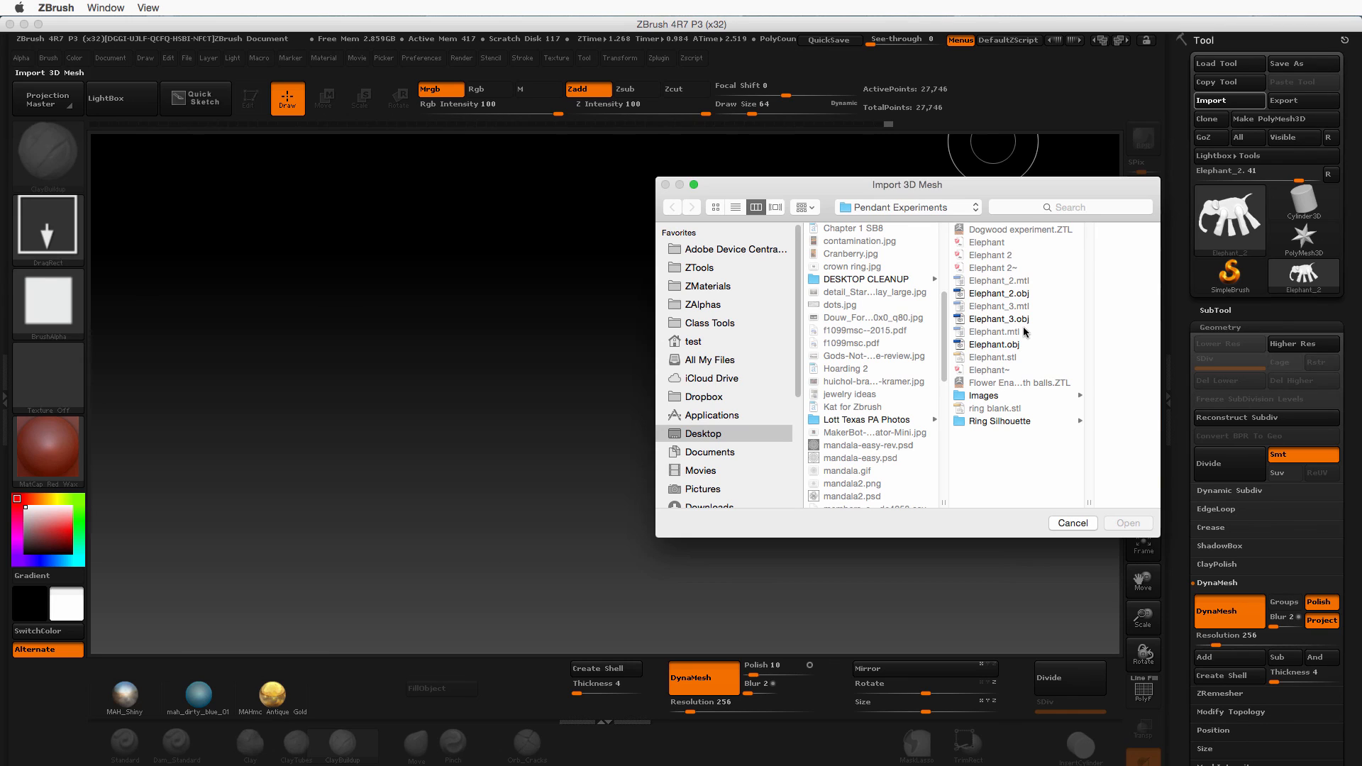
pyautogui.doubleClick(999, 320)
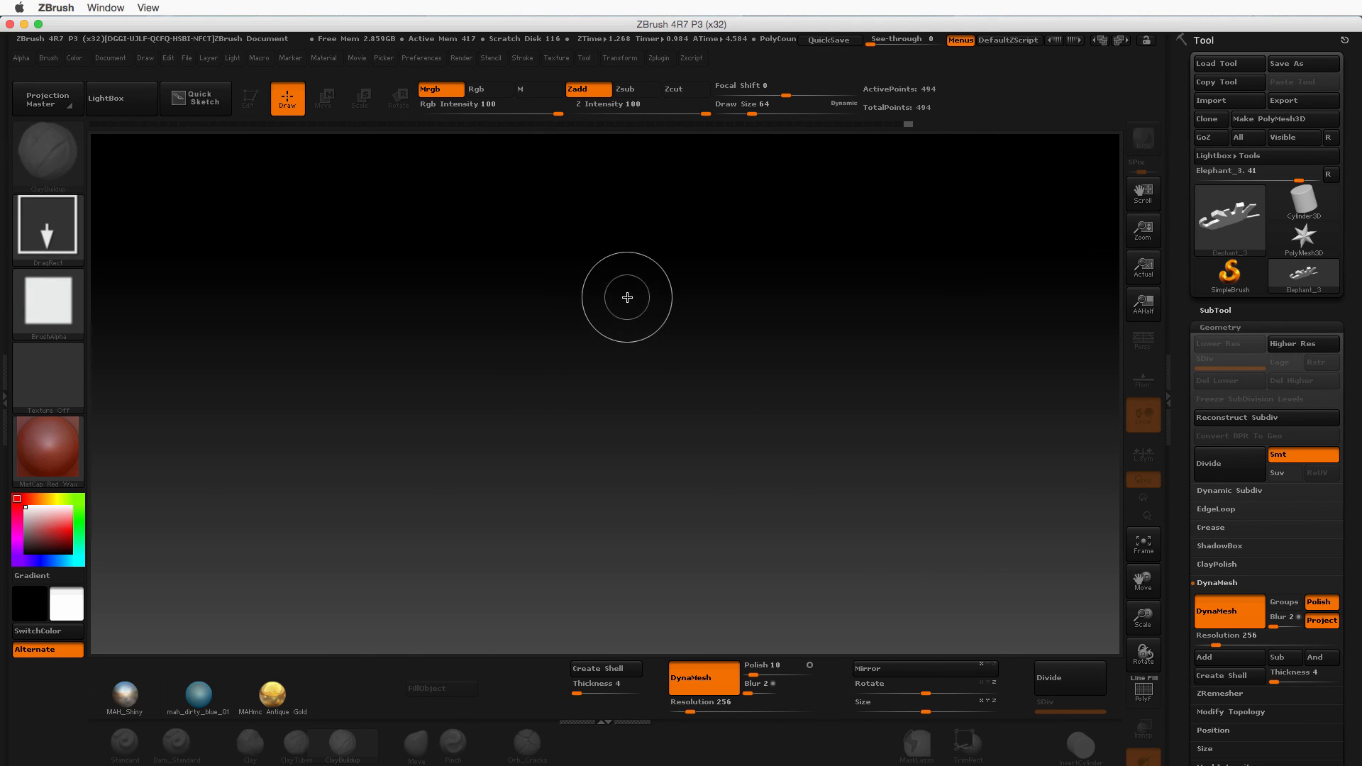
pyautogui.moveTo(626, 298)
pyautogui.mouseDown()
pyautogui.moveTo(614, 505)
pyautogui.moveTo(639, 584)
pyautogui.moveTo(628, 615)
pyautogui.mouseUp()
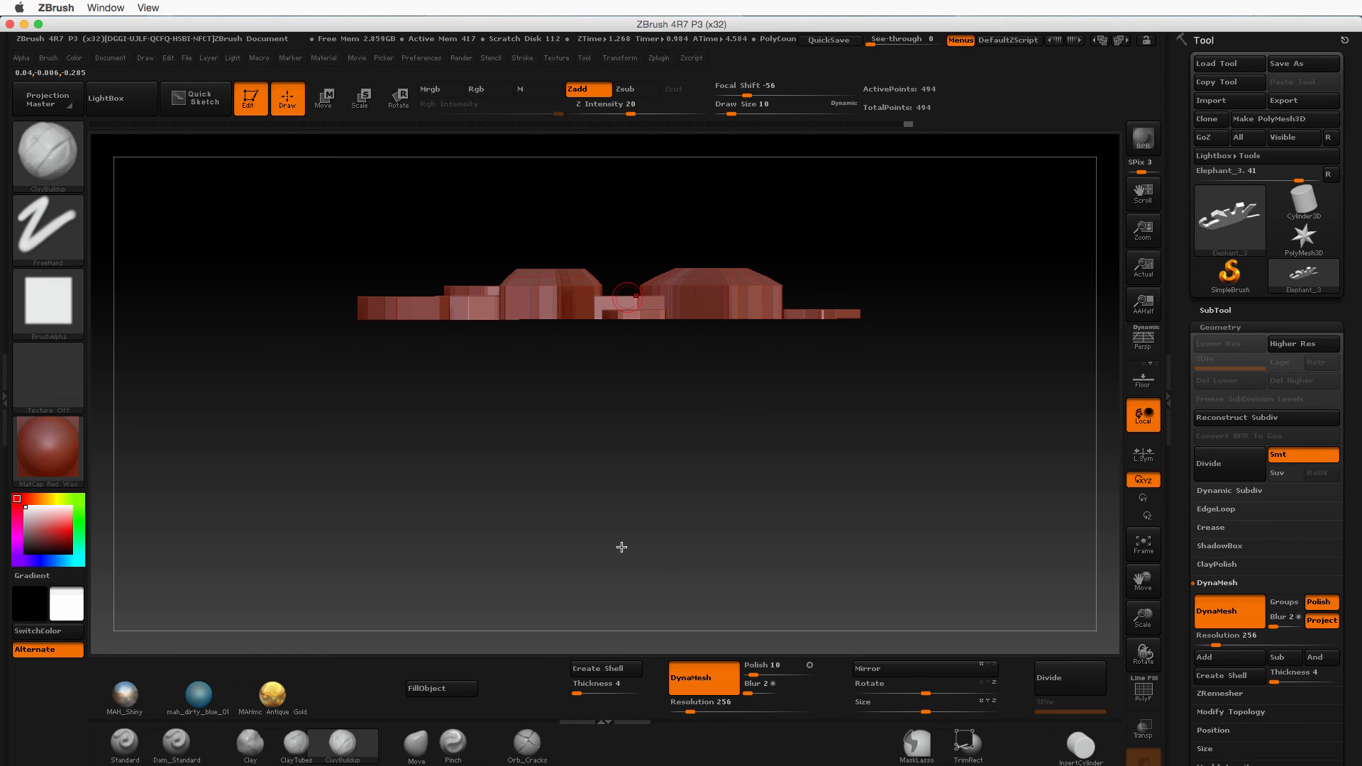
# Step: Turn the imported elephant side-on and convert it to a DynaMesh at resolution 256
pyautogui.moveTo(628, 345); pyautogui.dragTo(849, 377)
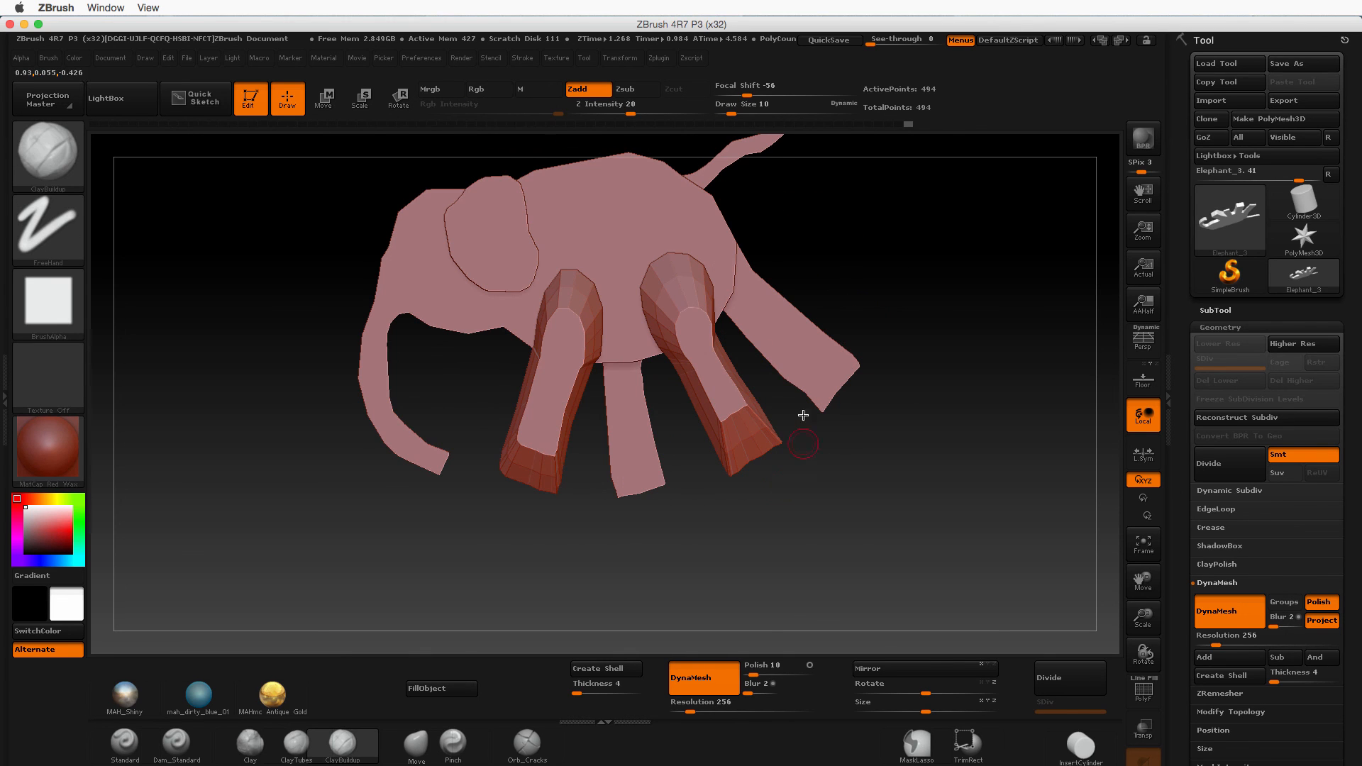
pyautogui.keyDown('alt'); pyautogui.keyDown('shift'); pyautogui.moveTo(834, 240); pyautogui.dragTo(859, 331); pyautogui.keyUp('shift'); pyautogui.keyUp('alt')
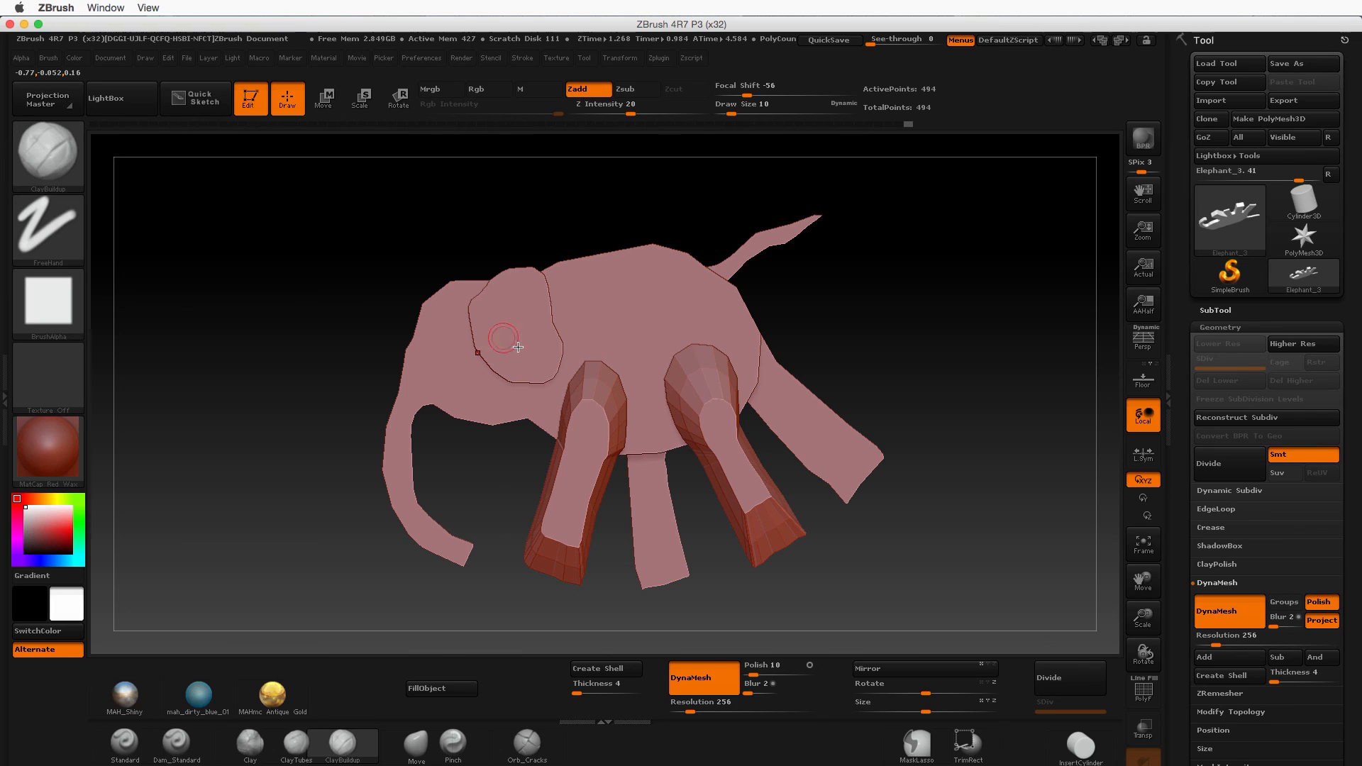
pyautogui.click(696, 681)
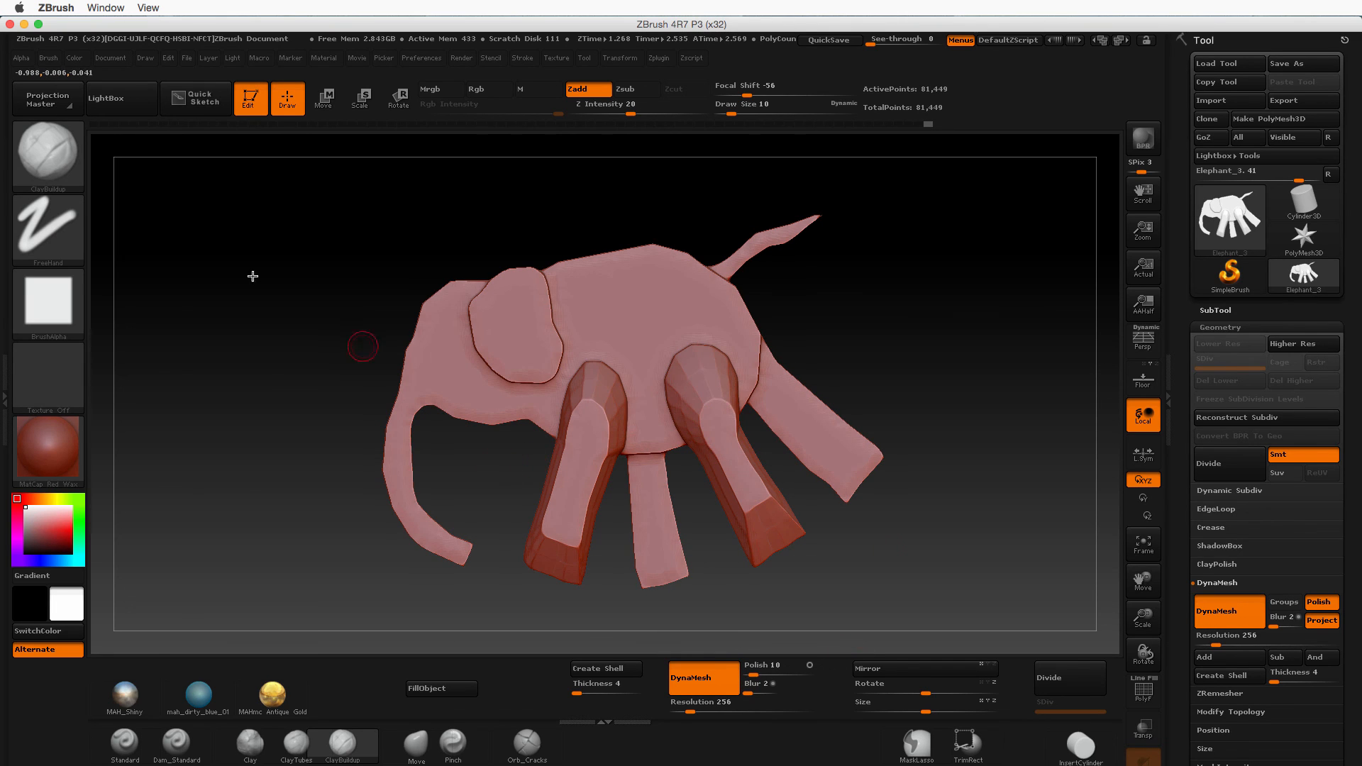
# Step: Switch to the Clay brush and smooth the hard facets of the near front leg from its rounded top down towards the foot
pyautogui.click(34, 171)
pyautogui.click(133, 171)
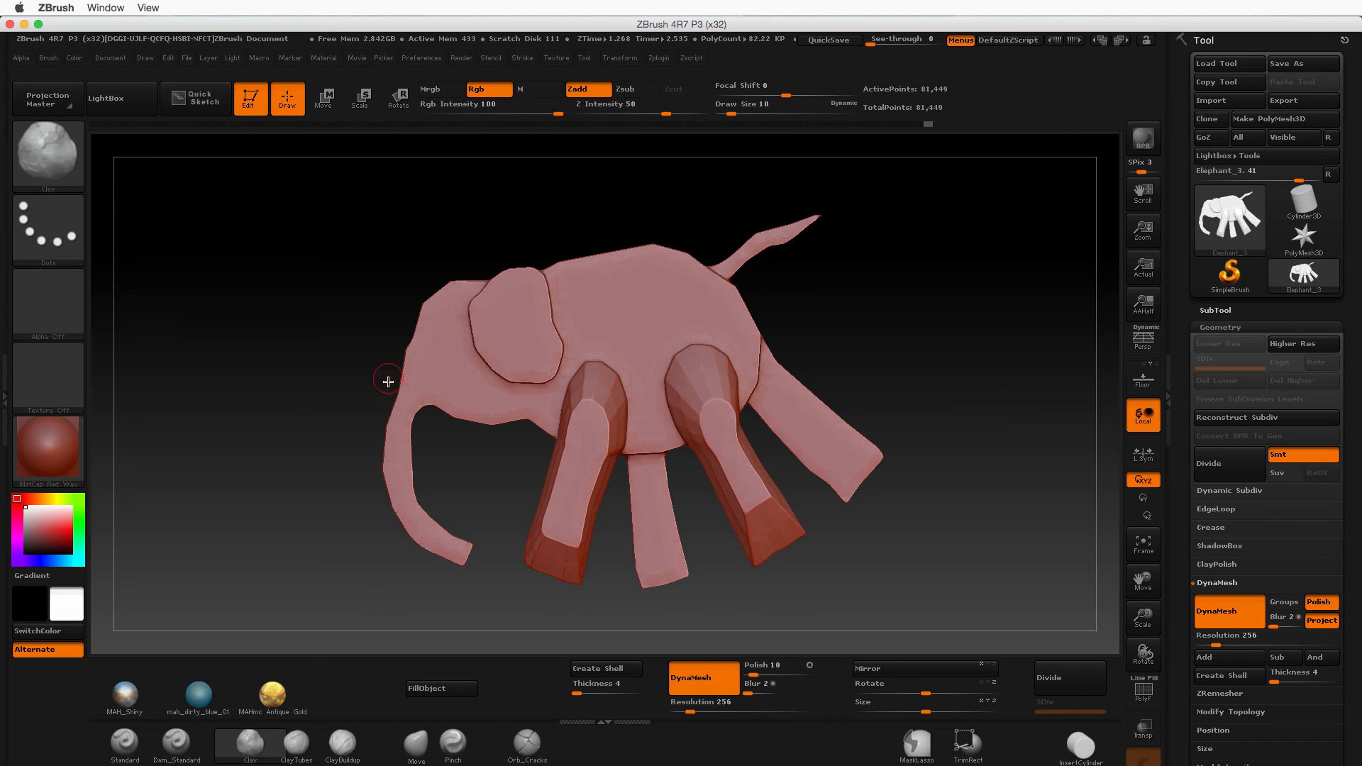
pyautogui.moveTo(483, 466)
pyautogui.keyDown('alt'); pyautogui.mouseDown()
pyautogui.moveTo(517, 474)
pyautogui.moveTo(513, 504)
pyautogui.moveTo(491, 446)
pyautogui.mouseUp(); pyautogui.keyUp('alt')
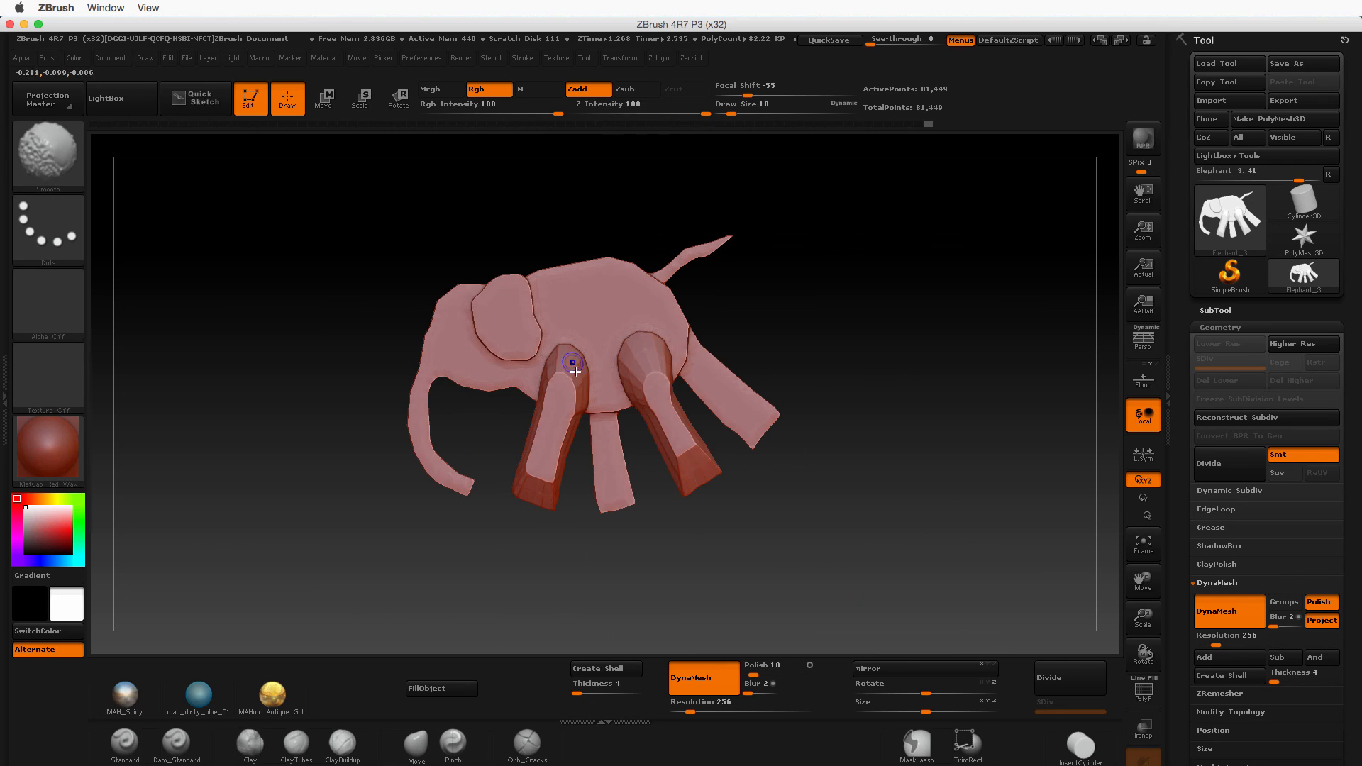
pyautogui.moveTo(617, 517)
pyautogui.keyDown('alt'); pyautogui.mouseDown()
pyautogui.moveTo(577, 513)
pyautogui.moveTo(686, 562)
pyautogui.mouseUp(); pyautogui.keyUp('alt')
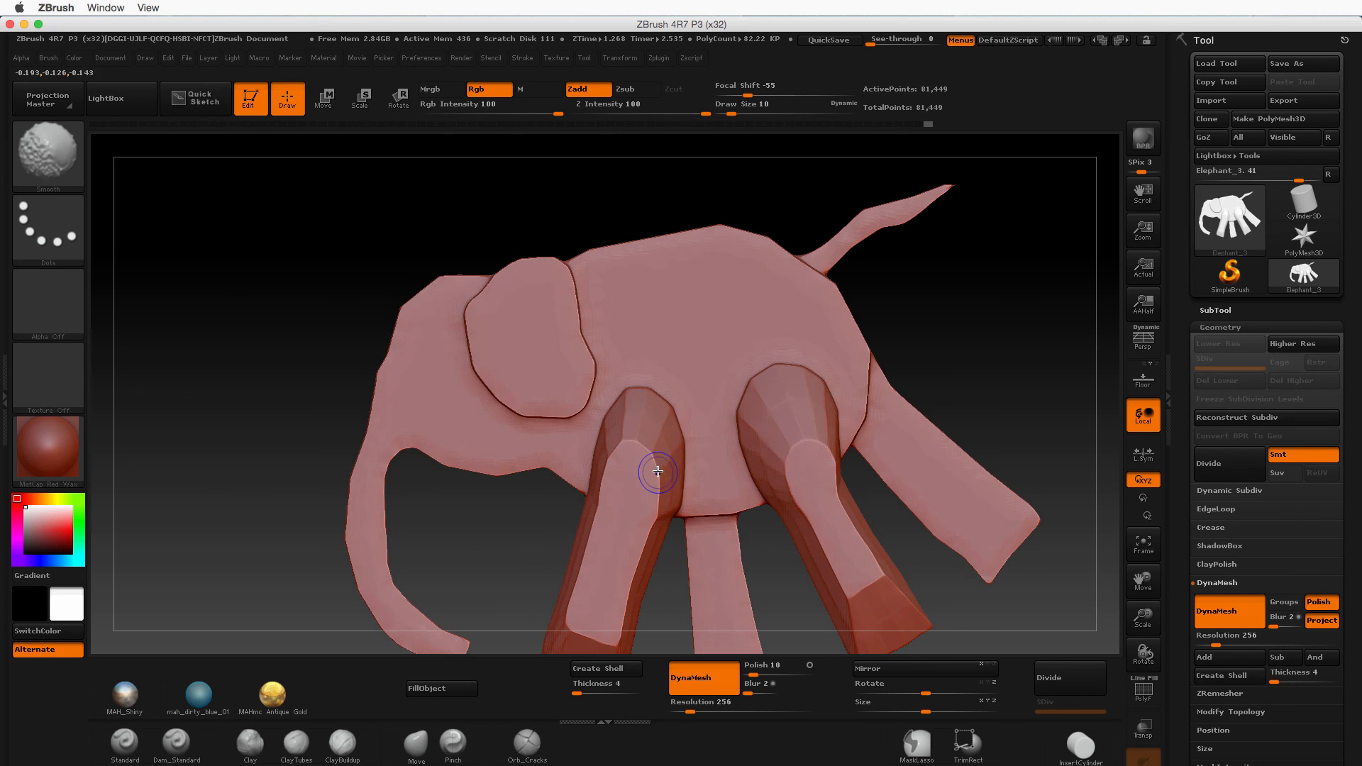
pyautogui.keyDown('shift'); pyautogui.moveTo(651, 471); pyautogui.dragTo(634, 433); pyautogui.keyUp('shift')
pyautogui.moveTo(632, 393)
pyautogui.keyDown('shift'); pyautogui.mouseDown()
pyautogui.moveTo(601, 454)
pyautogui.moveTo(609, 518)
pyautogui.moveTo(580, 623)
pyautogui.mouseUp(); pyautogui.keyUp('shift')
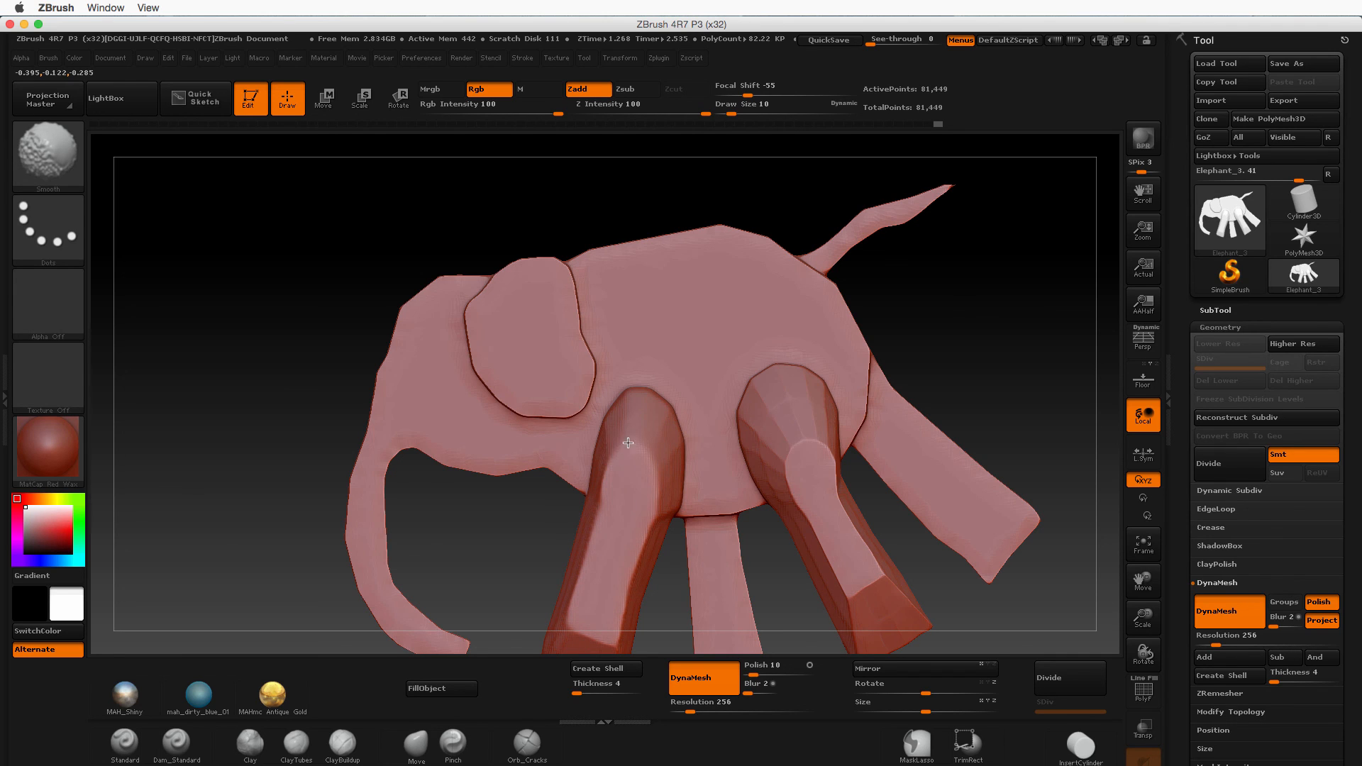
pyautogui.keyDown('shift'); pyautogui.moveTo(627, 443); pyautogui.dragTo(634, 520); pyautogui.keyUp('shift')
# Step: Try smoothing the ear's lower outline and stroking down the ear with the SK_Cloth brush, and undo both strokes
pyautogui.moveTo(473, 369)
pyautogui.mouseDown()
pyautogui.moveTo(467, 334)
pyautogui.moveTo(525, 413)
pyautogui.moveTo(570, 393)
pyautogui.mouseUp()
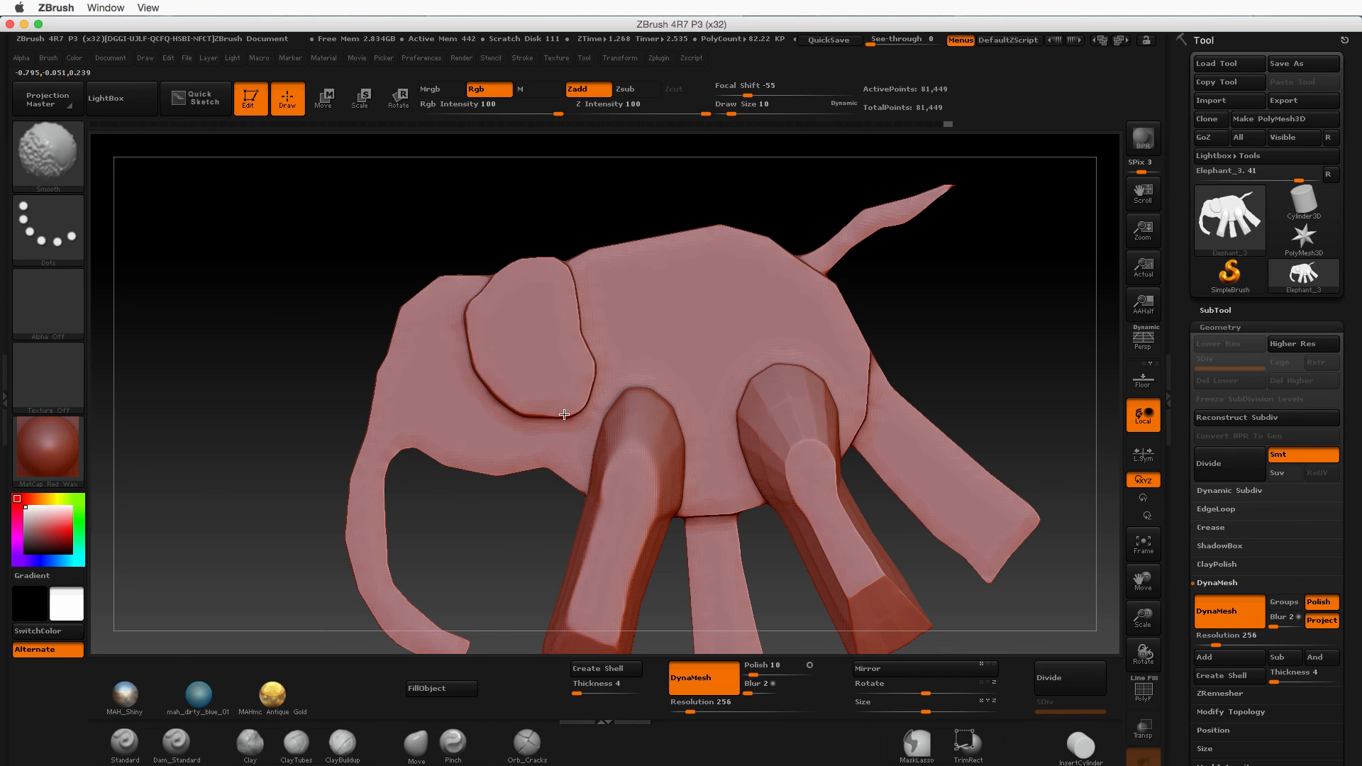
pyautogui.click(45, 153)
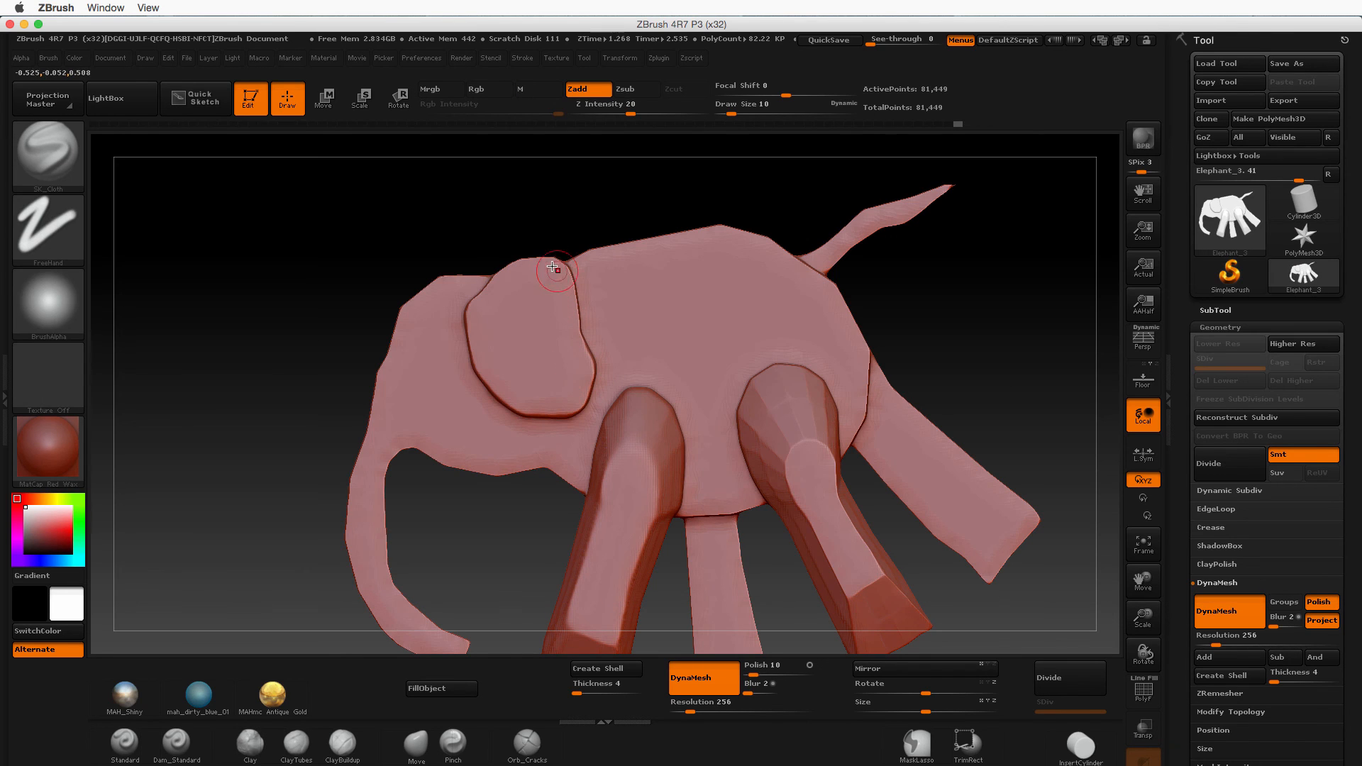
pyautogui.moveTo(551, 266)
pyautogui.mouseDown()
pyautogui.moveTo(596, 389)
pyautogui.moveTo(567, 415)
pyautogui.moveTo(532, 415)
pyautogui.moveTo(592, 368)
pyautogui.moveTo(588, 397)
pyautogui.moveTo(548, 422)
pyautogui.mouseUp()
pyautogui.press('super+z')
pyautogui.press('super+z')
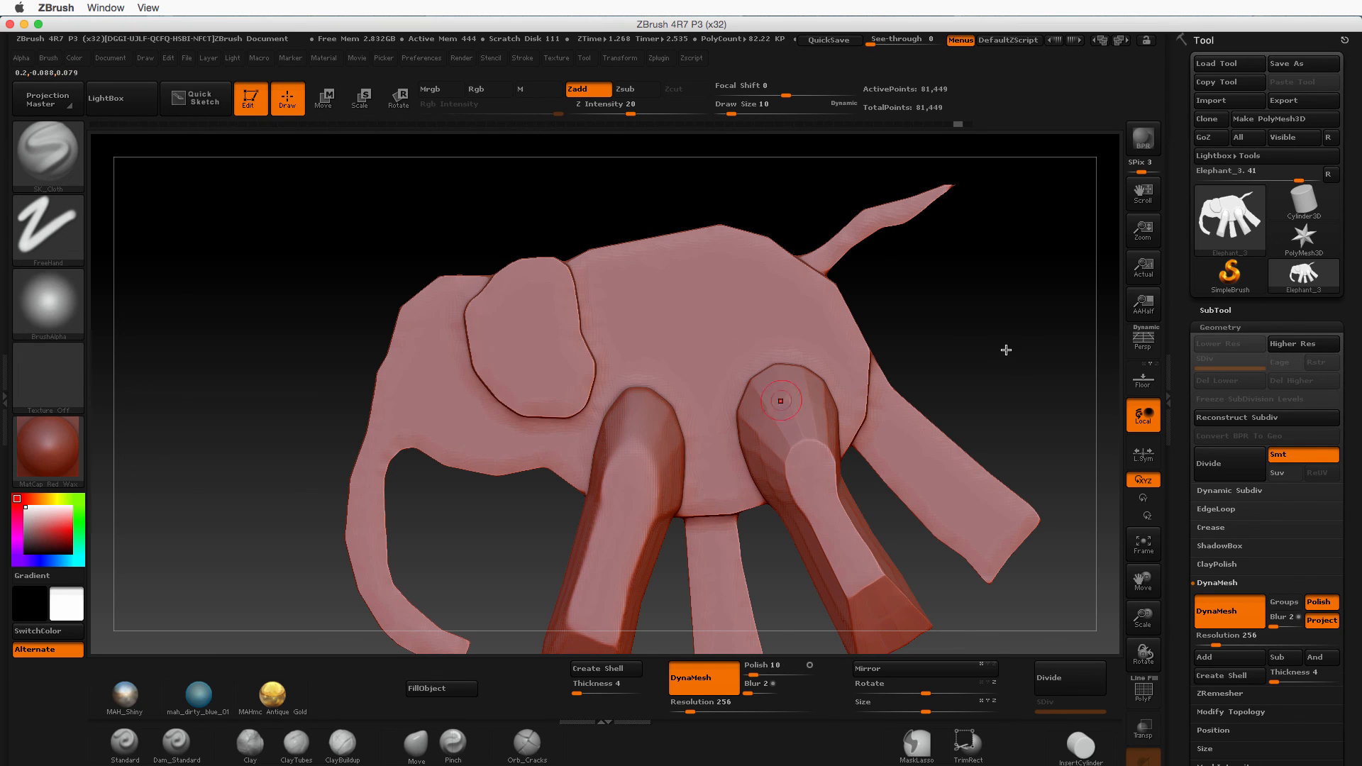
pyautogui.moveTo(964, 393)
pyautogui.mouseDown()
pyautogui.moveTo(984, 304)
pyautogui.moveTo(939, 232)
pyautogui.moveTo(960, 419)
pyautogui.moveTo(933, 261)
pyautogui.mouseUp()
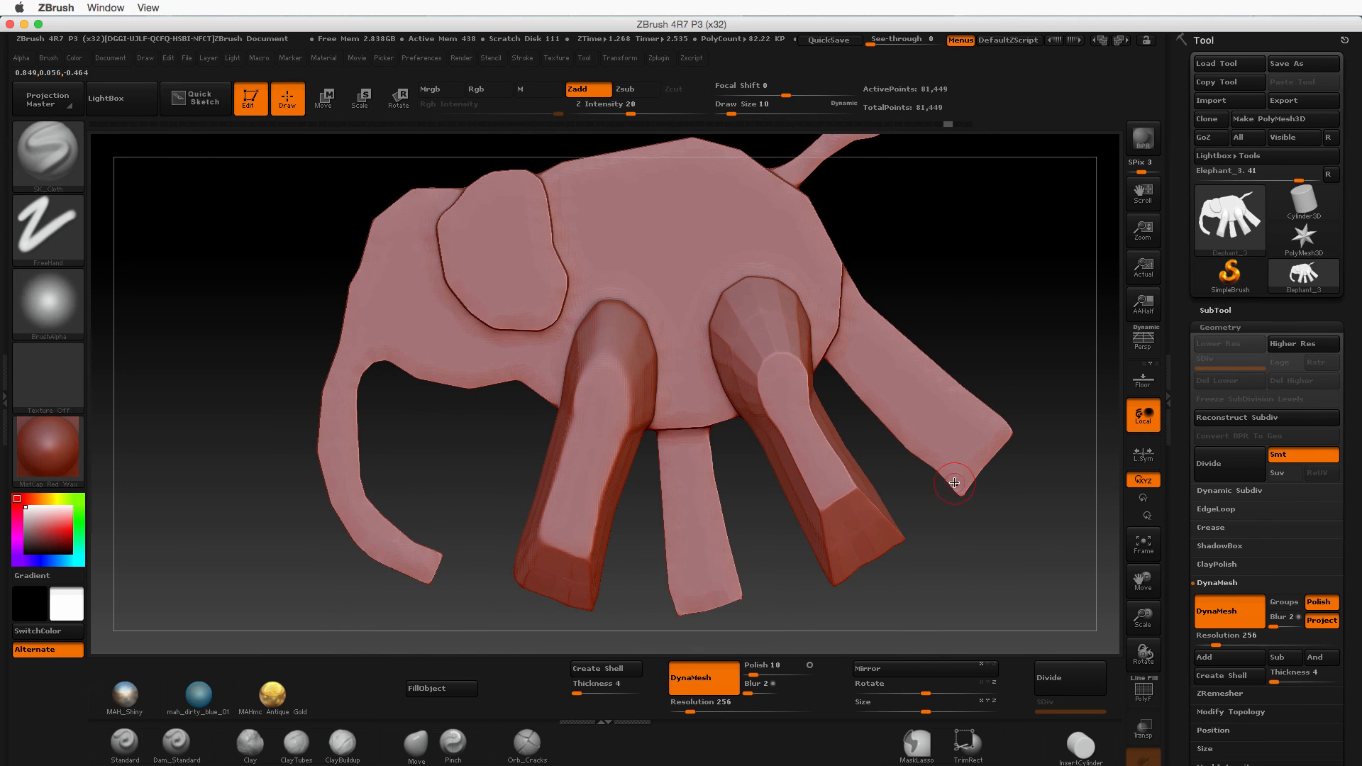